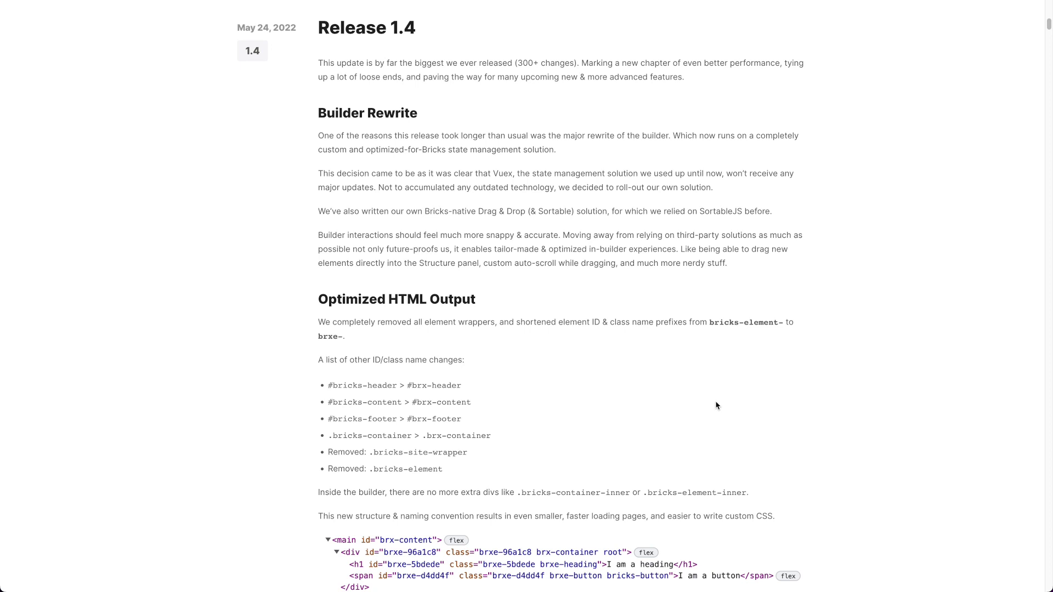
Read the Release 1.4 notes from Builder Rewrite through Optimized HTML Output, the WooCommerce builder and Auto-Sync Global Data
{"action": "scroll", "coordinate": [664, 393], "scroll_direction": "down", "scroll_amount": 3}
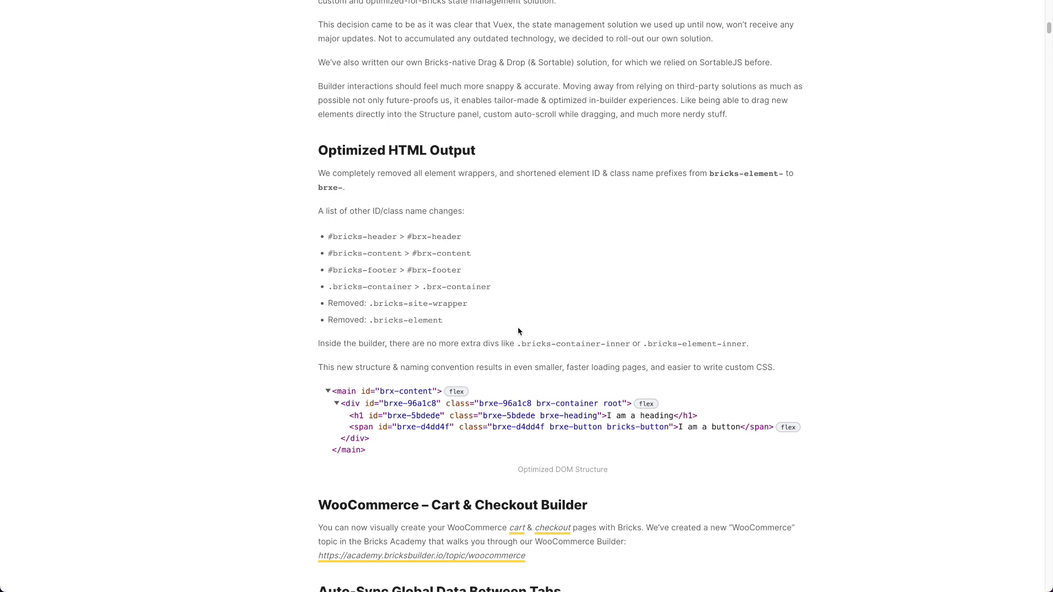
{"action": "scroll", "coordinate": [520, 332], "scroll_direction": "down", "scroll_amount": 2}
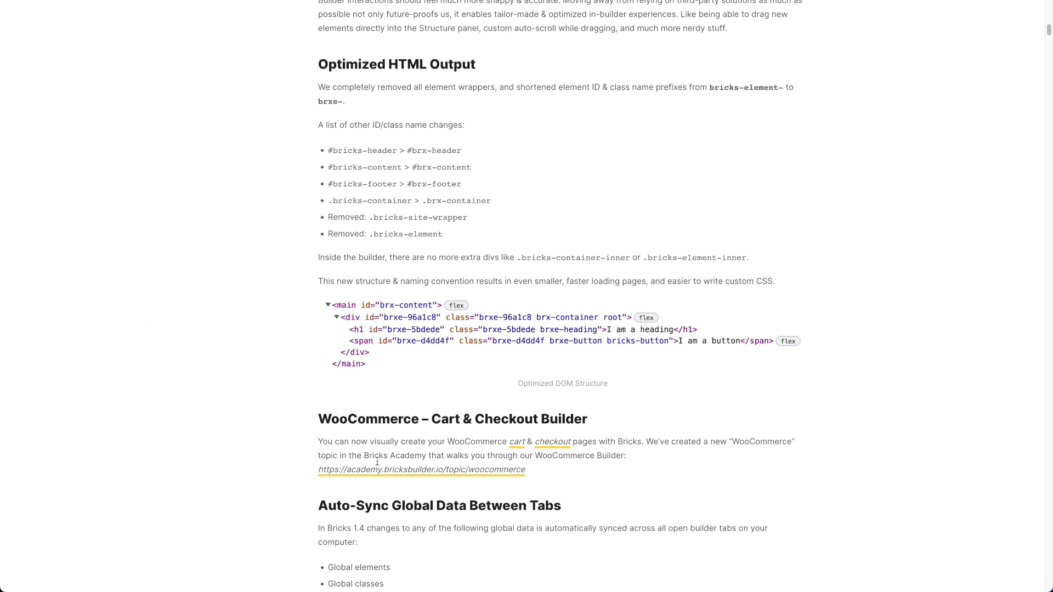
{"action": "left_click", "coordinate": [472, 367]}
{"action": "left_click", "coordinate": [461, 378]}
{"action": "scroll", "coordinate": [444, 380], "scroll_direction": "down", "scroll_amount": 2}
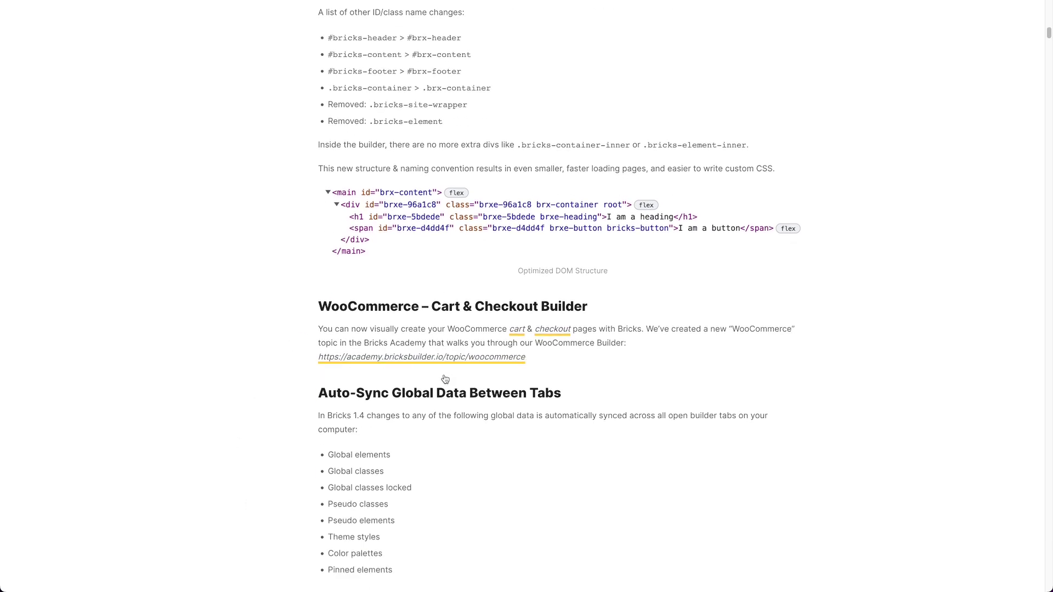
{"action": "scroll", "coordinate": [444, 380], "scroll_direction": "down", "scroll_amount": 4}
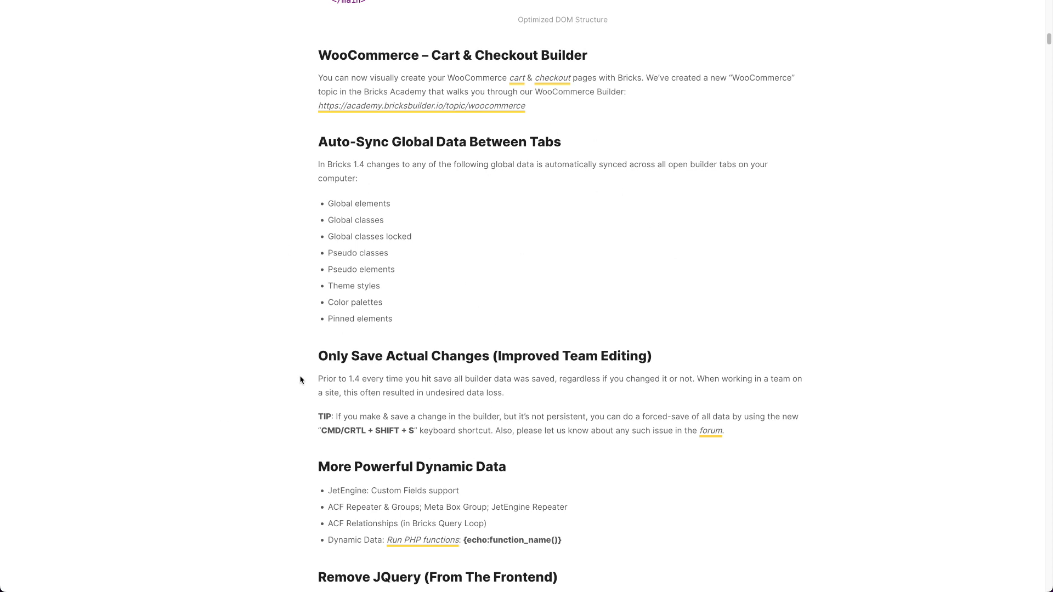
Review the Only Save Actual Changes and More Powerful Dynamic Data sections, highlighting their headings and the repeater support entry
{"action": "left_click_drag", "start_coordinate": [327, 357], "coordinate": [597, 369]}
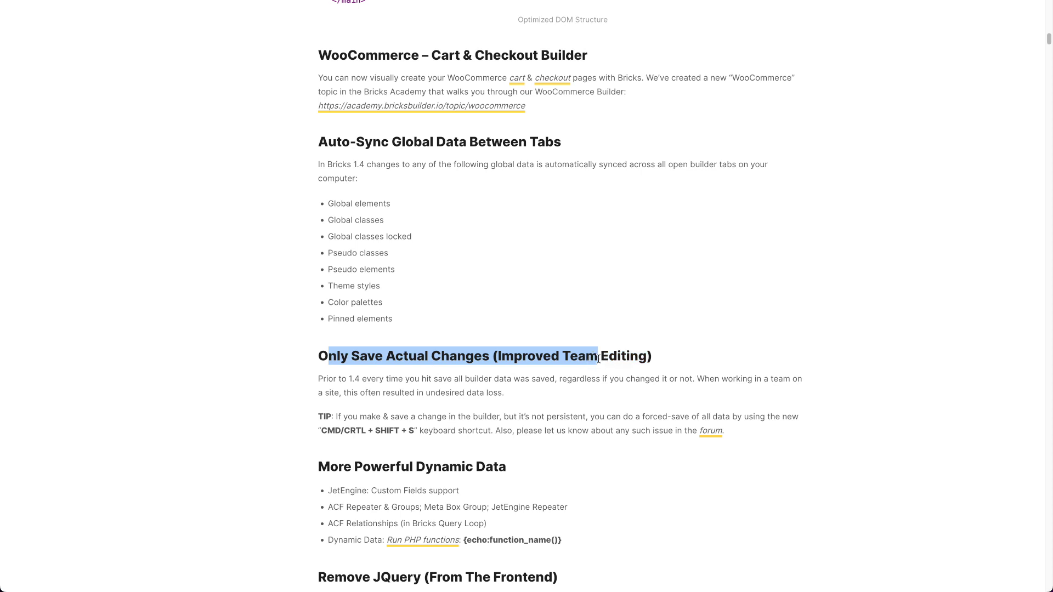
{"action": "scroll", "coordinate": [458, 346], "scroll_direction": "down", "scroll_amount": 1}
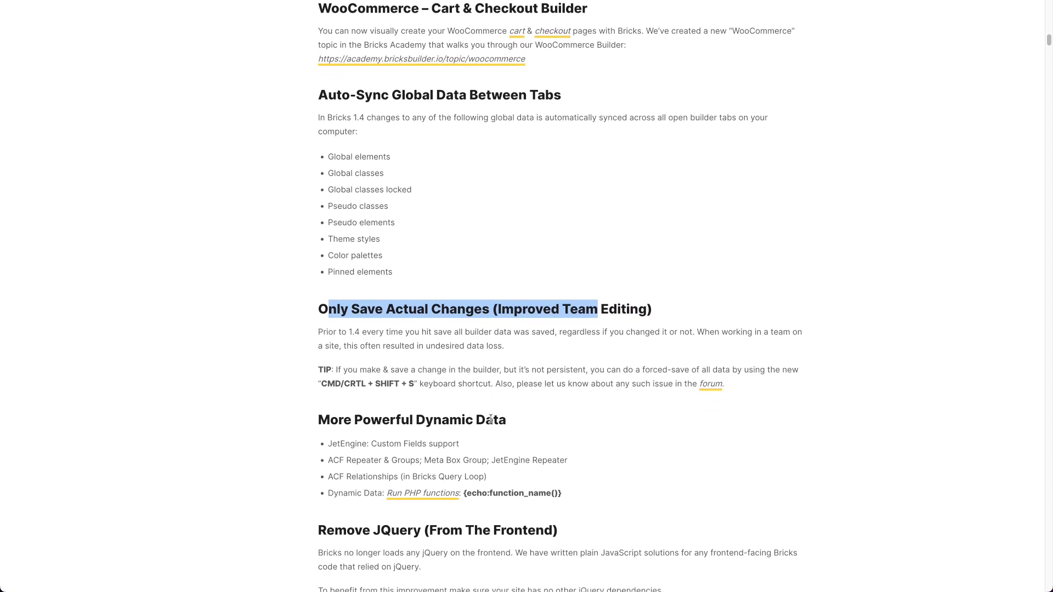
{"action": "left_click_drag", "start_coordinate": [507, 419], "coordinate": [391, 424]}
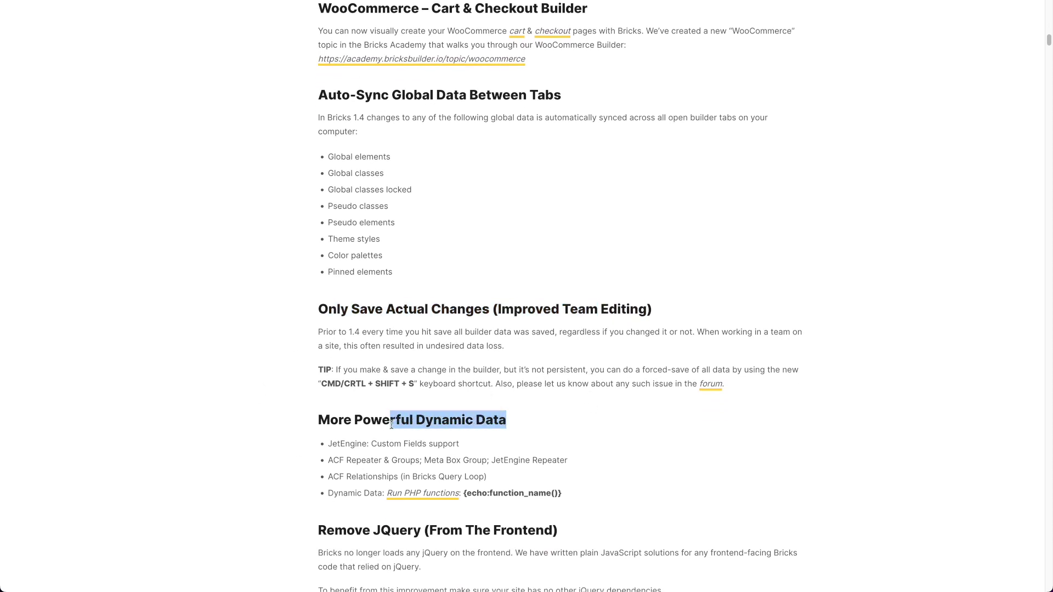
{"action": "scroll", "coordinate": [391, 424], "scroll_direction": "down", "scroll_amount": 1}
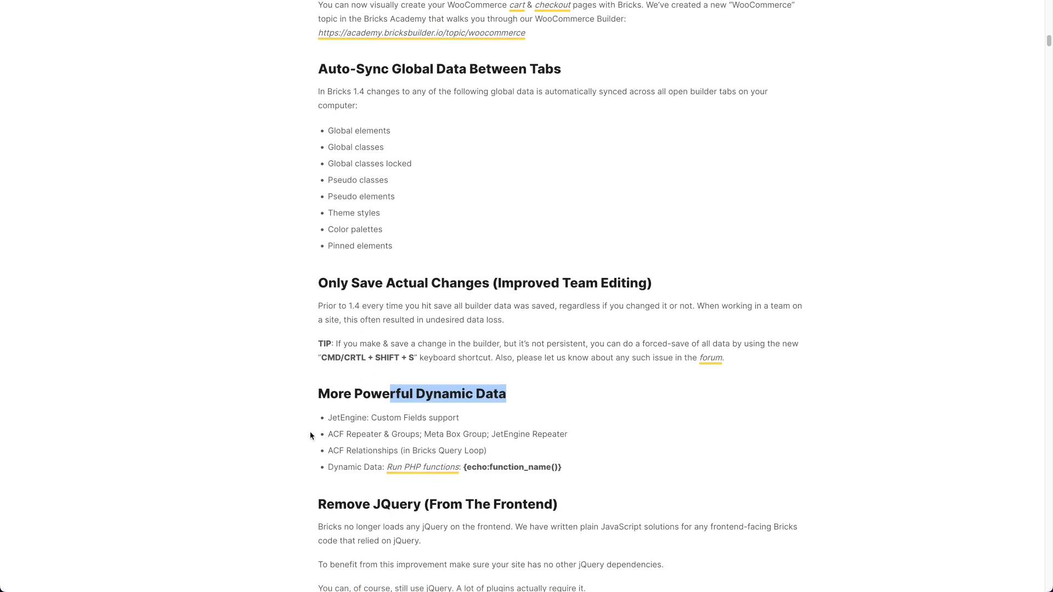
{"action": "left_click", "coordinate": [381, 415]}
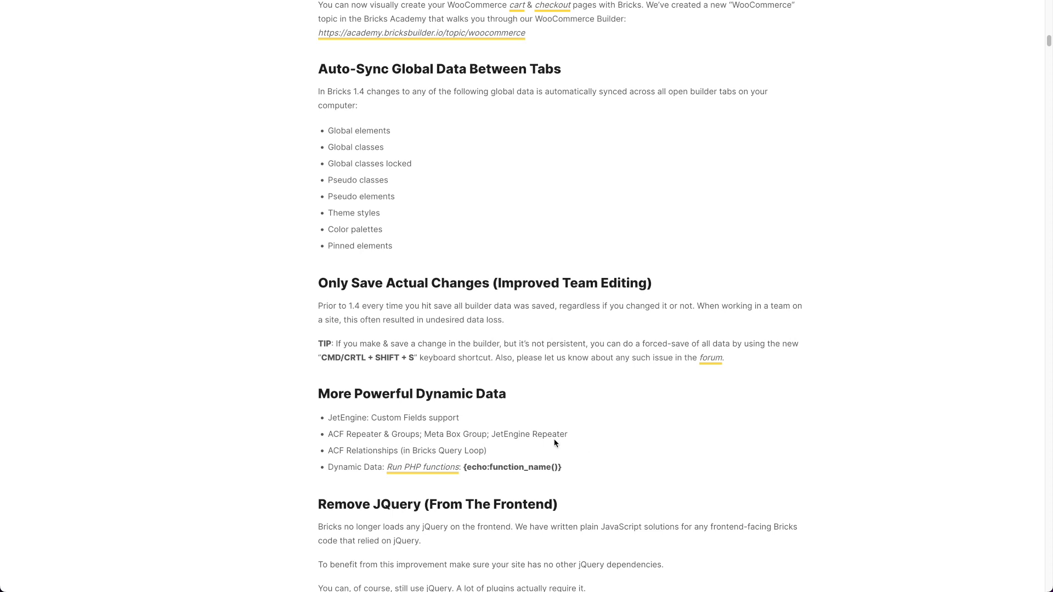
{"action": "left_click_drag", "start_coordinate": [533, 434], "coordinate": [569, 435]}
{"action": "left_click", "coordinate": [367, 466]}
Review the Remove JQuery section and highlight the load_jquery code snippet for the child theme's functions.php
{"action": "scroll", "coordinate": [392, 448], "scroll_direction": "down", "scroll_amount": 1}
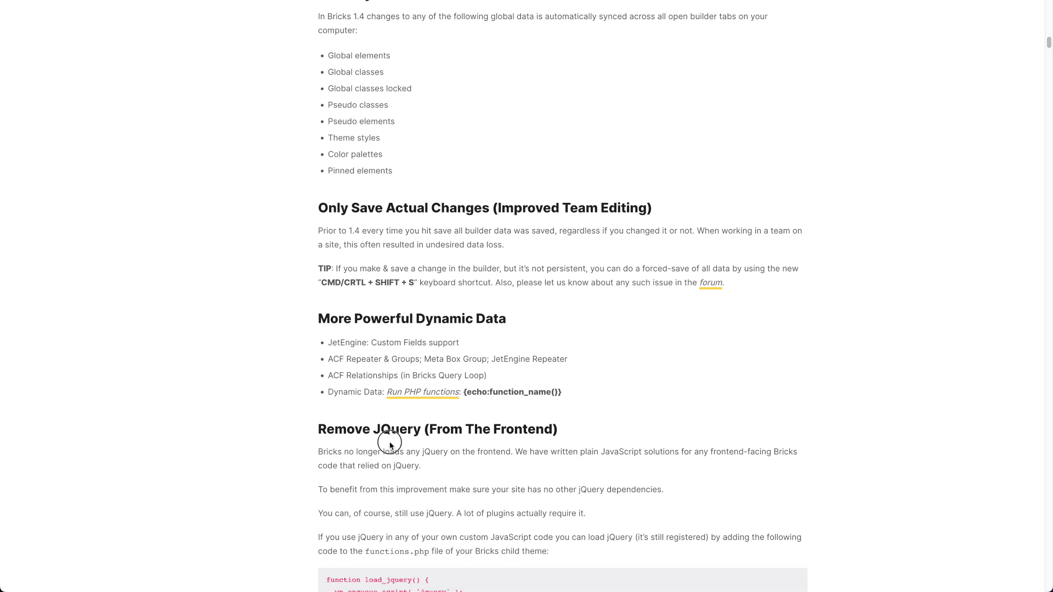
{"action": "left_click", "coordinate": [292, 456]}
{"action": "left_click", "coordinate": [420, 421]}
{"action": "left_click", "coordinate": [425, 413]}
{"action": "scroll", "coordinate": [431, 454], "scroll_direction": "down", "scroll_amount": 3}
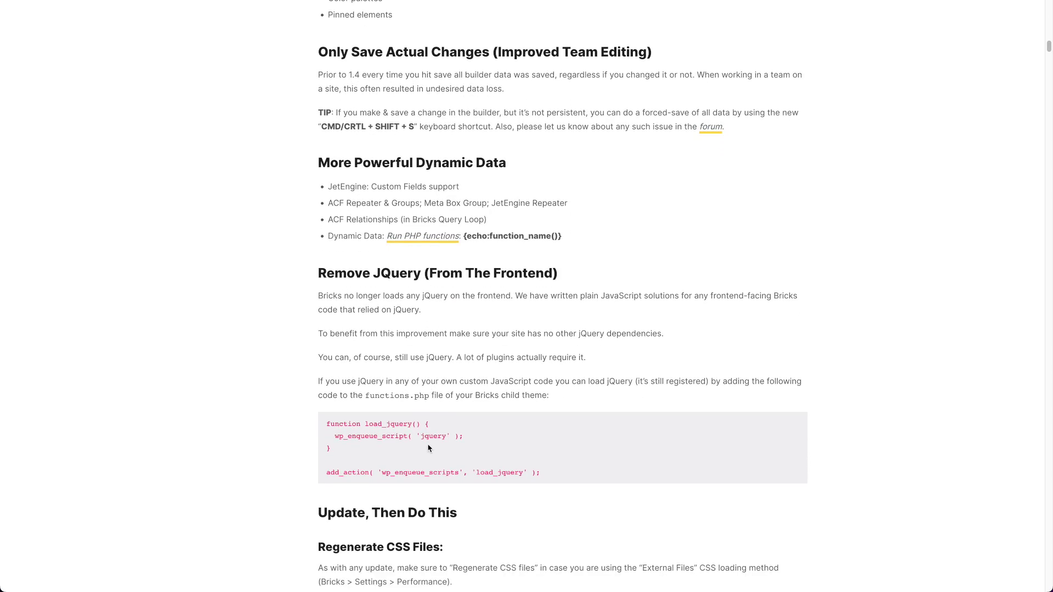
{"action": "left_click_drag", "start_coordinate": [595, 473], "coordinate": [327, 426]}
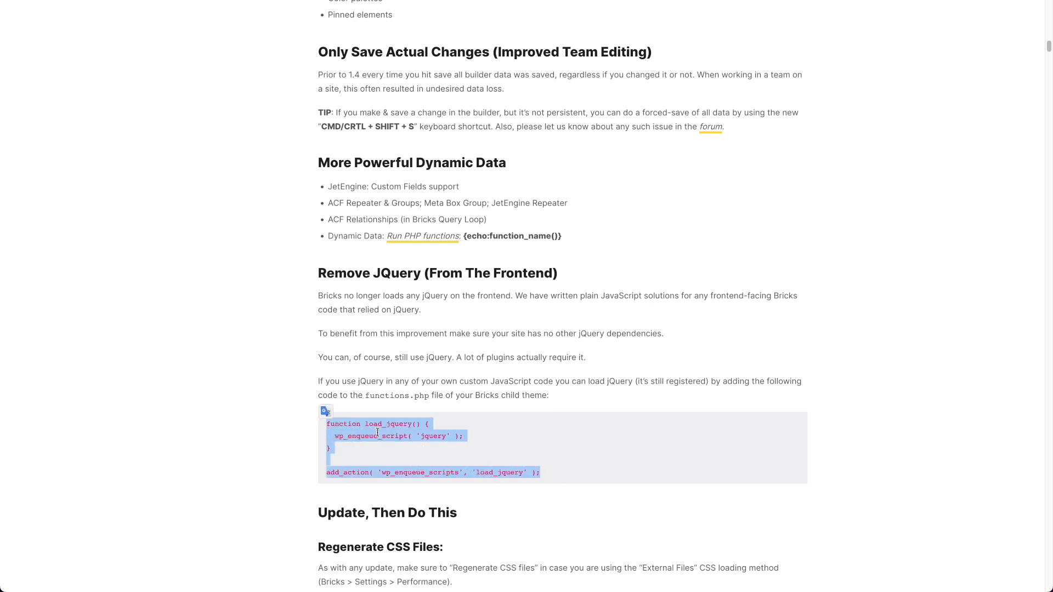
{"action": "left_click", "coordinate": [546, 412]}
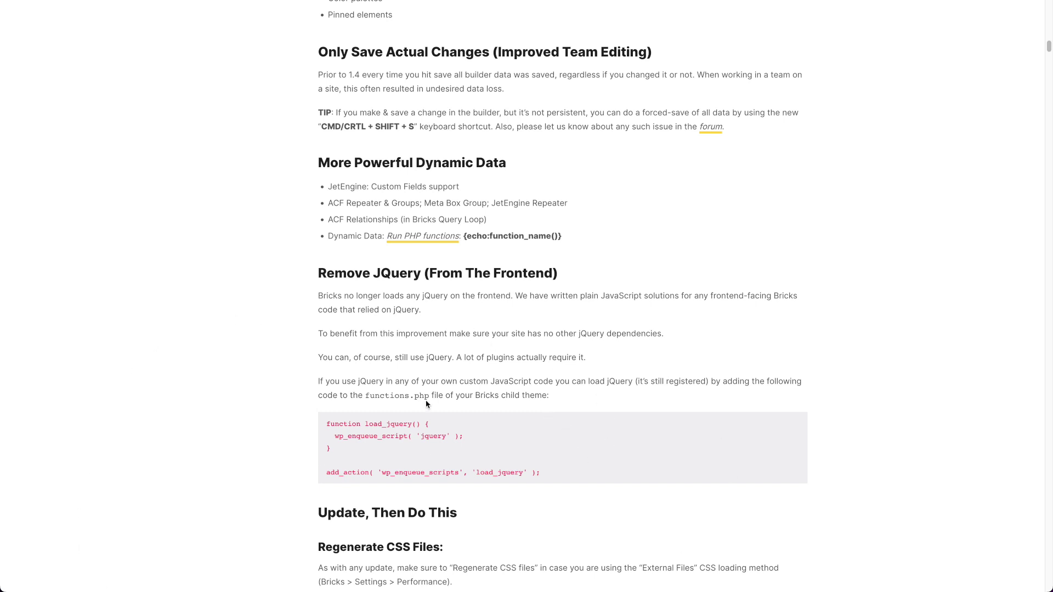
Review the post-update instructions, highlighting the Regenerate CSS Files heading and the render_attribute( '_root' ) code for custom elements
{"action": "scroll", "coordinate": [431, 367], "scroll_direction": "down", "scroll_amount": 3}
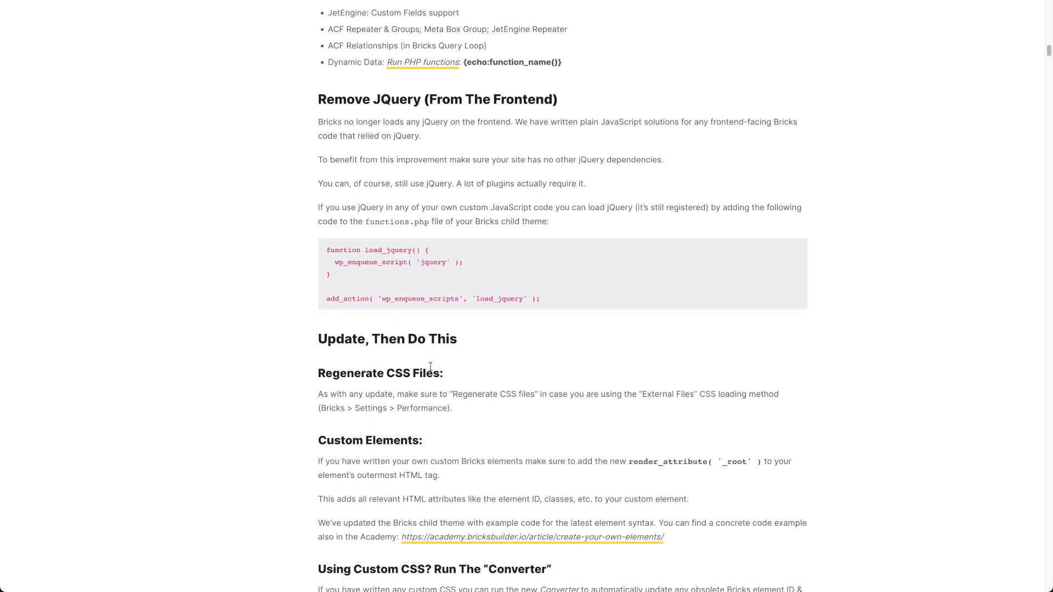
{"action": "left_click_drag", "start_coordinate": [440, 371], "coordinate": [291, 374]}
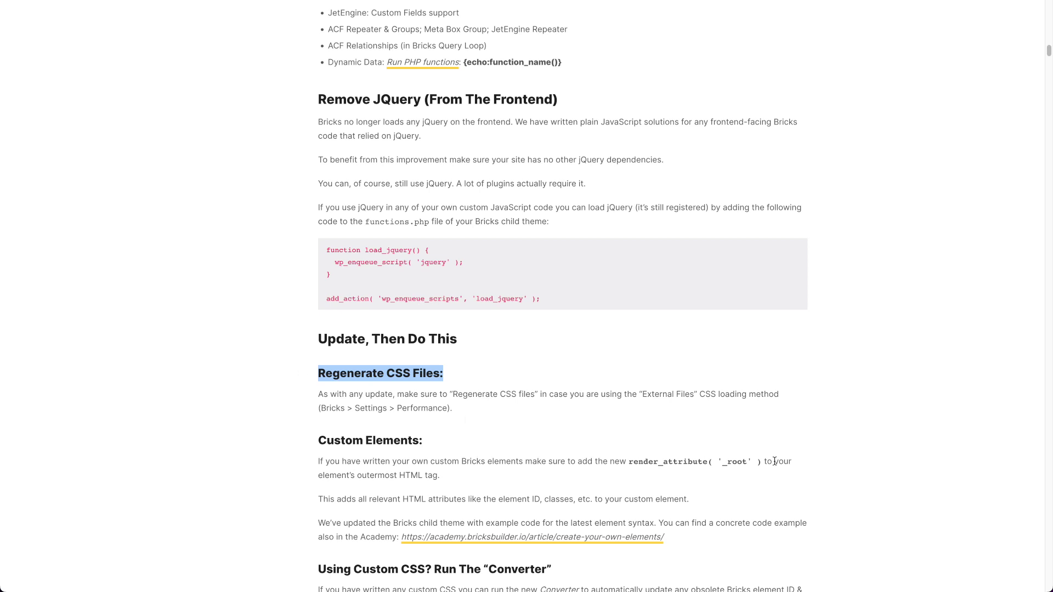
{"action": "left_click", "coordinate": [540, 348]}
{"action": "scroll", "coordinate": [540, 349], "scroll_direction": "down", "scroll_amount": 2}
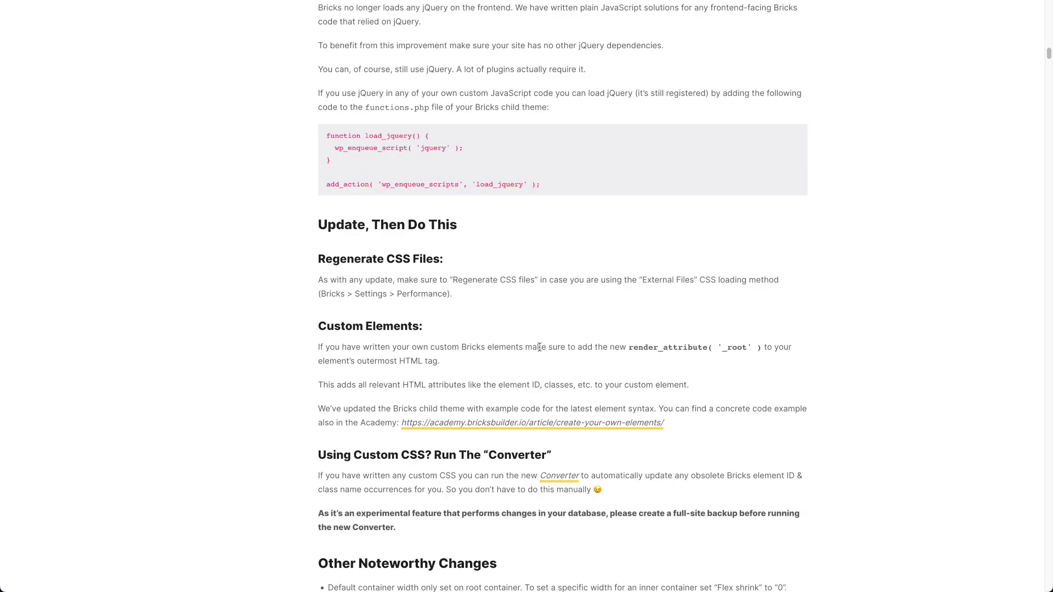
{"action": "left_click", "coordinate": [441, 328]}
{"action": "left_click_drag", "start_coordinate": [633, 346], "coordinate": [750, 344]}
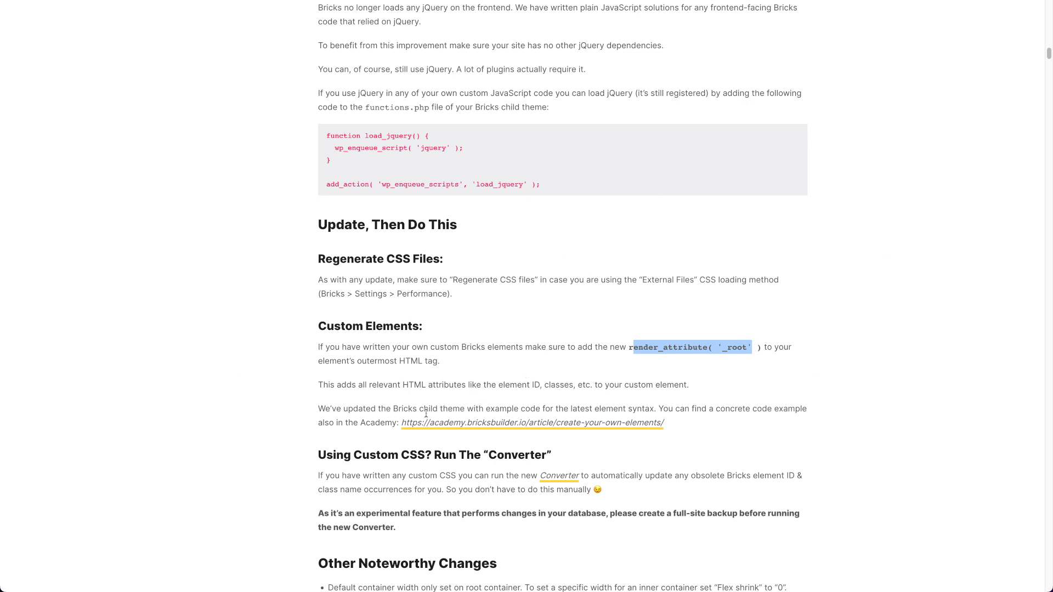
{"action": "left_click", "coordinate": [471, 364]}
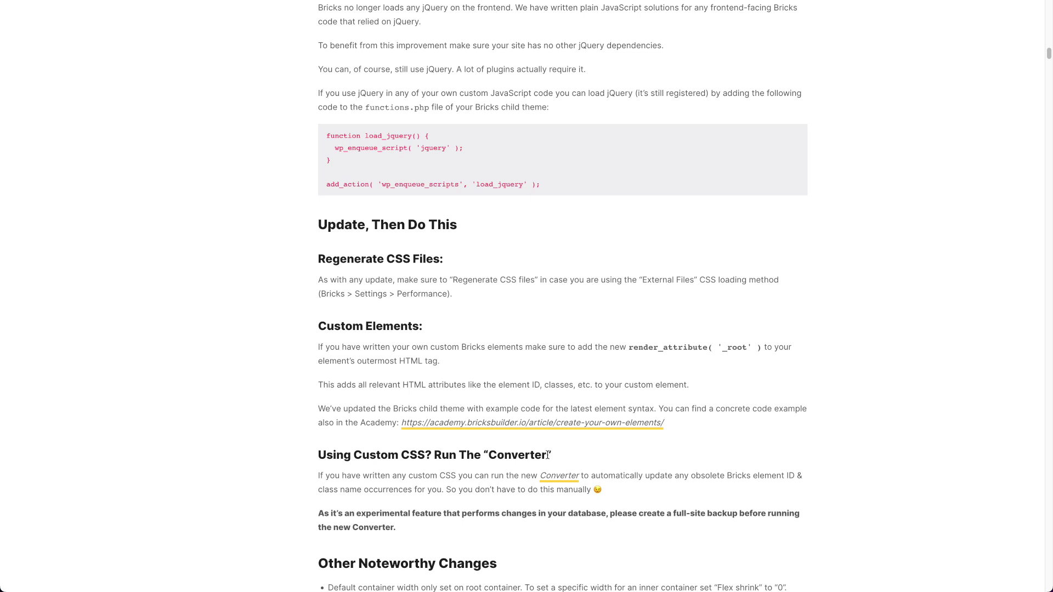
Review the custom CSS Converter section and highlight the container, shape divider and CSS filter items under Other Noteworthy Changes
{"action": "left_click_drag", "start_coordinate": [547, 454], "coordinate": [340, 452]}
{"action": "left_click", "coordinate": [365, 450]}
{"action": "scroll", "coordinate": [476, 385], "scroll_direction": "down", "scroll_amount": 3}
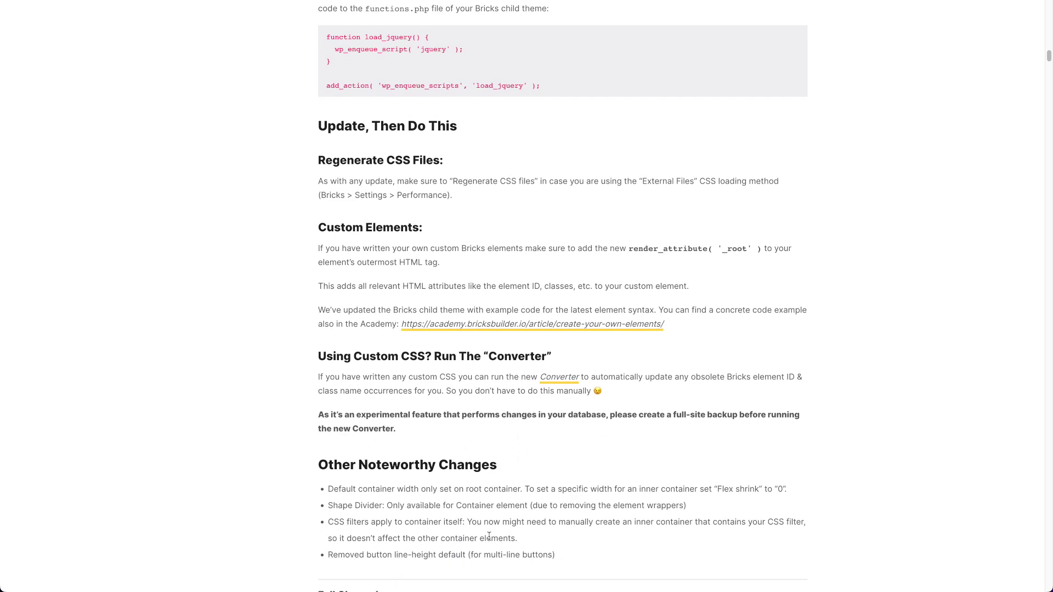
{"action": "left_click_drag", "start_coordinate": [571, 535], "coordinate": [437, 488]}
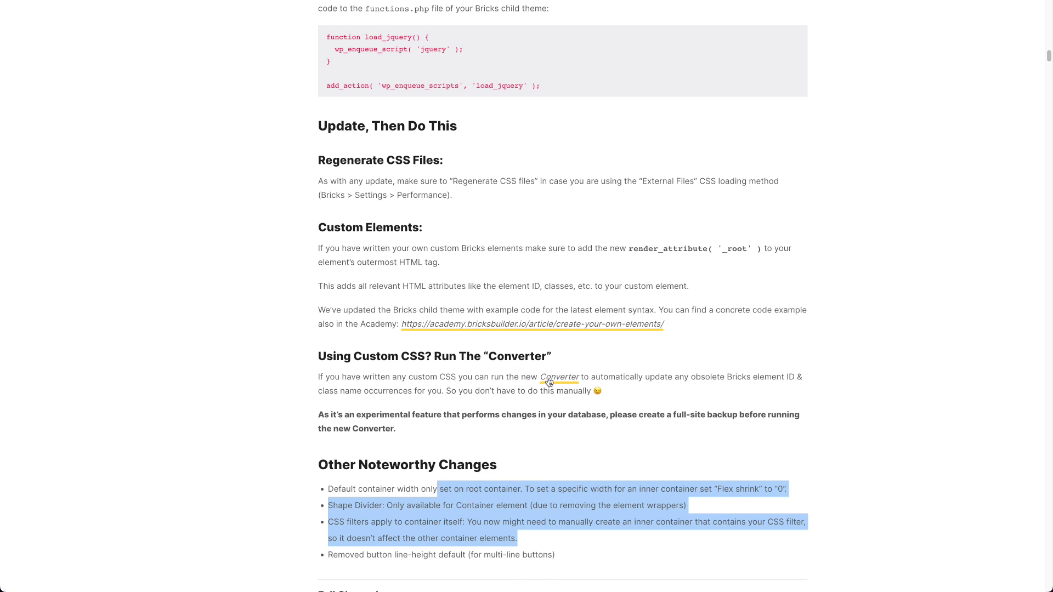
{"action": "scroll", "coordinate": [472, 395], "scroll_direction": "down", "scroll_amount": 5}
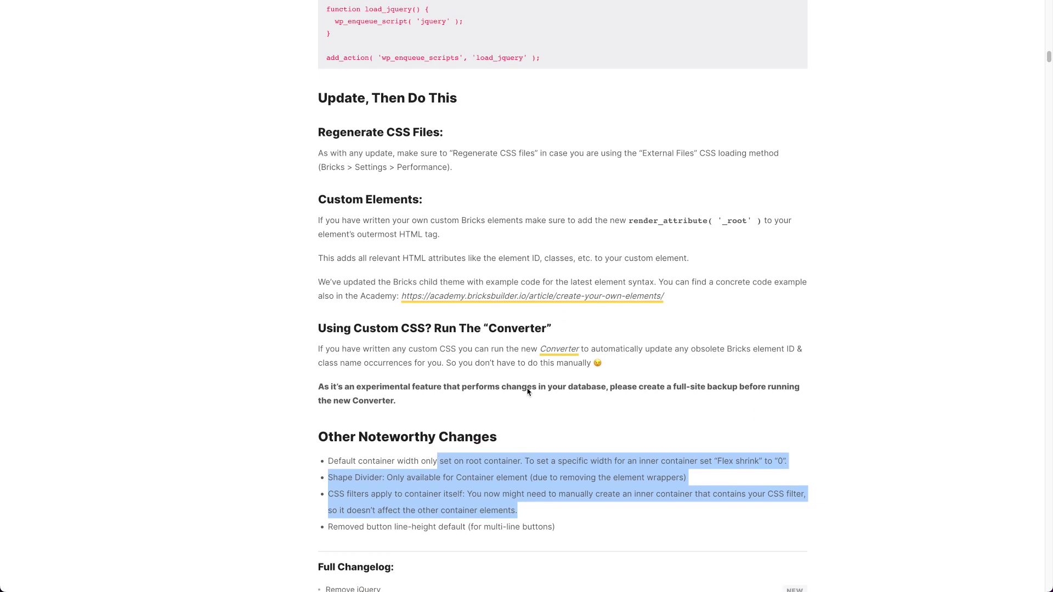
{"action": "left_click", "coordinate": [263, 329]}
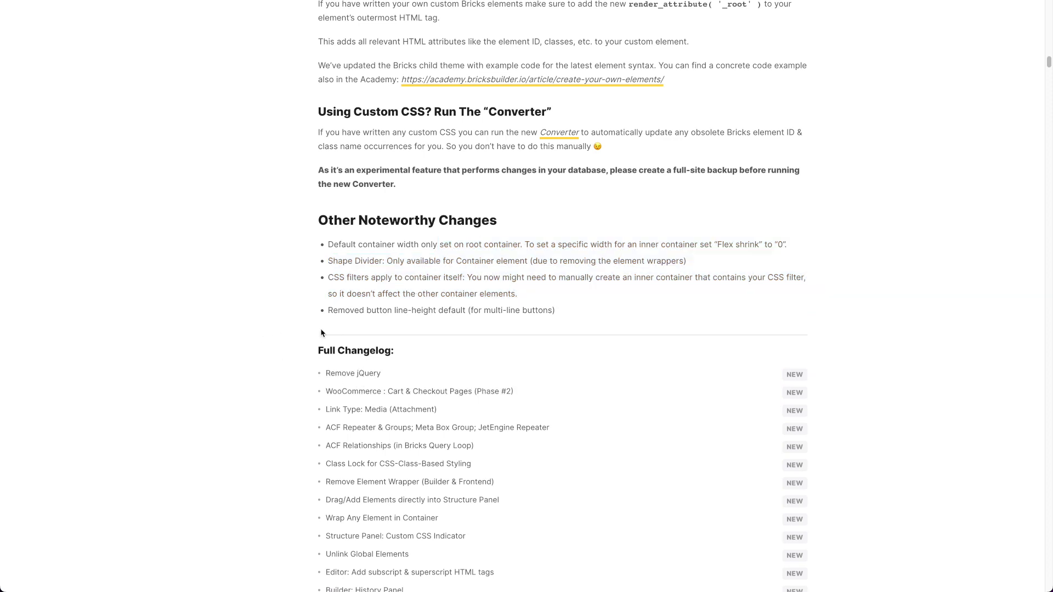
Skim the Full Changelog from the new features through the improvements to the fixes
{"action": "scroll", "coordinate": [585, 353], "scroll_direction": "down", "scroll_amount": 2}
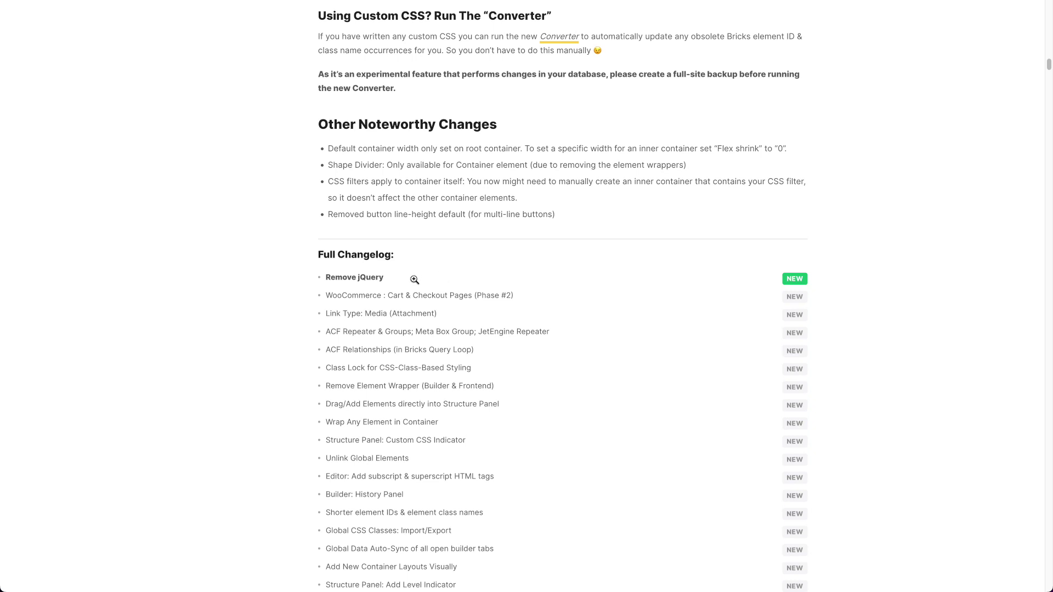
{"action": "scroll", "coordinate": [416, 291], "scroll_direction": "down", "scroll_amount": 5}
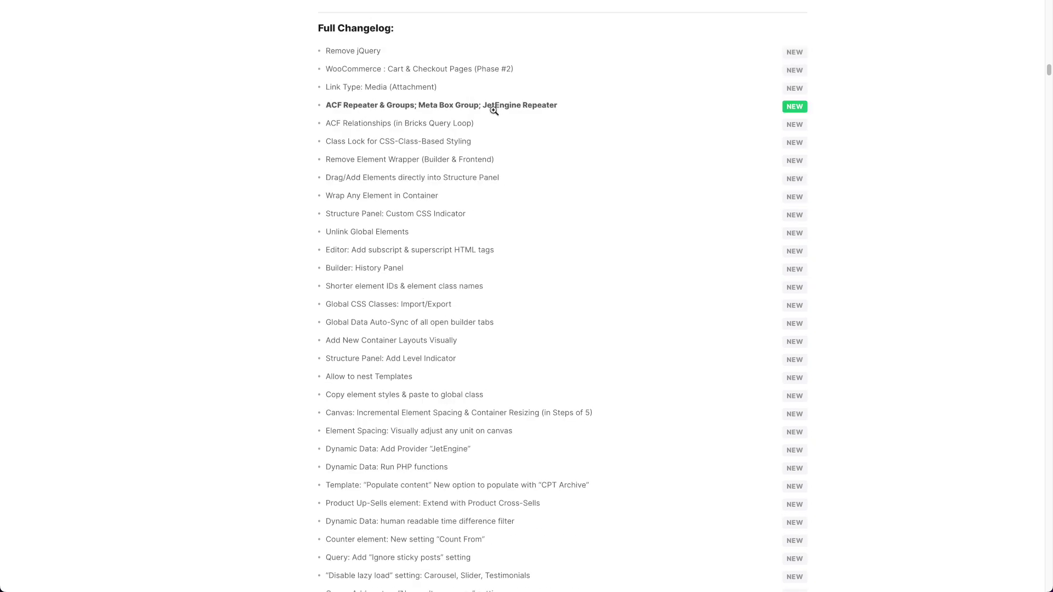
{"action": "scroll", "coordinate": [470, 515], "scroll_direction": "down", "scroll_amount": 7}
{"action": "scroll", "coordinate": [469, 486], "scroll_direction": "down", "scroll_amount": 9}
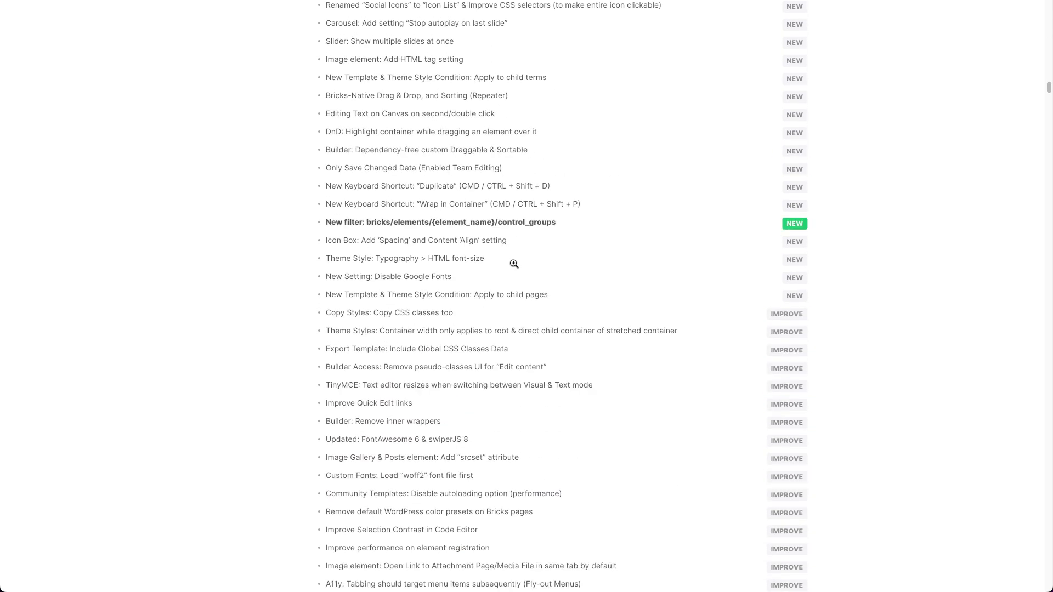
{"action": "scroll", "coordinate": [507, 314], "scroll_direction": "down", "scroll_amount": 1}
{"action": "scroll", "coordinate": [510, 301], "scroll_direction": "down", "scroll_amount": 13}
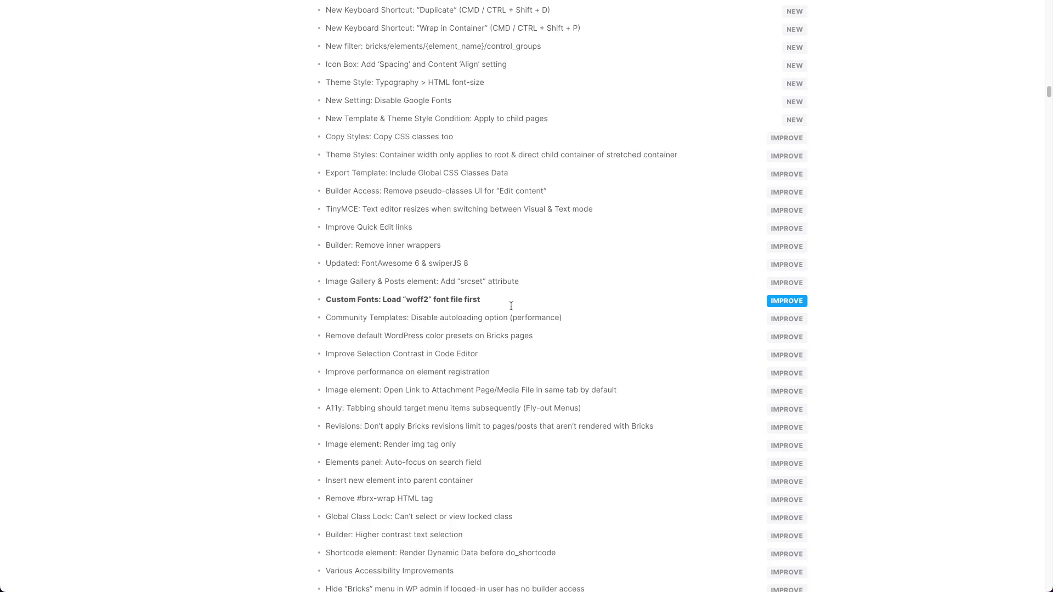
{"action": "scroll", "coordinate": [516, 264], "scroll_direction": "down", "scroll_amount": 7}
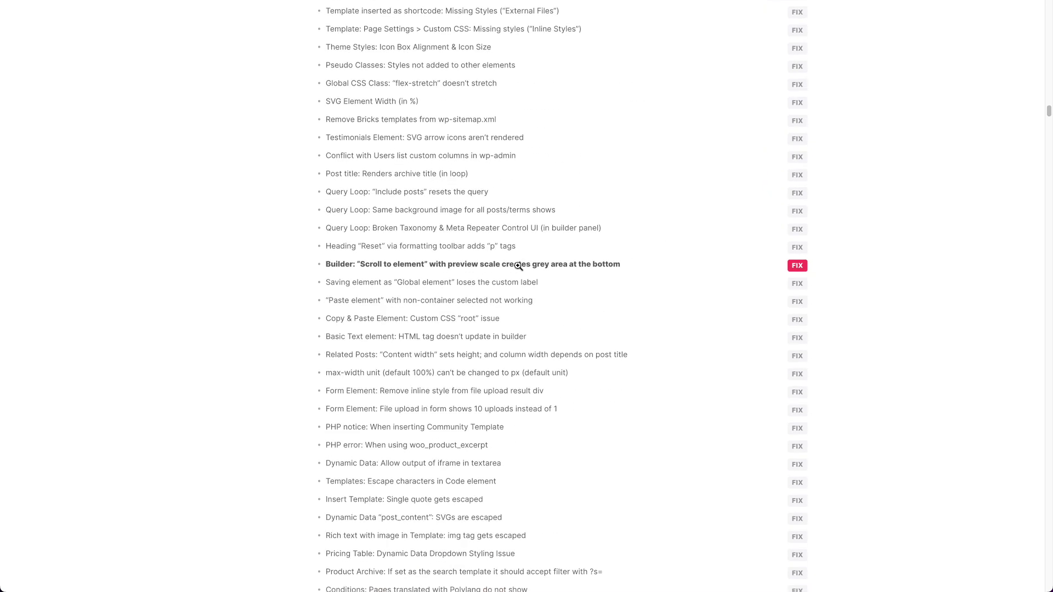
Return to the WooCommerce – Cart & Checkout Builder section of the release notes and highlight its heading
{"action": "scroll", "coordinate": [430, 456], "scroll_direction": "up", "scroll_amount": 19}
{"action": "scroll", "coordinate": [431, 456], "scroll_direction": "up", "scroll_amount": 10}
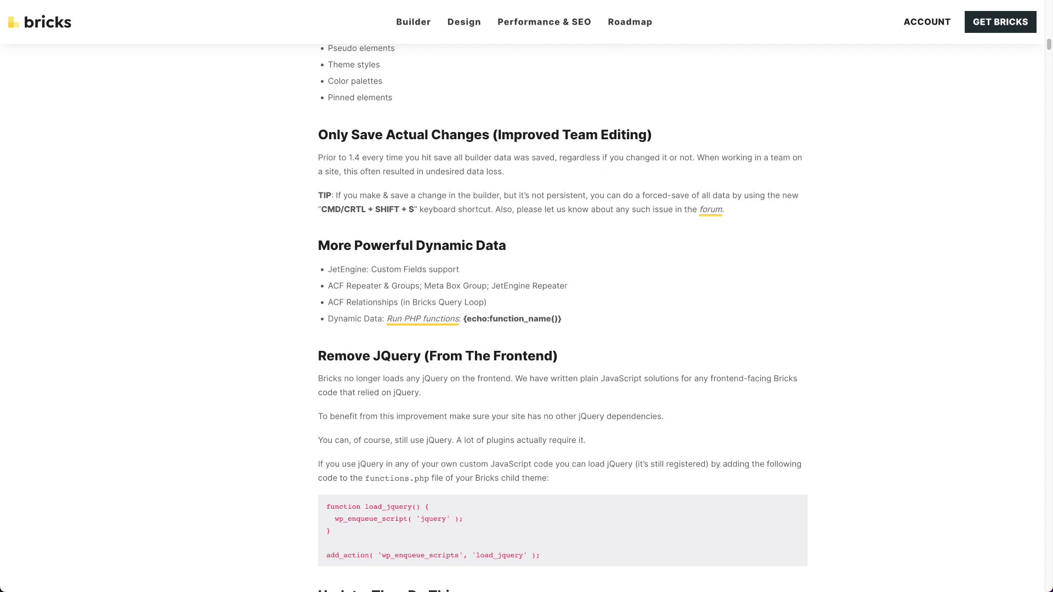
{"action": "scroll", "coordinate": [586, 134], "scroll_direction": "up", "scroll_amount": 1}
{"action": "scroll", "coordinate": [585, 134], "scroll_direction": "up", "scroll_amount": 7}
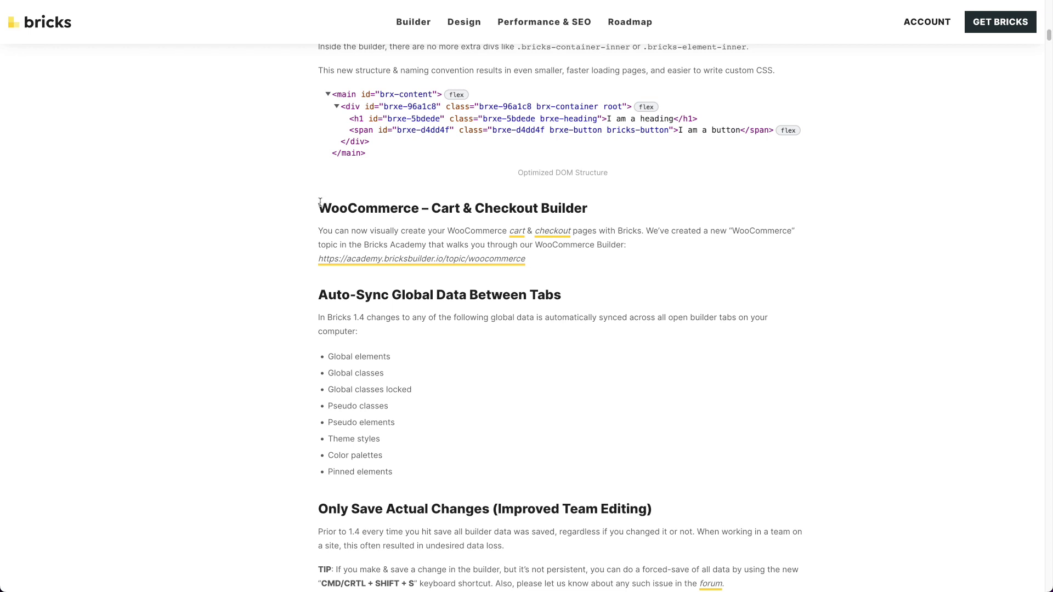
{"action": "left_click_drag", "start_coordinate": [320, 202], "coordinate": [587, 203]}
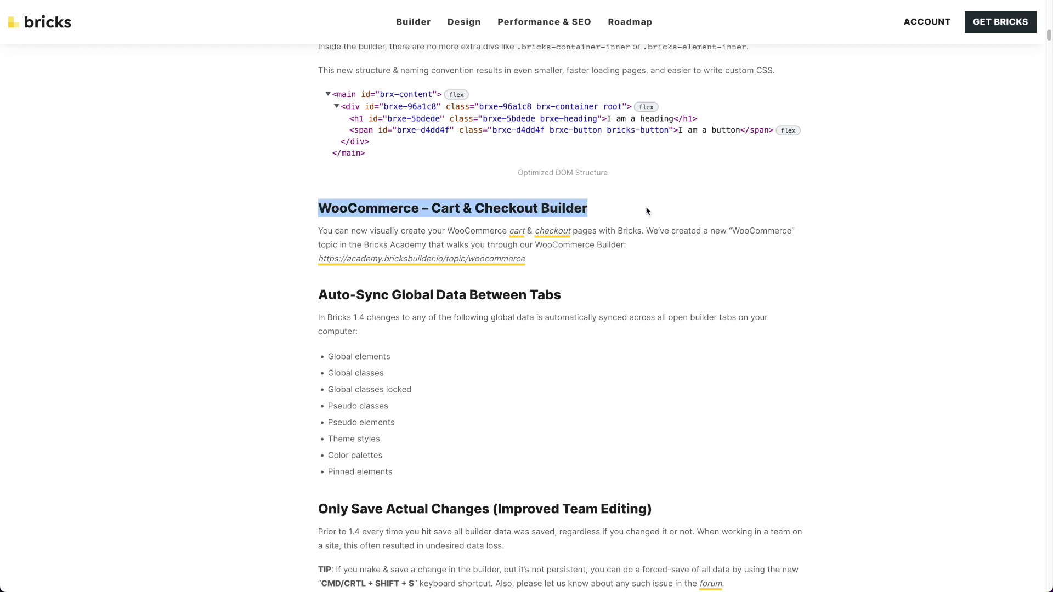
{"action": "left_click", "coordinate": [651, 221]}
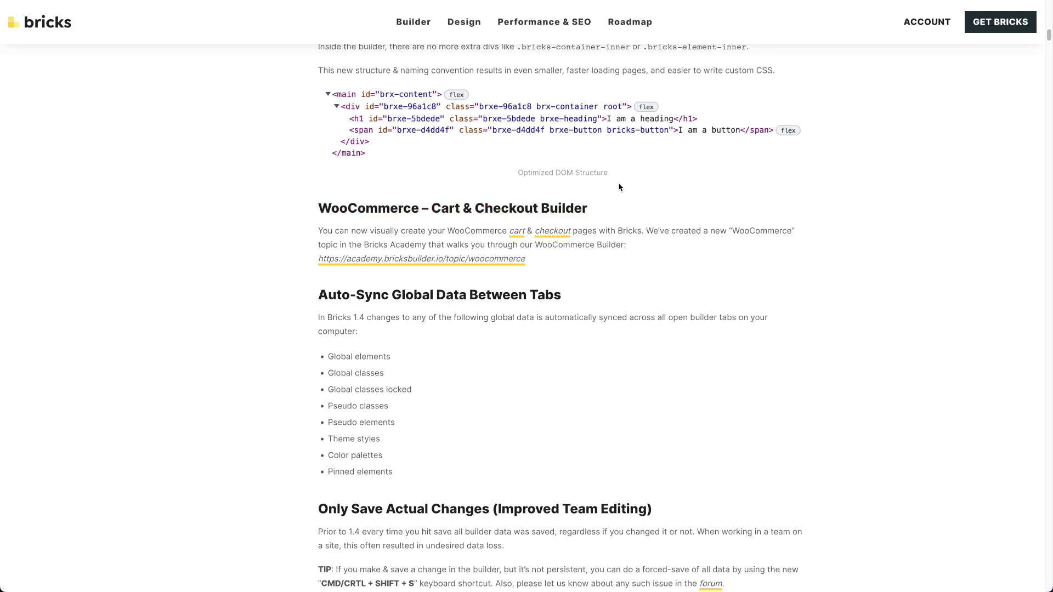
{"action": "left_click", "coordinate": [616, 201]}
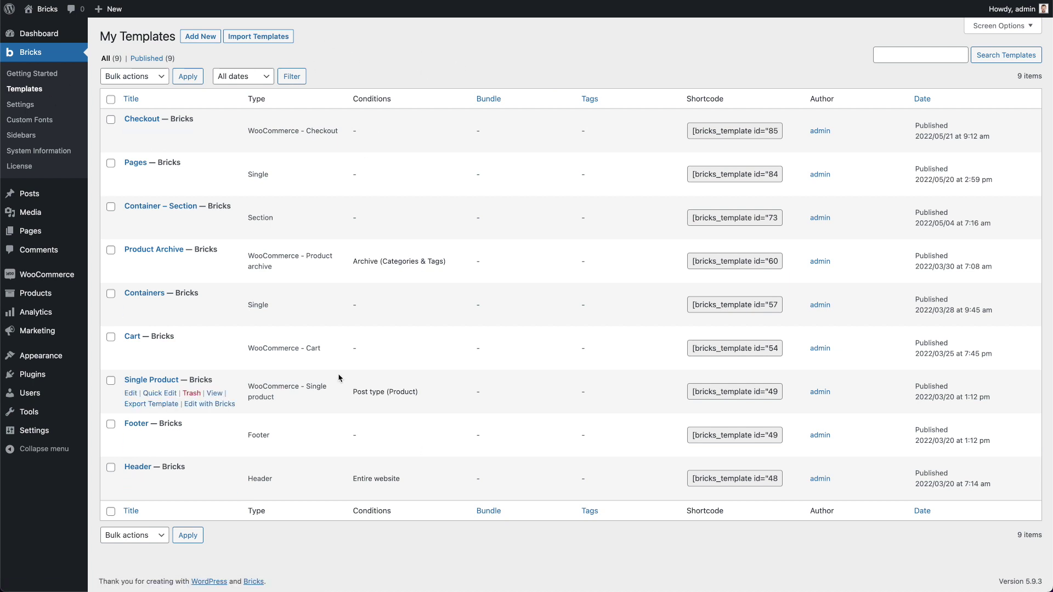
Point out the WooCommerce - Cart and WooCommerce - Checkout template types in the My Templates list
{"action": "left_click", "coordinate": [309, 349]}
{"action": "left_click_drag", "start_coordinate": [309, 348], "coordinate": [249, 348]}
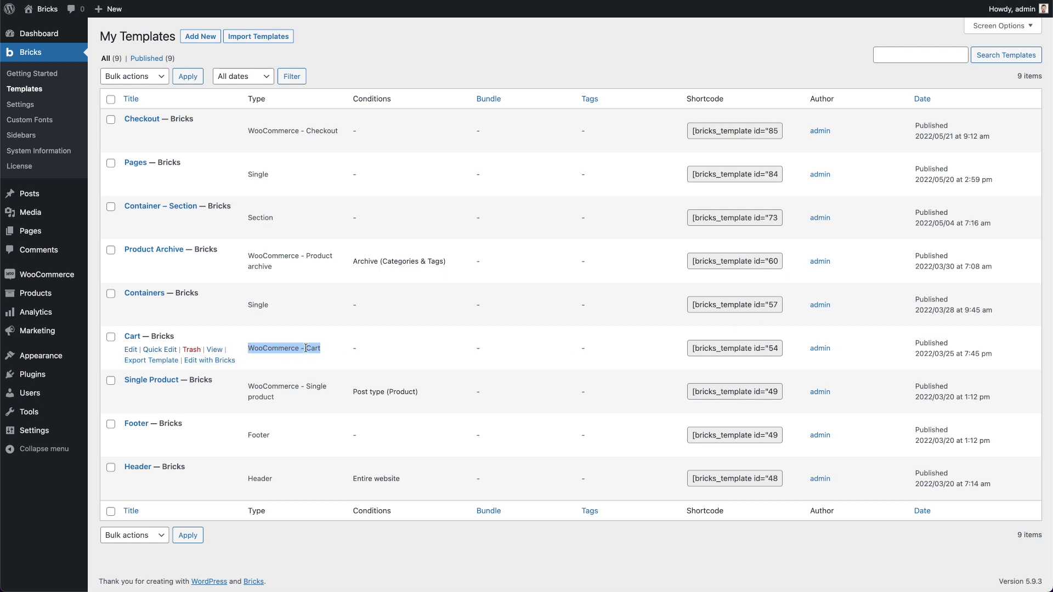
{"action": "left_click_drag", "start_coordinate": [339, 131], "coordinate": [248, 133]}
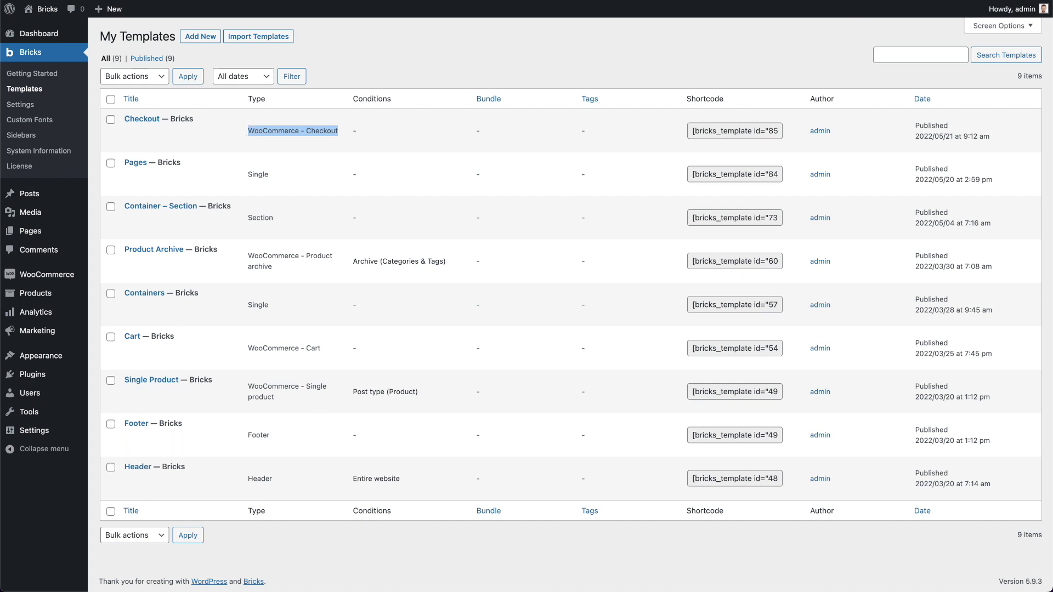
{"action": "left_click", "coordinate": [334, 31]}
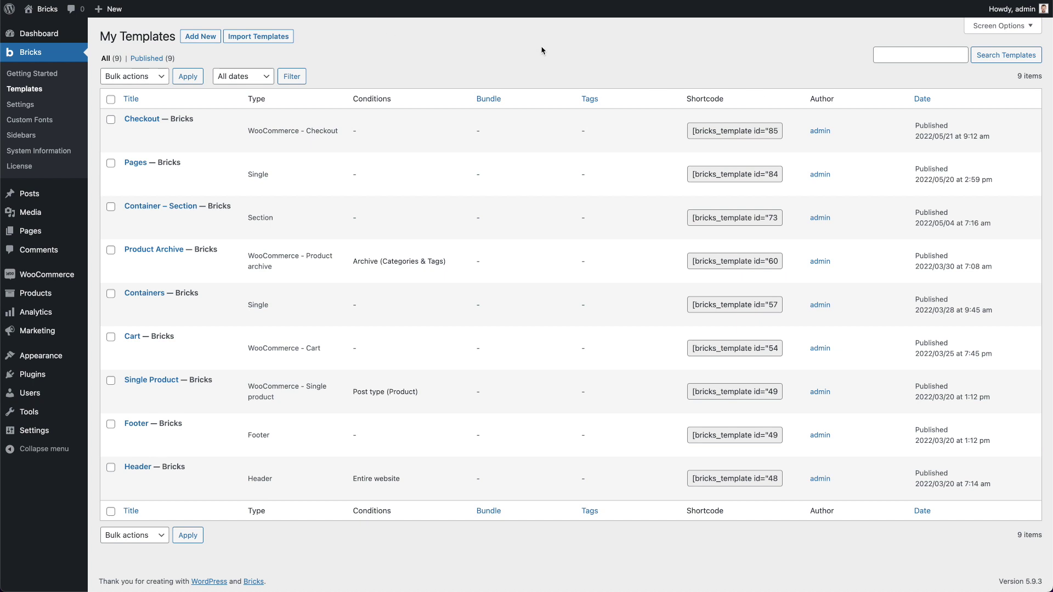
Point out the WooCommerce - Checkout type of the Checkout template in the My Templates list
{"action": "left_click", "coordinate": [507, 66]}
{"action": "left_click_drag", "start_coordinate": [264, 130], "coordinate": [345, 132]}
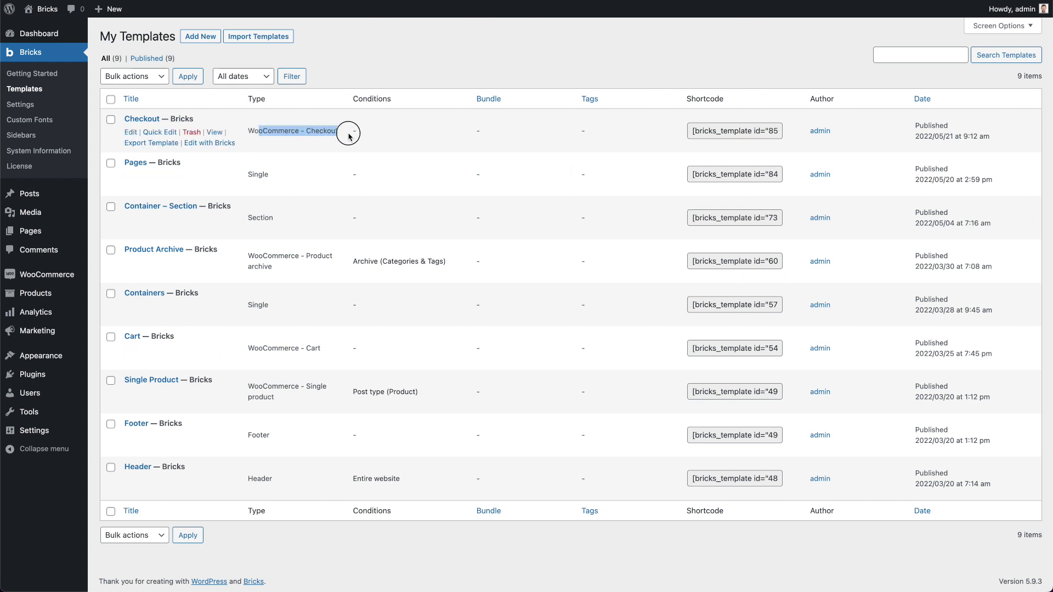
{"action": "left_click", "coordinate": [479, 56]}
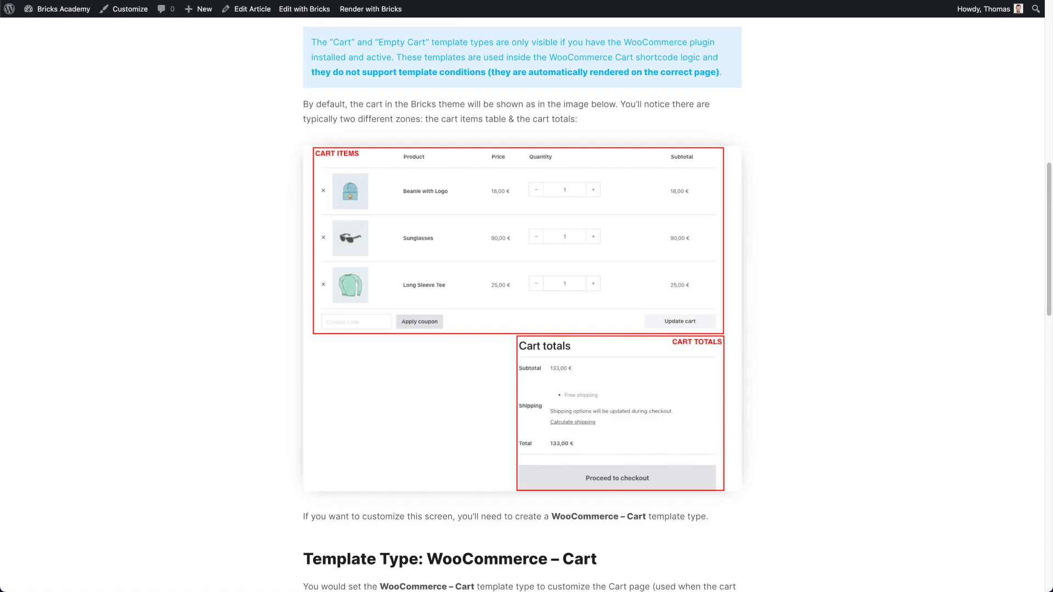
Browse to the WooCommerce topic of the Bricks Academy and highlight the Single Product, Product Archive, Cart and Checkout articles
{"action": "scroll", "coordinate": [862, 198], "scroll_direction": "up", "scroll_amount": 15}
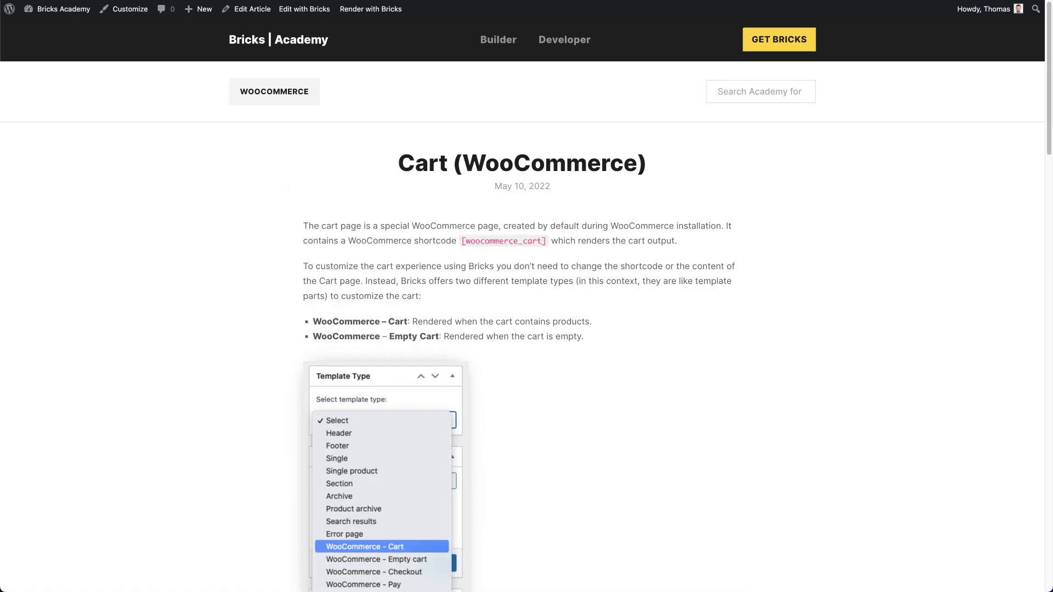
{"action": "mouse_move", "coordinate": [504, 43]}
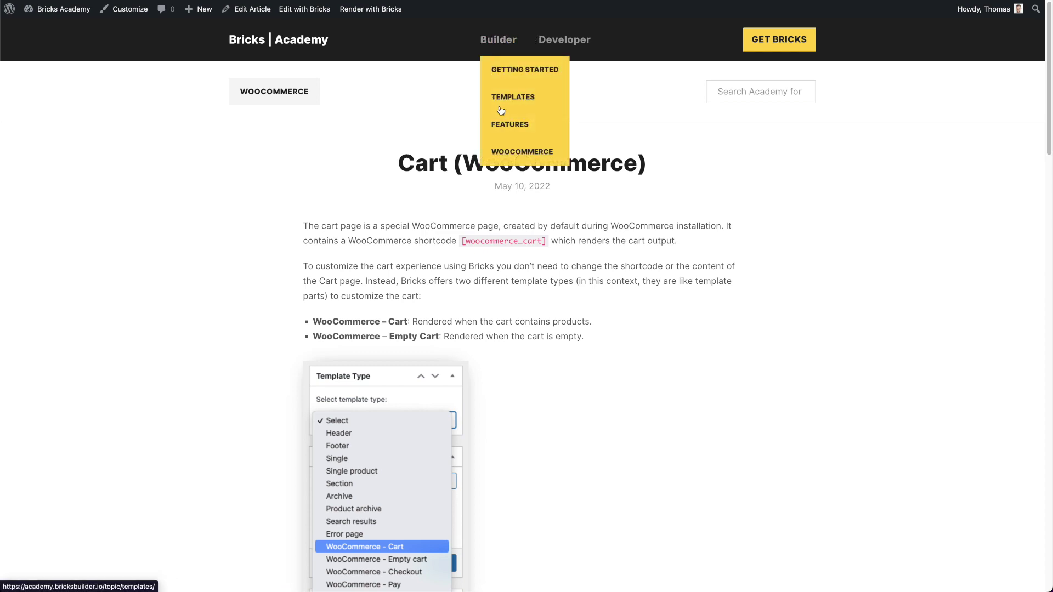
{"action": "left_click", "coordinate": [503, 154]}
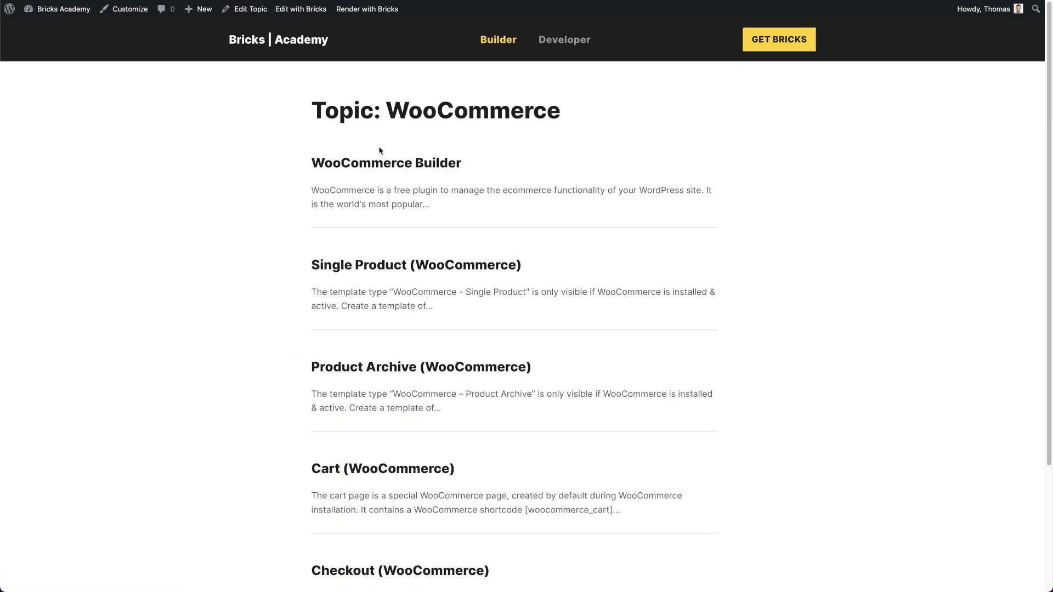
{"action": "scroll", "coordinate": [382, 152], "scroll_direction": "down", "scroll_amount": 3}
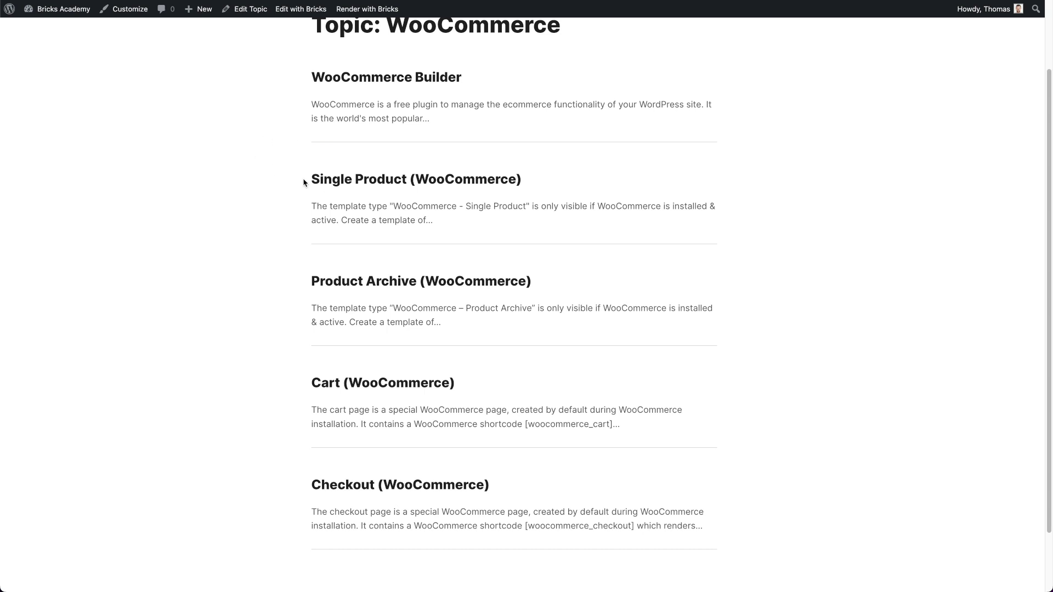
{"action": "left_click_drag", "start_coordinate": [301, 164], "coordinate": [585, 337]}
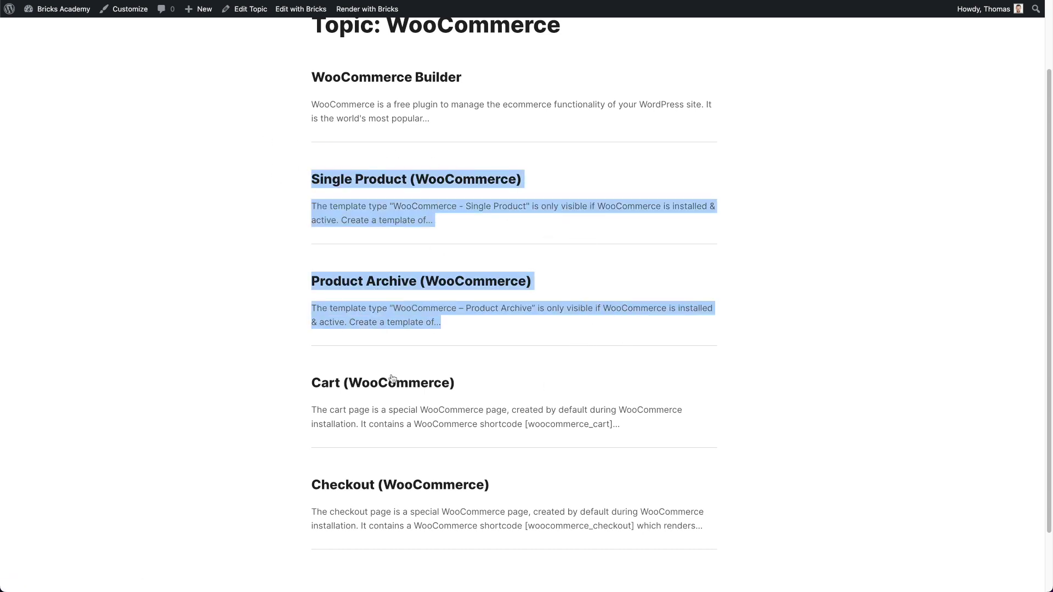
{"action": "left_click_drag", "start_coordinate": [197, 404], "coordinate": [576, 491]}
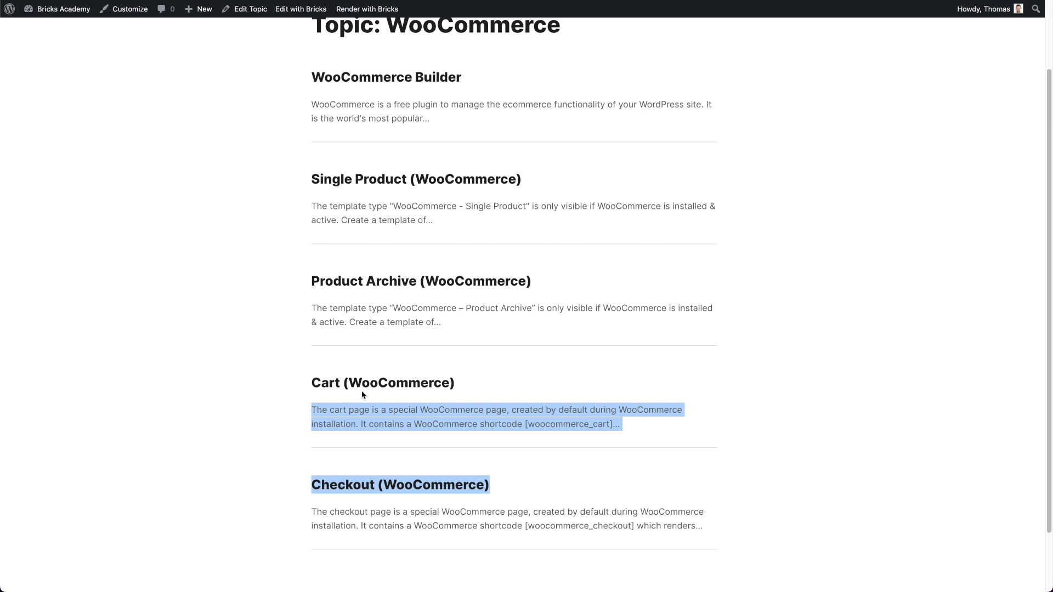
Open the Cart (WooCommerce) article and review the template types and the cart items and cart totals zones
{"action": "left_click", "coordinate": [390, 387]}
{"action": "scroll", "coordinate": [192, 287], "scroll_direction": "down", "scroll_amount": 4}
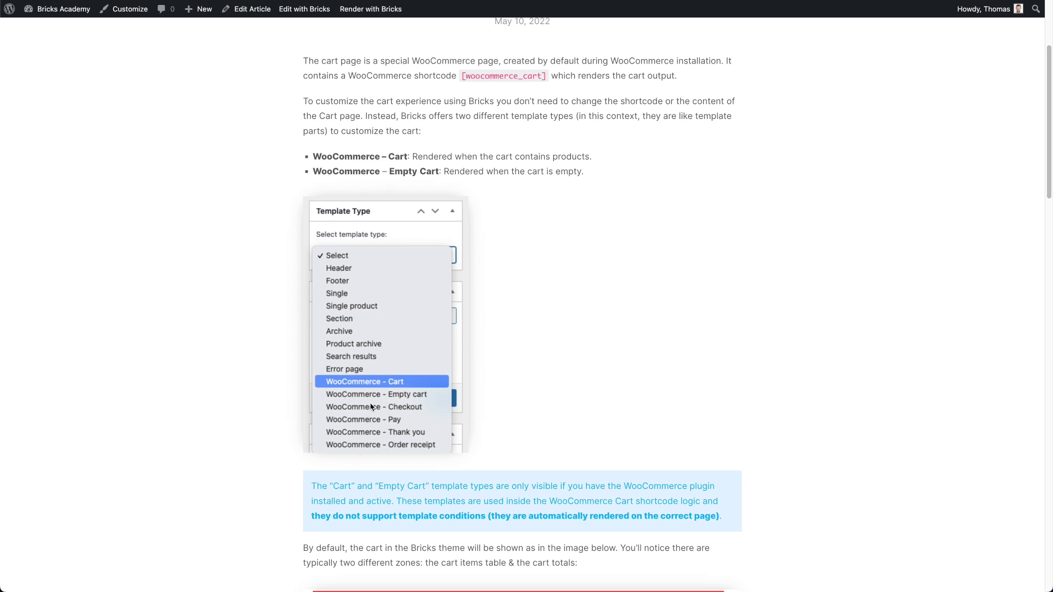
{"action": "scroll", "coordinate": [681, 336], "scroll_direction": "down", "scroll_amount": 7}
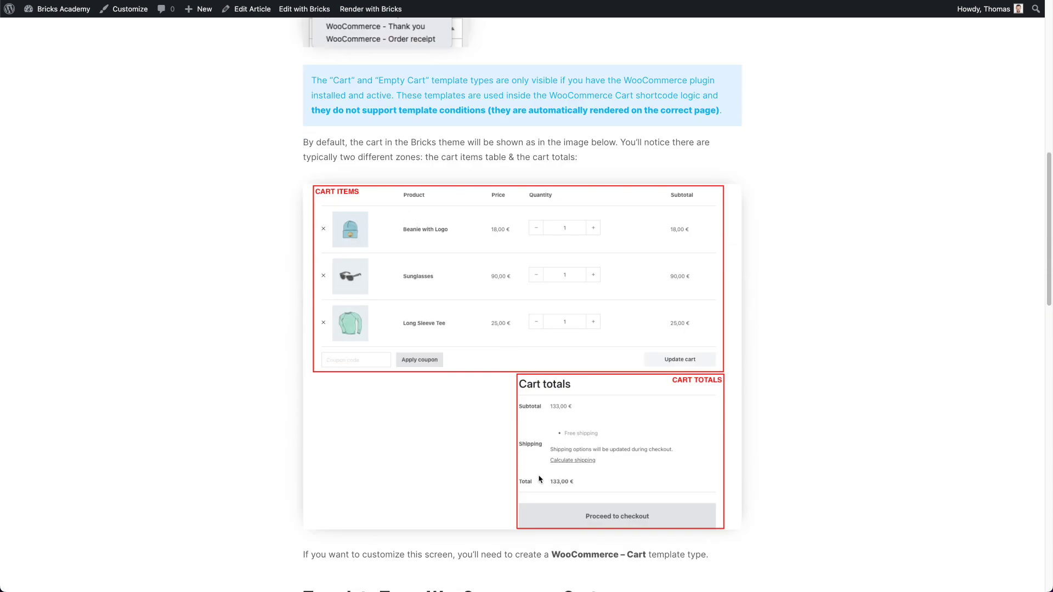
{"action": "scroll", "coordinate": [598, 480], "scroll_direction": "down", "scroll_amount": 1}
{"action": "scroll", "coordinate": [596, 481], "scroll_direction": "down", "scroll_amount": 7}
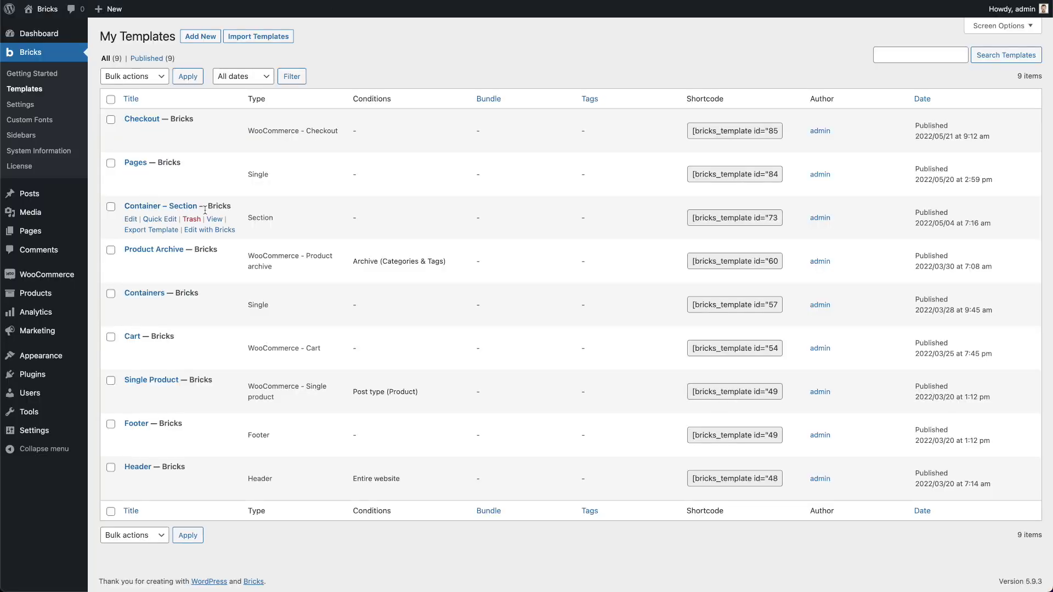
Open the Cart template in the Bricks builder and display the coupon settings of the Cart Items element
{"action": "left_click", "coordinate": [216, 361]}
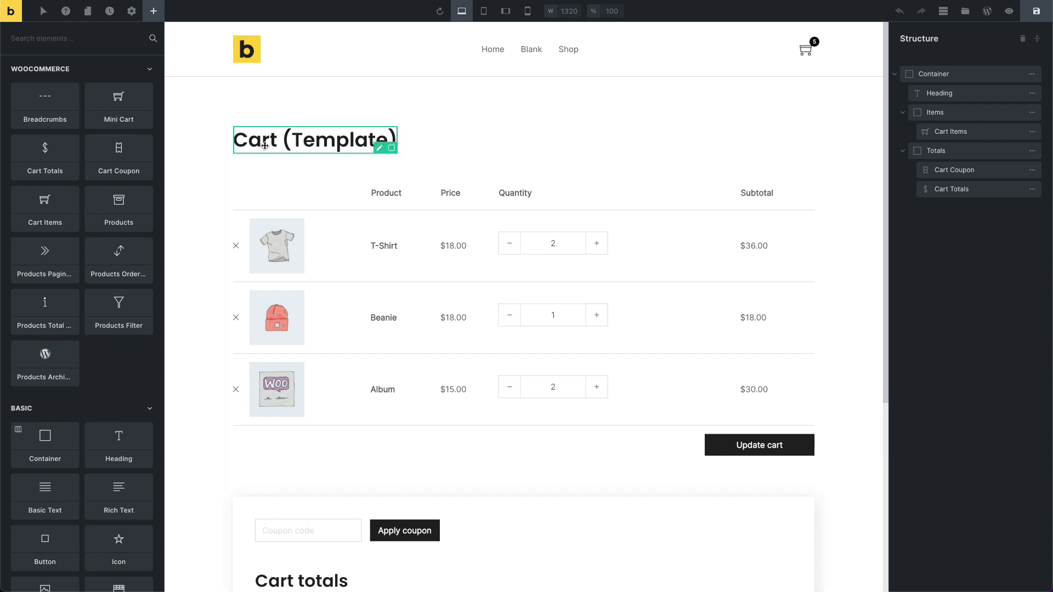
{"action": "left_click", "coordinate": [953, 133]}
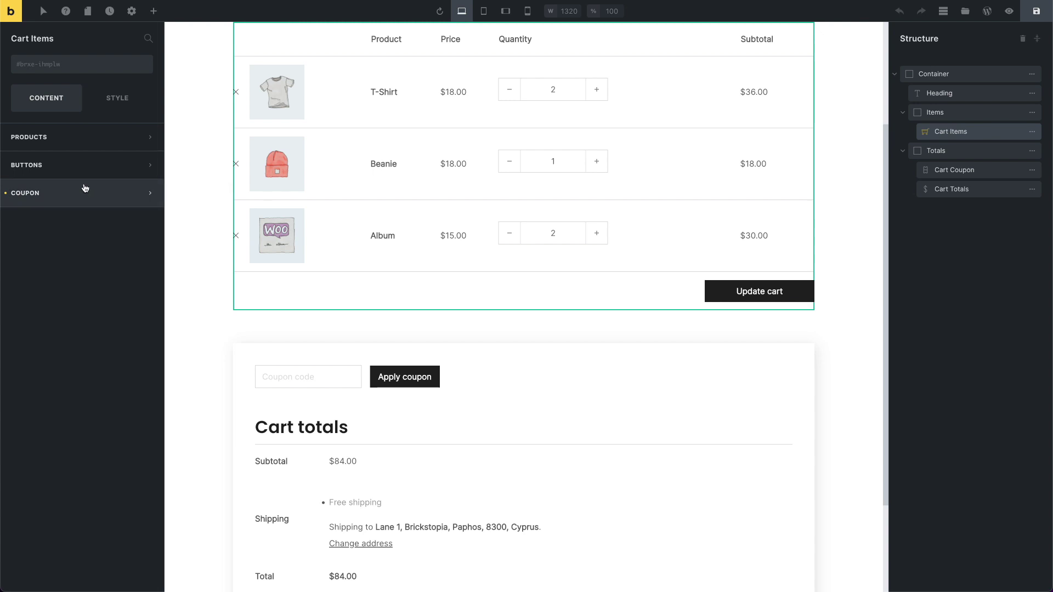
{"action": "left_click", "coordinate": [74, 198]}
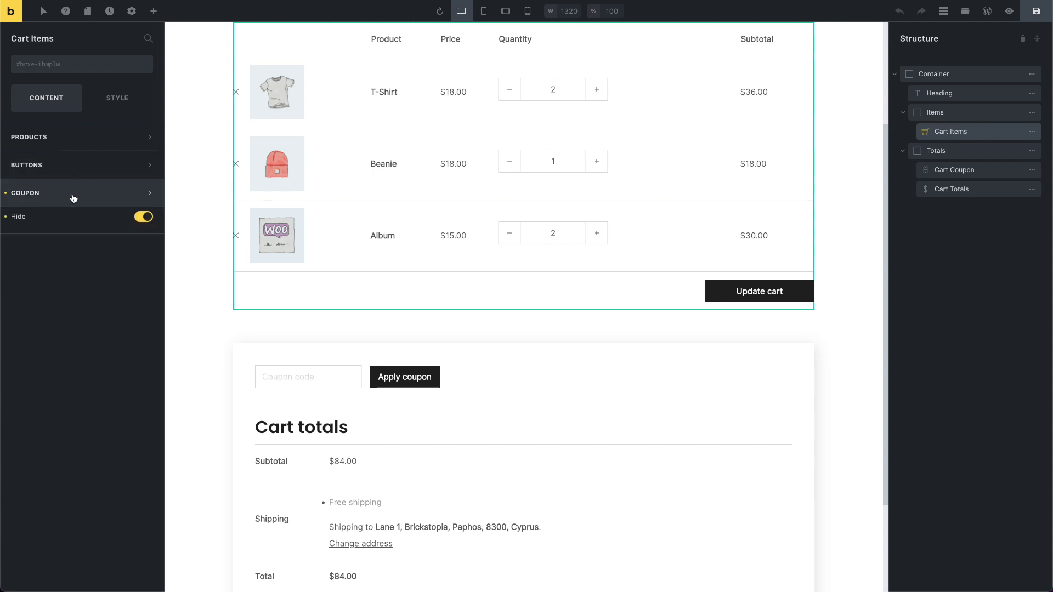
Unhide the coupon field in the Cart Items element, hide it again and collapse the coupon settings
{"action": "left_click", "coordinate": [21, 217]}
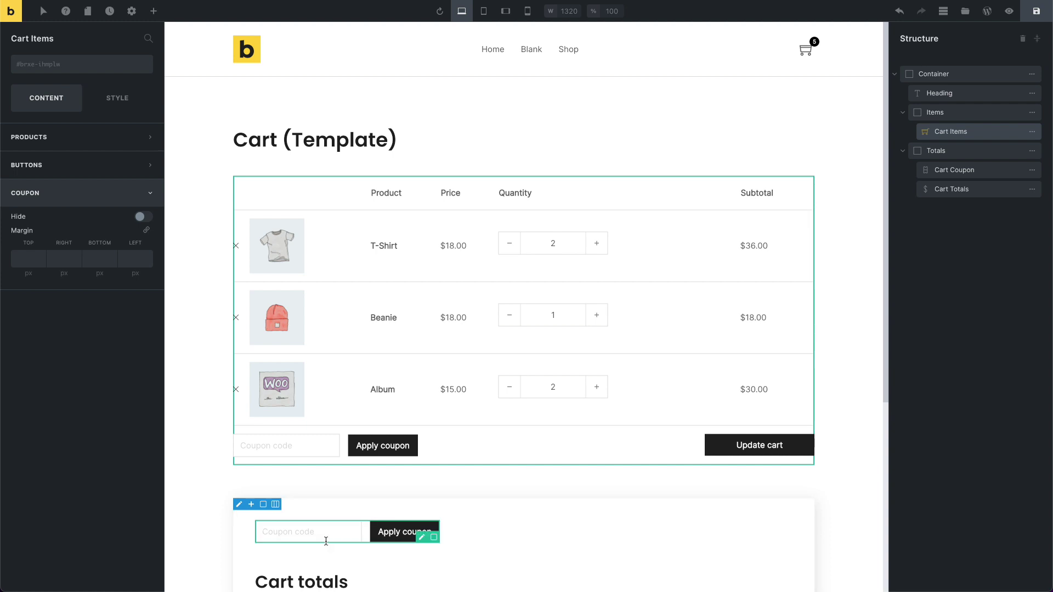
{"action": "left_click", "coordinate": [144, 216]}
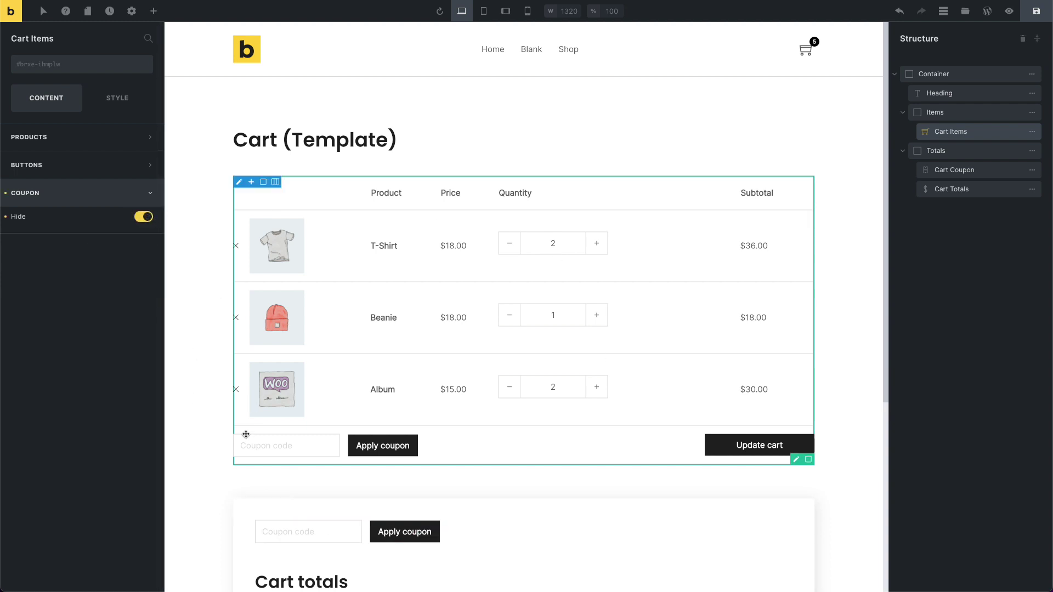
{"action": "left_click", "coordinate": [102, 193]}
Demonstrate hiding the thumbnail, name and quantity in the Cart Items product settings, switching each option back off
{"action": "left_click", "coordinate": [87, 138]}
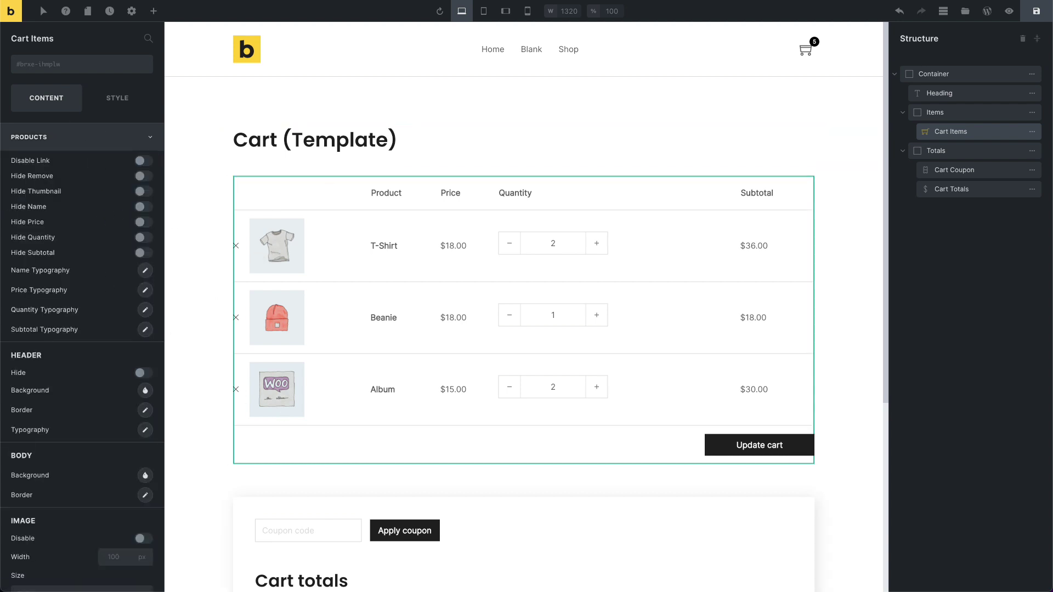
{"action": "left_click", "coordinate": [40, 193]}
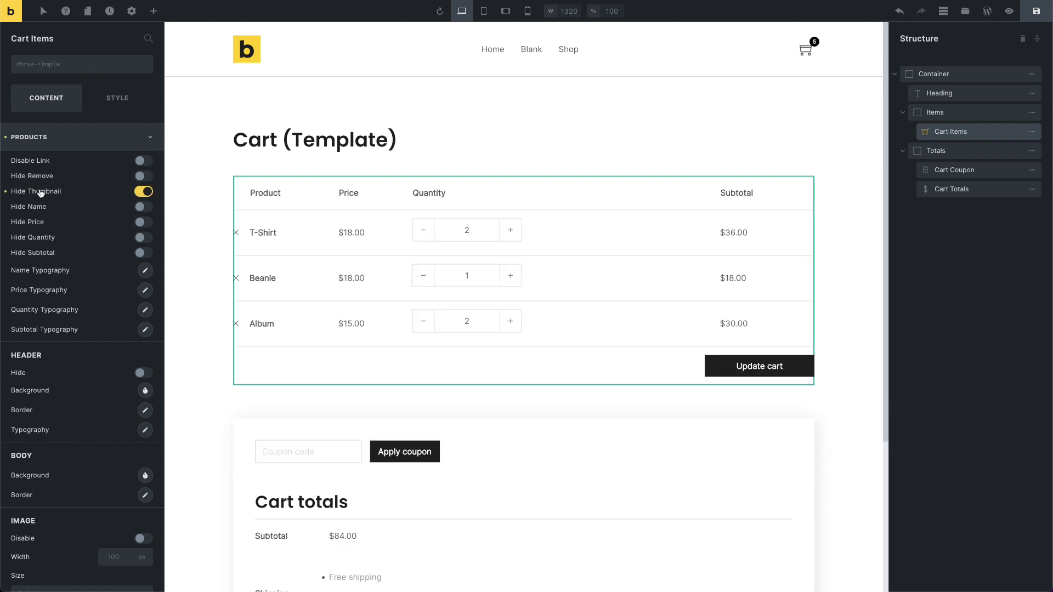
{"action": "left_click", "coordinate": [40, 192]}
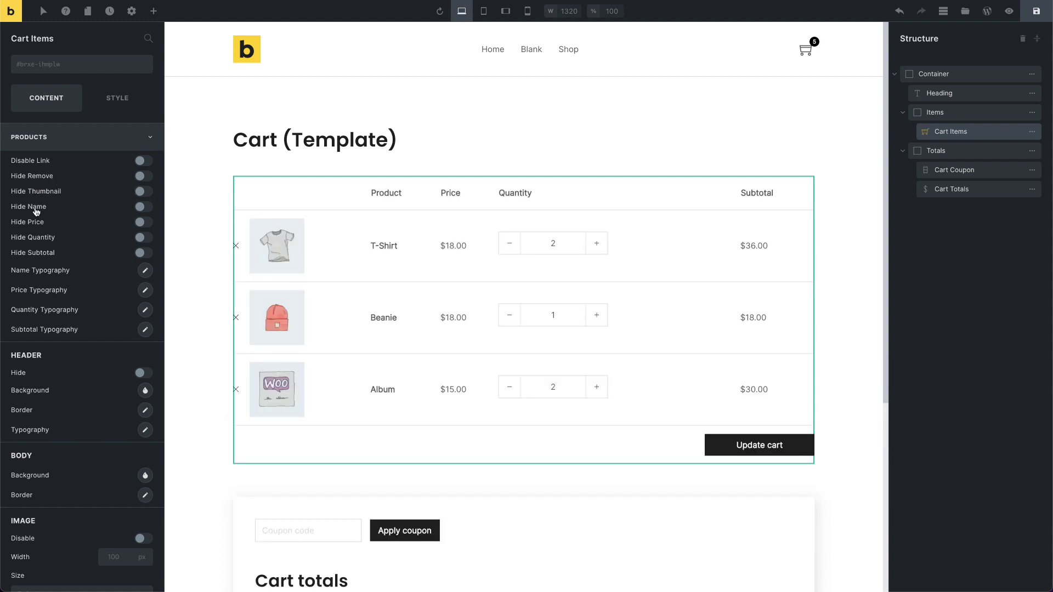
{"action": "left_click", "coordinate": [35, 210]}
{"action": "left_click", "coordinate": [35, 209]}
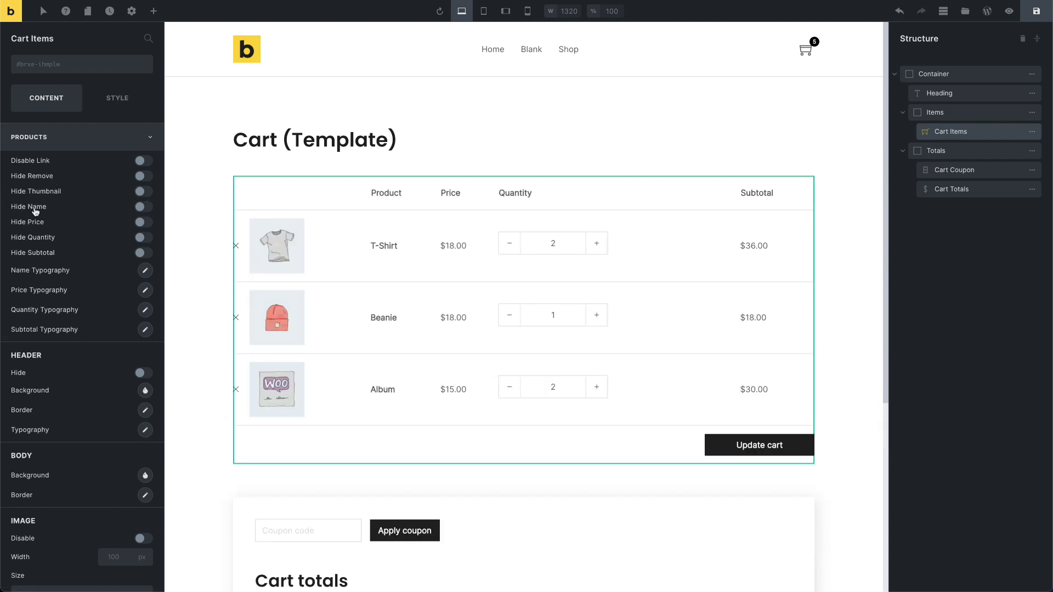
{"action": "left_click", "coordinate": [41, 240]}
{"action": "left_click", "coordinate": [41, 241]}
{"action": "left_click", "coordinate": [56, 135]}
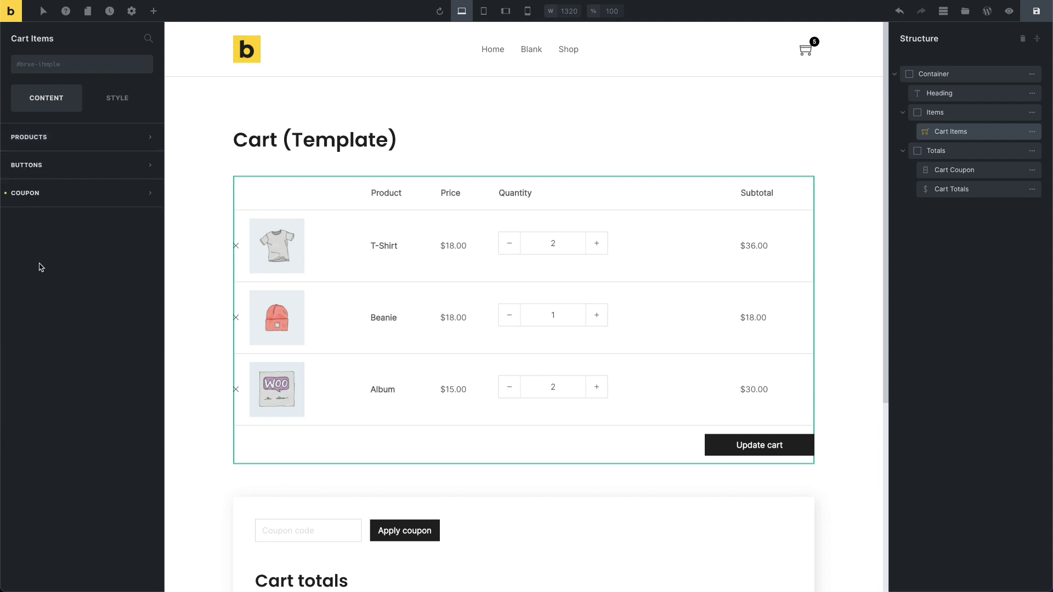
Inspect the Cart Coupon element's settings, then demonstrate Hide Title on the Cart Totals element by enabling and disabling it
{"action": "left_click", "coordinate": [994, 169]}
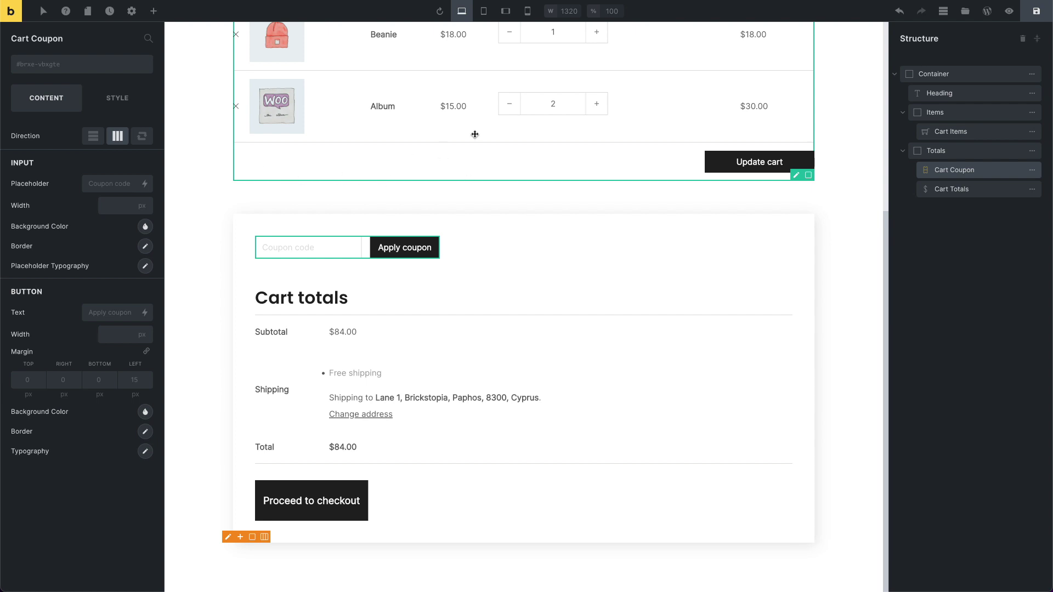
{"action": "left_click", "coordinate": [973, 191]}
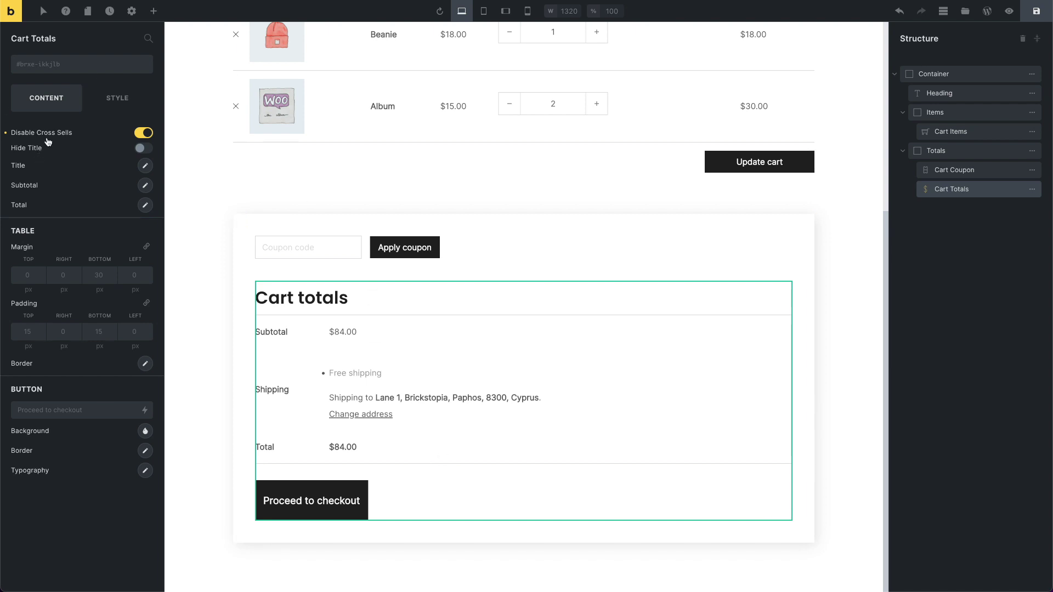
{"action": "left_click", "coordinate": [33, 151]}
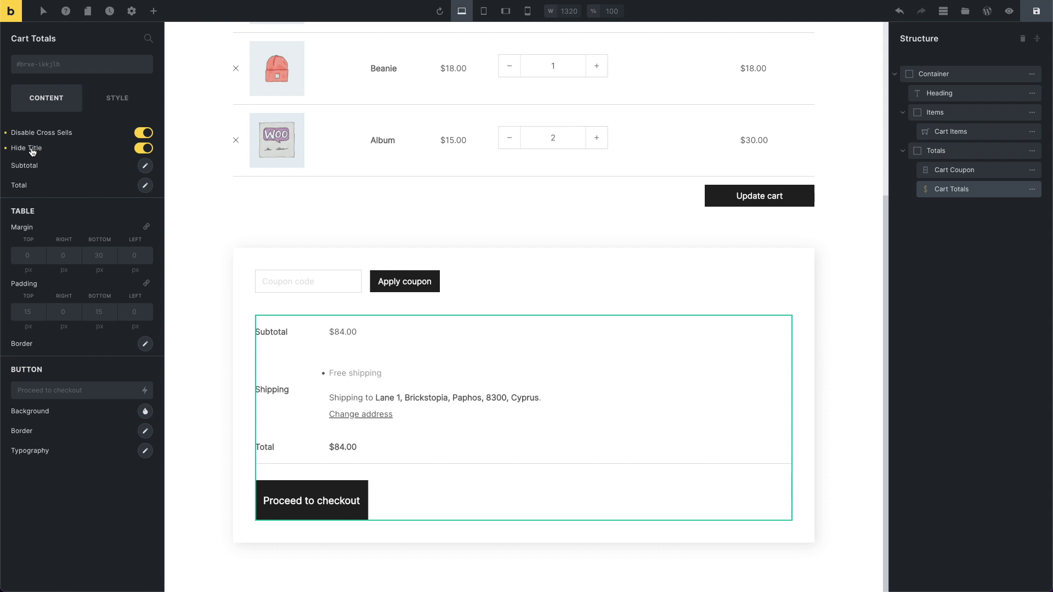
{"action": "left_click", "coordinate": [34, 152]}
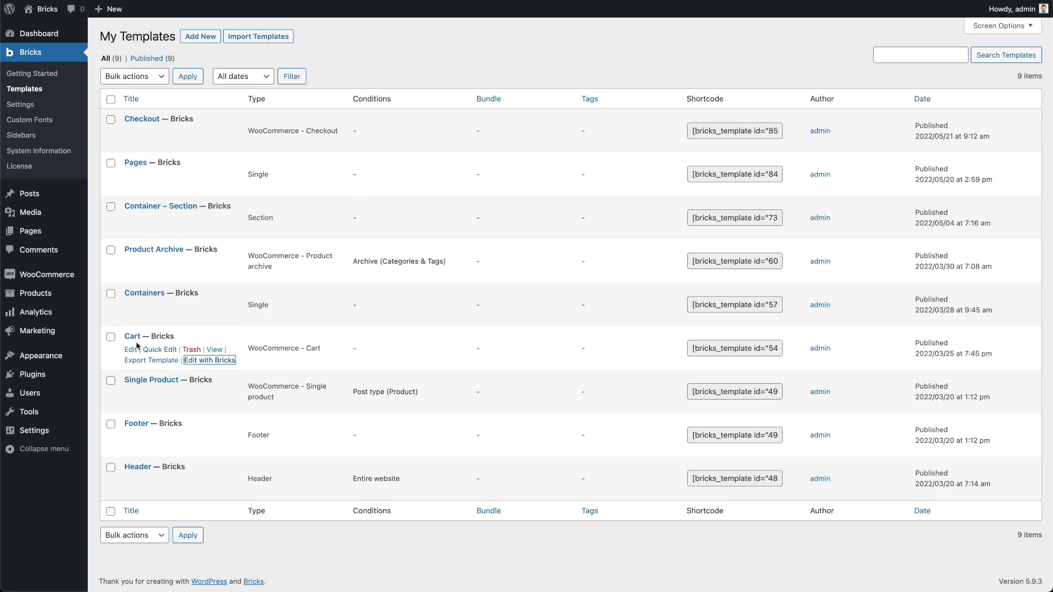
Open the Cart template's WordPress edit screen to check its template type options, and return to the My Templates list
{"action": "left_click", "coordinate": [132, 336]}
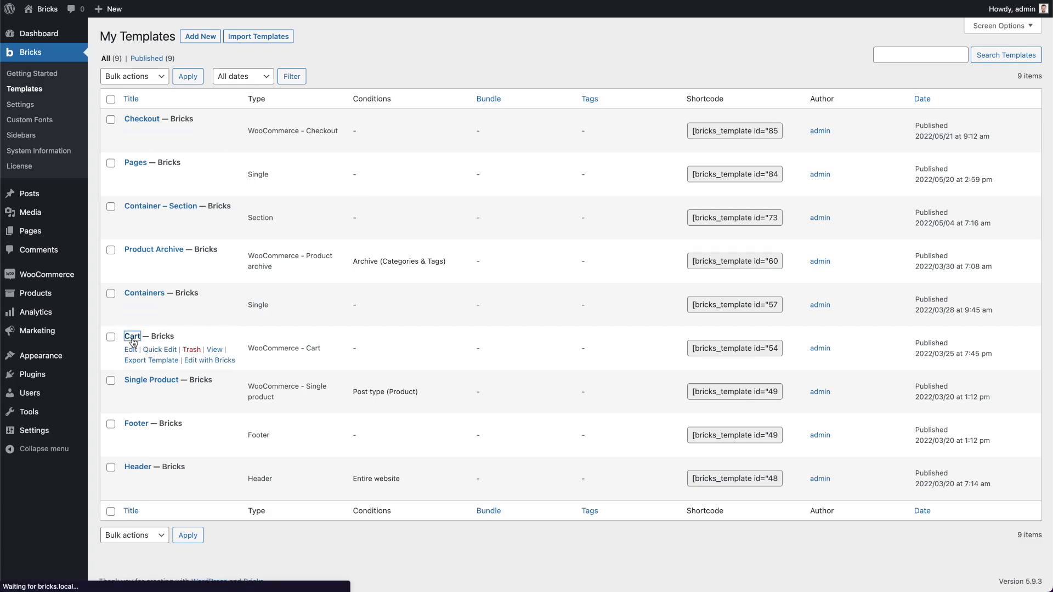
{"action": "left_click", "coordinate": [925, 107]}
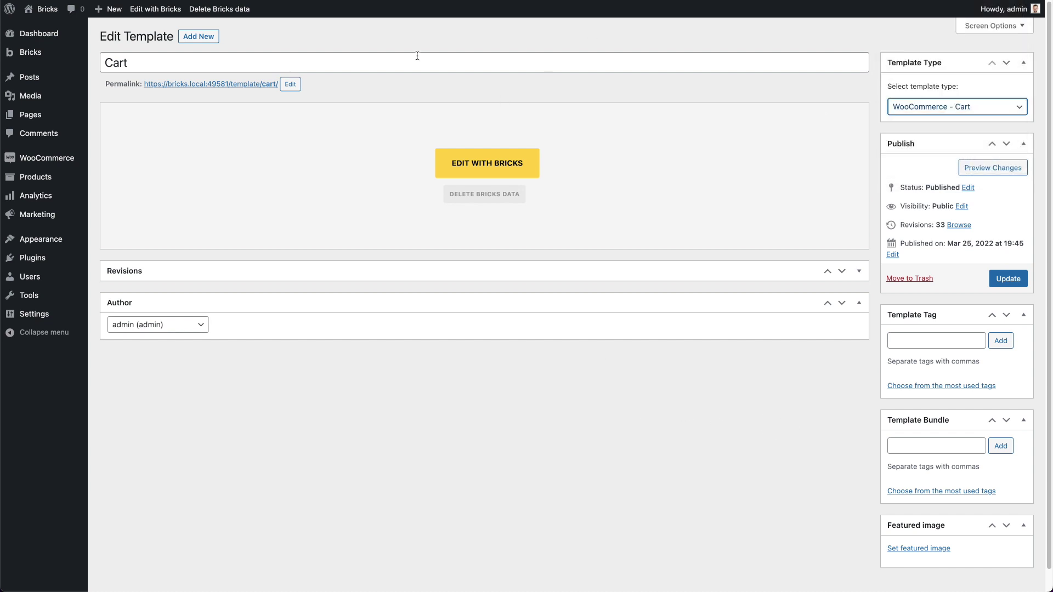
{"action": "mouse_move", "coordinate": [70, 57]}
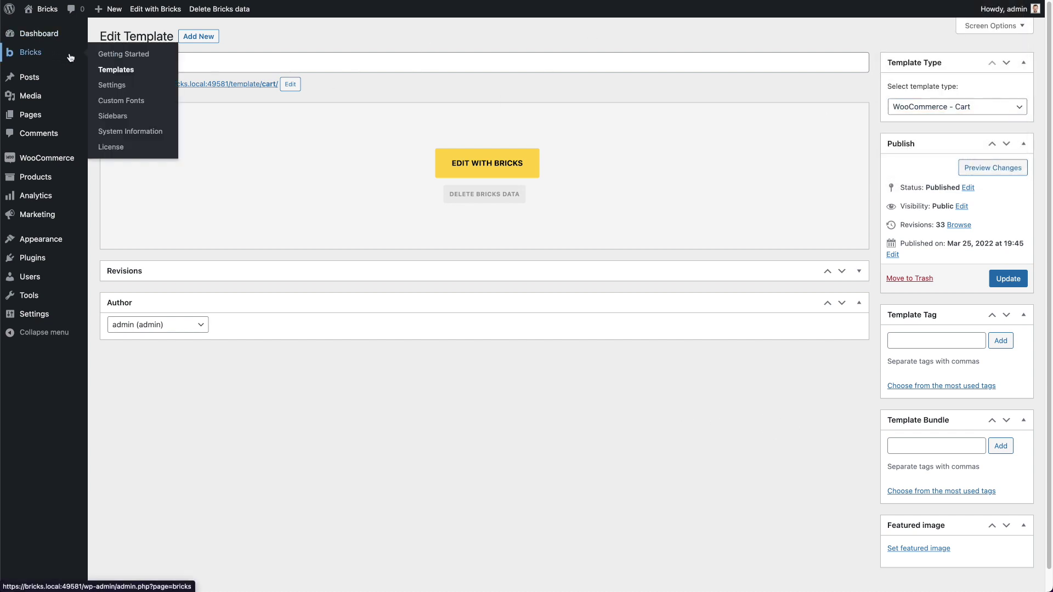
{"action": "left_click", "coordinate": [116, 69]}
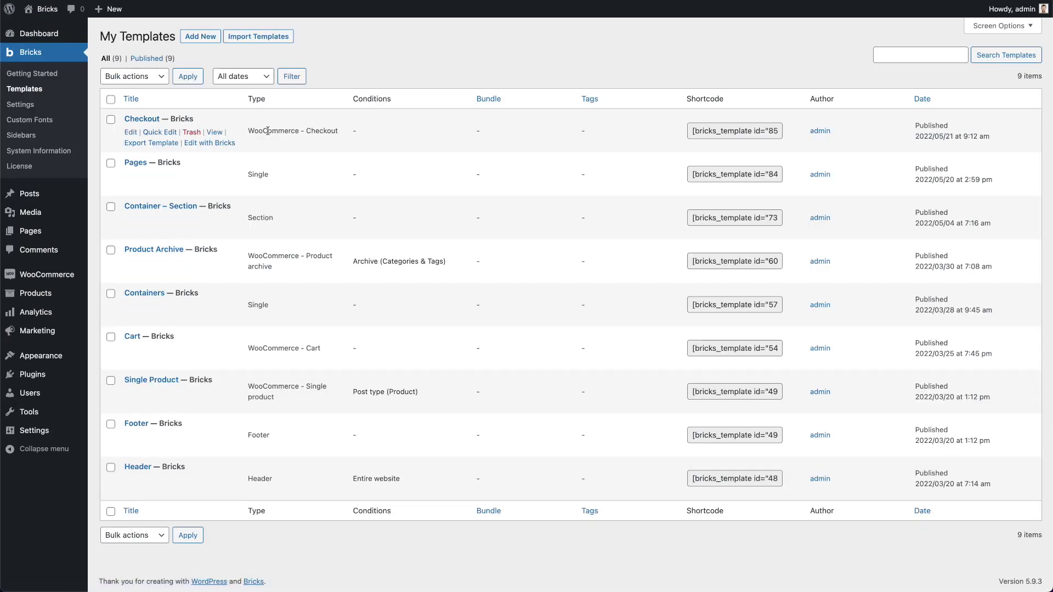
Highlight the WooCommerce - Checkout type and open the Checkout template with Bricks, leaving the page without saving changes
{"action": "left_click_drag", "start_coordinate": [268, 131], "coordinate": [331, 131]}
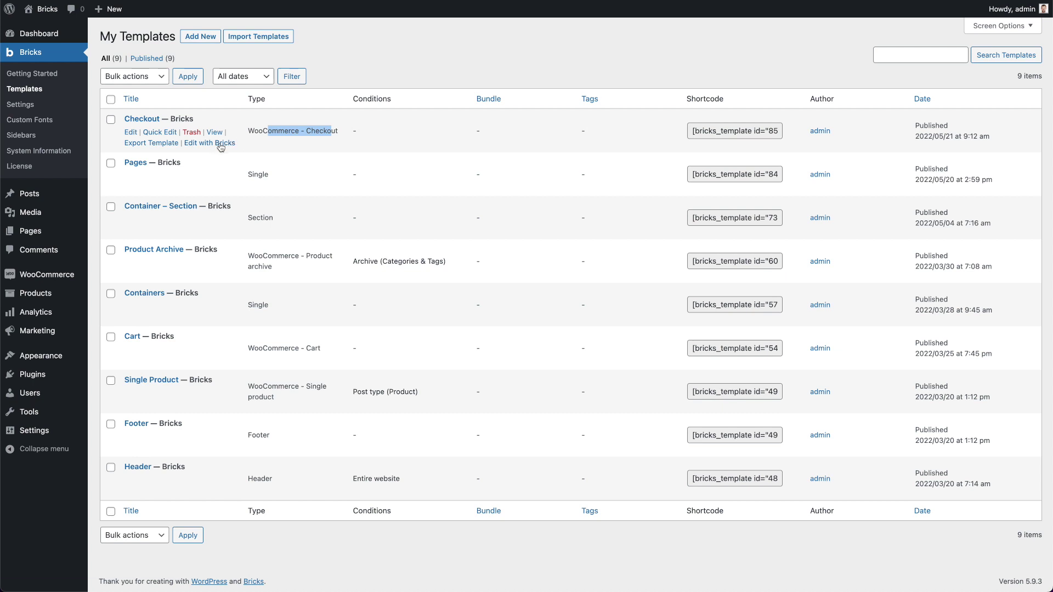
{"action": "left_click", "coordinate": [219, 143]}
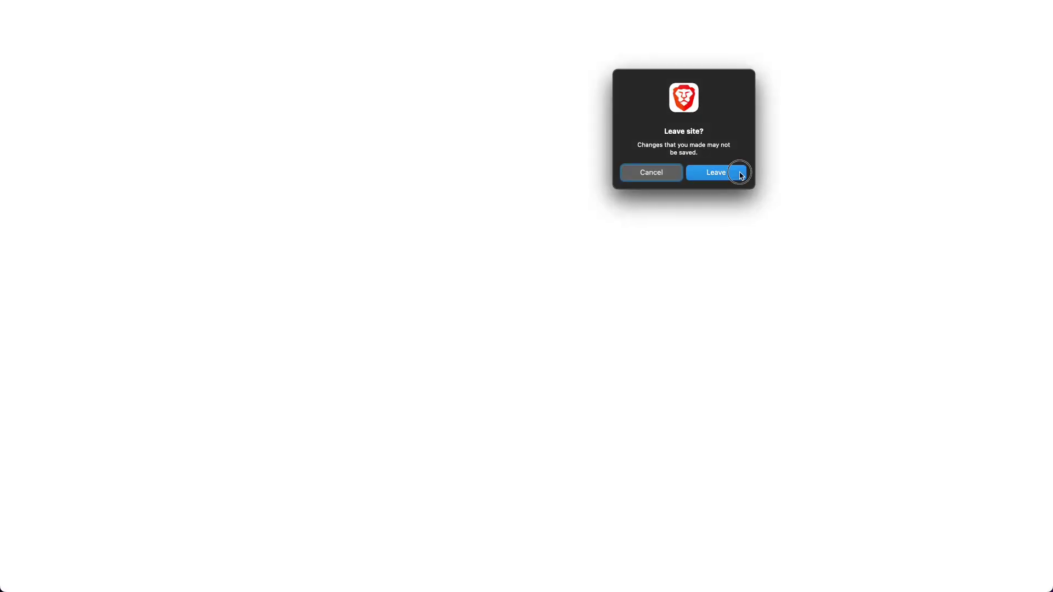
{"action": "left_click", "coordinate": [736, 173]}
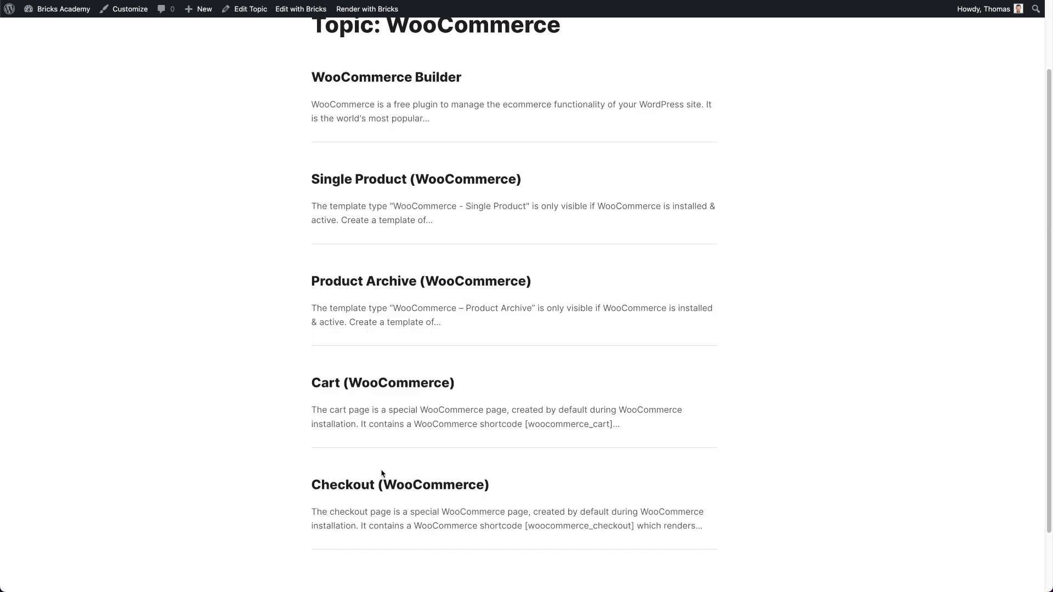
Open the Checkout (WooCommerce) article in the Bricks Academy and review its four checkout template types
{"action": "left_click", "coordinate": [381, 483]}
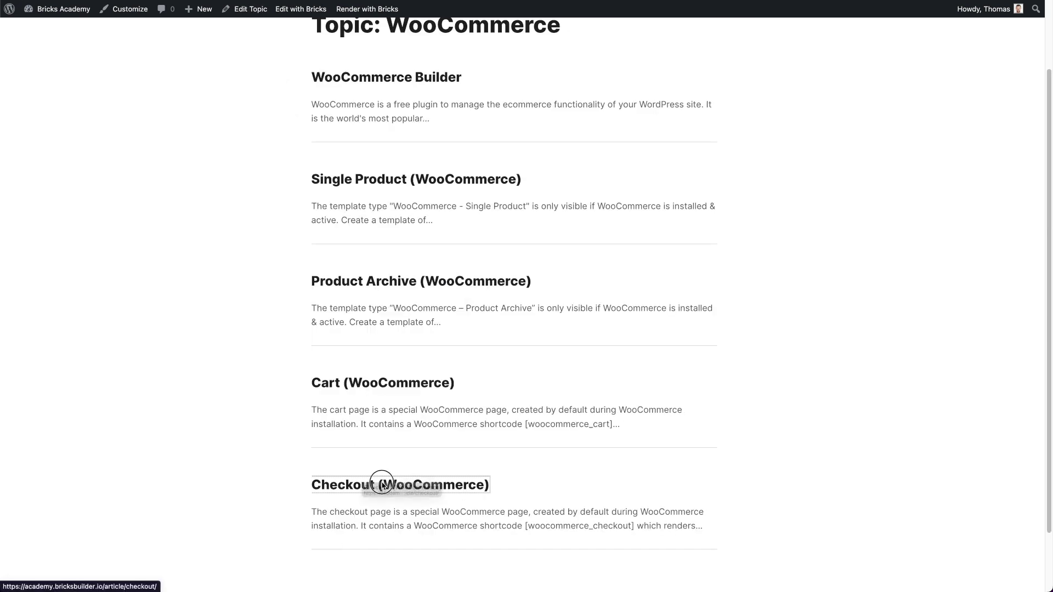
{"action": "left_click", "coordinate": [433, 491]}
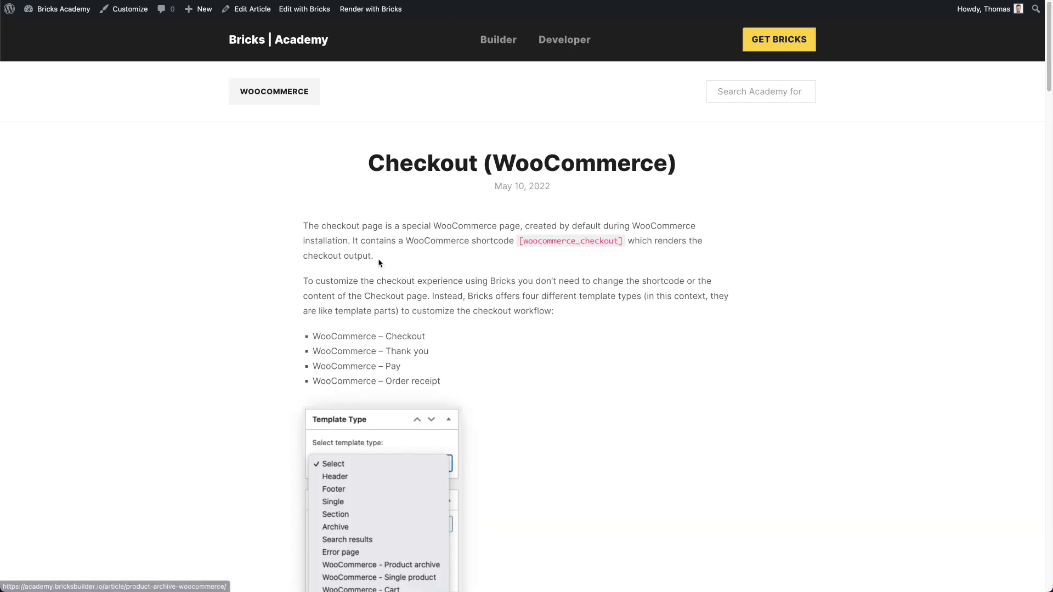
{"action": "scroll", "coordinate": [554, 348], "scroll_direction": "down", "scroll_amount": 3}
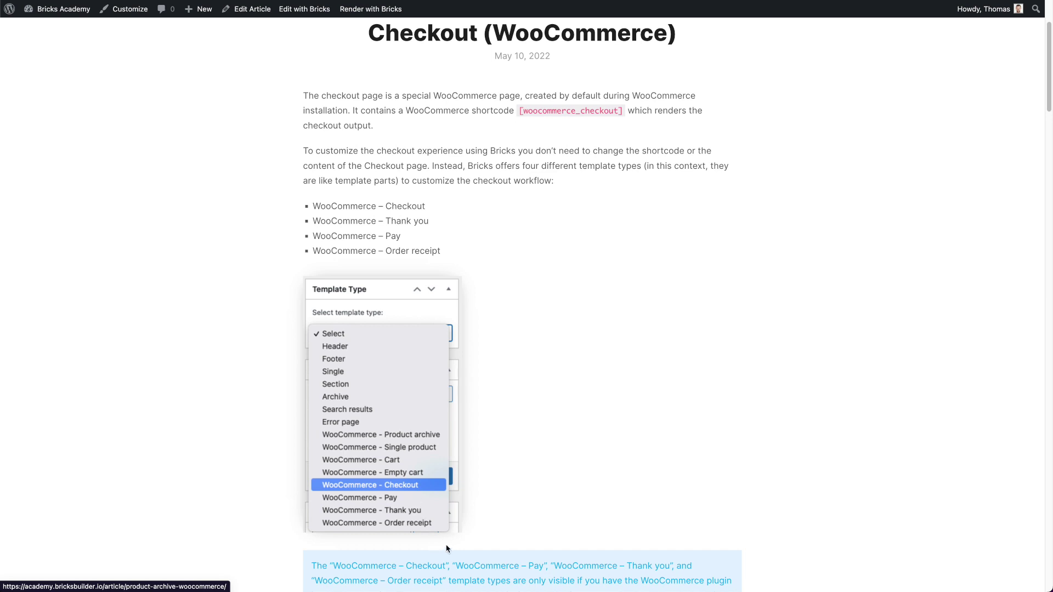
Review the Checkout (WooCommerce) article's note about template conditions and its Checkout template section with the default two-column layout
{"action": "scroll", "coordinate": [617, 193], "scroll_direction": "down", "scroll_amount": 5}
{"action": "scroll", "coordinate": [609, 193], "scroll_direction": "down", "scroll_amount": 5}
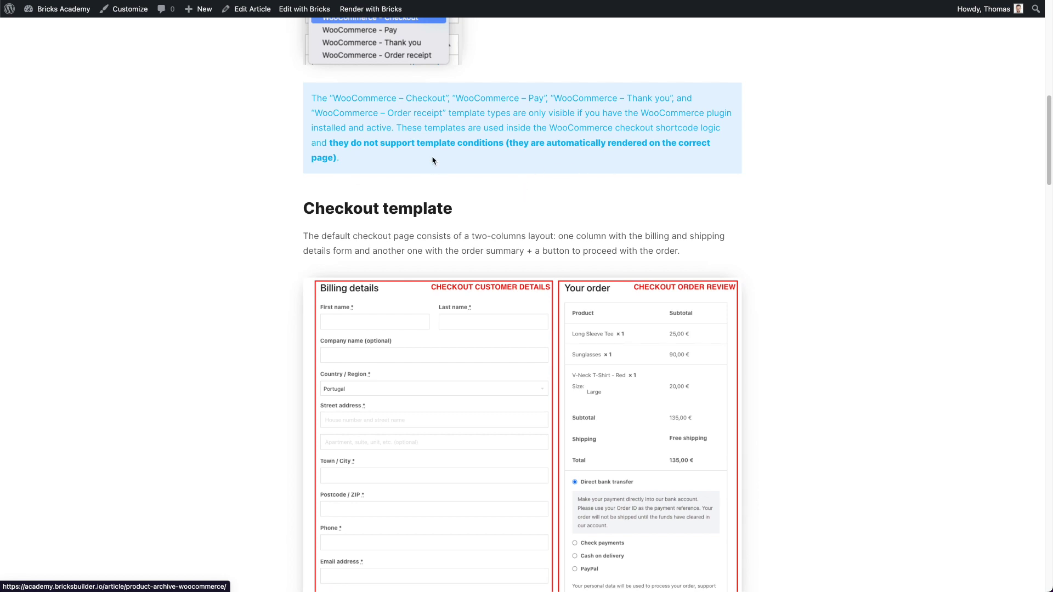
{"action": "left_click_drag", "start_coordinate": [432, 143], "coordinate": [539, 144]}
{"action": "scroll", "coordinate": [464, 108], "scroll_direction": "up", "scroll_amount": 1}
{"action": "scroll", "coordinate": [464, 108], "scroll_direction": "up", "scroll_amount": 2}
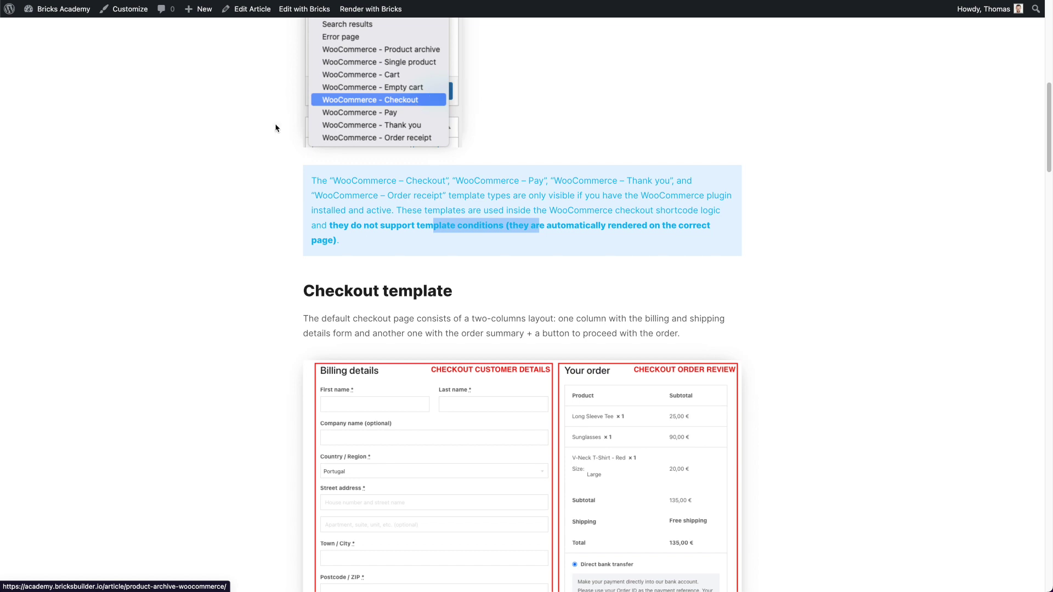
{"action": "scroll", "coordinate": [408, 126], "scroll_direction": "down", "scroll_amount": 6}
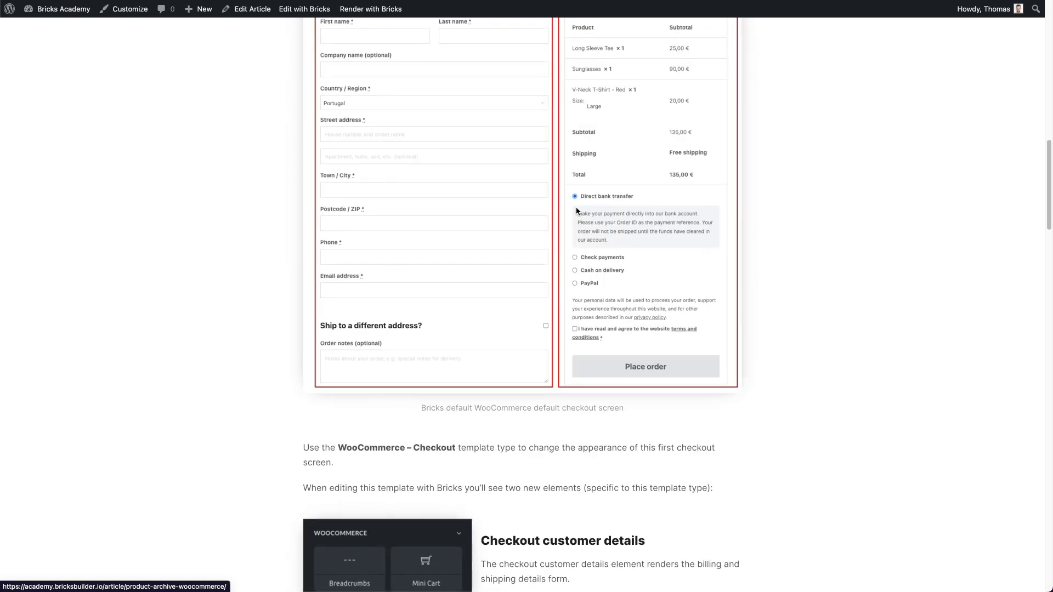
{"action": "scroll", "coordinate": [413, 152], "scroll_direction": "up", "scroll_amount": 1}
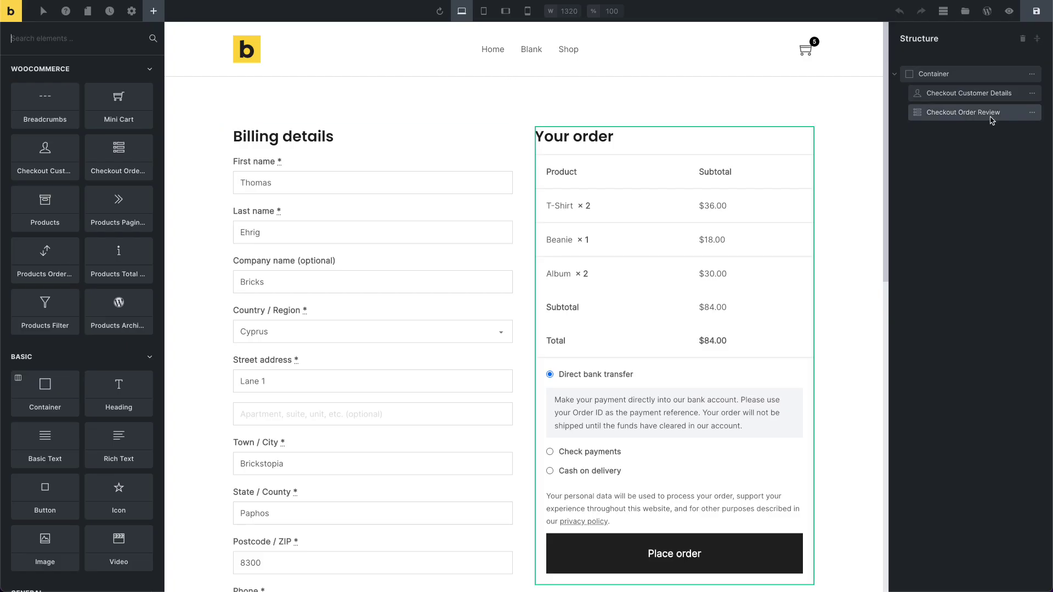
Remove the Company name billing field from the Checkout Customer Details element, and restore it
{"action": "left_click", "coordinate": [983, 95]}
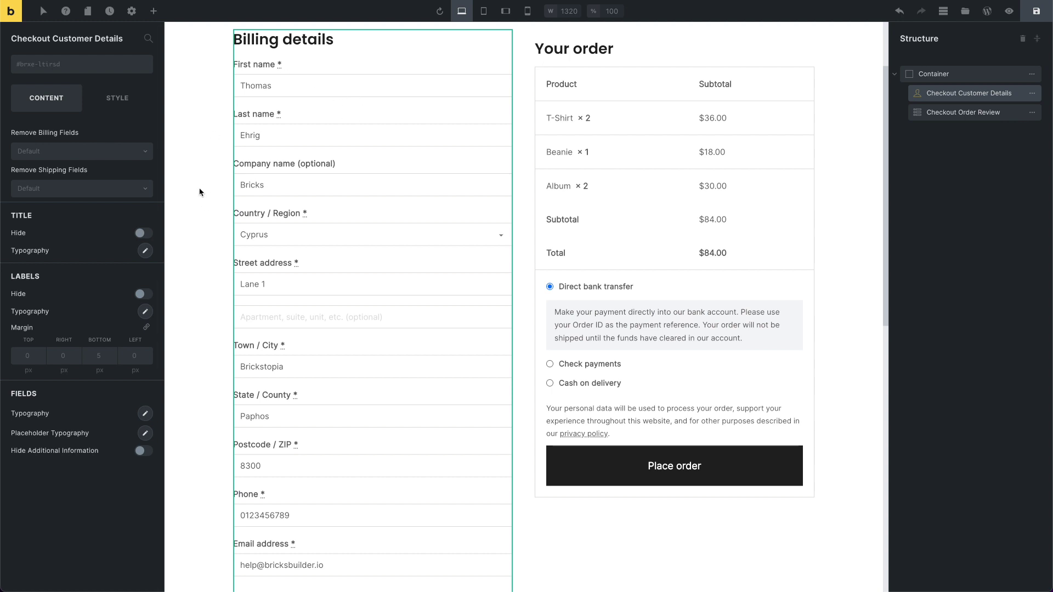
{"action": "left_click", "coordinate": [68, 151]}
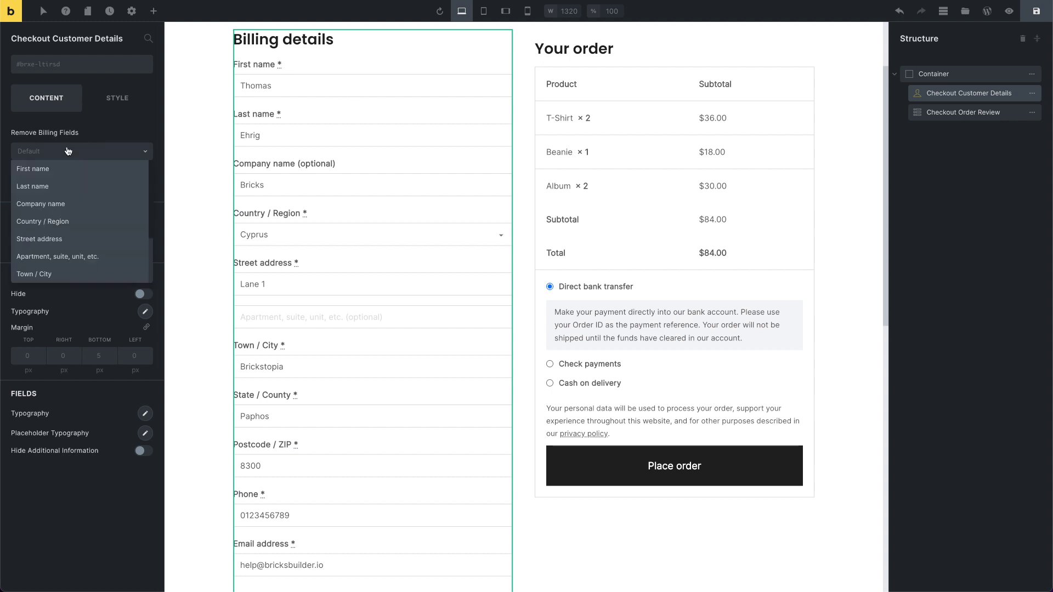
{"action": "left_click", "coordinate": [40, 204]}
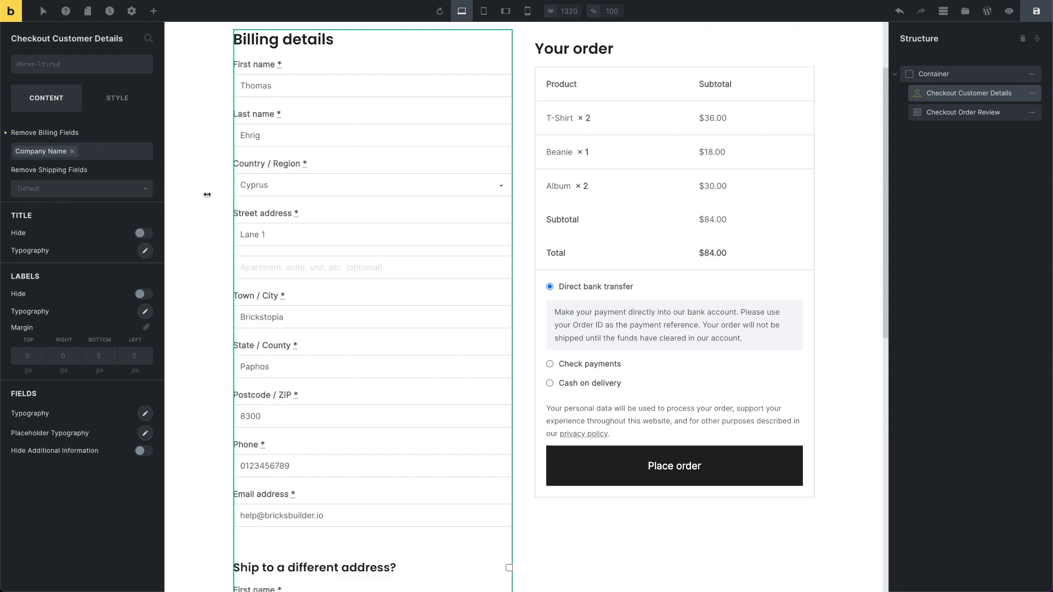
{"action": "left_click", "coordinate": [71, 151]}
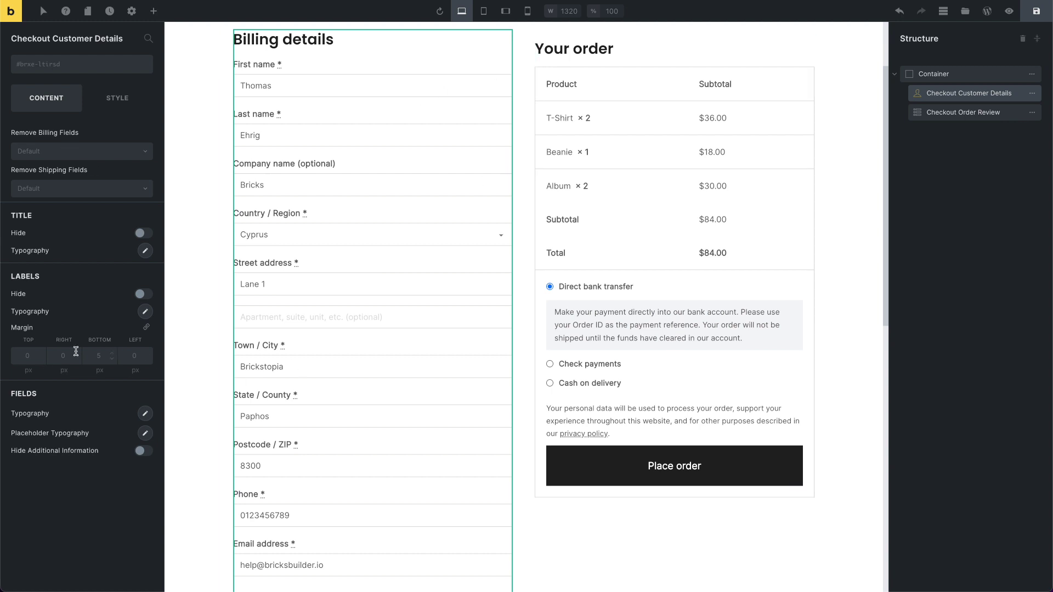
Demonstrate hiding the title, labels and additional information of the Checkout Customer Details element, switching each option on and back off
{"action": "left_click", "coordinate": [24, 234]}
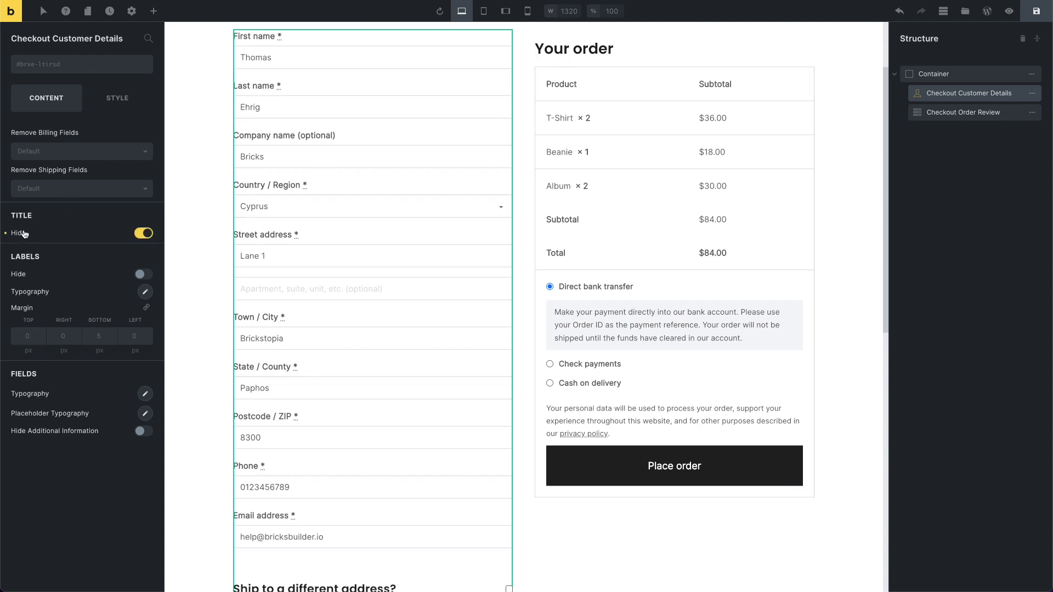
{"action": "left_click", "coordinate": [70, 232]}
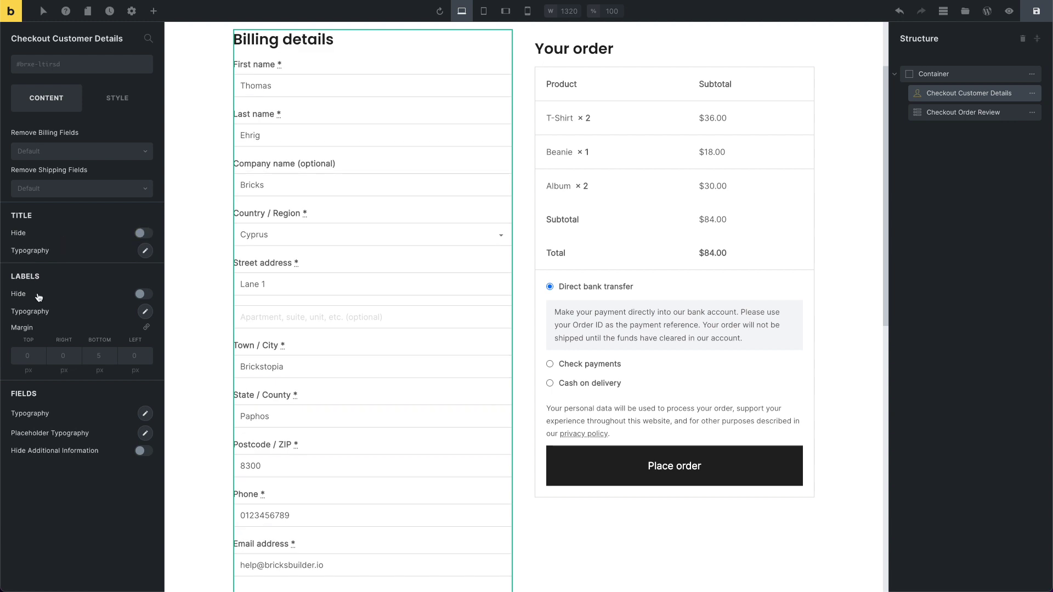
{"action": "left_click", "coordinate": [24, 298]}
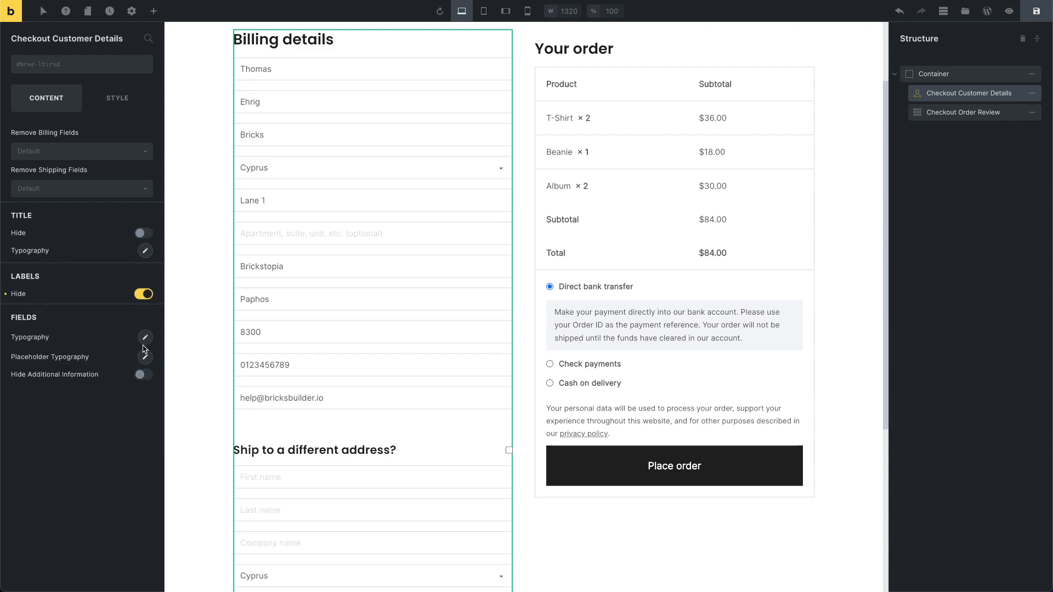
{"action": "scroll", "coordinate": [257, 360], "scroll_direction": "down", "scroll_amount": 5}
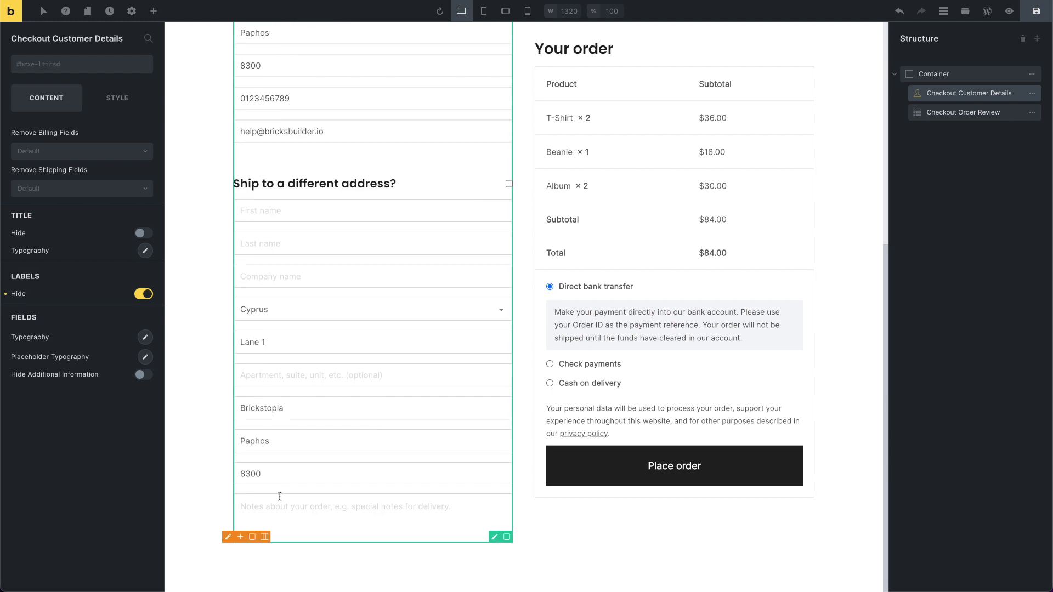
{"action": "left_click", "coordinate": [81, 375]}
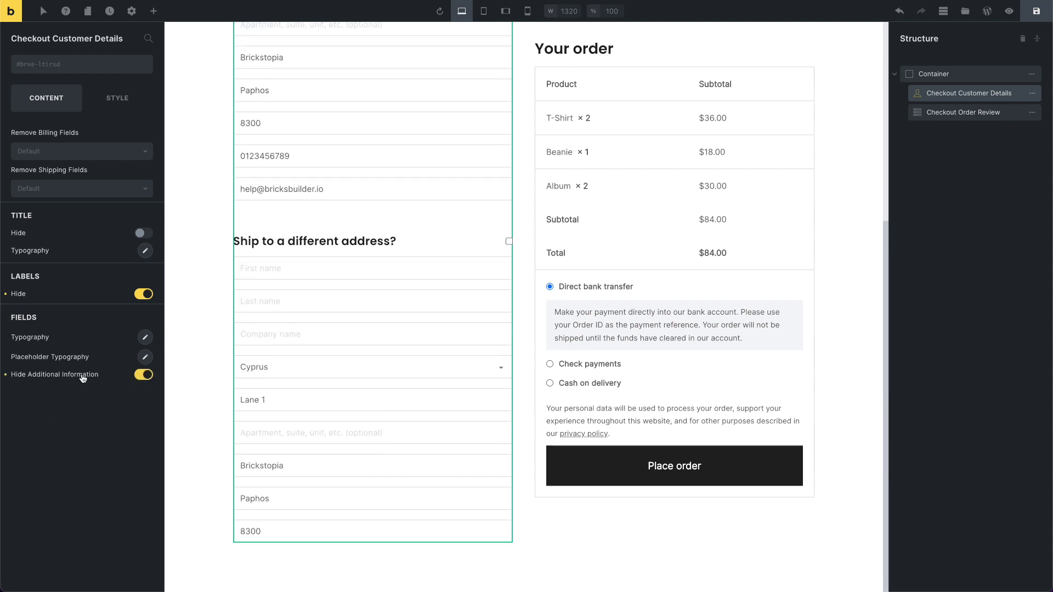
{"action": "left_click", "coordinate": [85, 376]}
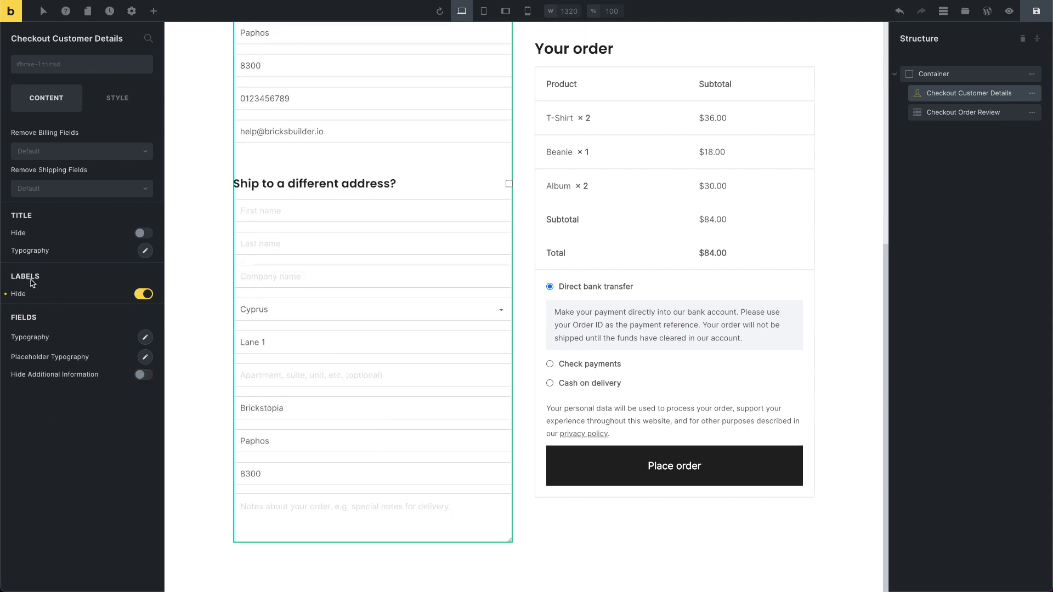
{"action": "left_click", "coordinate": [30, 294]}
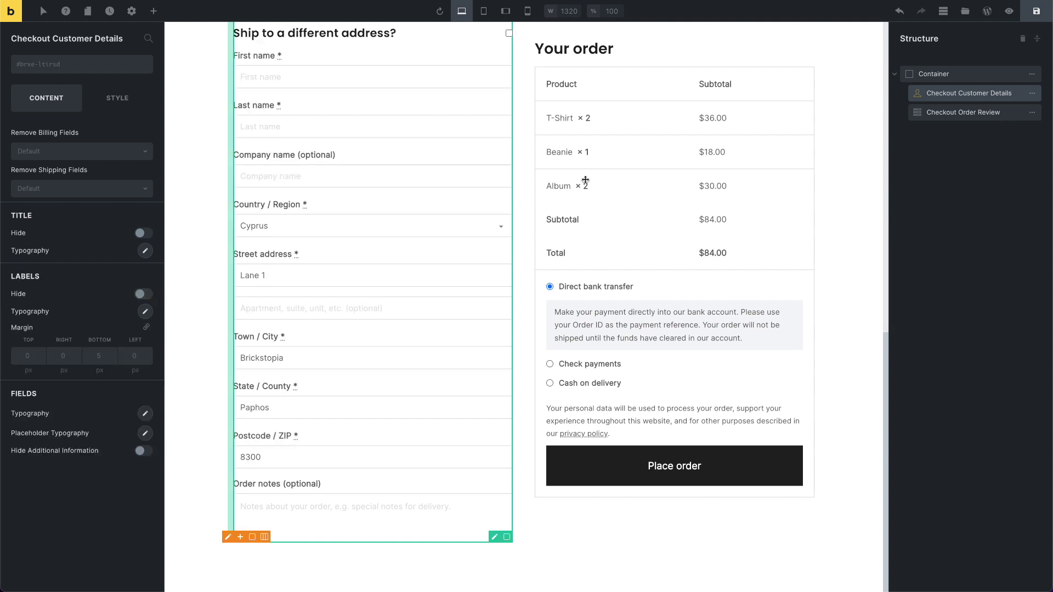
Select the Checkout Order Review element and examine how it behaves on the canvas while the customer details pass by
{"action": "left_click", "coordinate": [759, 122]}
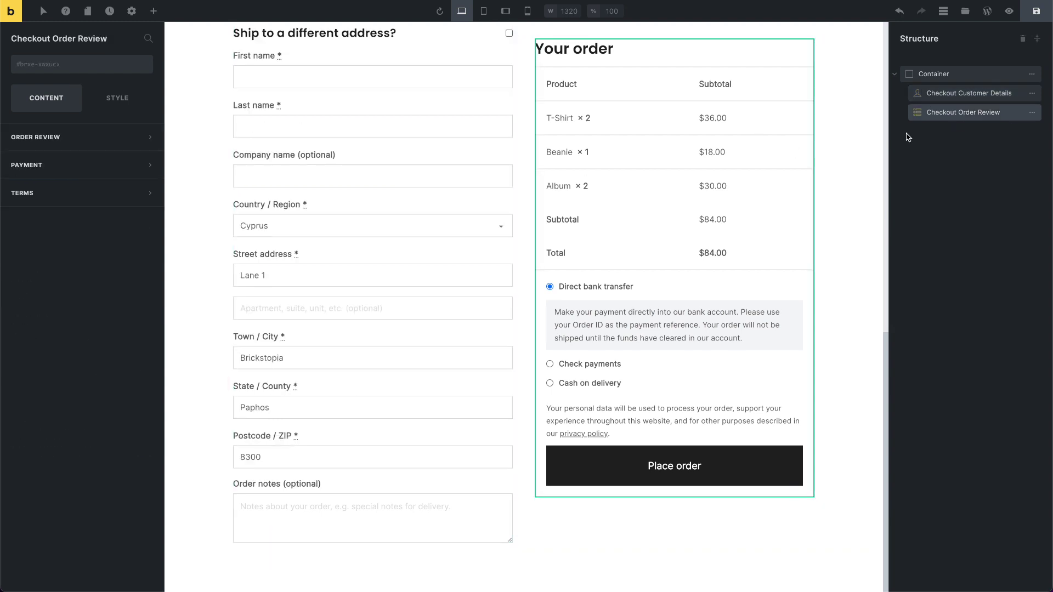
{"action": "scroll", "coordinate": [692, 430], "scroll_direction": "up", "scroll_amount": 10}
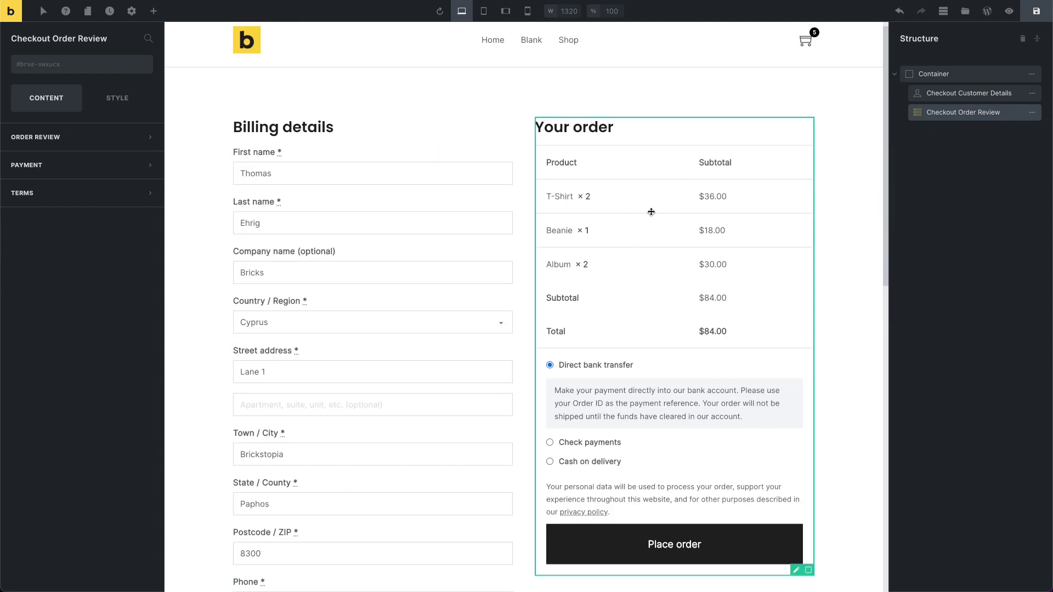
{"action": "scroll", "coordinate": [650, 211], "scroll_direction": "down", "scroll_amount": 5}
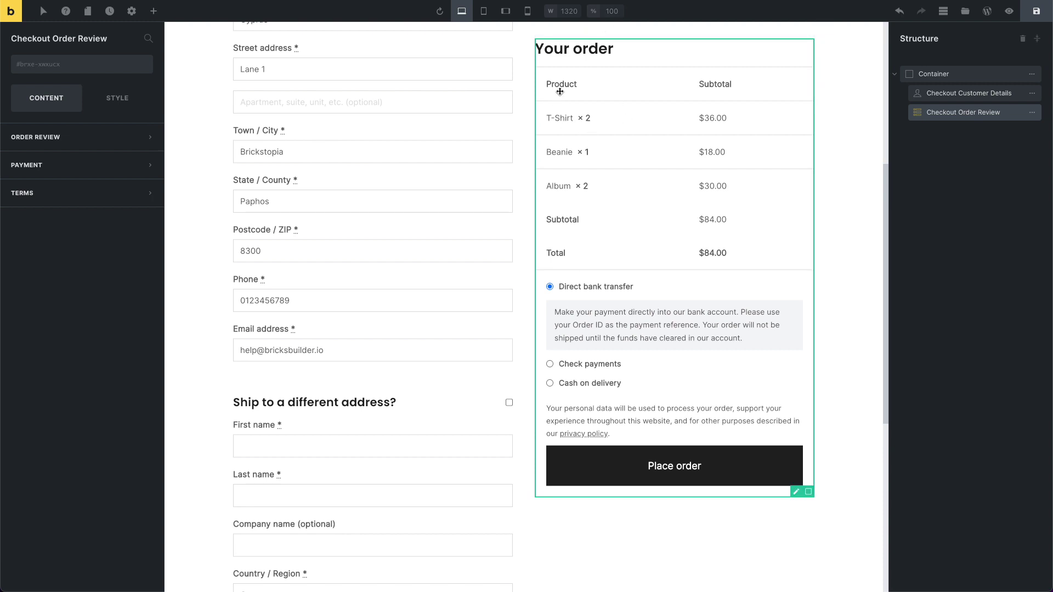
{"action": "scroll", "coordinate": [566, 103], "scroll_direction": "up", "scroll_amount": 3}
{"action": "scroll", "coordinate": [566, 103], "scroll_direction": "down", "scroll_amount": 3}
{"action": "scroll", "coordinate": [566, 103], "scroll_direction": "up", "scroll_amount": 5}
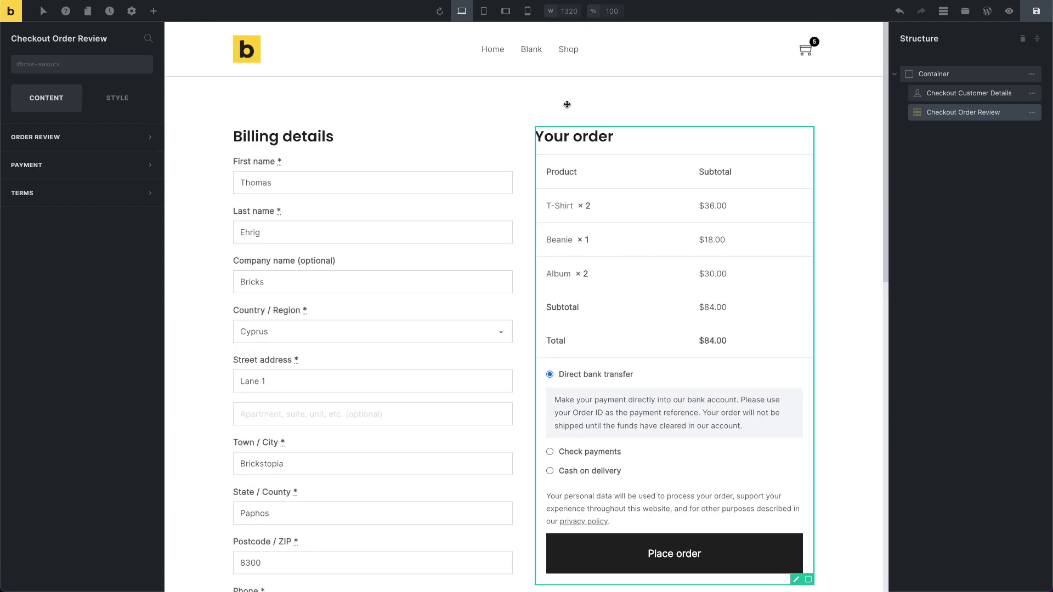
{"action": "scroll", "coordinate": [567, 104], "scroll_direction": "down", "scroll_amount": 5}
{"action": "scroll", "coordinate": [566, 104], "scroll_direction": "down", "scroll_amount": 6}
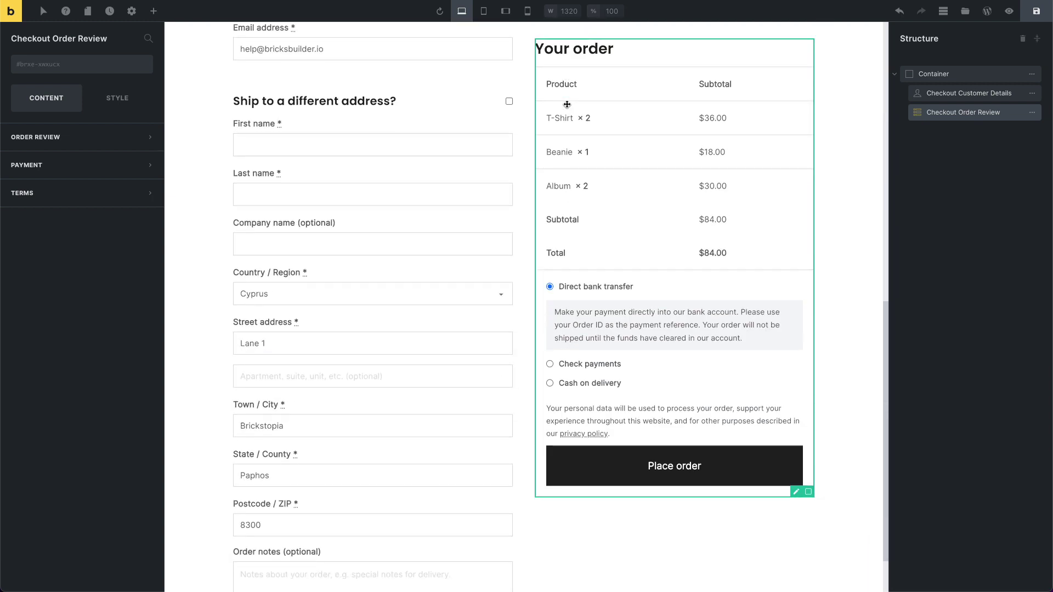
{"action": "scroll", "coordinate": [567, 104], "scroll_direction": "down", "scroll_amount": 1}
{"action": "scroll", "coordinate": [566, 103], "scroll_direction": "up", "scroll_amount": 9}
{"action": "scroll", "coordinate": [566, 104], "scroll_direction": "up", "scroll_amount": 3}
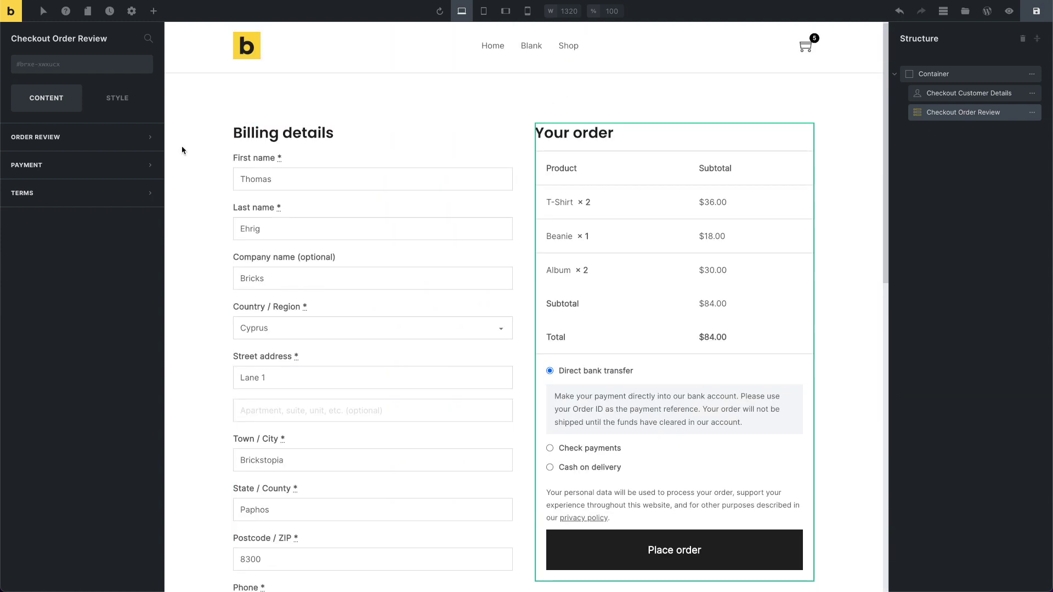
Inspect the Checkout Order Review element's layout positioning settings for Position and Top, and check their effect on the canvas
{"action": "left_click", "coordinate": [112, 101]}
{"action": "left_click", "coordinate": [112, 136]}
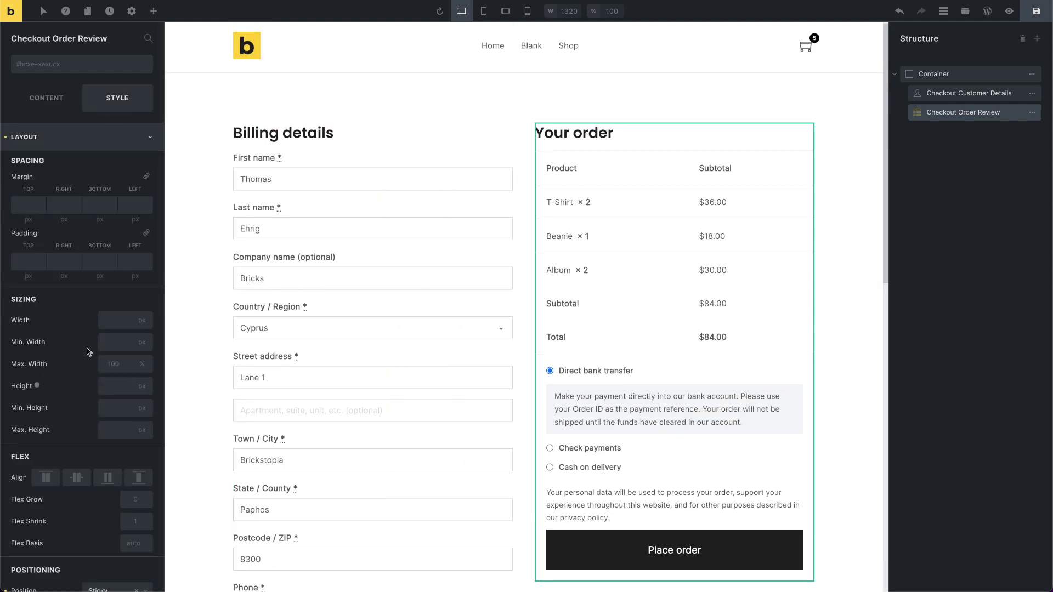
{"action": "scroll", "coordinate": [87, 351], "scroll_direction": "down", "scroll_amount": 4}
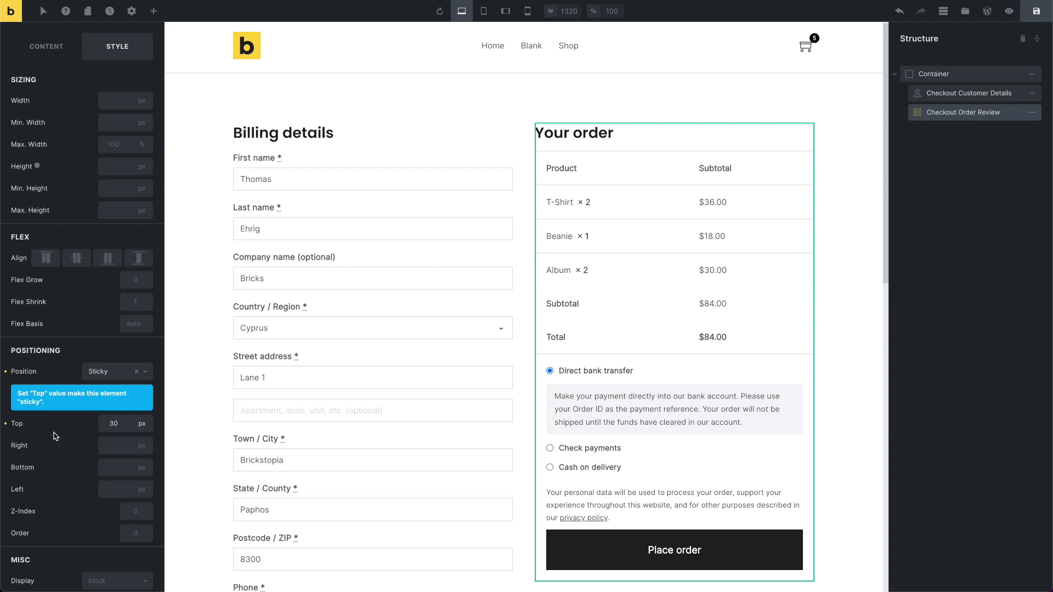
{"action": "scroll", "coordinate": [559, 118], "scroll_direction": "down", "scroll_amount": 6}
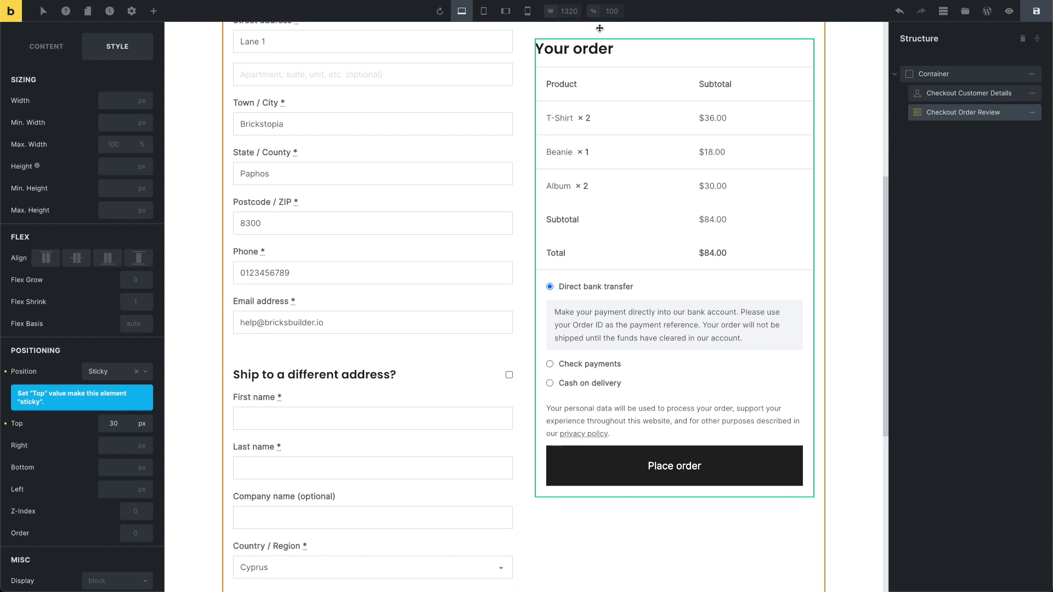
{"action": "scroll", "coordinate": [329, 329], "scroll_direction": "up", "scroll_amount": 6}
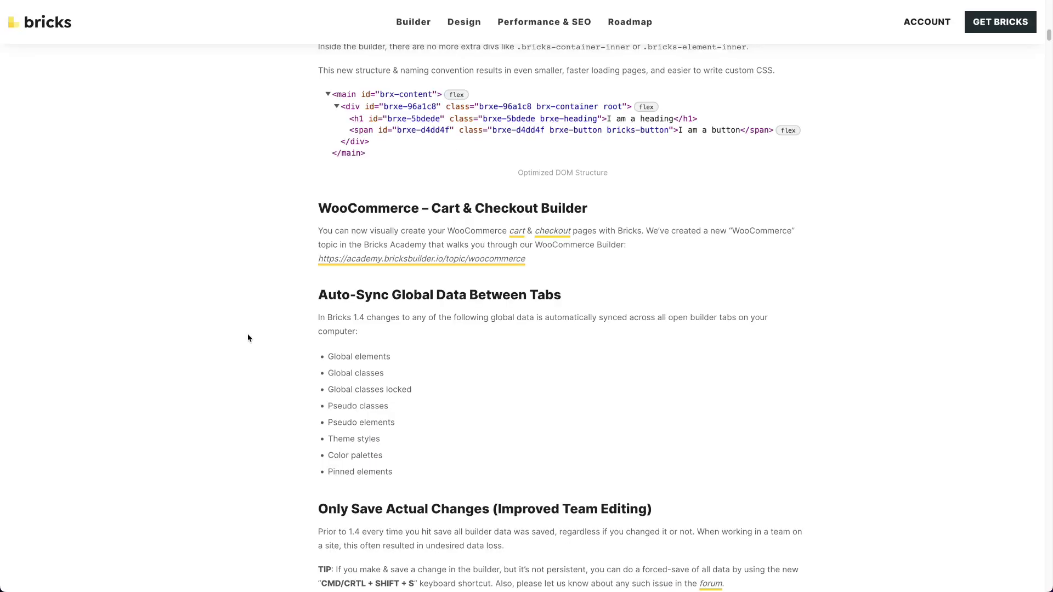
Highlight Auto-Sync Global Data Between Tabs in the release notes, and open the Blank page in the Bricks builder without saving changes
{"action": "mouse_move", "coordinate": [318, 295]}
{"action": "left_mouse_down"}
{"action": "mouse_move", "coordinate": [466, 294]}
{"action": "mouse_move", "coordinate": [346, 277]}
{"action": "mouse_move", "coordinate": [313, 289]}
{"action": "mouse_move", "coordinate": [326, 292]}
{"action": "left_mouse_up"}
{"action": "left_click", "coordinate": [467, 293]}
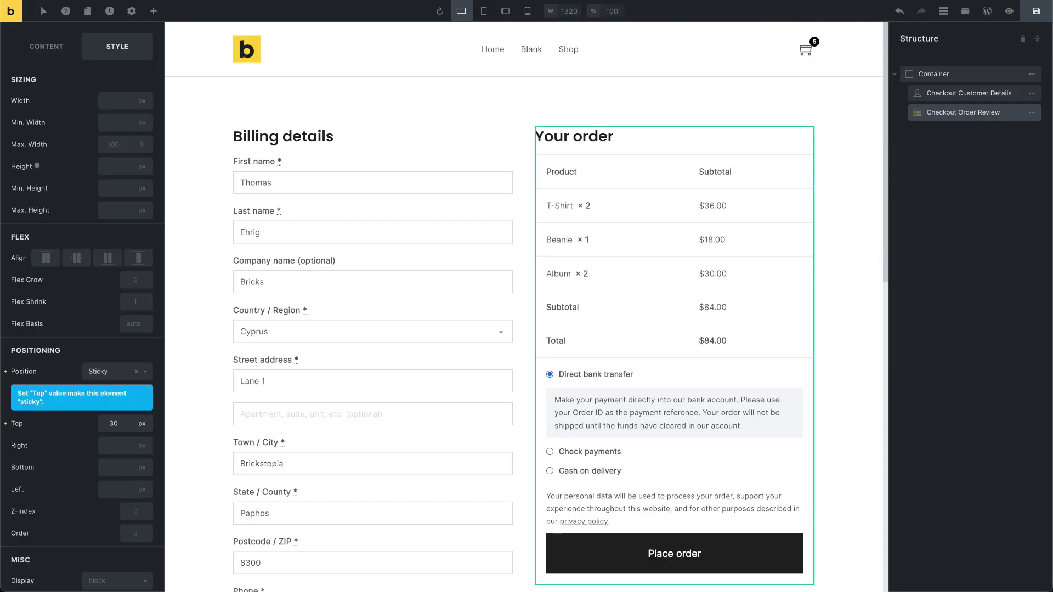
{"action": "left_click", "coordinate": [87, 11]}
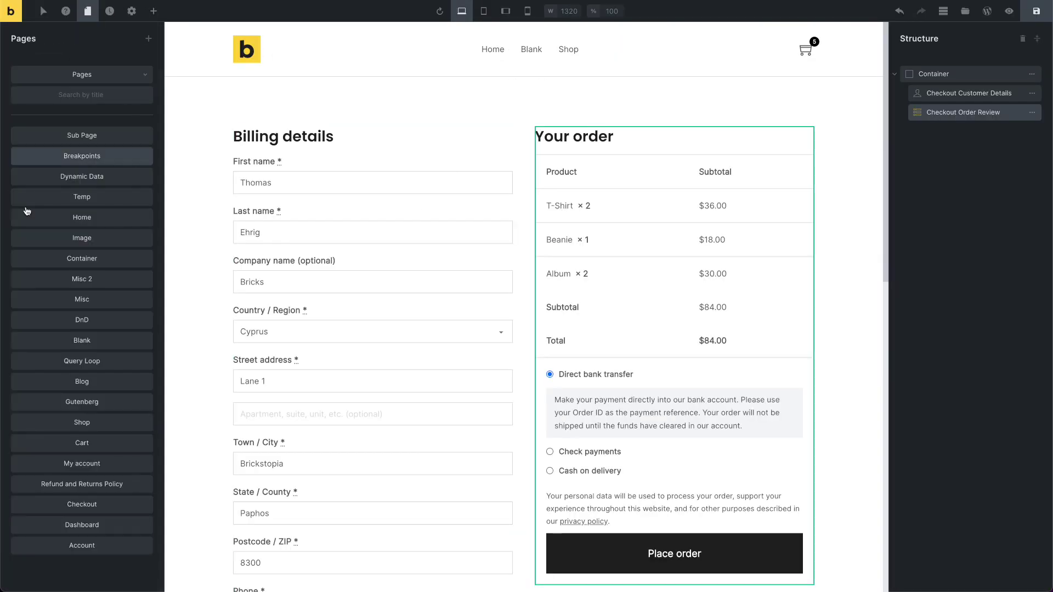
{"action": "left_click", "coordinate": [89, 343]}
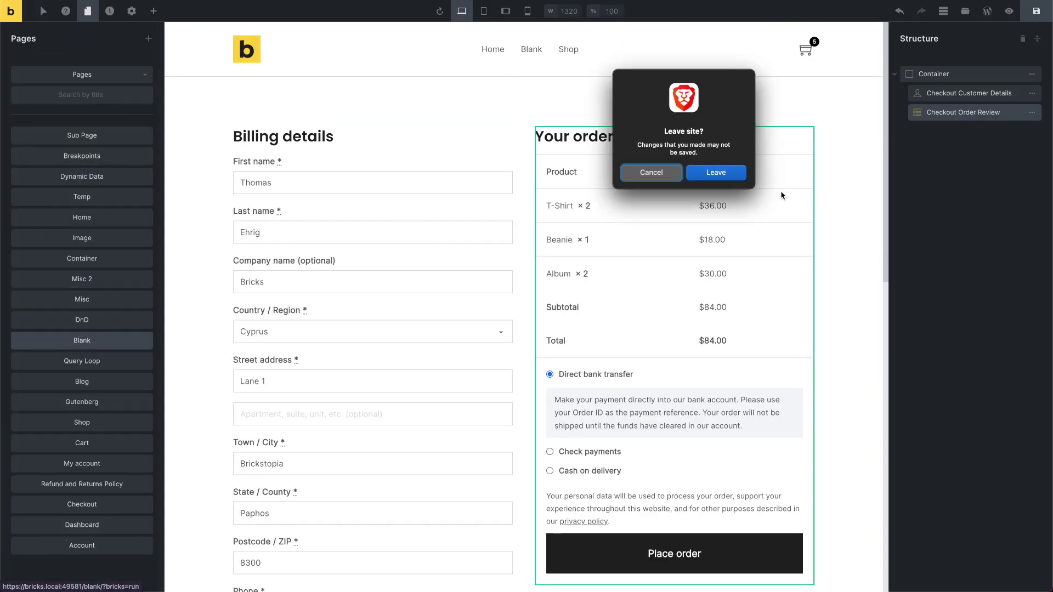
{"action": "left_click", "coordinate": [716, 172]}
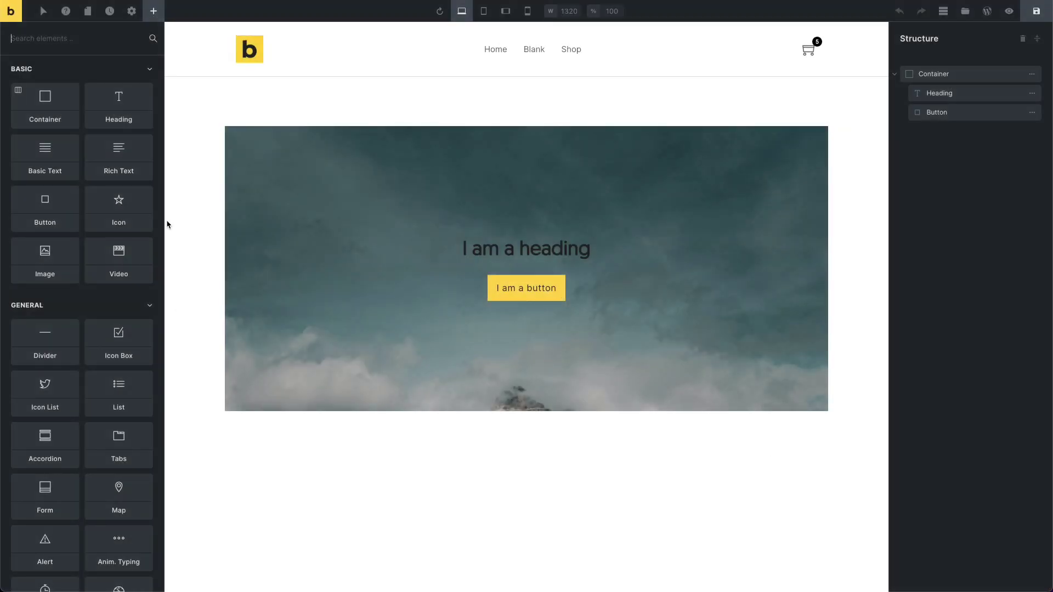
Set the All Headings typography color in the Dev theme style to Color #5 (#ff00c8)
{"action": "left_click", "coordinate": [87, 11]}
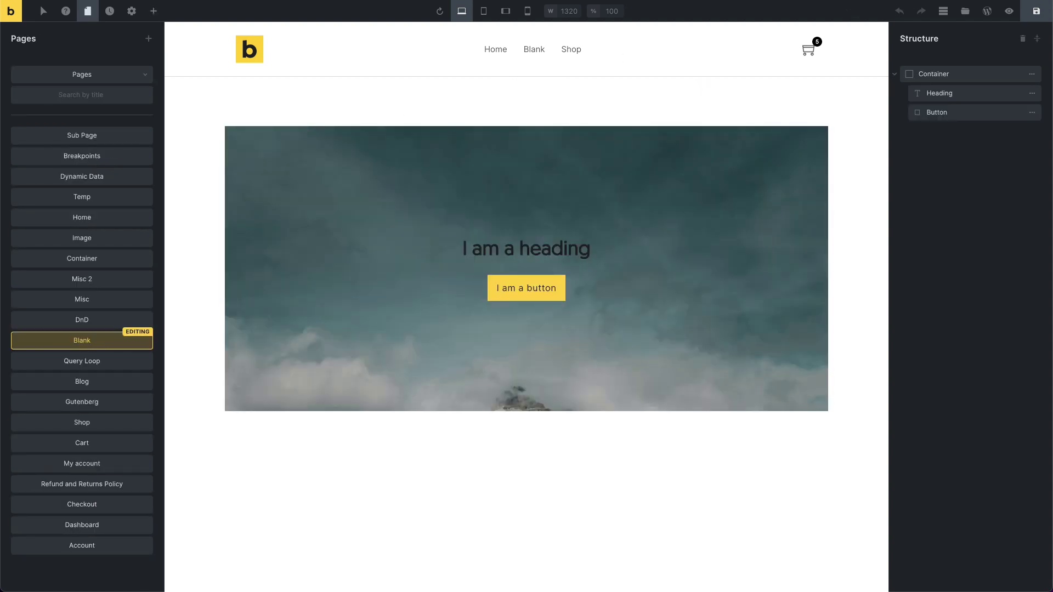
{"action": "left_click", "coordinate": [127, 13]}
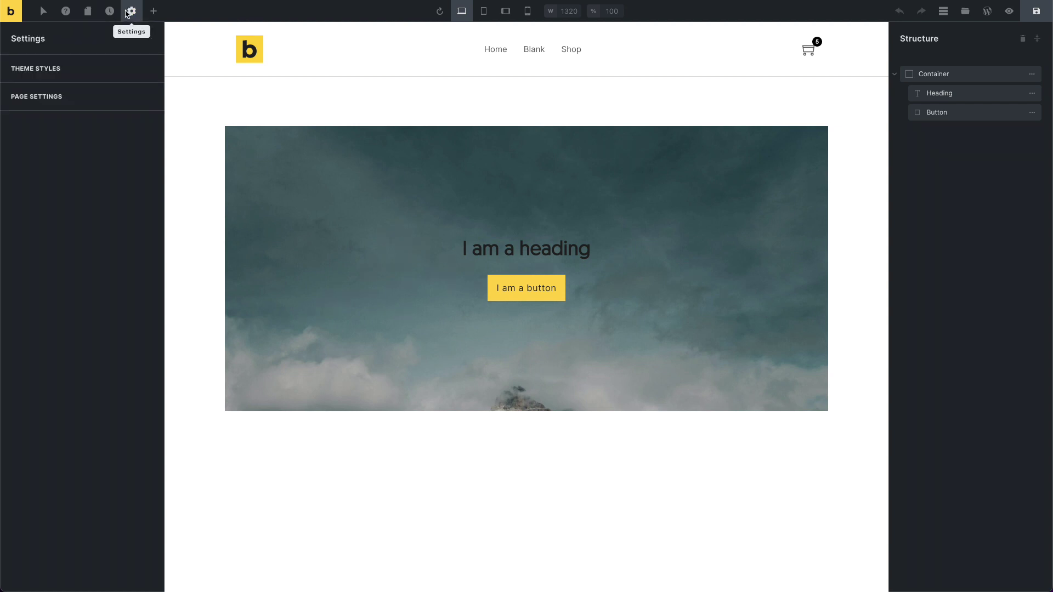
{"action": "left_click", "coordinate": [78, 77]}
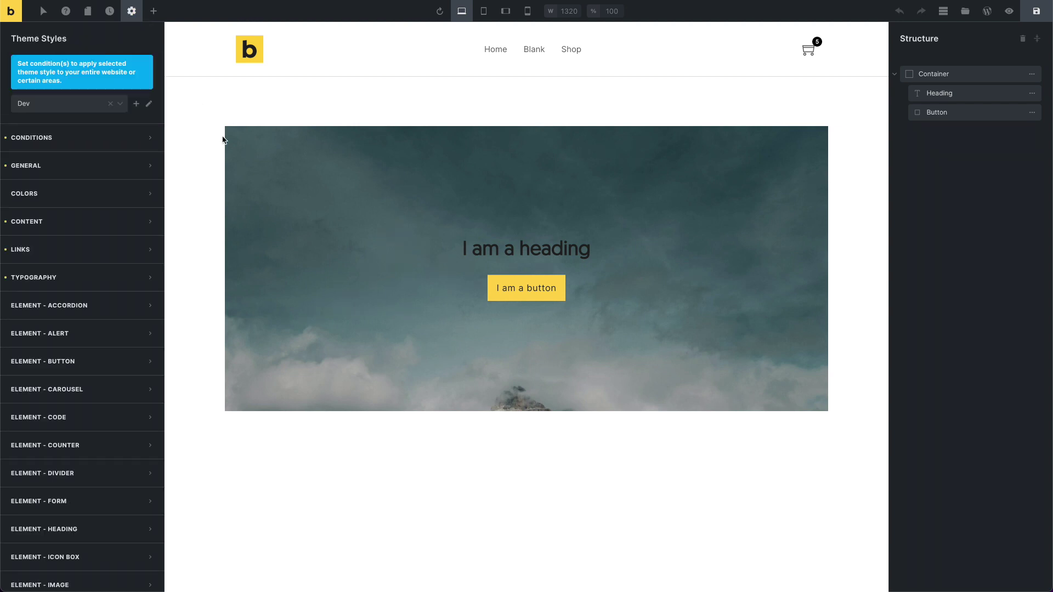
{"action": "left_click", "coordinate": [134, 284]}
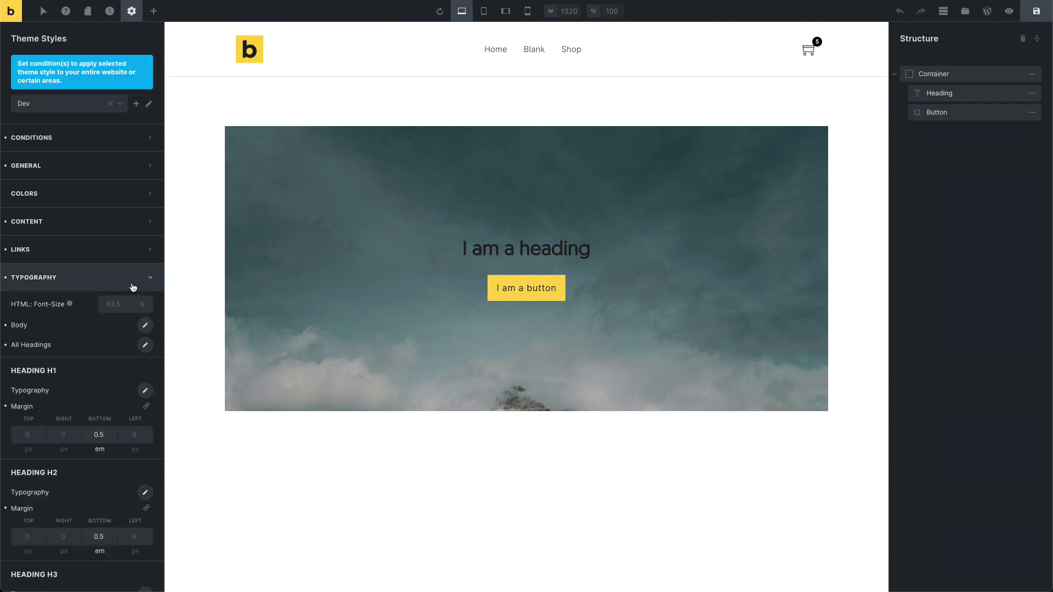
{"action": "left_click", "coordinate": [144, 344]}
{"action": "scroll", "coordinate": [141, 345], "scroll_direction": "down", "scroll_amount": 2}
{"action": "left_click", "coordinate": [134, 275]}
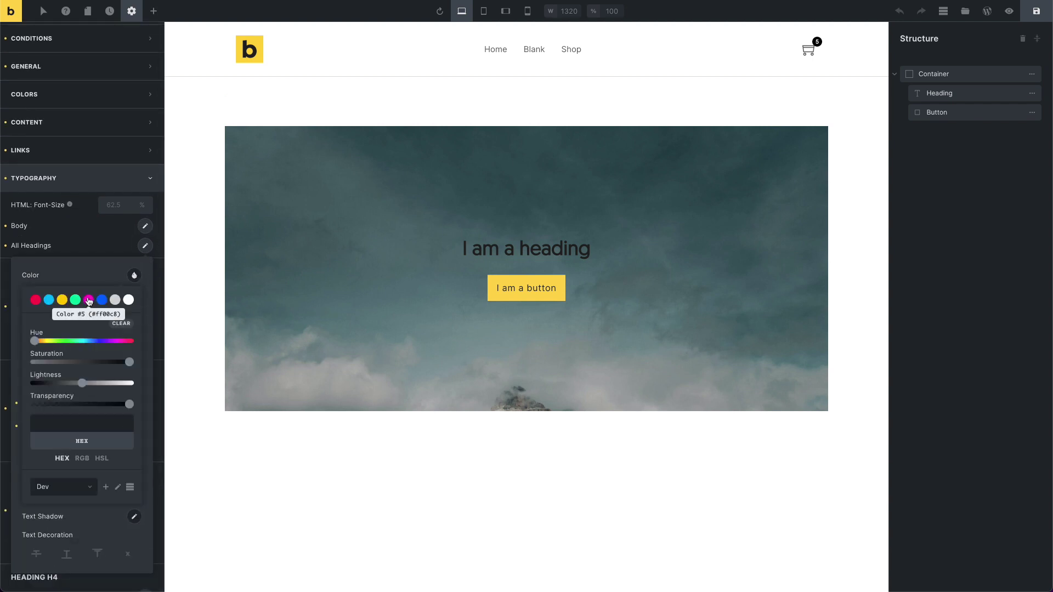
{"action": "left_click", "coordinate": [87, 300]}
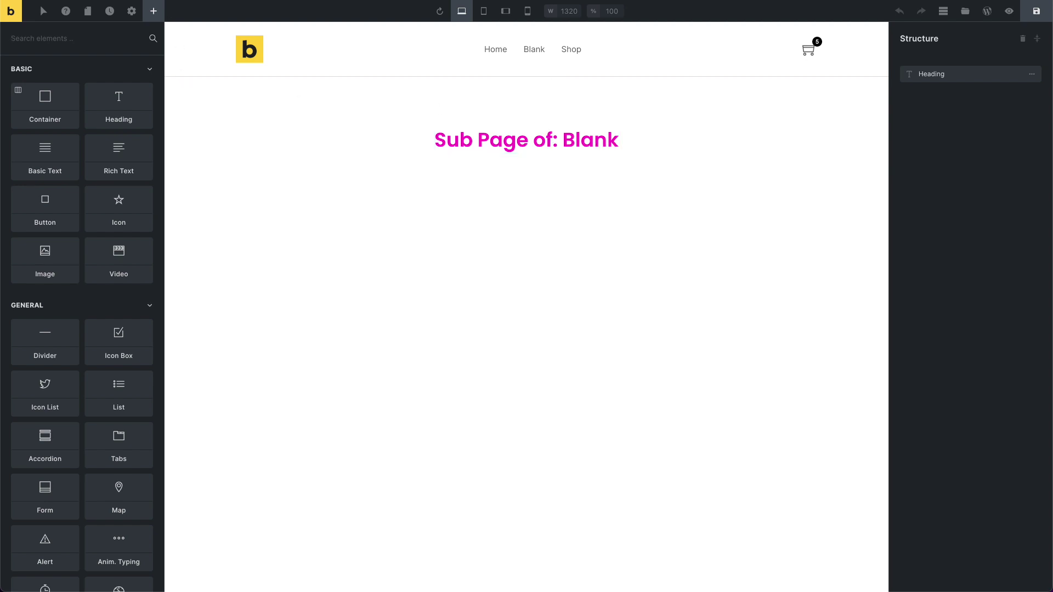
Set the All Headings typography color in the Dev theme style to Color #1 (#ff0055)
{"action": "left_click", "coordinate": [132, 11]}
{"action": "left_click", "coordinate": [123, 69]}
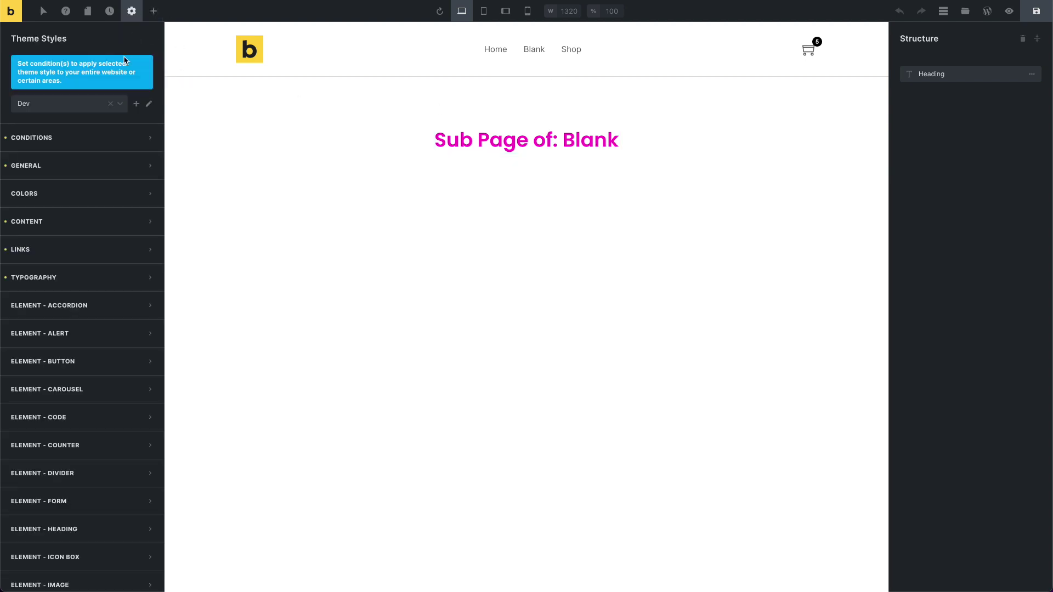
{"action": "left_click", "coordinate": [91, 290]}
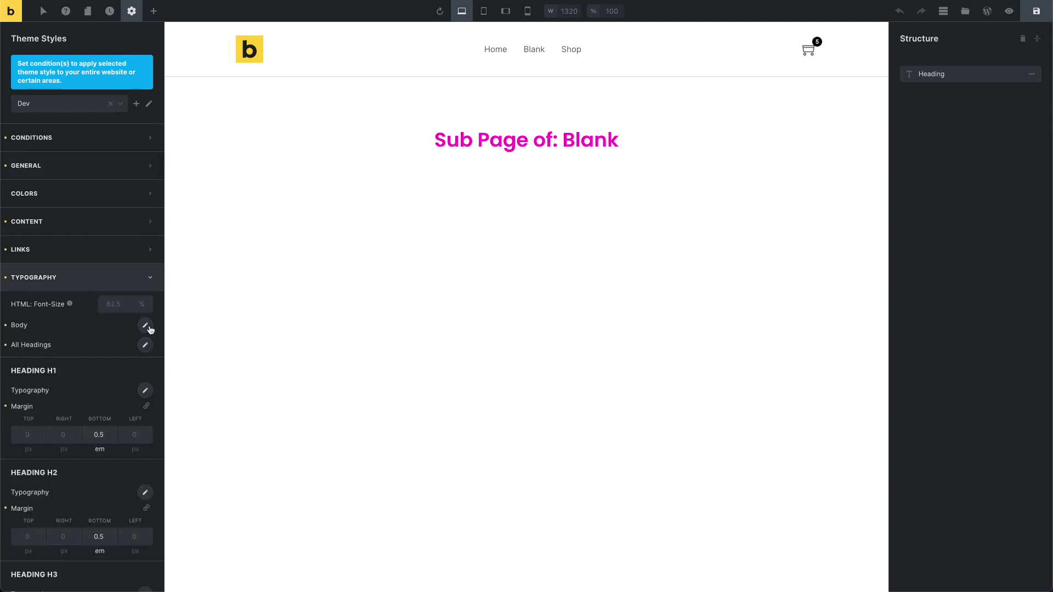
{"action": "left_click", "coordinate": [146, 344]}
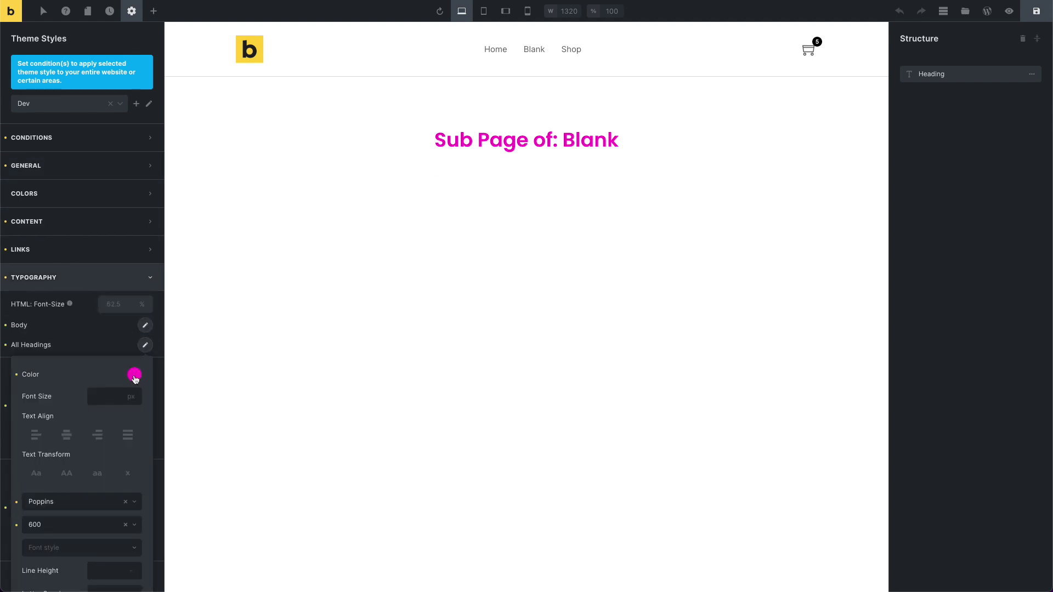
{"action": "left_click", "coordinate": [134, 375]}
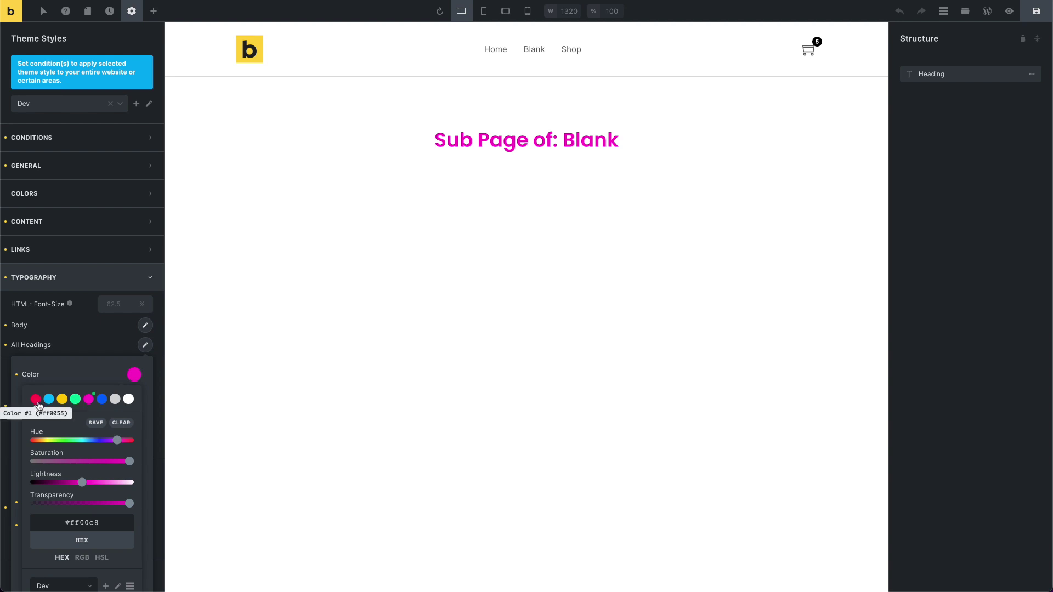
{"action": "left_click", "coordinate": [34, 400]}
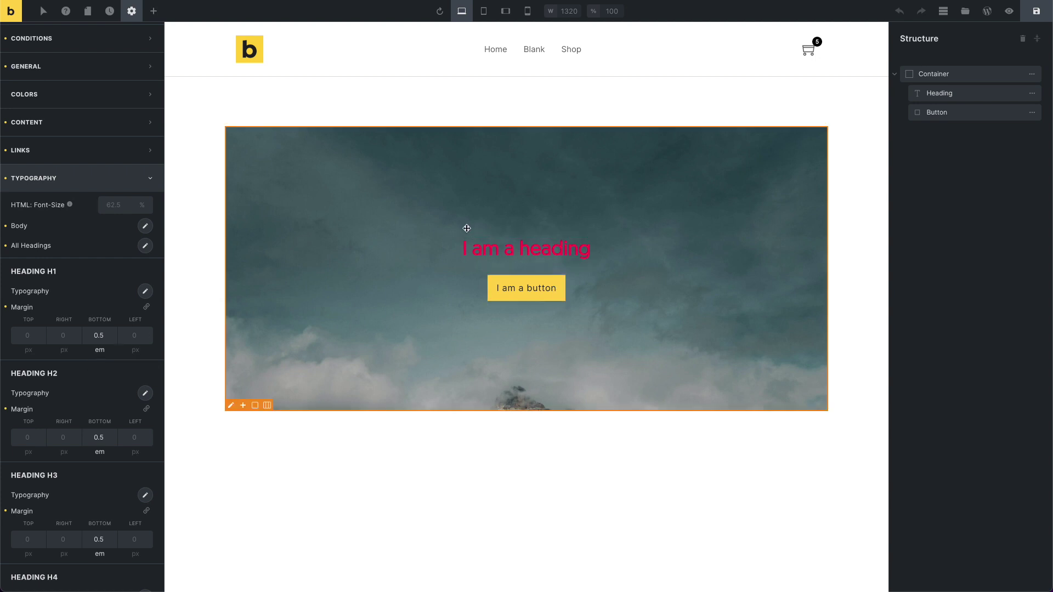
On the page with the background image, clear the All Headings typography color in the Dev theme style
{"action": "left_click", "coordinate": [150, 249]}
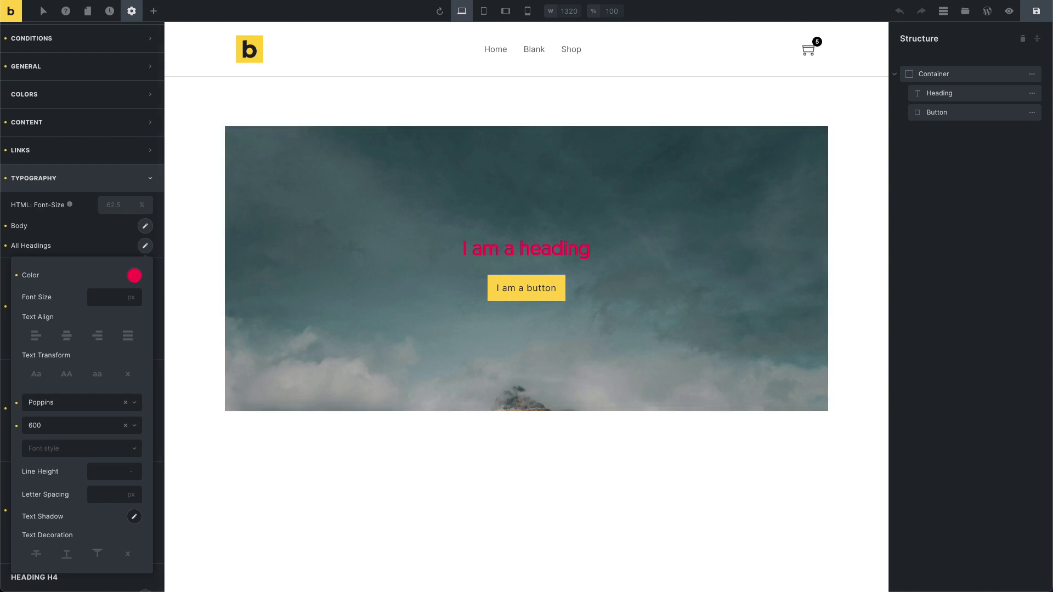
{"action": "left_click", "coordinate": [17, 276]}
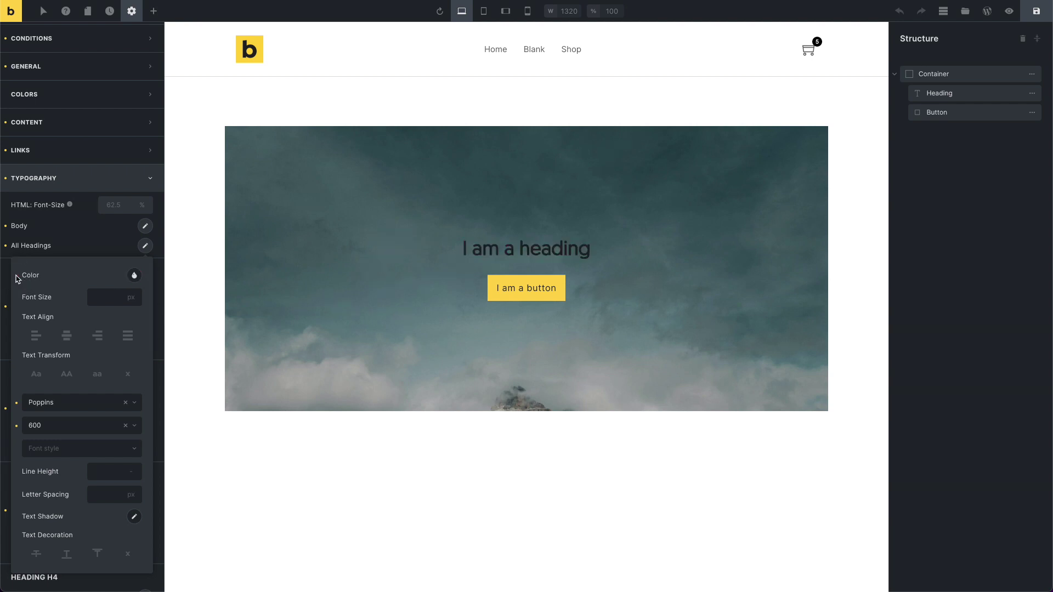
{"action": "left_click", "coordinate": [193, 183]}
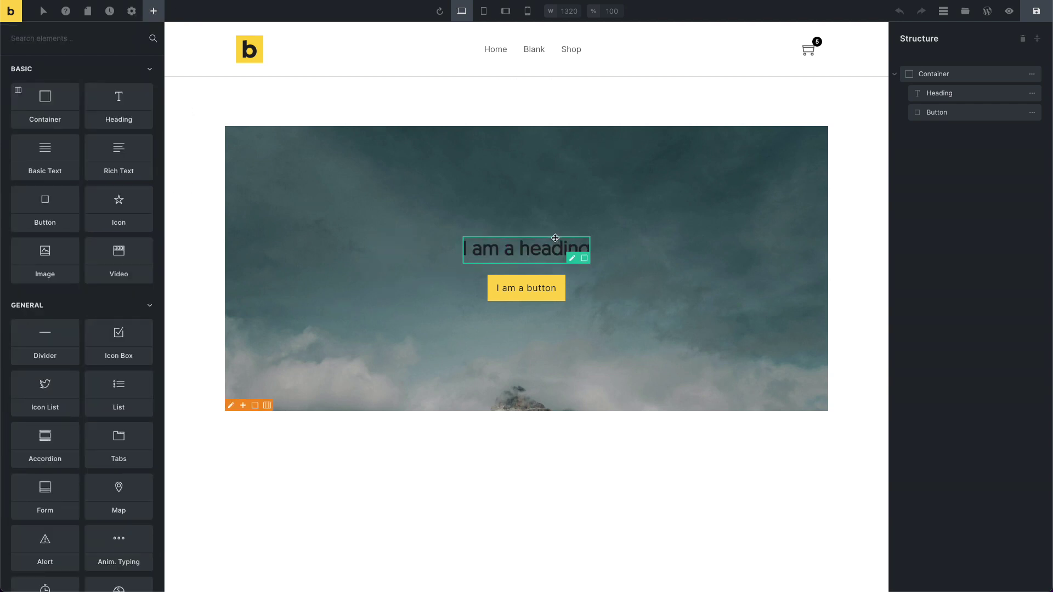
Assign the global class test to the "I am a heading" heading and set the class's text transform to uppercase (AA)
{"action": "left_click", "coordinate": [520, 249]}
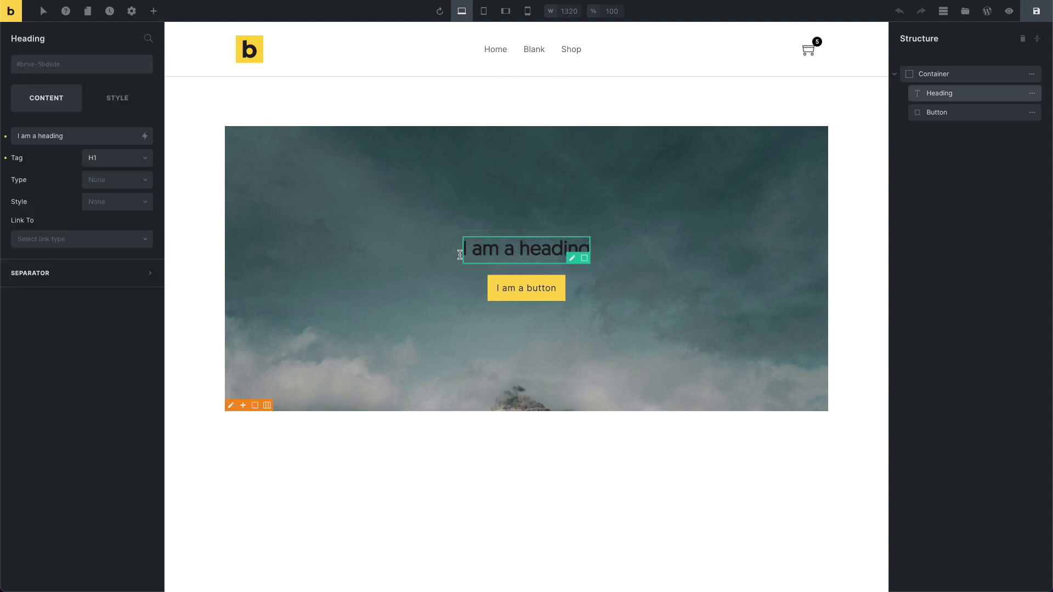
{"action": "left_click", "coordinate": [82, 64]}
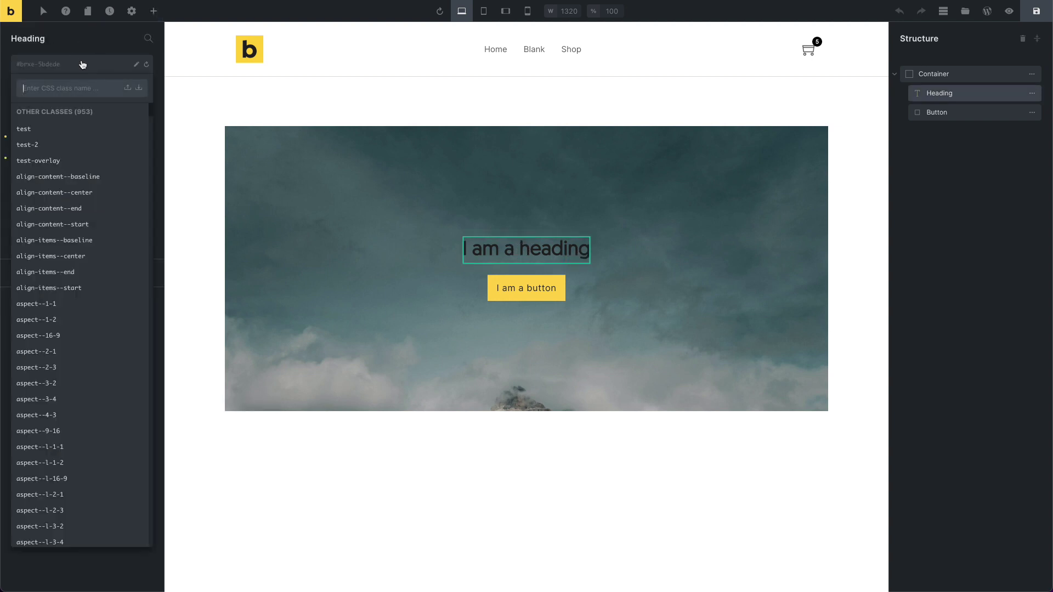
{"action": "left_click", "coordinate": [60, 130]}
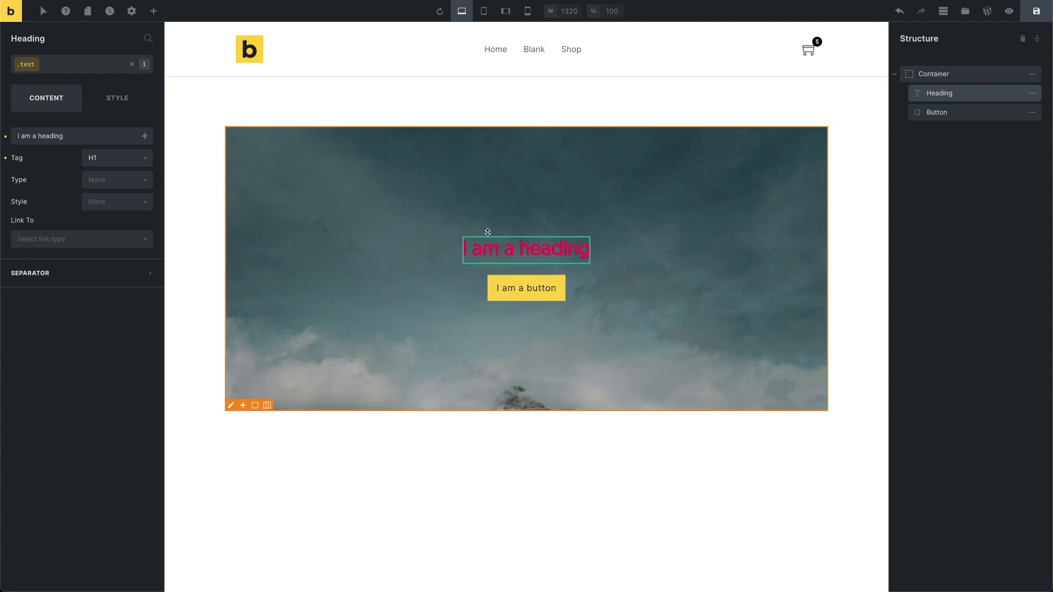
{"action": "left_click", "coordinate": [102, 107]}
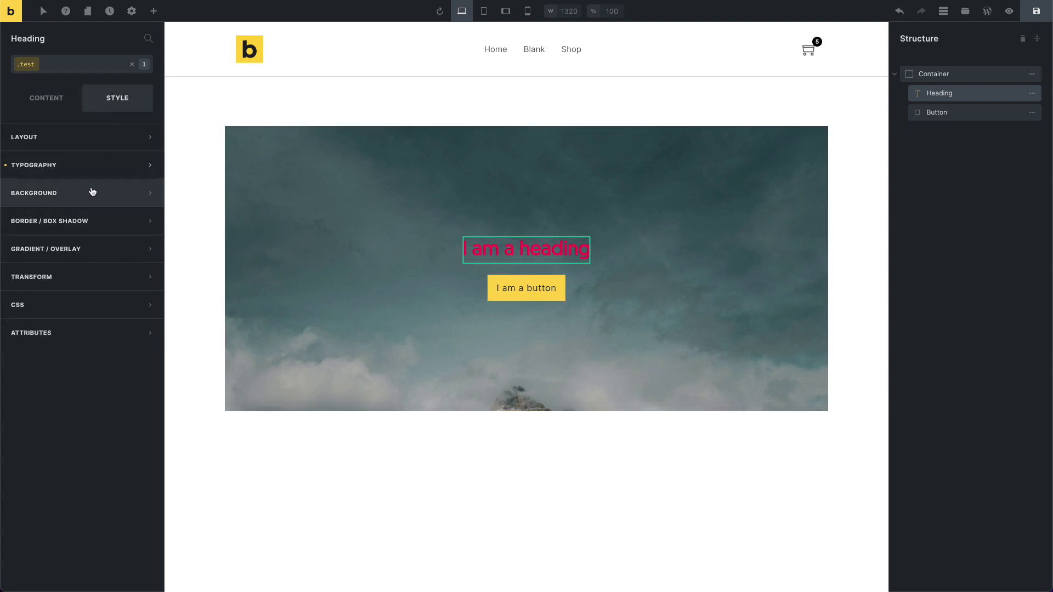
{"action": "left_click", "coordinate": [101, 175]}
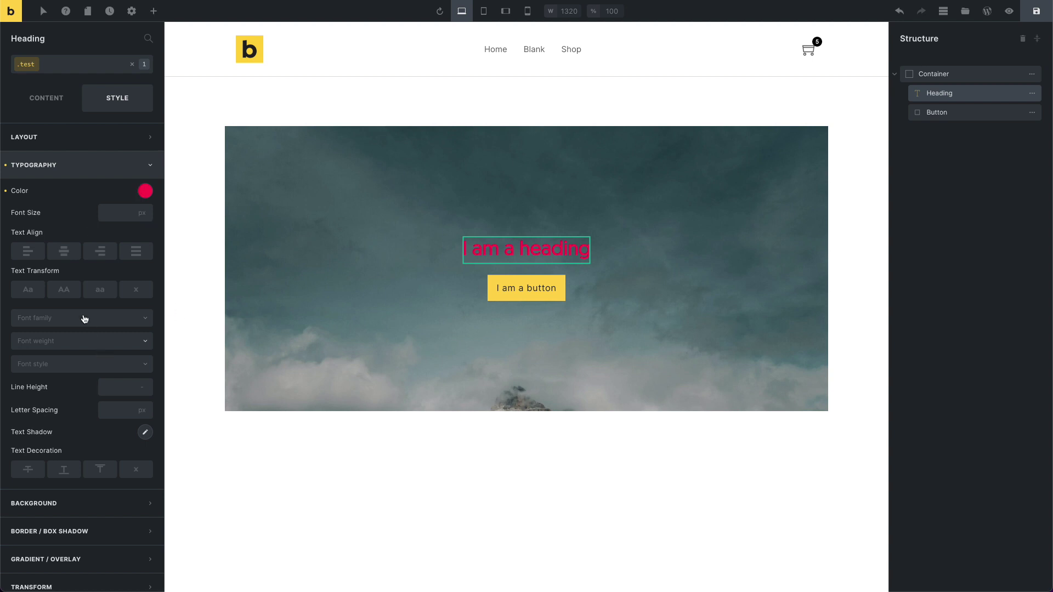
{"action": "left_click", "coordinate": [65, 291]}
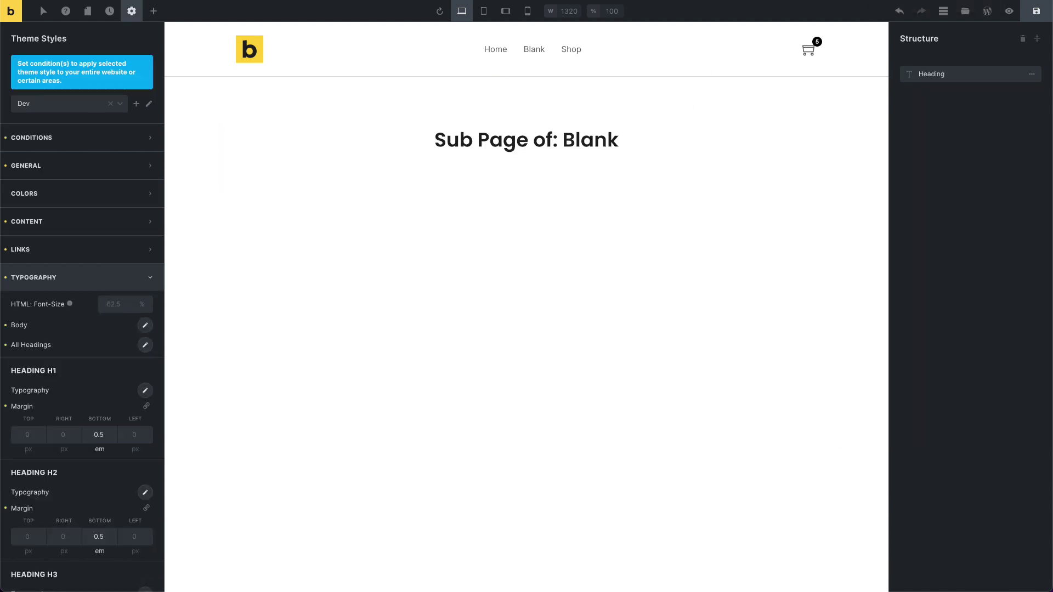
Switch to the sub page's builder tab and assign the global class test to the "Sub Page of: Blank" heading
{"action": "left_click", "coordinate": [508, 141]}
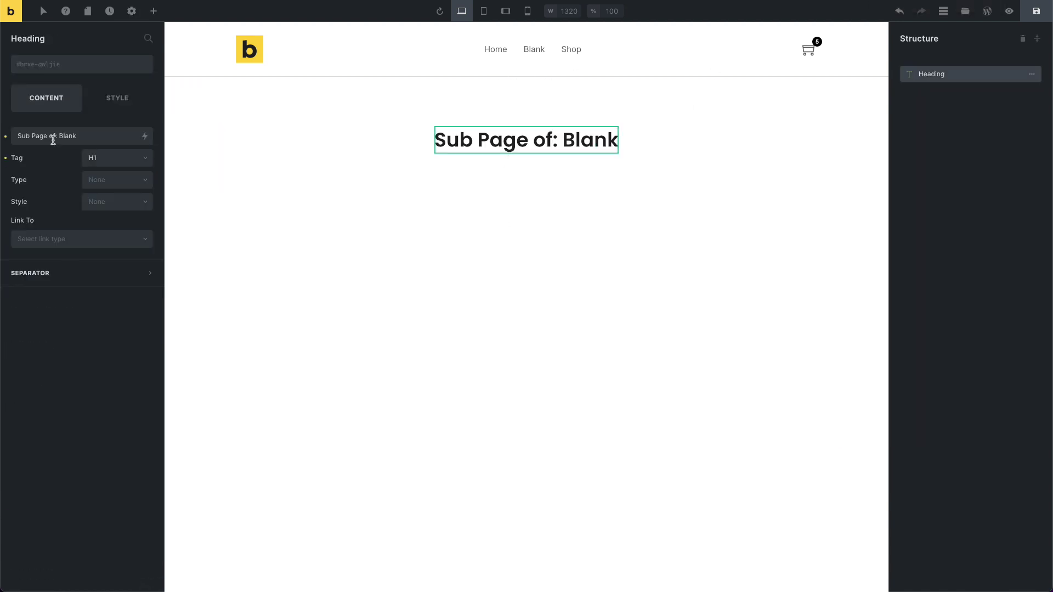
{"action": "left_click", "coordinate": [63, 66]}
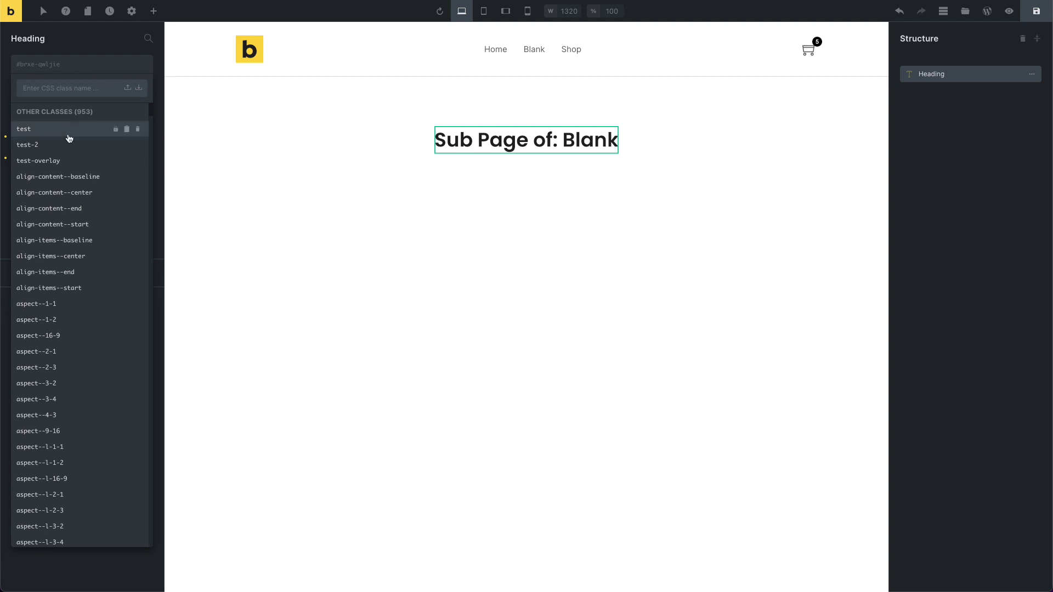
{"action": "left_click", "coordinate": [67, 132]}
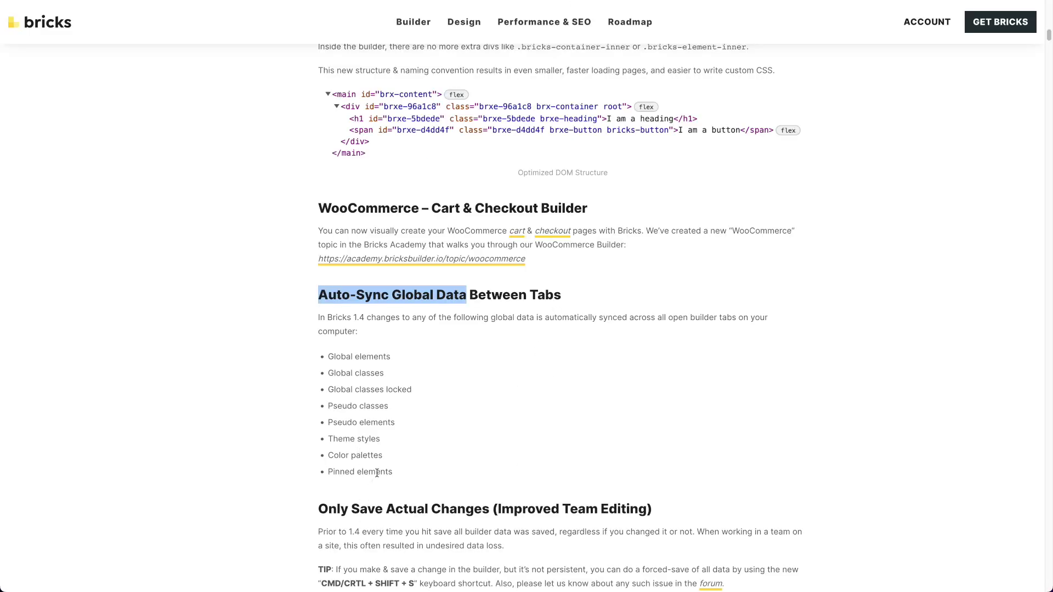
Highlight Pseudo classes in the release notes' list of auto-synced global data
{"action": "mouse_move", "coordinate": [380, 471]}
{"action": "left_mouse_down"}
{"action": "mouse_move", "coordinate": [329, 469]}
{"action": "mouse_move", "coordinate": [332, 455]}
{"action": "mouse_move", "coordinate": [365, 459]}
{"action": "left_mouse_up"}
{"action": "left_click_drag", "start_coordinate": [370, 407], "coordinate": [328, 406]}
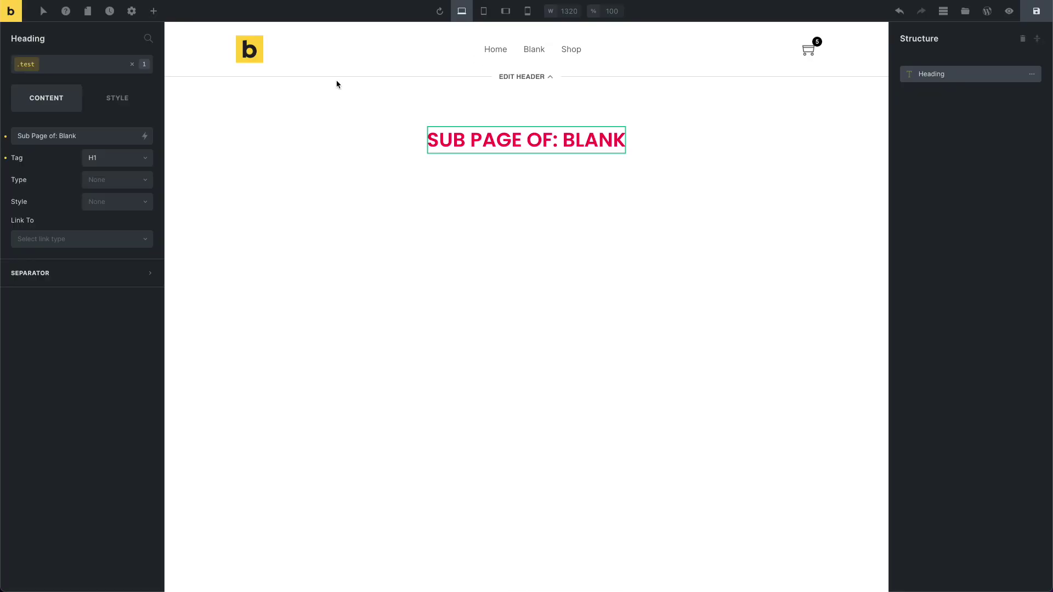
Pin the Container element in the sub page's builder tab, and unpin it in the other builder tab
{"action": "left_click", "coordinate": [157, 11]}
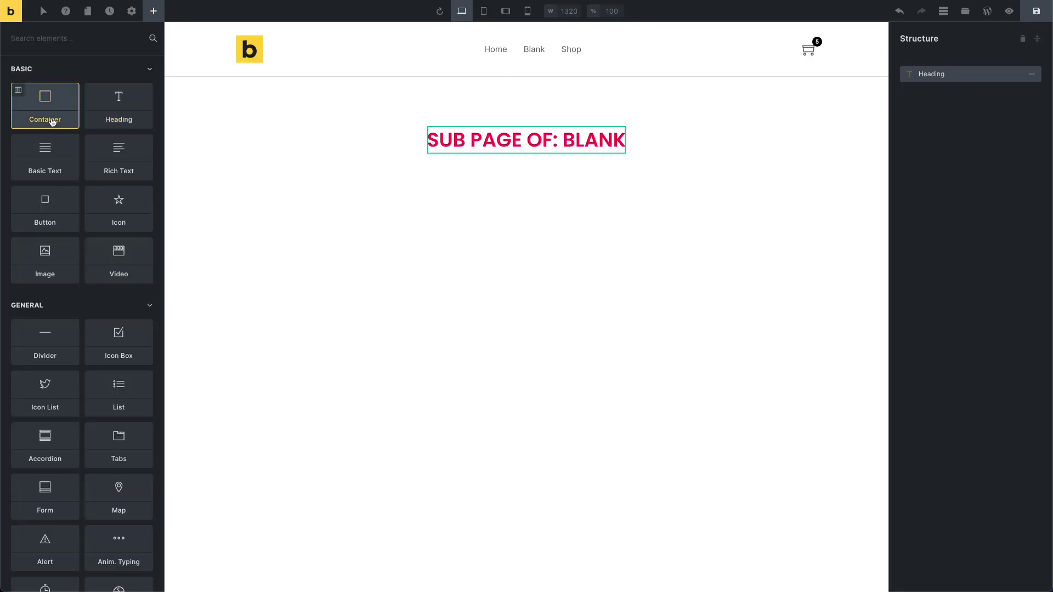
{"action": "left_click", "coordinate": [72, 89]}
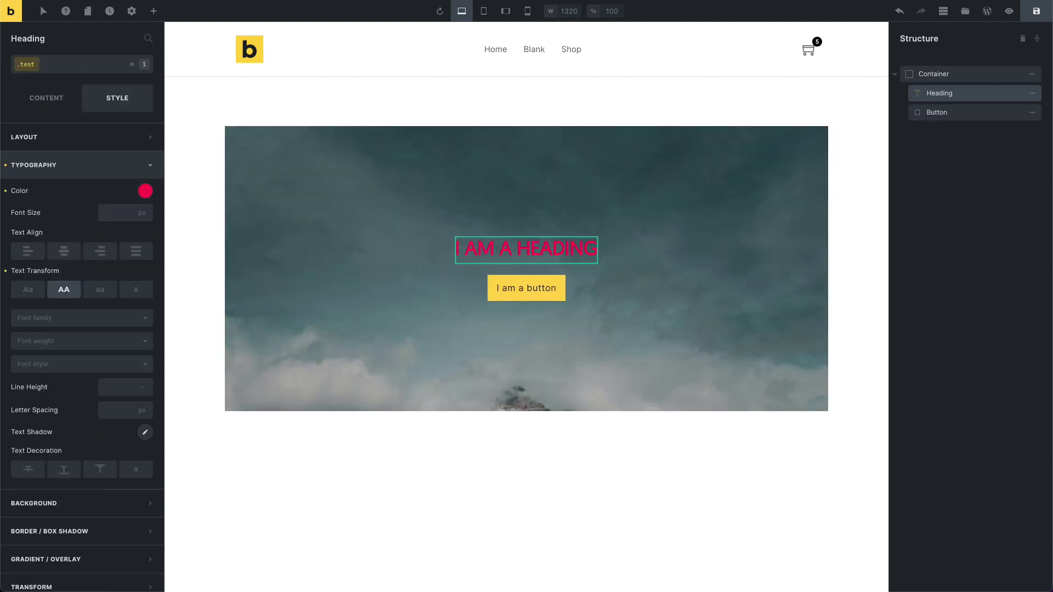
{"action": "left_click", "coordinate": [154, 11]}
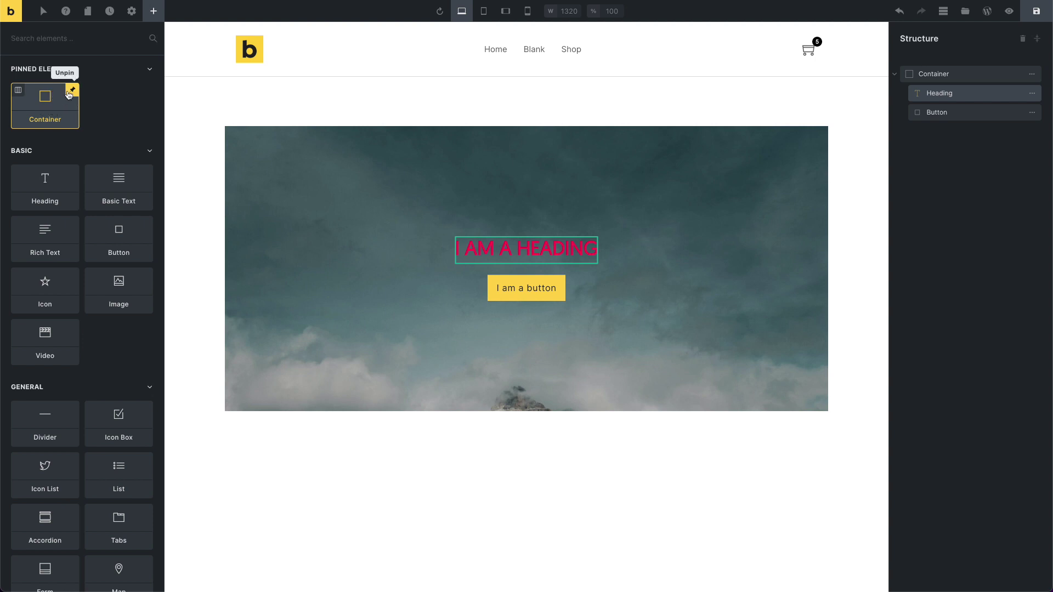
{"action": "left_click", "coordinate": [70, 93]}
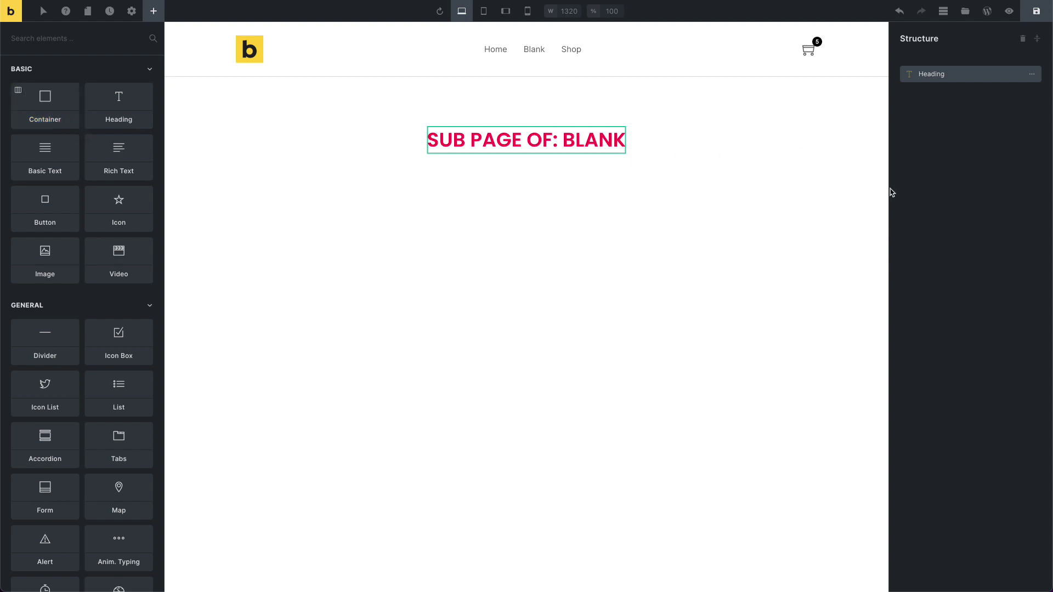
{"action": "left_click", "coordinate": [436, 318]}
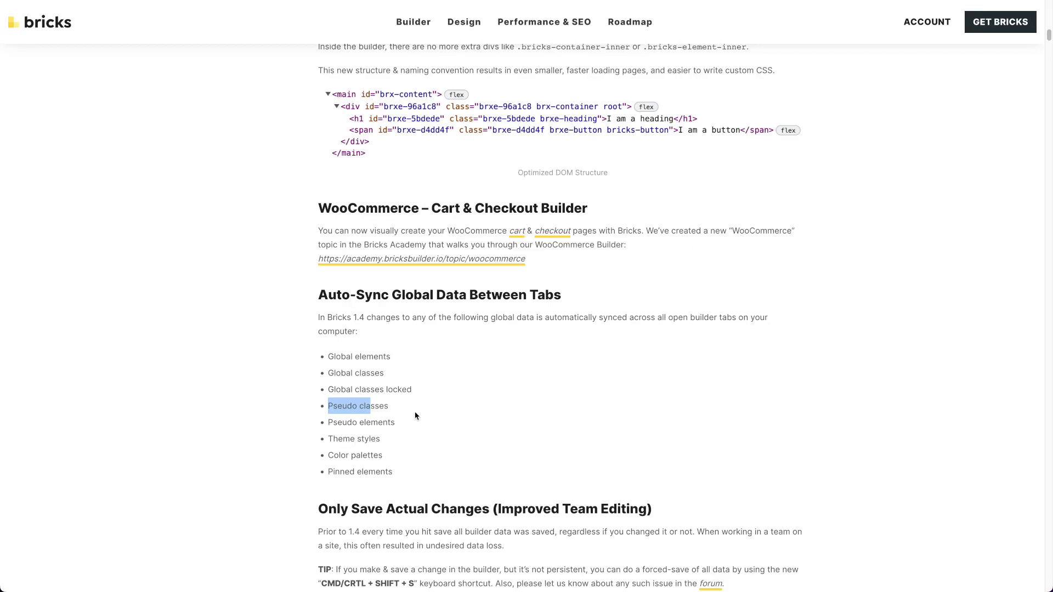
Highlight the Only Save Actual Changes (Improved Team Editing) section in the release notes
{"action": "left_click", "coordinate": [417, 409]}
{"action": "scroll", "coordinate": [417, 408], "scroll_direction": "down", "scroll_amount": 3}
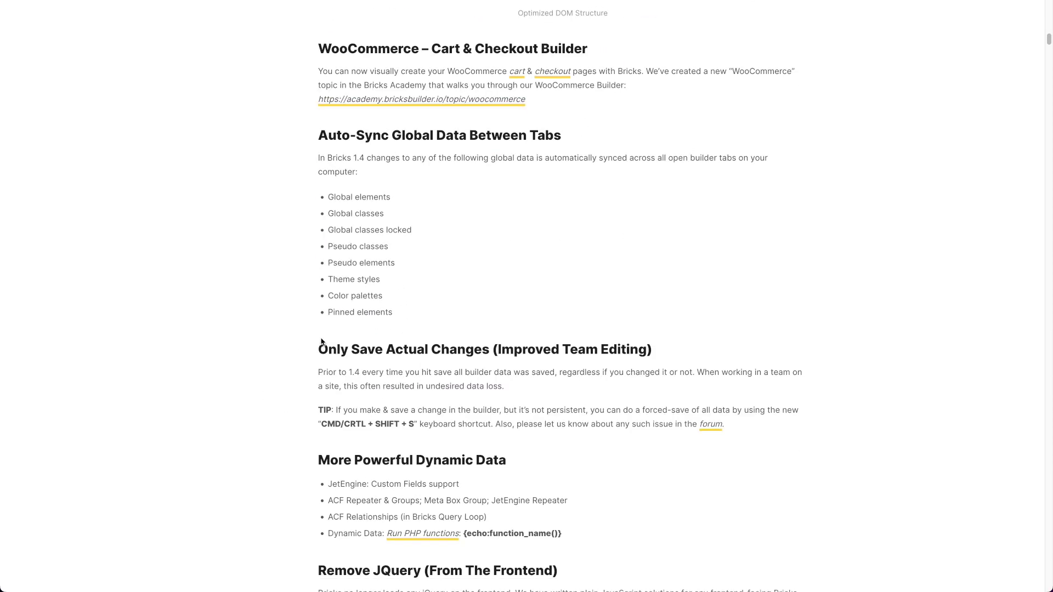
{"action": "left_click_drag", "start_coordinate": [317, 349], "coordinate": [460, 365]}
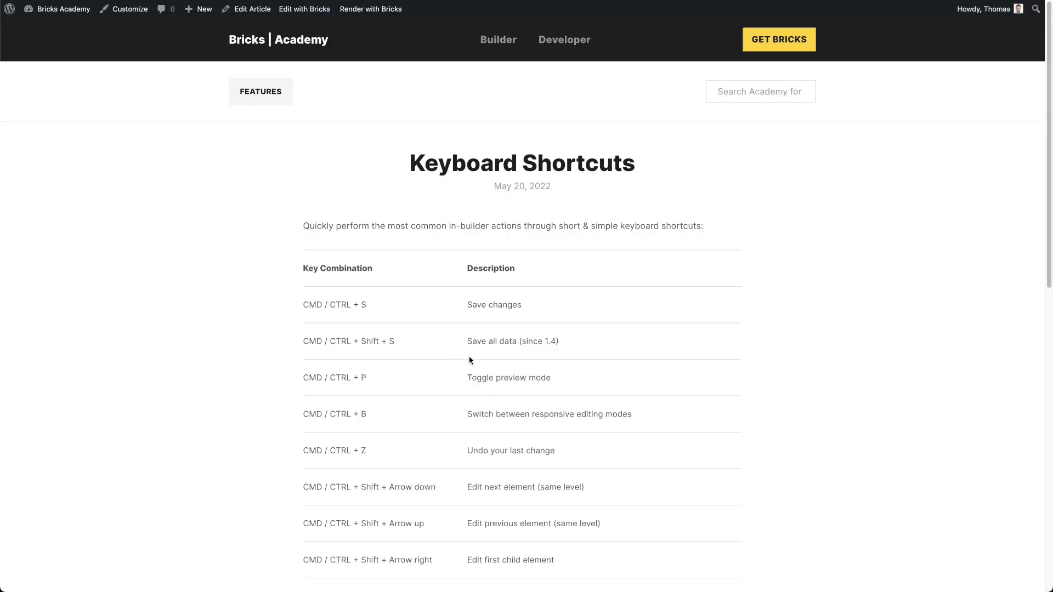
Highlight the CMD / CTRL + Shift + S shortcut and its Save all data description in the Keyboard Shortcuts article
{"action": "left_click_drag", "start_coordinate": [301, 342], "coordinate": [404, 343]}
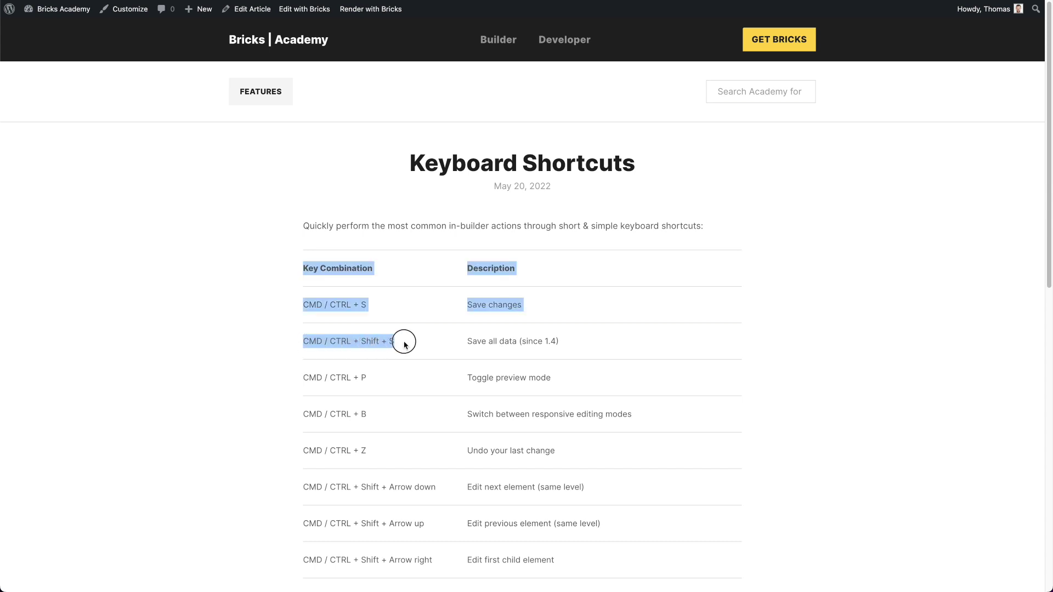
{"action": "left_click", "coordinate": [515, 344]}
{"action": "left_click_drag", "start_coordinate": [467, 342], "coordinate": [559, 341]}
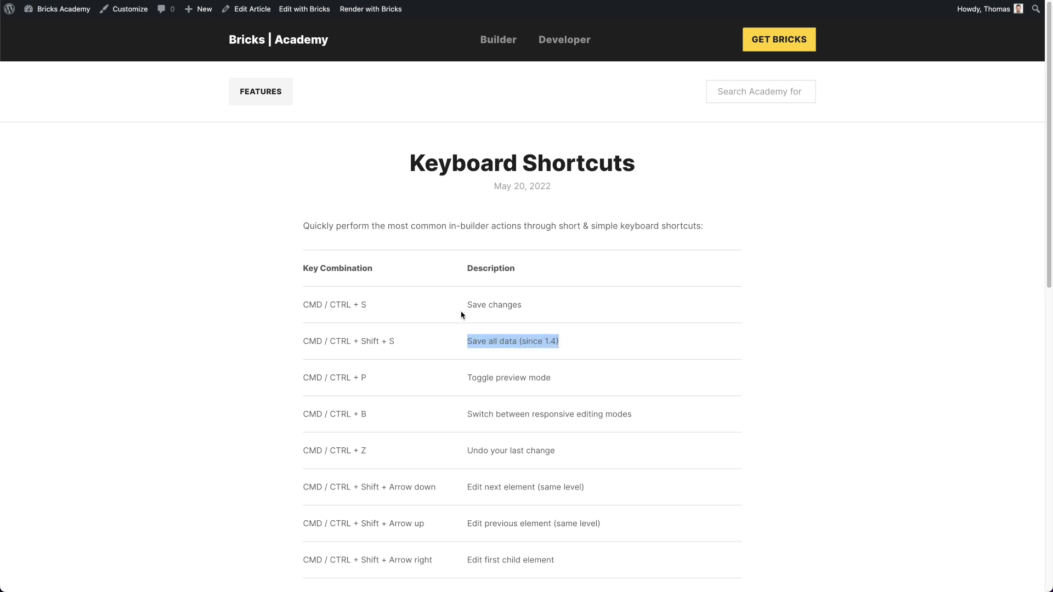
{"action": "left_click", "coordinate": [508, 304]}
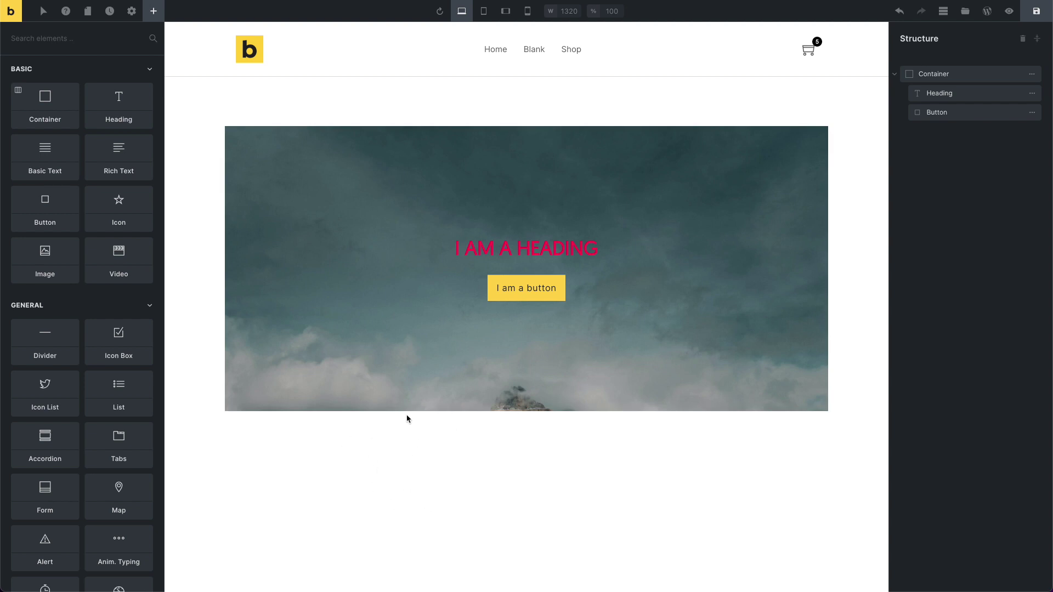
Undo the last edit to the .test class, and revert the page's history to Start
{"action": "left_click", "coordinate": [370, 394]}
{"action": "left_click", "coordinate": [452, 519]}
{"action": "left_click", "coordinate": [110, 11]}
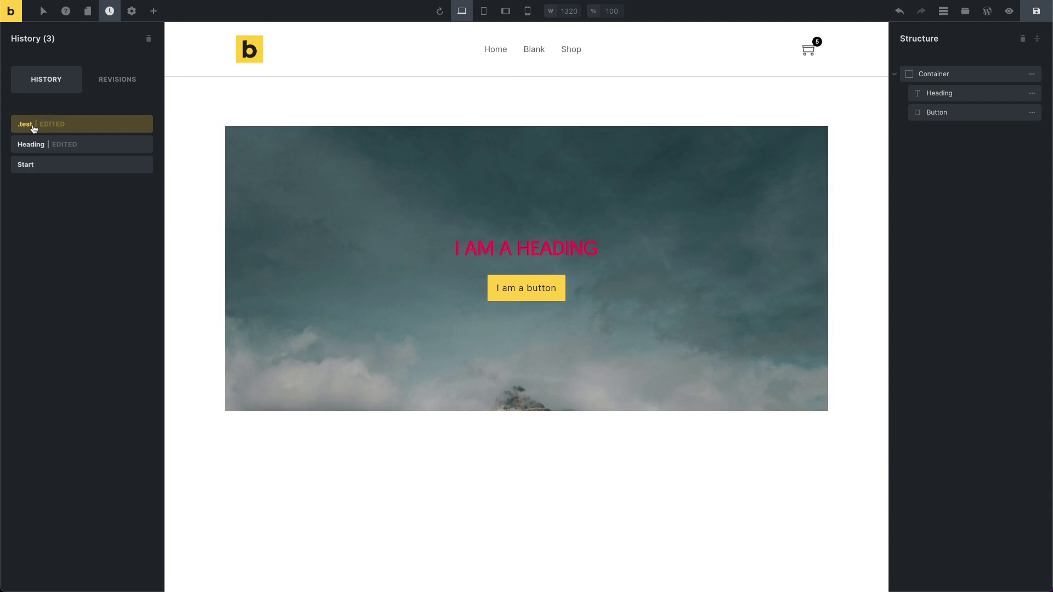
{"action": "left_click", "coordinate": [899, 11]}
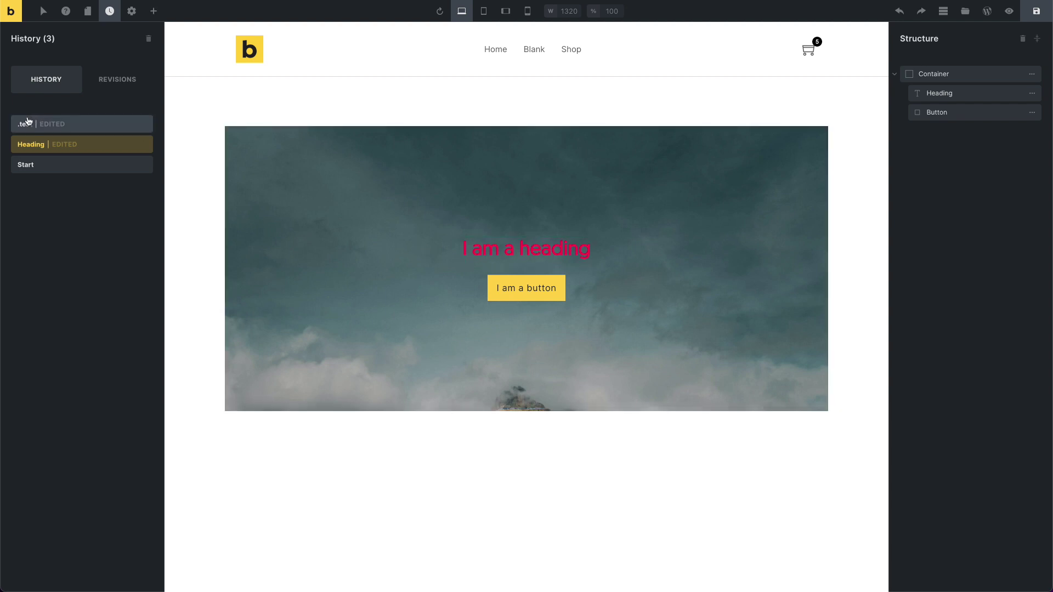
{"action": "left_click", "coordinate": [41, 165]}
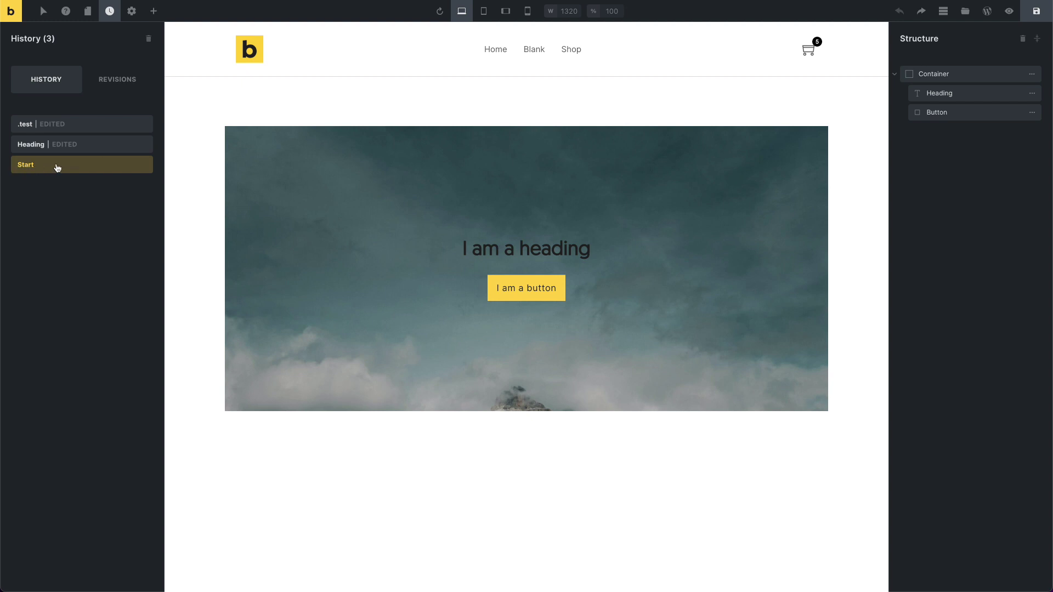
View the list of saved revisions of the page
{"action": "left_click", "coordinate": [115, 94]}
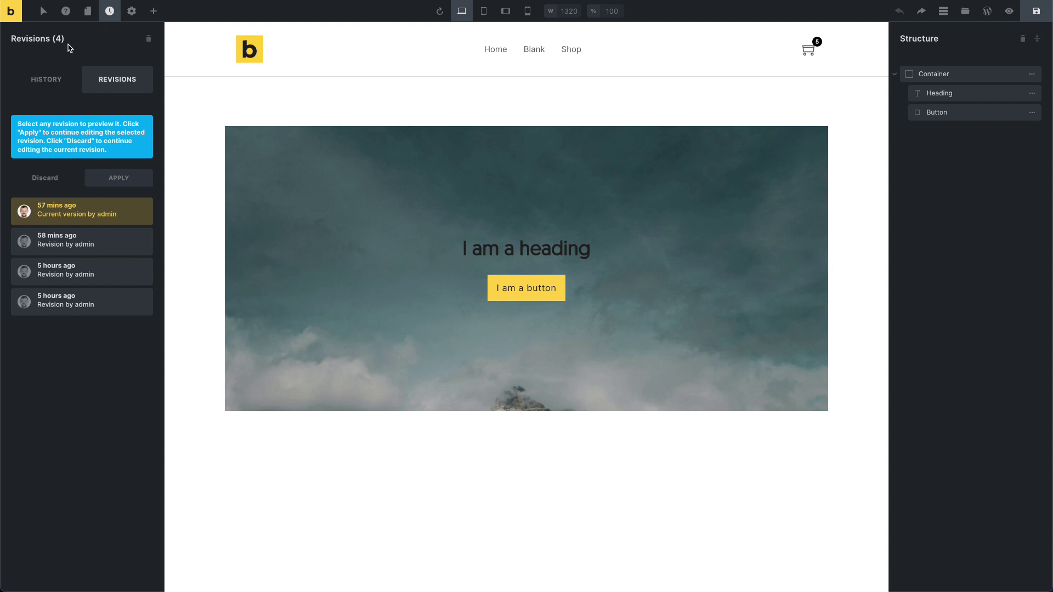
{"action": "left_click", "coordinate": [377, 481]}
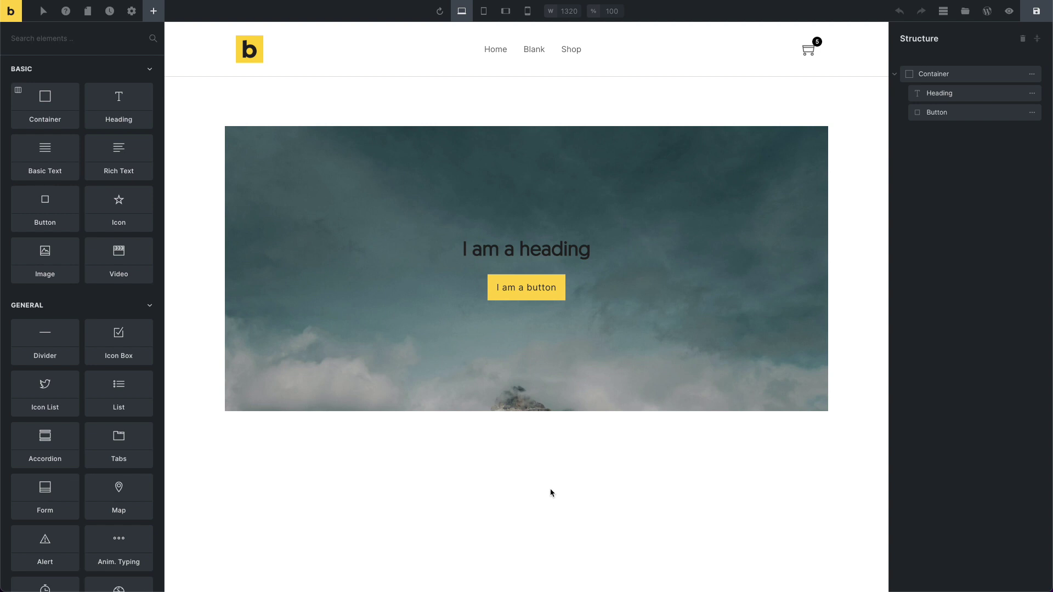
Add a section with a single-container layout after the existing hero container
{"action": "left_click", "coordinate": [520, 449]}
{"action": "left_click", "coordinate": [17, 92]}
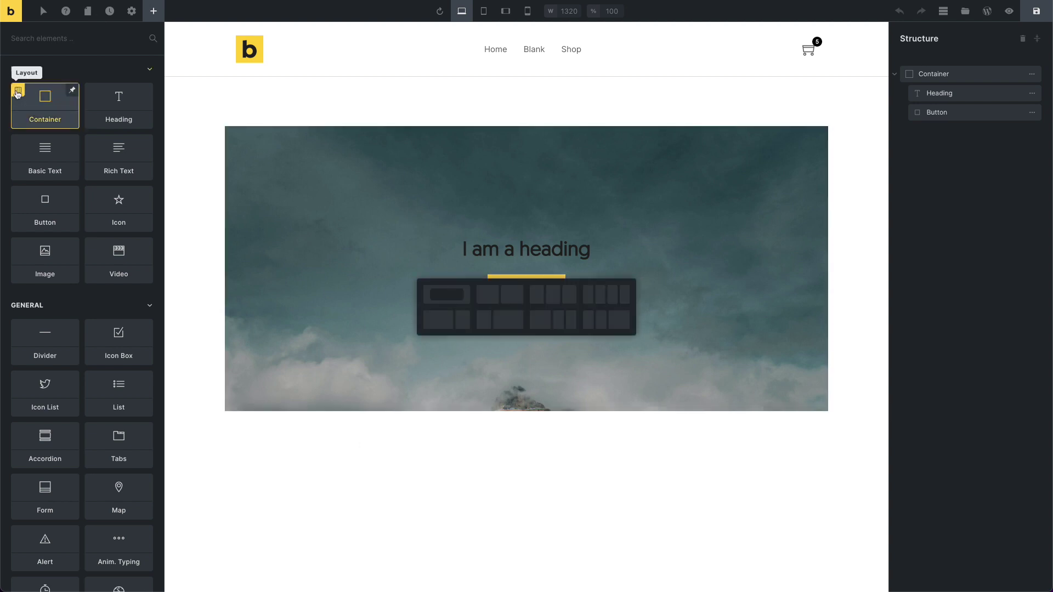
{"action": "left_click", "coordinate": [443, 295]}
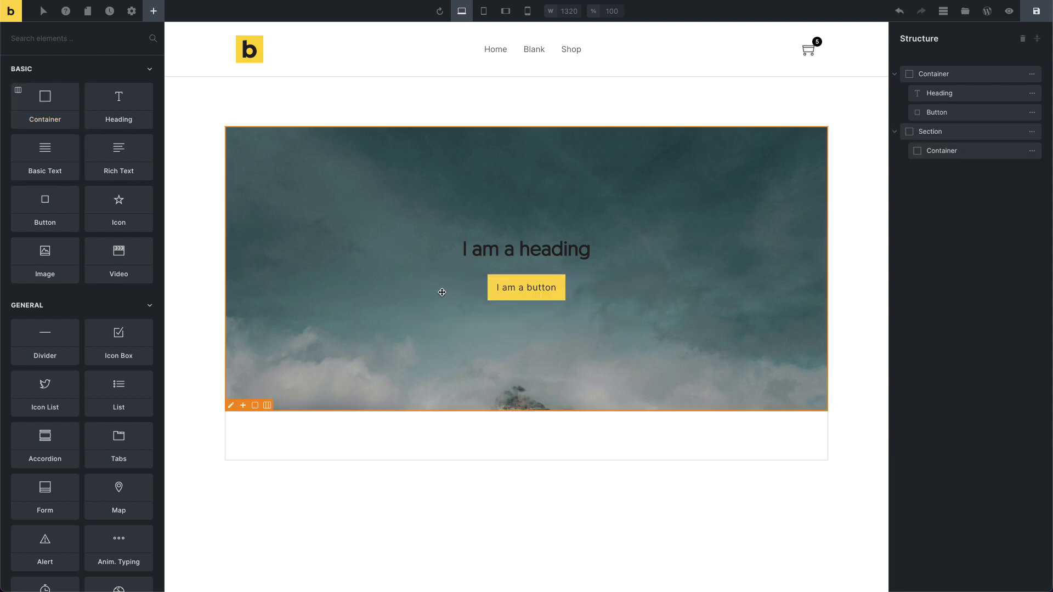
Delete the empty section below the hero container
{"action": "left_click", "coordinate": [840, 433]}
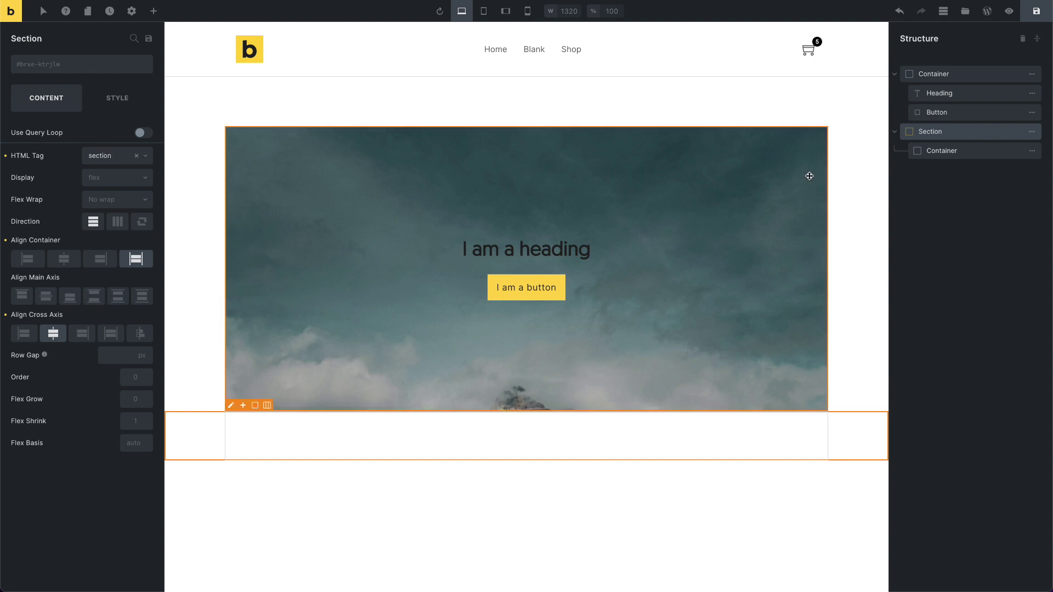
{"action": "left_click", "coordinate": [1031, 131]}
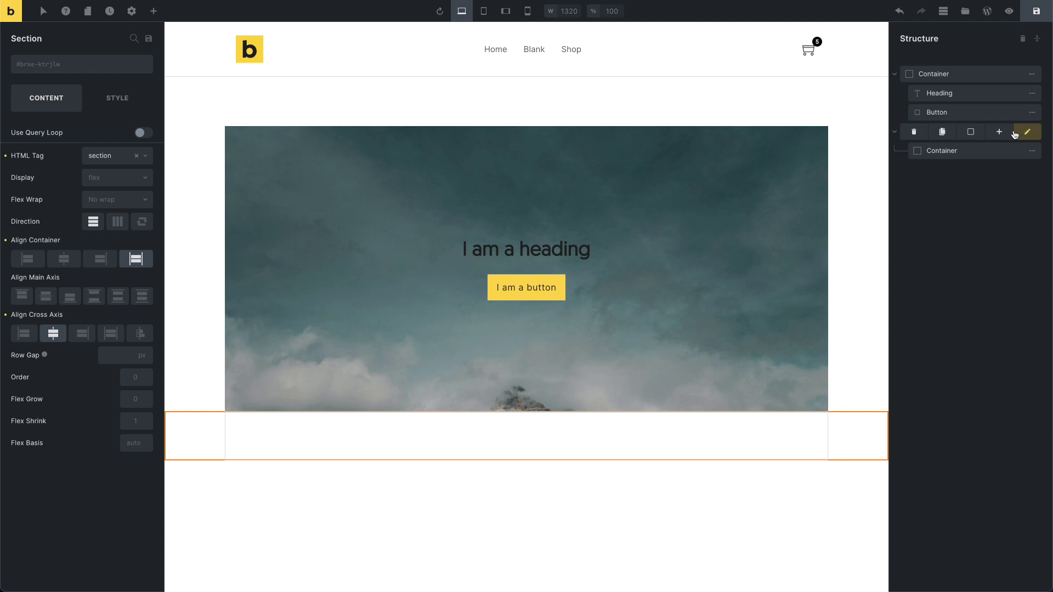
{"action": "left_click", "coordinate": [914, 132]}
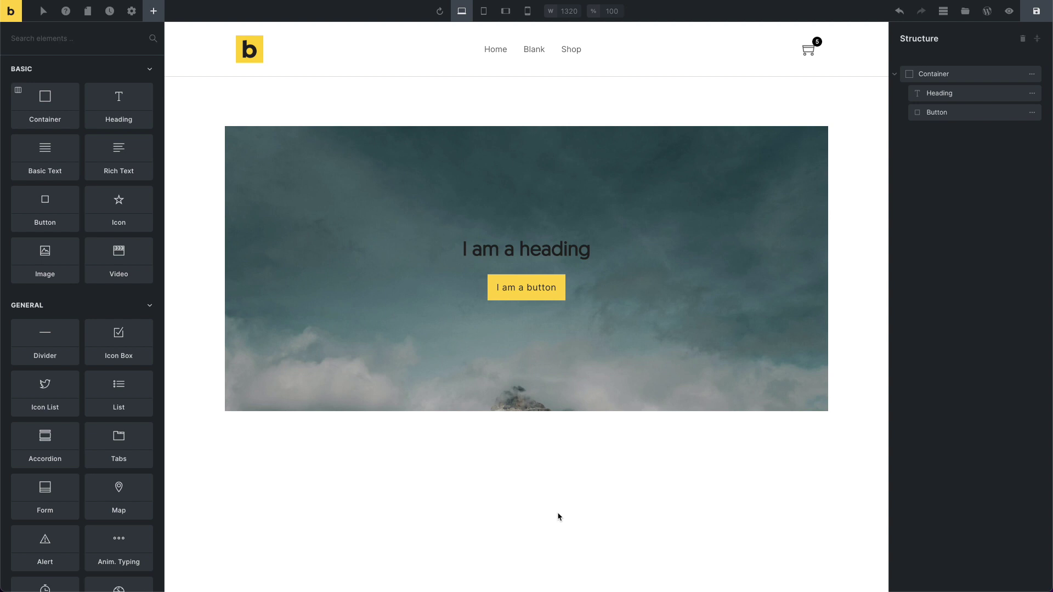
{"action": "left_click", "coordinate": [559, 517]}
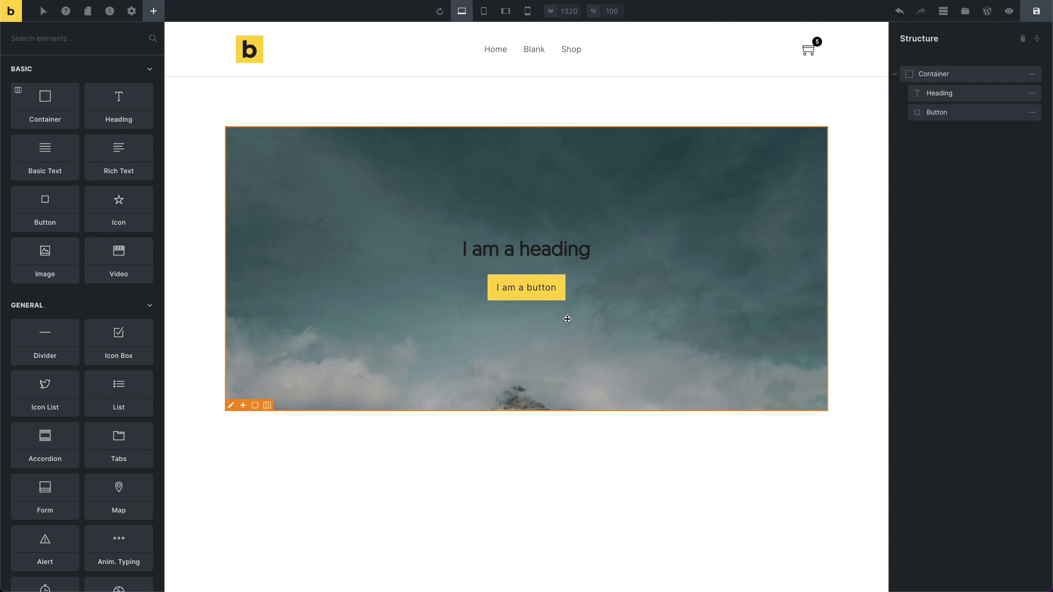
Remove the hero container's background image and set its background color to the palette's light gray
{"action": "left_click", "coordinate": [629, 163]}
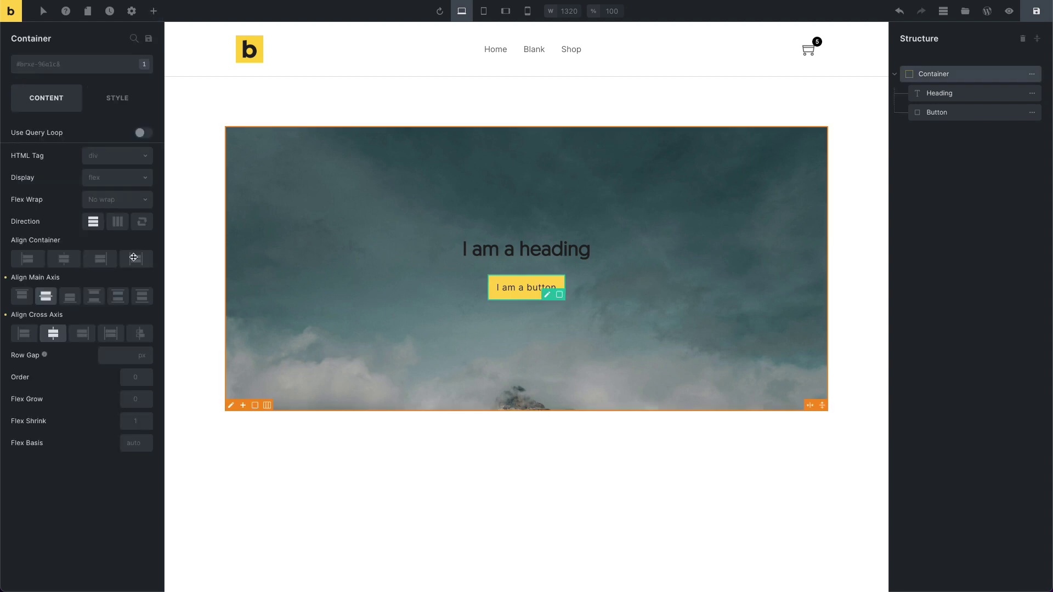
{"action": "left_click", "coordinate": [125, 98]}
{"action": "left_click", "coordinate": [85, 197]}
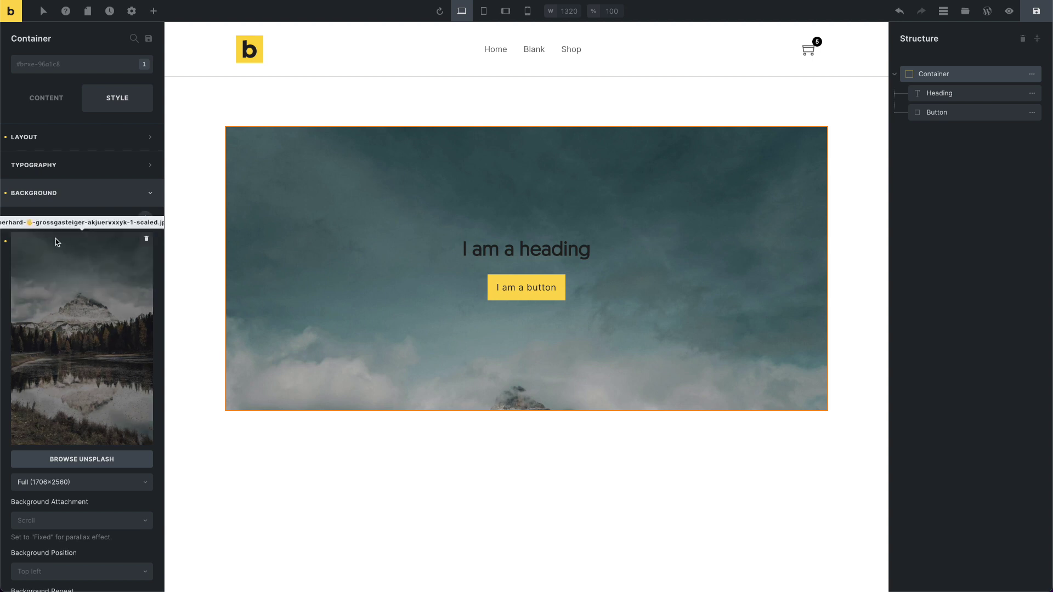
{"action": "left_click", "coordinate": [5, 244]}
{"action": "left_click", "coordinate": [145, 219]}
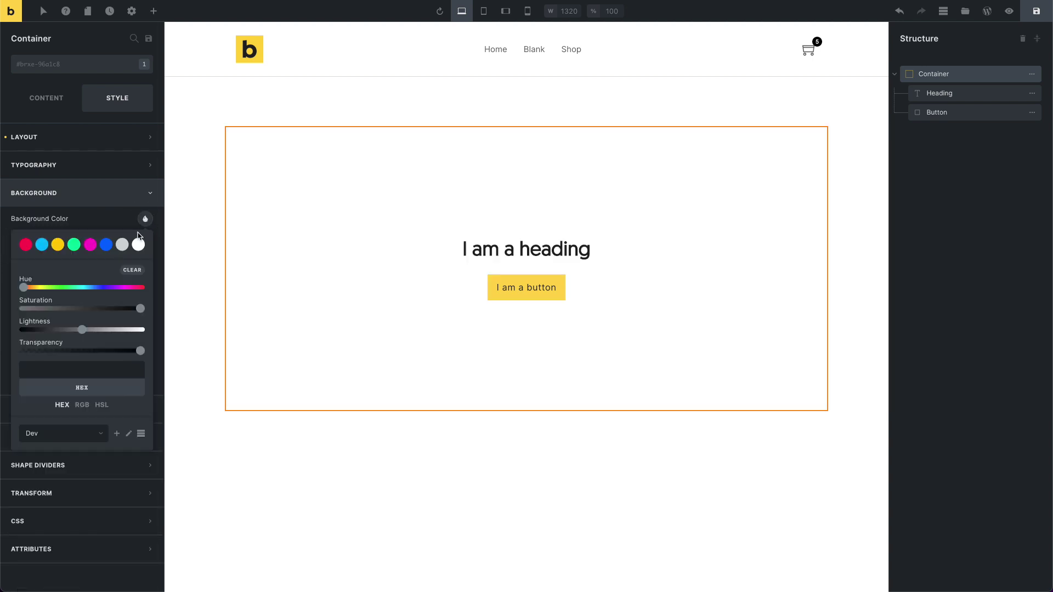
{"action": "left_click", "coordinate": [126, 246]}
{"action": "left_click", "coordinate": [414, 454]}
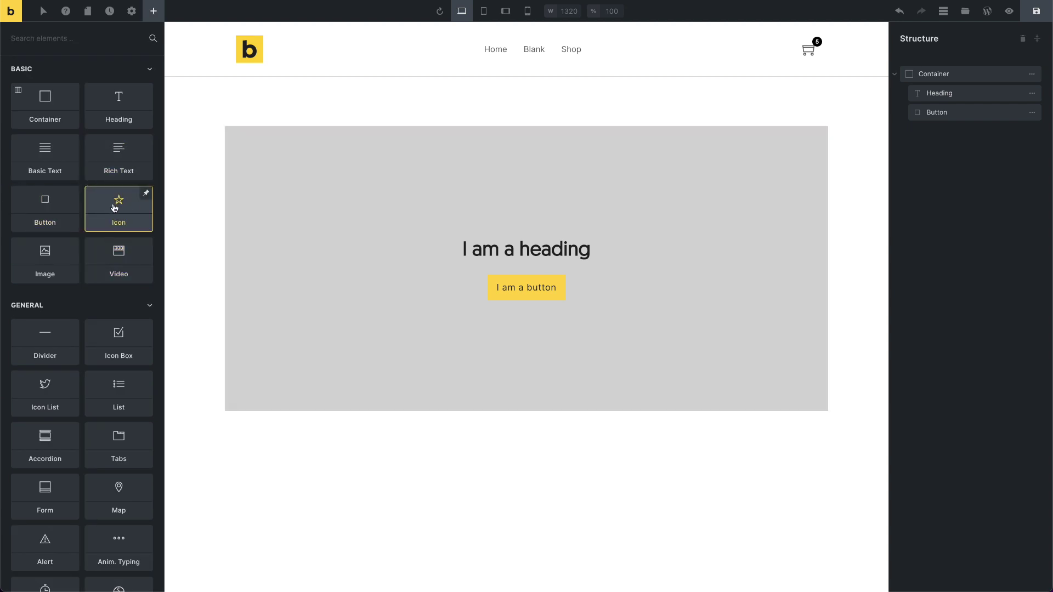
Try to place an Icon element above the heading in the hero container
{"action": "left_click_drag", "start_coordinate": [114, 207], "coordinate": [566, 245]}
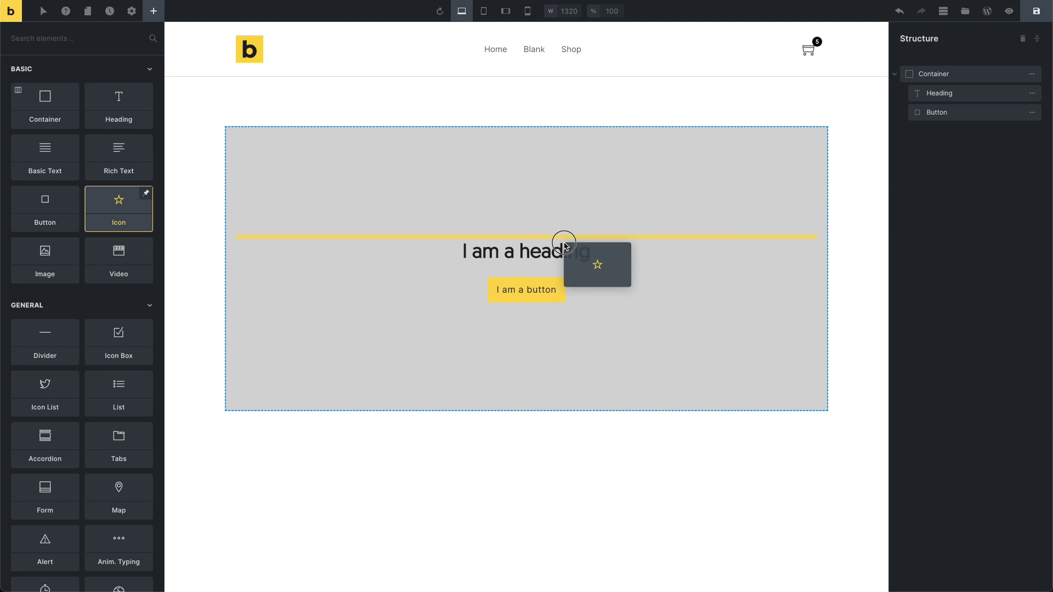
{"action": "left_click_drag", "start_coordinate": [566, 245], "coordinate": [319, 223]}
{"action": "key", "text": "Escape"}
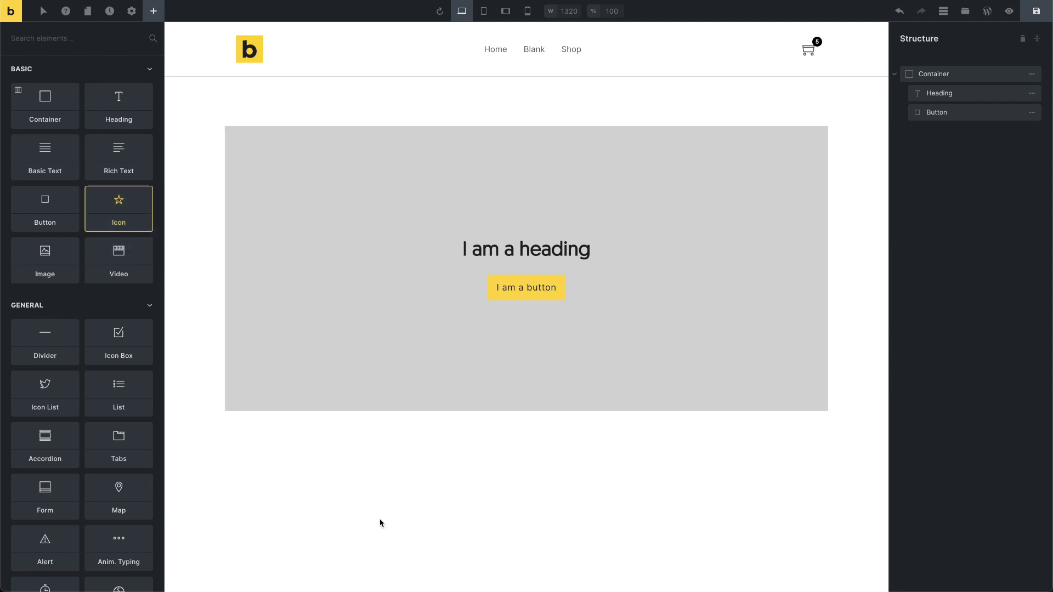
{"action": "left_click", "coordinate": [373, 511]}
Insert an Icon element between the heading and the button in the page structure, and delete it again
{"action": "mouse_move", "coordinate": [107, 219]}
{"action": "left_click_drag", "start_coordinate": [117, 204], "coordinate": [938, 108]}
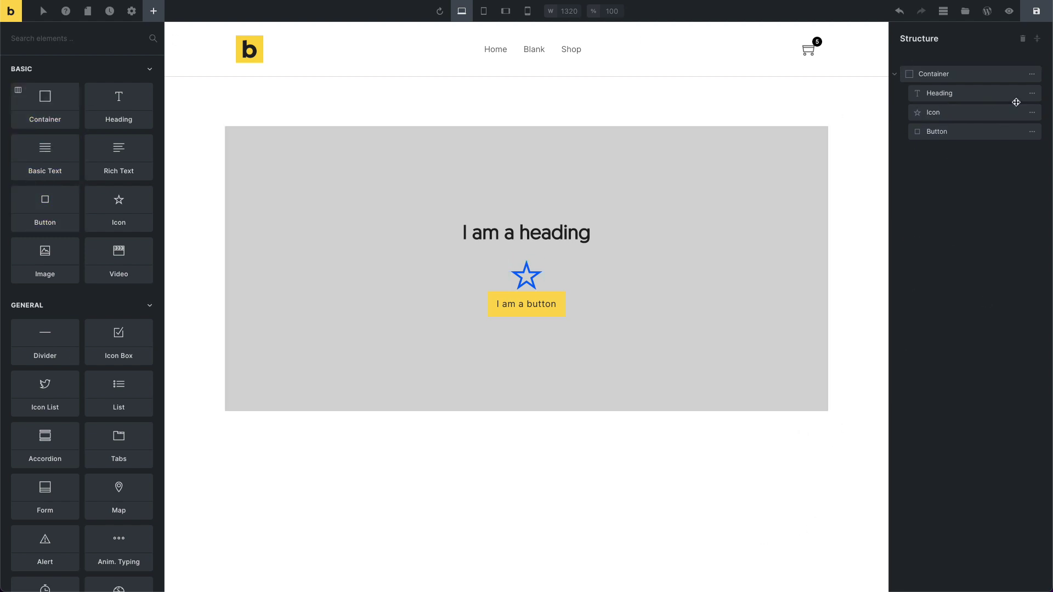
{"action": "mouse_move", "coordinate": [1024, 112]}
{"action": "left_click", "coordinate": [927, 112]}
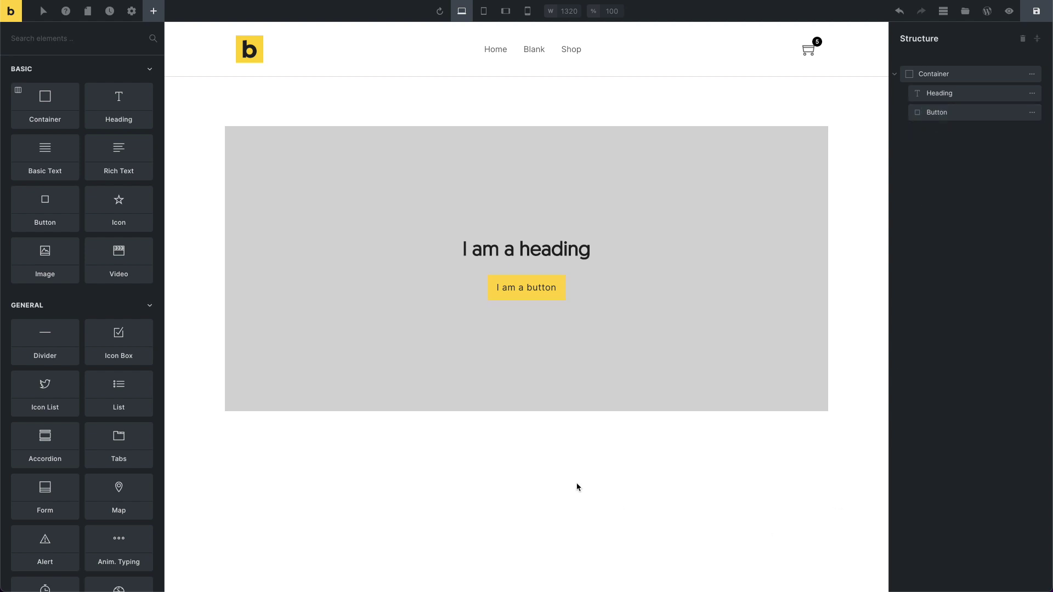
Move the heading below the button in the hero container and back above it
{"action": "left_click", "coordinate": [661, 498]}
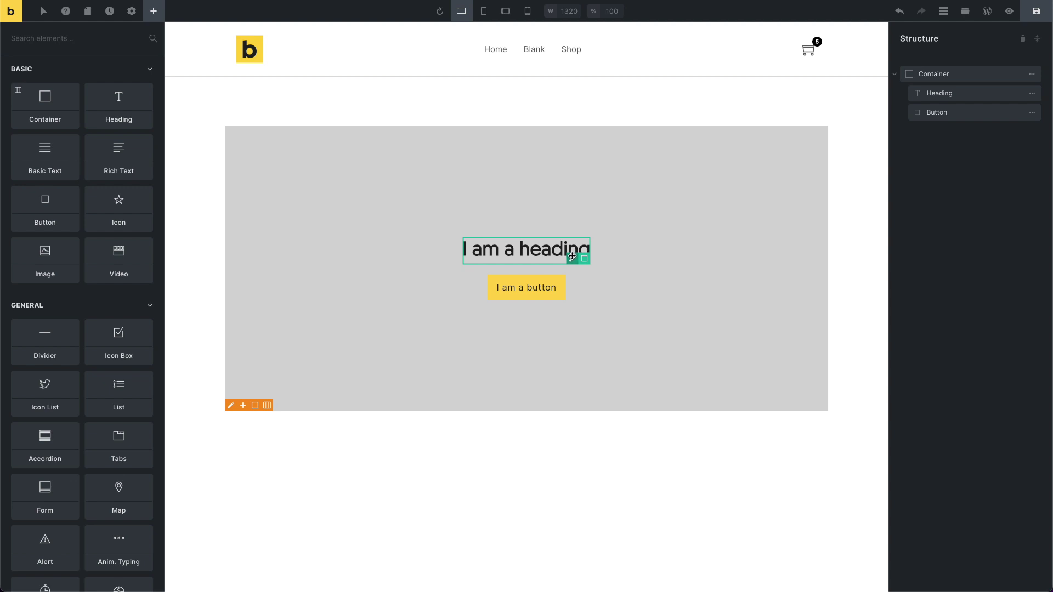
{"action": "left_click_drag", "start_coordinate": [571, 256], "coordinate": [556, 307]}
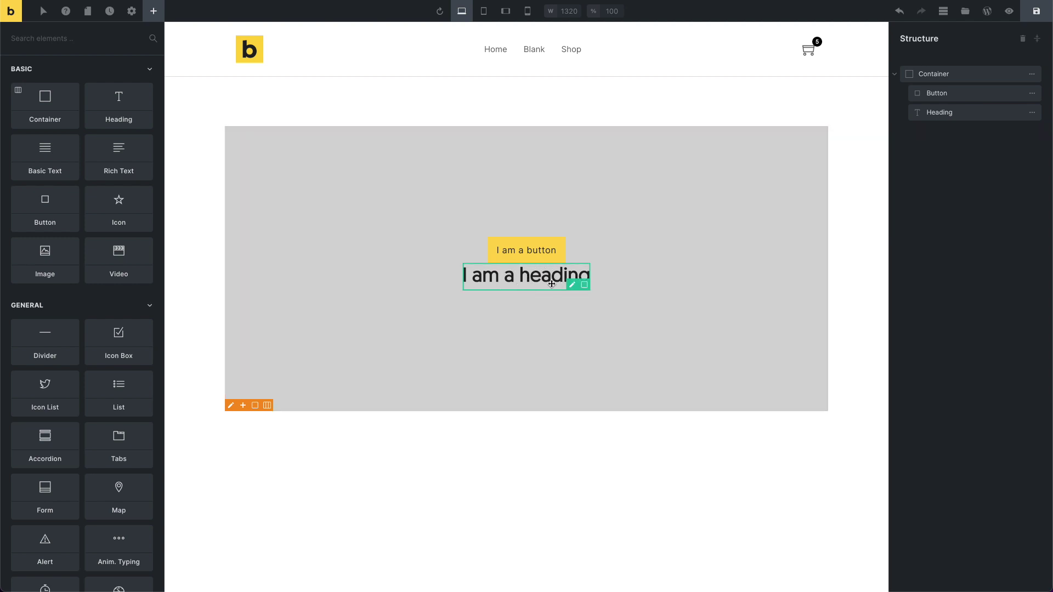
{"action": "left_click_drag", "start_coordinate": [542, 276], "coordinate": [535, 244]}
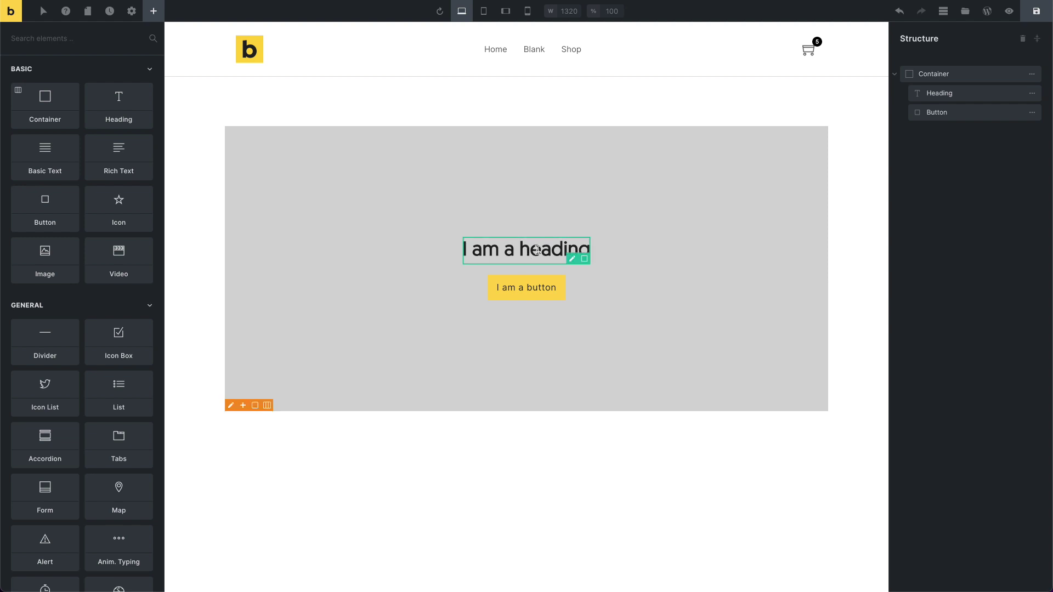
Enter "ssss" before the word "heading" directly in the hero heading and remove it again
{"action": "double_click", "coordinate": [539, 251]}
{"action": "key", "text": "Left"}
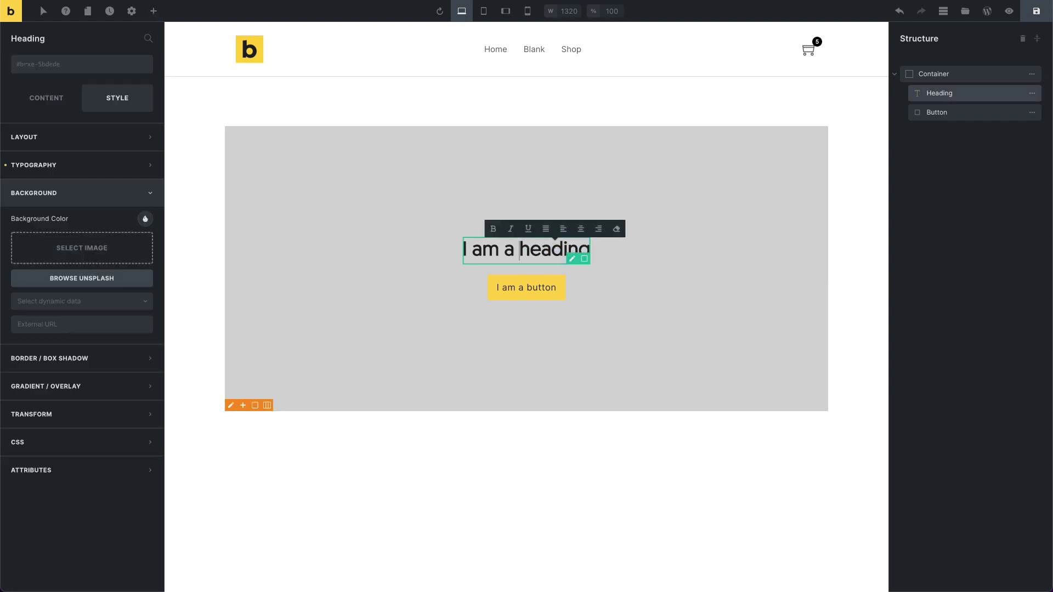
{"action": "type", "text": "ssss"}
{"action": "key", "text": "BackSpace"}
{"action": "key", "text": "BackSpace"}
{"action": "key", "text": "BackSpace"}
{"action": "key", "text": "BackSpace"}
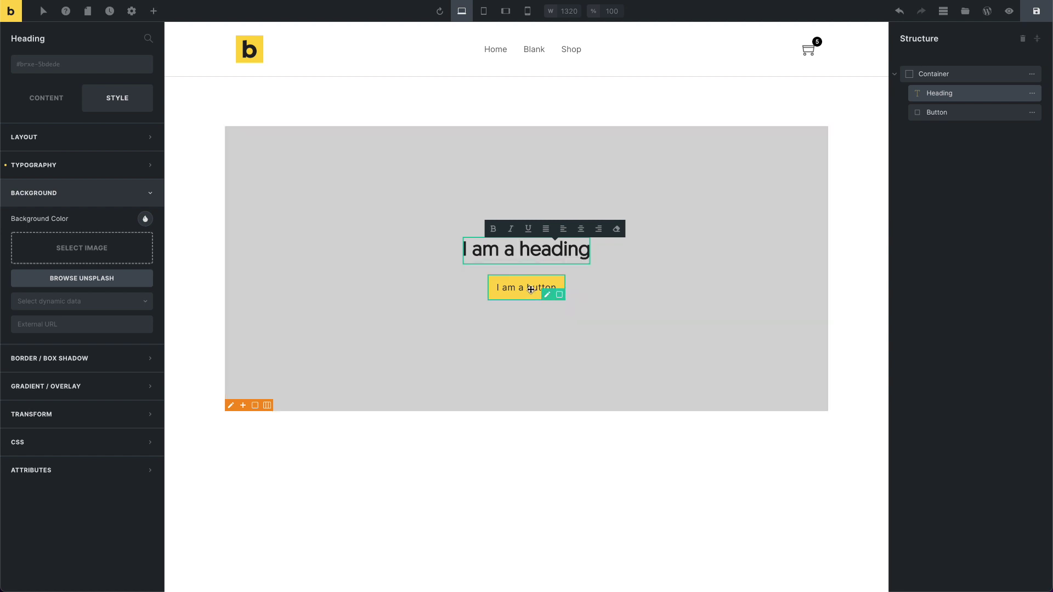
Add a Basic Text element at the root level after the hero container
{"action": "left_click", "coordinate": [532, 287]}
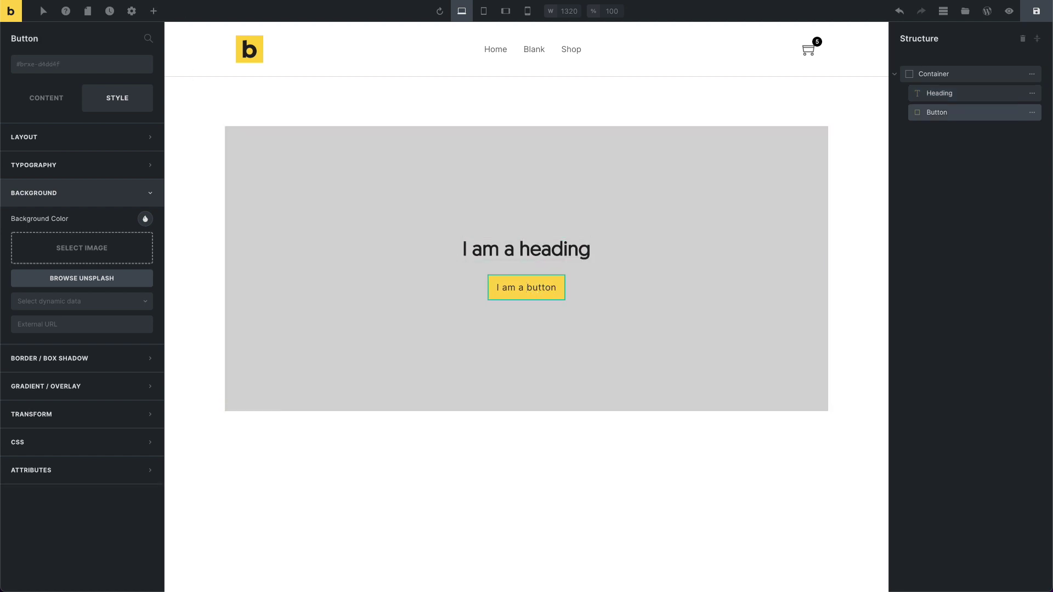
{"action": "left_click", "coordinate": [153, 11]}
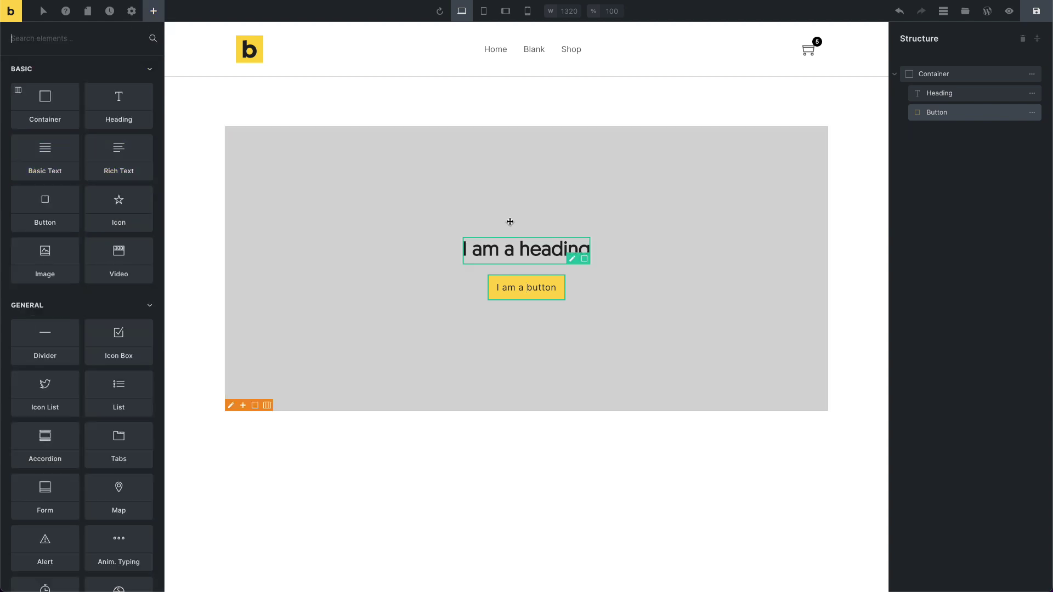
{"action": "left_click", "coordinate": [592, 533]}
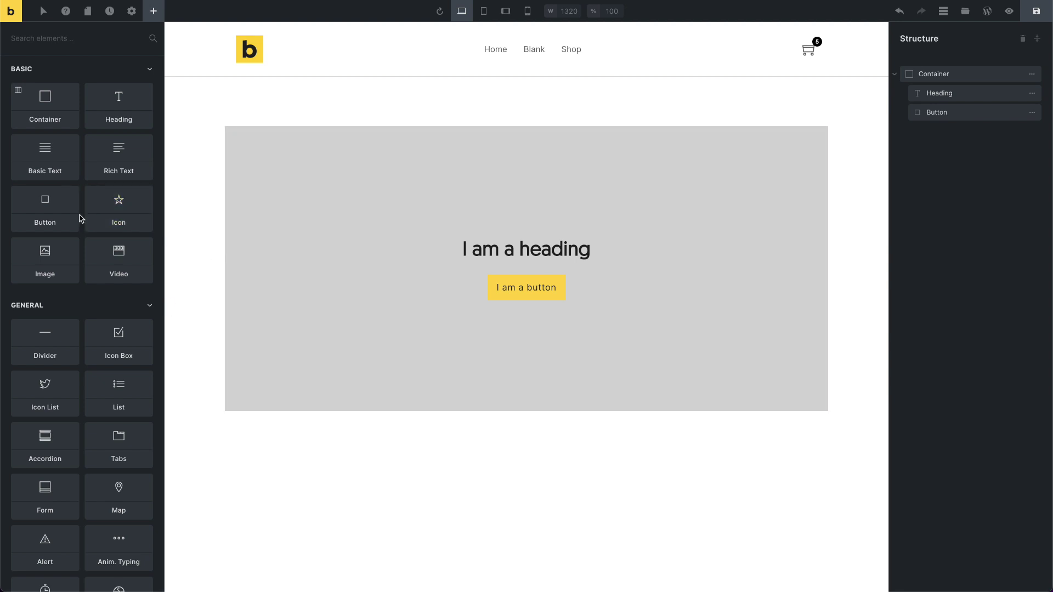
{"action": "left_click", "coordinate": [40, 165]}
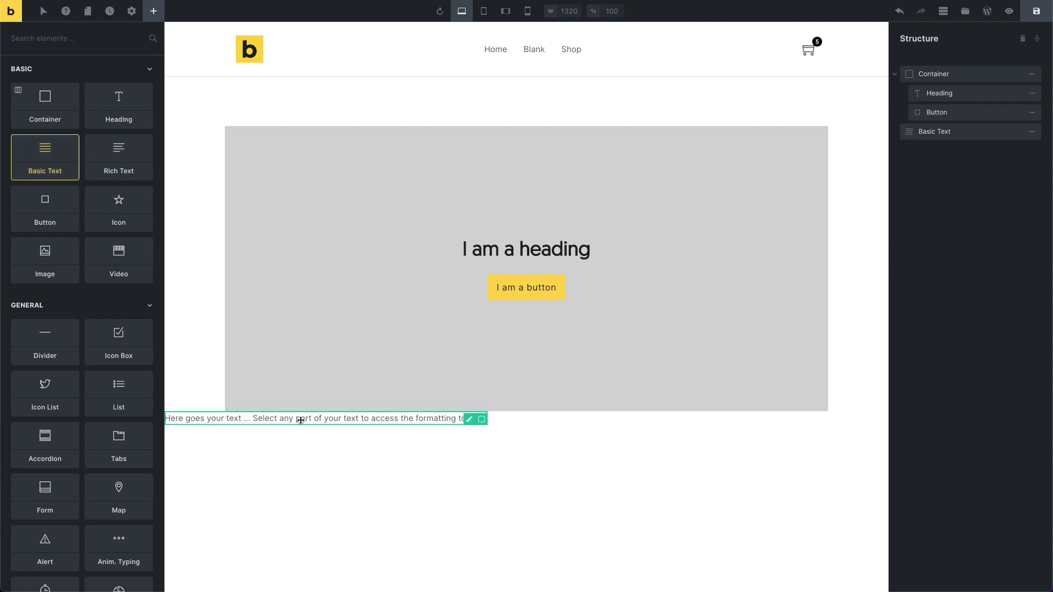
Add a container at the end of the page and nest the Basic Text inside it
{"action": "left_click", "coordinate": [61, 105]}
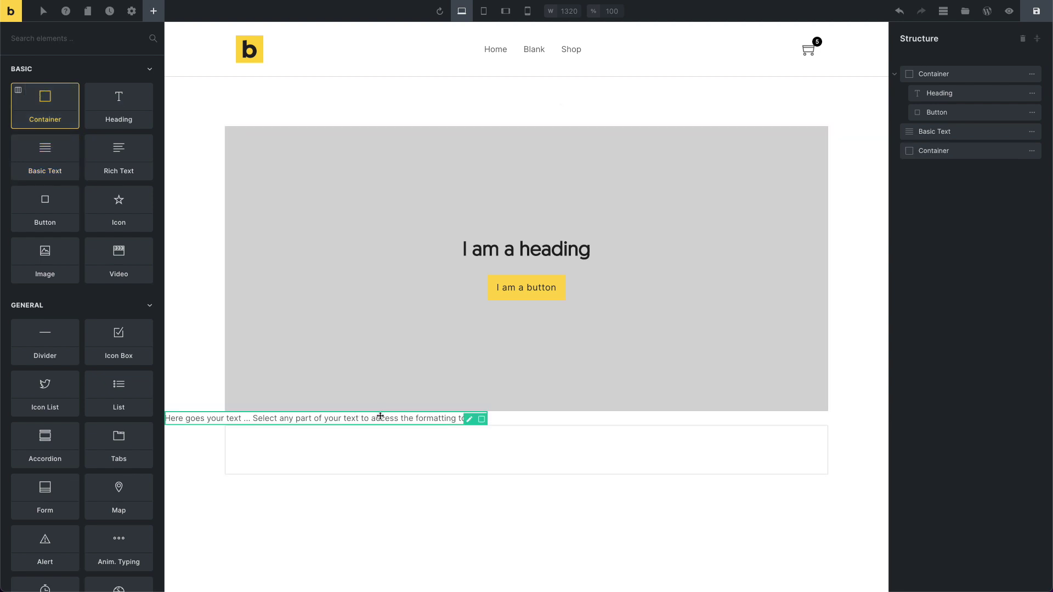
{"action": "left_click_drag", "start_coordinate": [468, 419], "coordinate": [468, 442]}
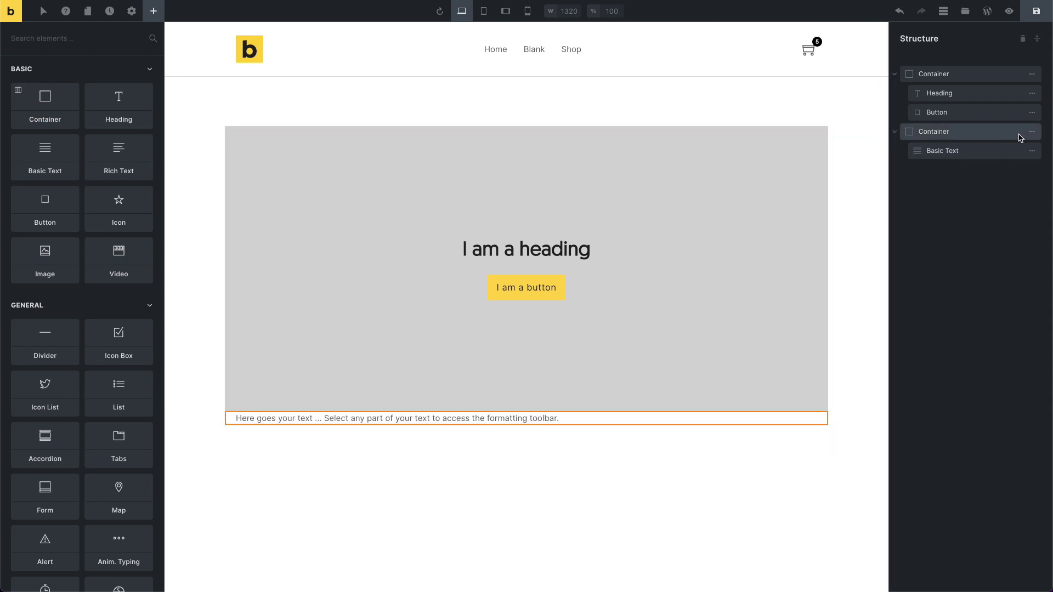
Move the Basic Text out of the new container to the root level and delete that container
{"action": "left_click_drag", "start_coordinate": [907, 150], "coordinate": [910, 163]}
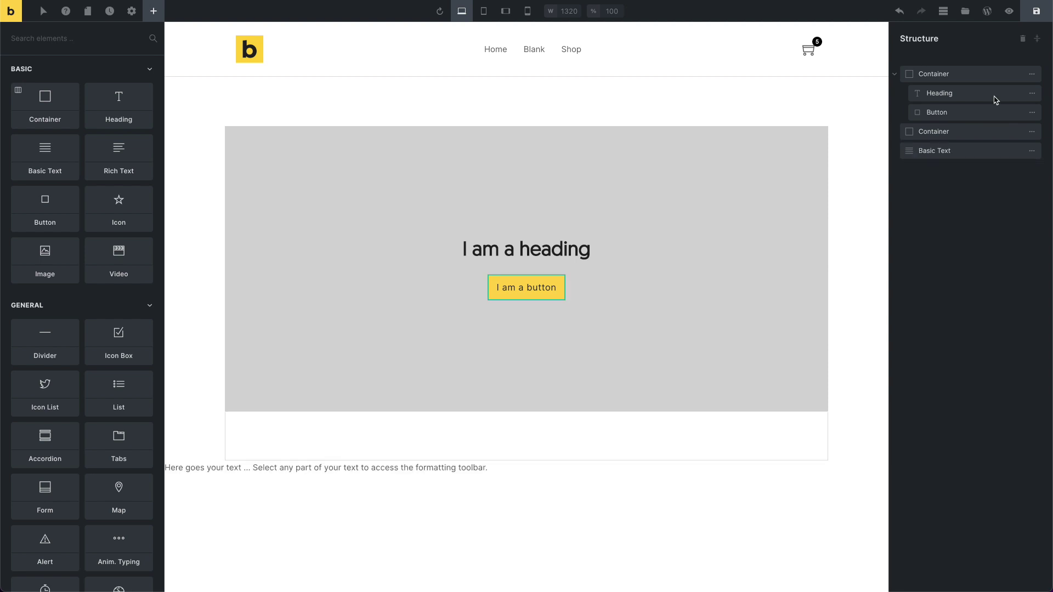
{"action": "left_click", "coordinate": [1032, 131]}
{"action": "left_click", "coordinate": [914, 131]}
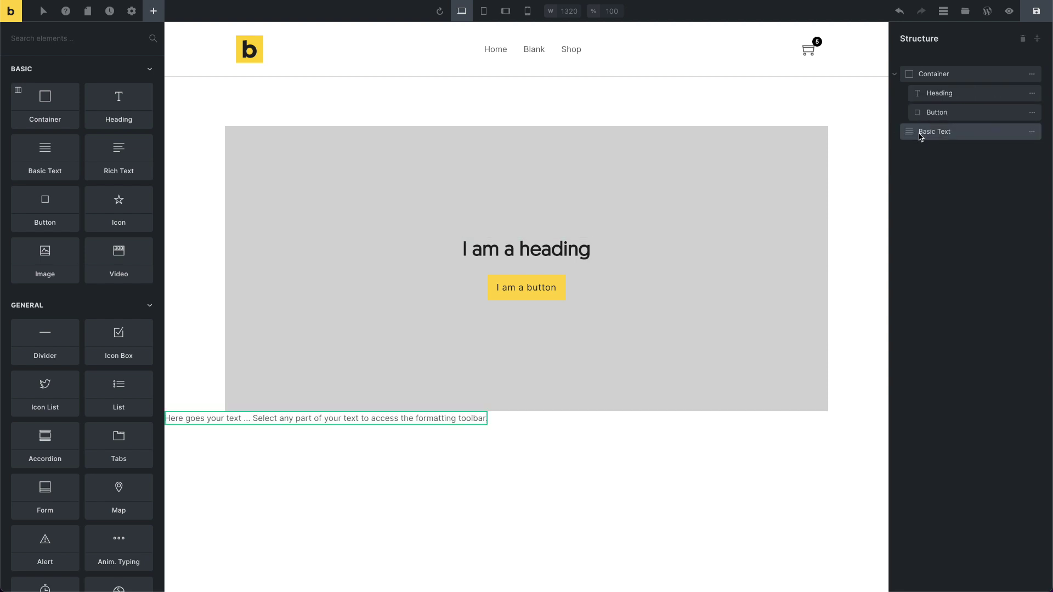
Wrap the root-level Basic Text in a container
{"action": "right_click", "coordinate": [370, 417]}
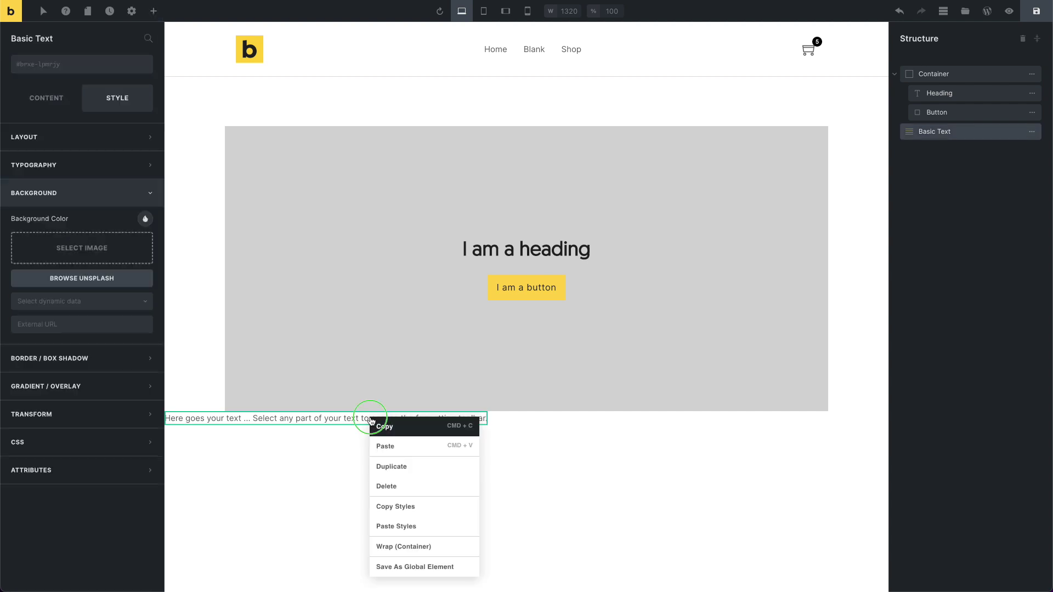
{"action": "left_click", "coordinate": [427, 547]}
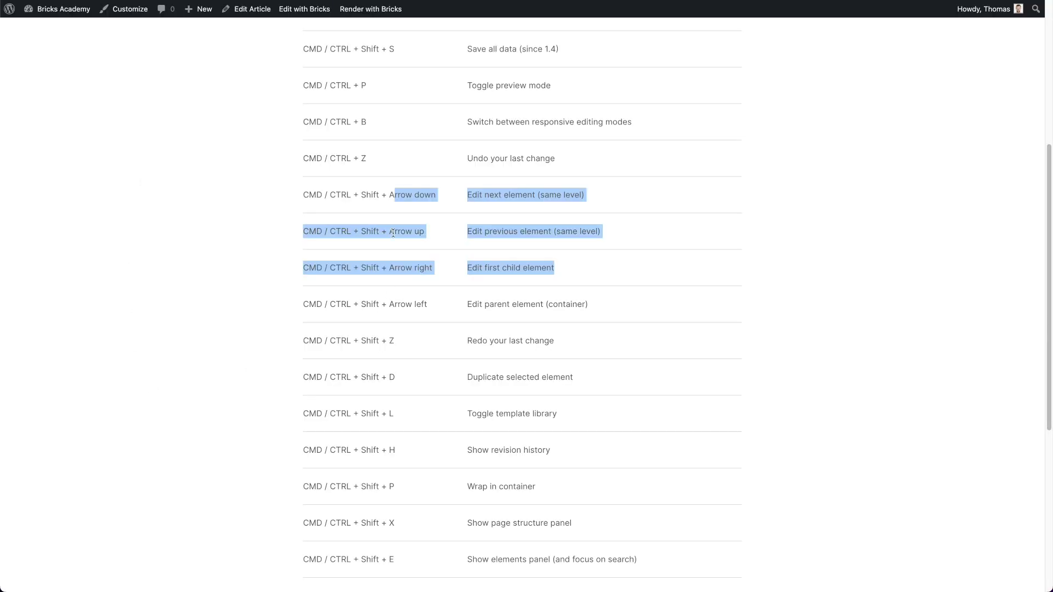
Highlight the CMD / CTRL + Shift + P shortcut listed for Wrap in container in the Keyboard Shortcuts article
{"action": "left_click", "coordinate": [510, 285]}
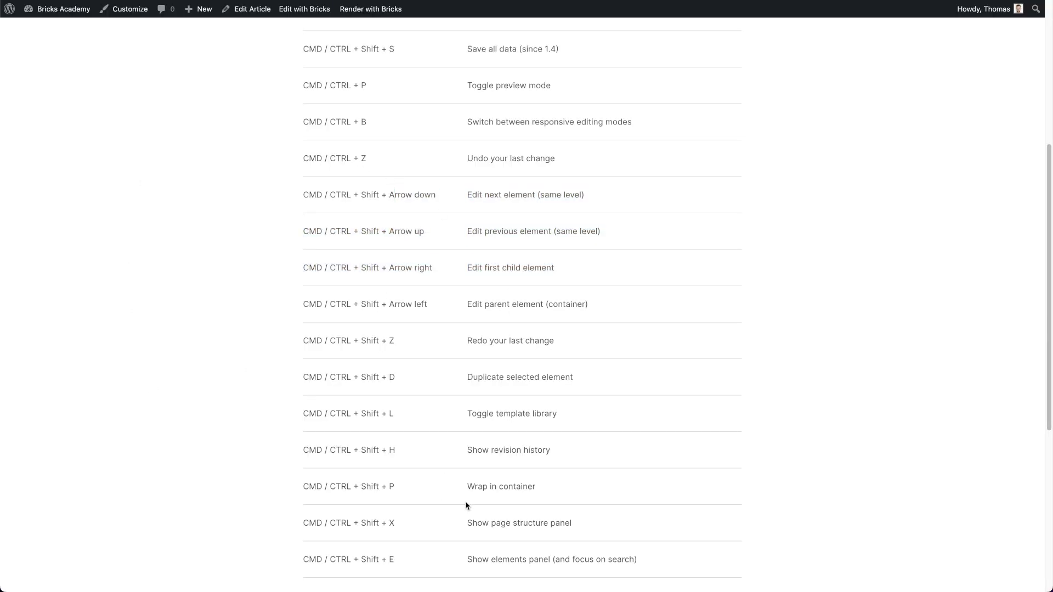
{"action": "left_click_drag", "start_coordinate": [400, 492], "coordinate": [323, 486]}
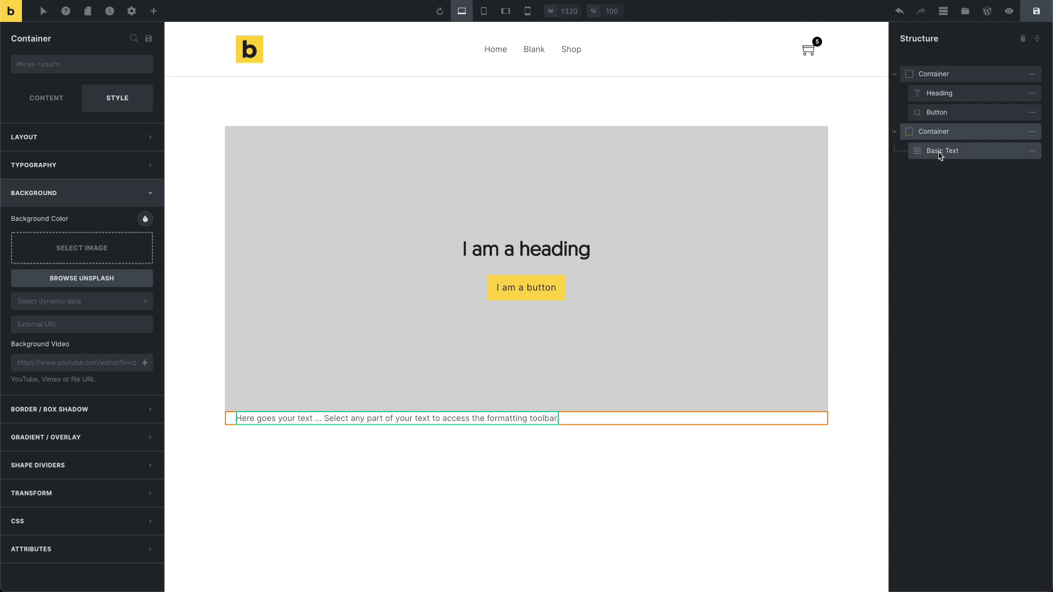
Wrap the Basic Text in a second container nested inside its existing container
{"action": "left_click", "coordinate": [940, 155]}
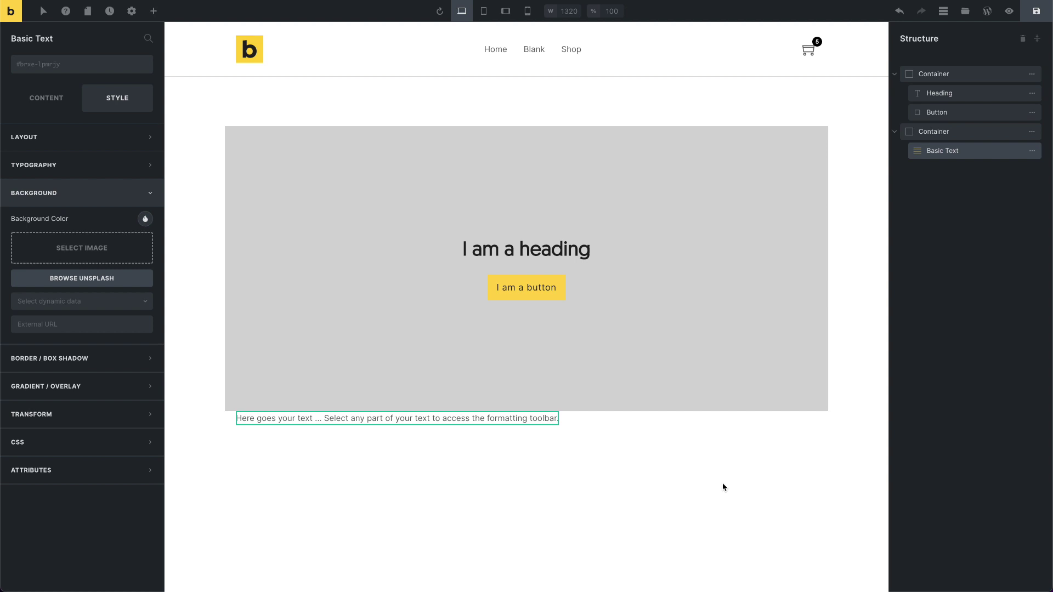
{"action": "key", "text": "super+alt+w"}
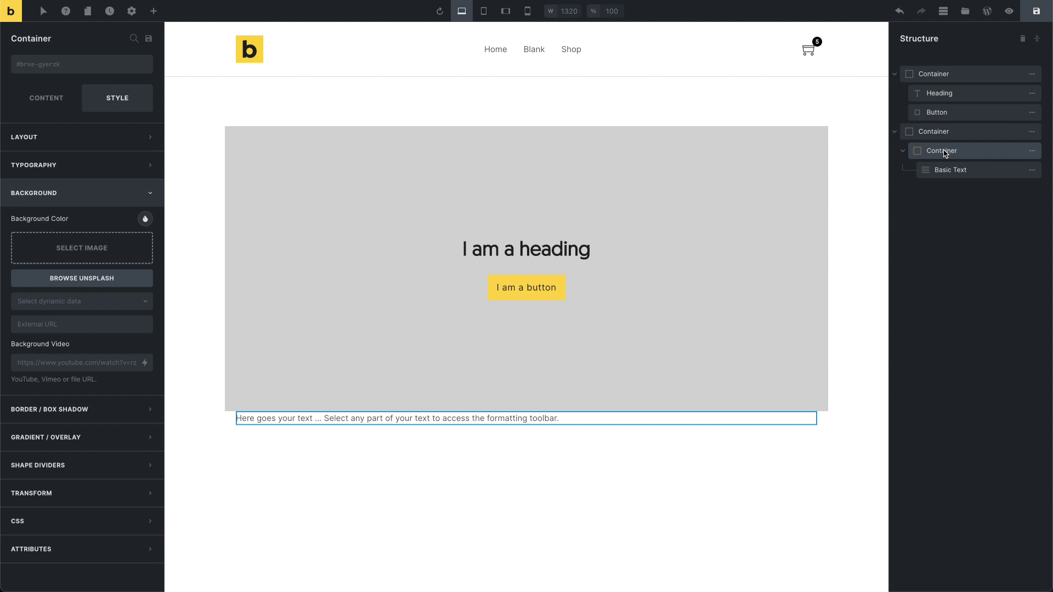
{"action": "left_click", "coordinate": [606, 509]}
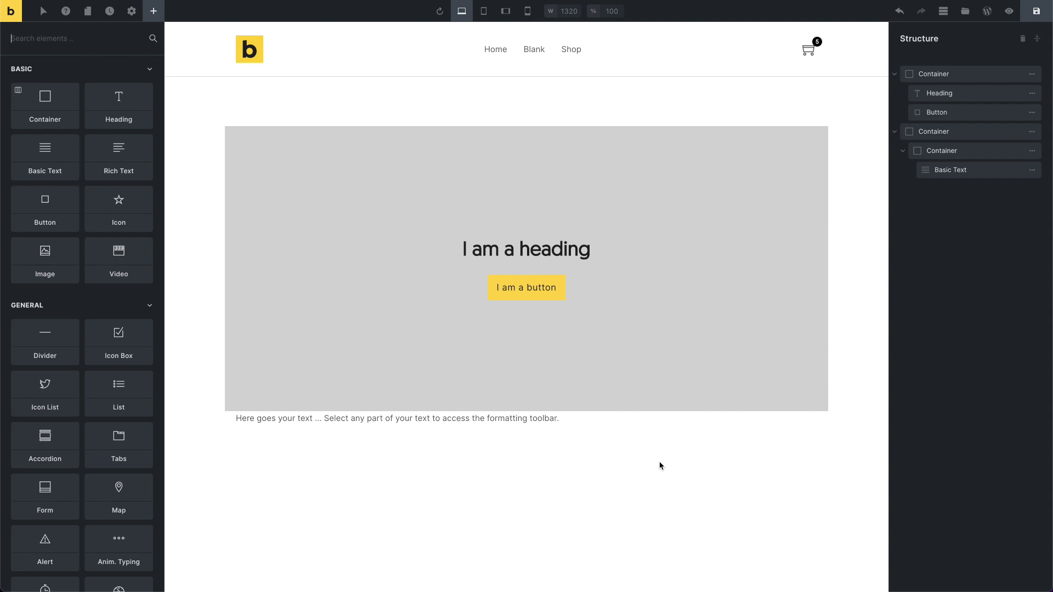
Duplicate the heading in the hero container and select the copy below it
{"action": "right_click", "coordinate": [523, 243]}
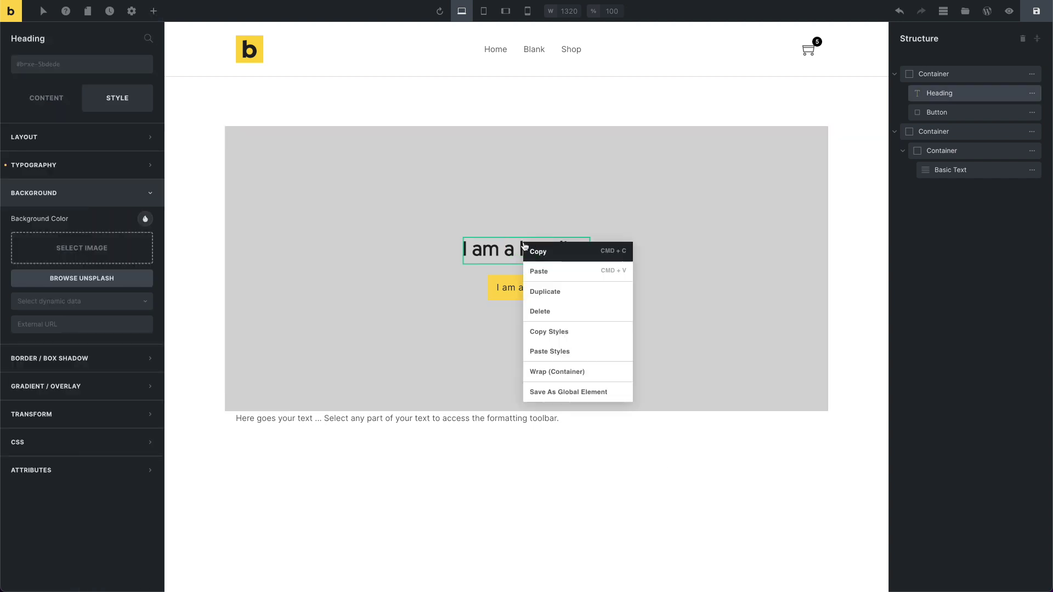
{"action": "left_click", "coordinate": [580, 296]}
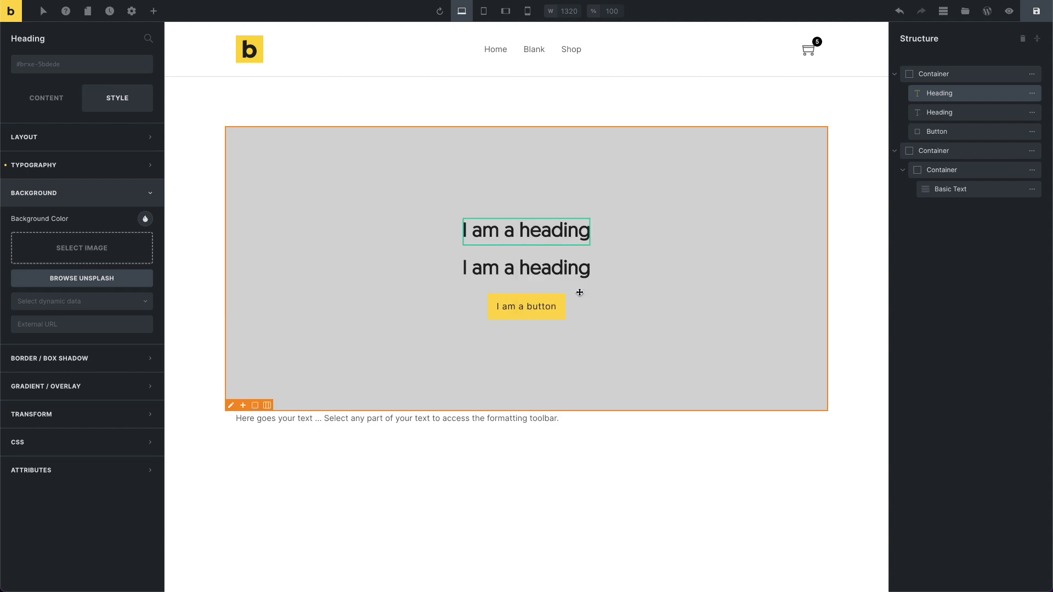
{"action": "left_click", "coordinate": [531, 272]}
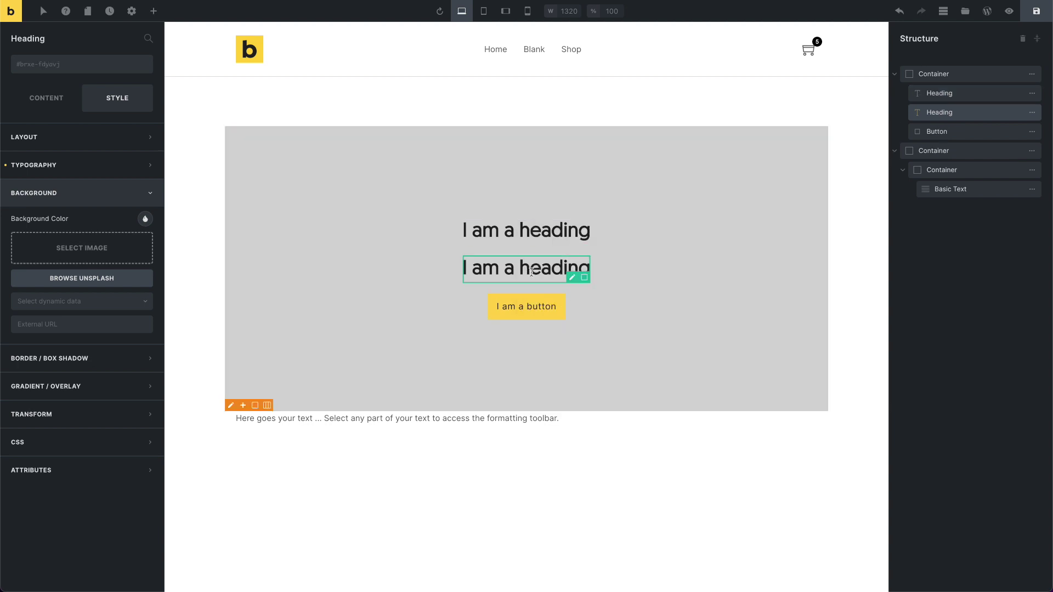
Duplicate the selected second heading four more times in the hero container
{"action": "left_click", "coordinate": [61, 96]}
{"action": "left_click", "coordinate": [33, 408]}
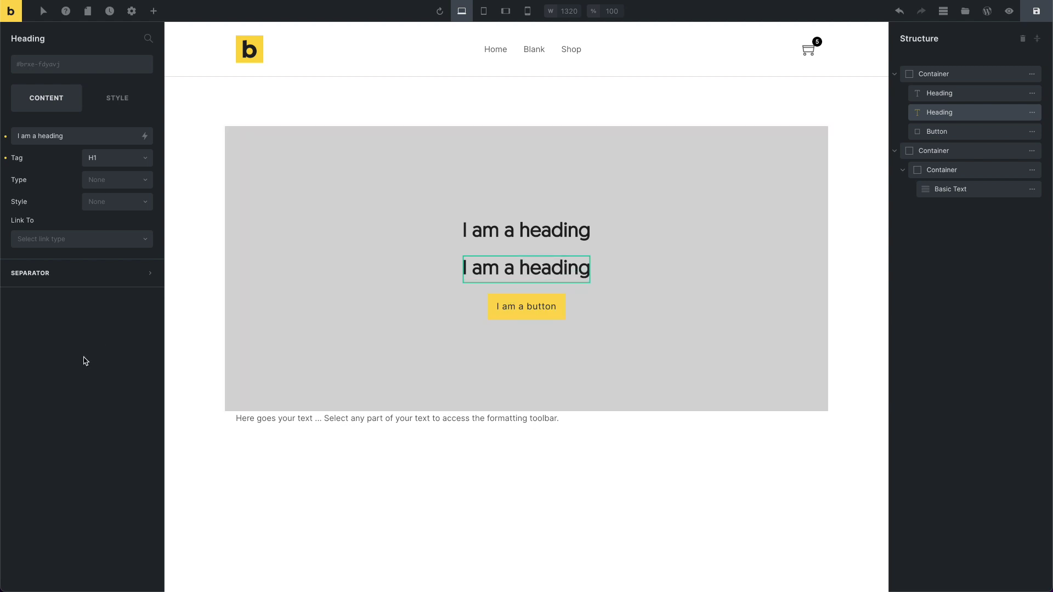
{"action": "left_click", "coordinate": [85, 361]}
{"action": "key", "text": "super+d"}
{"action": "key", "text": "super+d"}
{"action": "key", "text": "super+d"}
{"action": "key", "text": "super+d"}
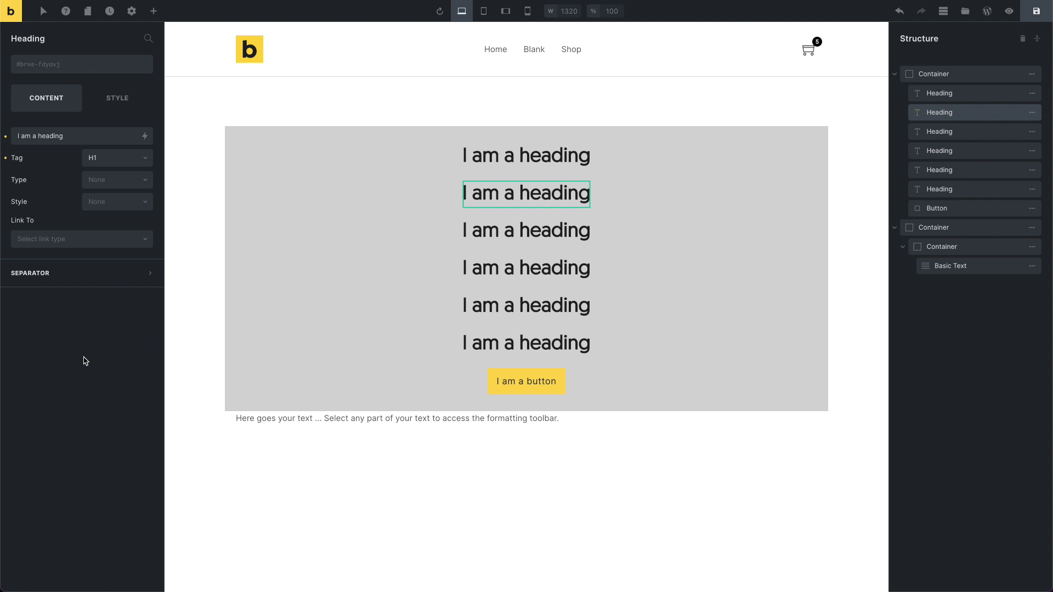
Undo all five heading duplications in the hero container, leaving only the original heading
{"action": "key", "text": "super+z"}
{"action": "key", "text": "super+z"}
{"action": "key", "text": "super+z"}
{"action": "key", "text": "super+z"}
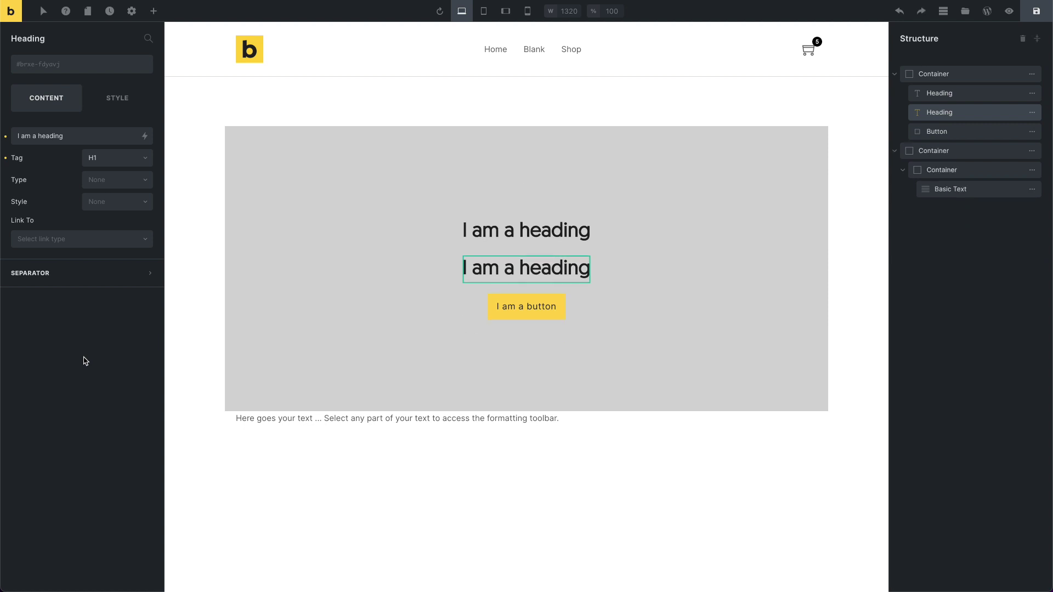
{"action": "key", "text": "super+z"}
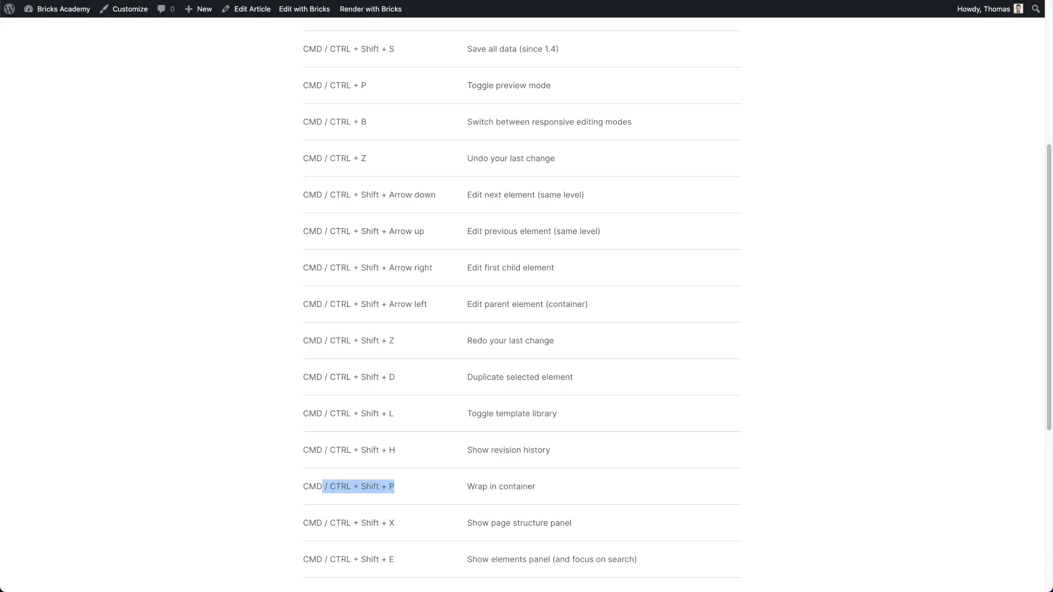
Highlight the CMD / CTRL + Shift + Arrow down and Arrow up shortcuts in the Keyboard Shortcuts article, and clear the highlight
{"action": "left_click", "coordinate": [92, 401]}
{"action": "left_click_drag", "start_coordinate": [300, 192], "coordinate": [503, 219]}
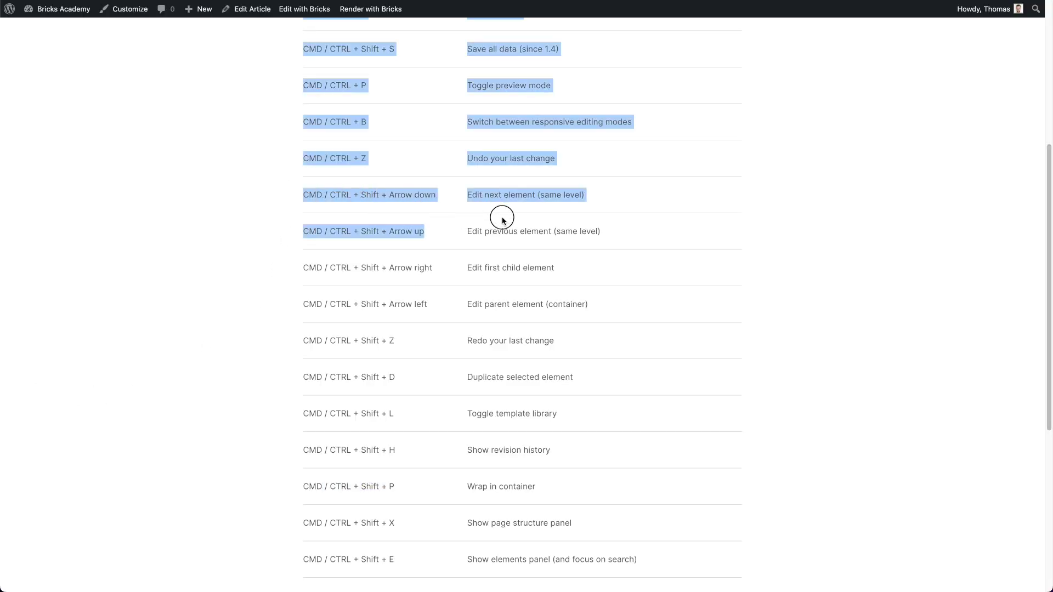
{"action": "left_click", "coordinate": [268, 202]}
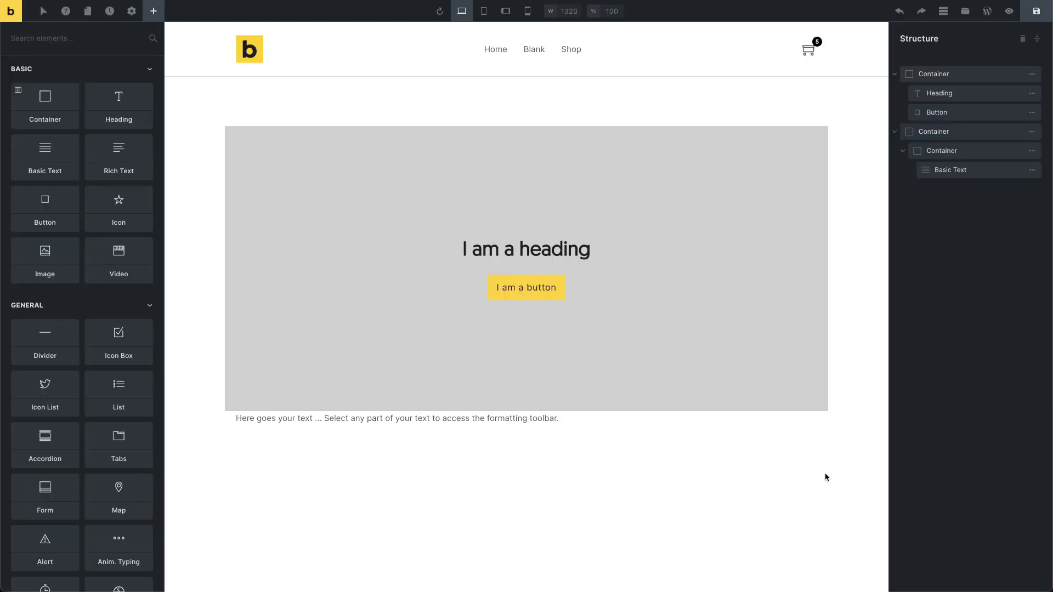
Step the selection from the hero container through the two text containers to the Basic Text, and back up to the hero container
{"action": "key", "text": "Down"}
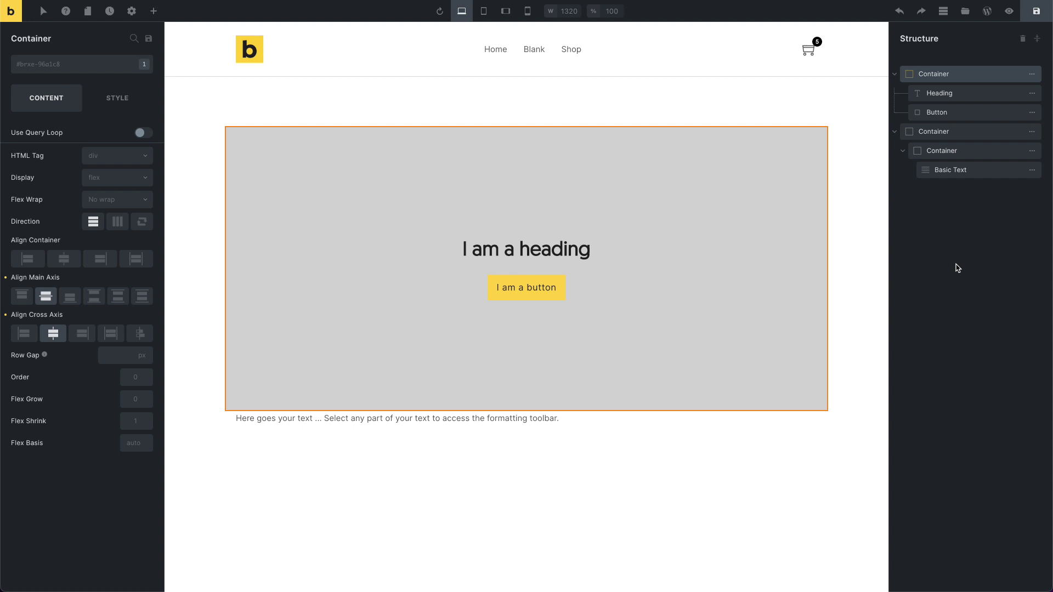
{"action": "key", "text": "Down"}
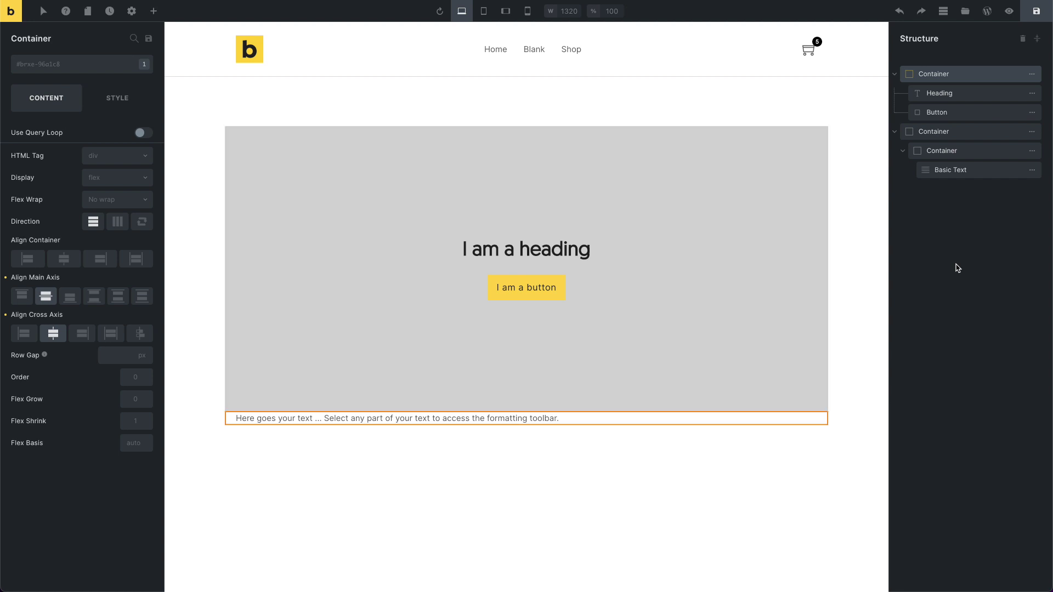
{"action": "left_click", "coordinate": [927, 378]}
{"action": "key", "text": "Return"}
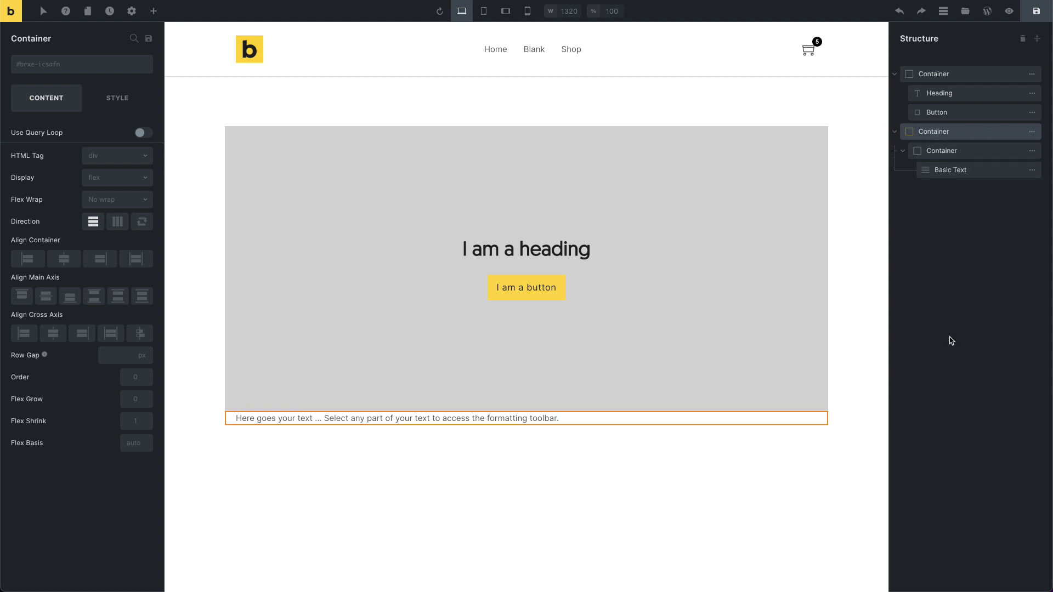
{"action": "key", "text": "Down"}
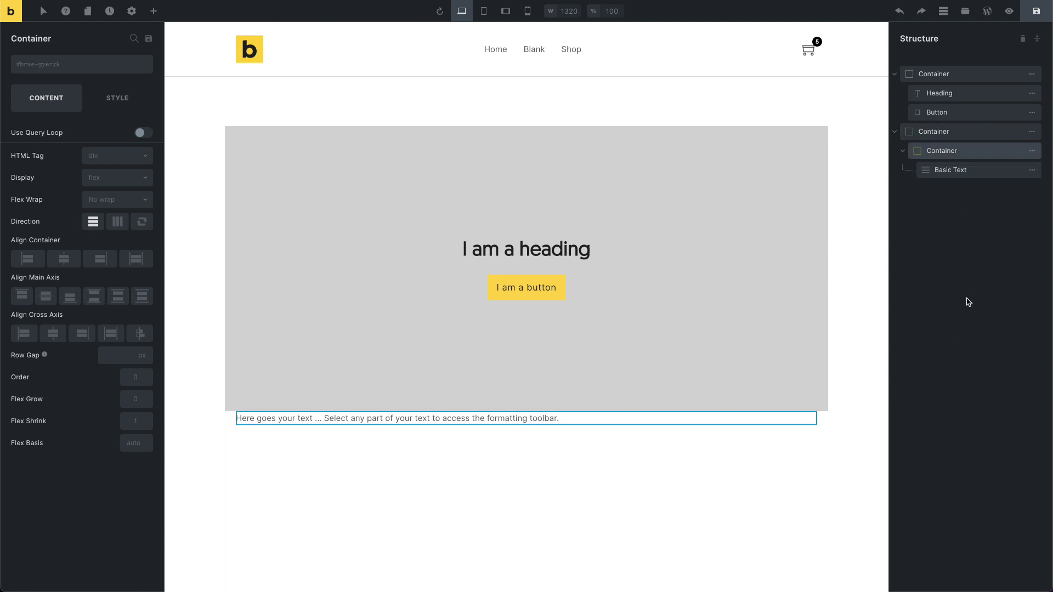
{"action": "key", "text": "Down"}
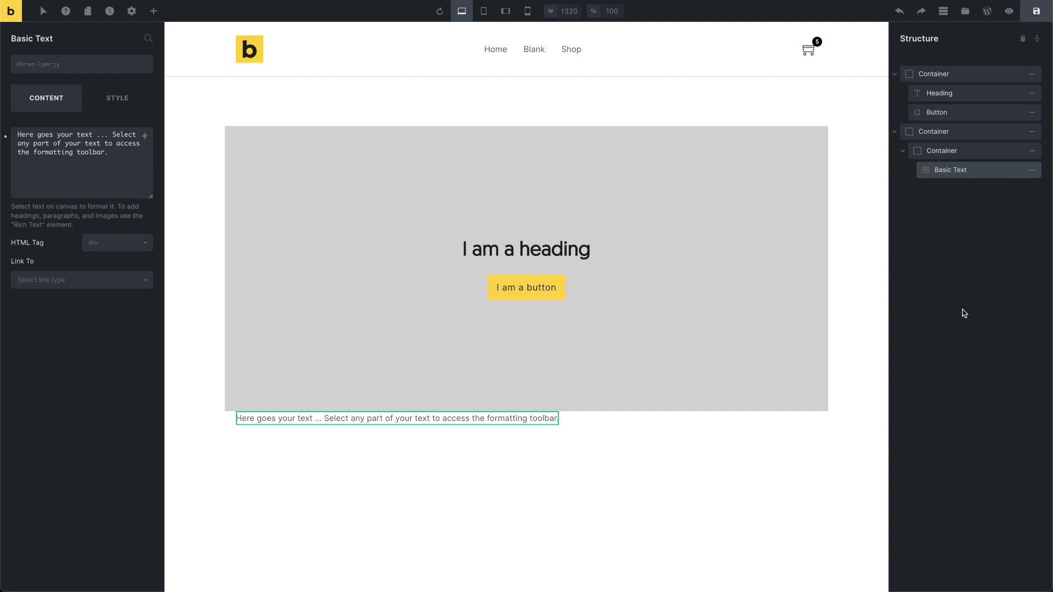
{"action": "key", "text": "Up"}
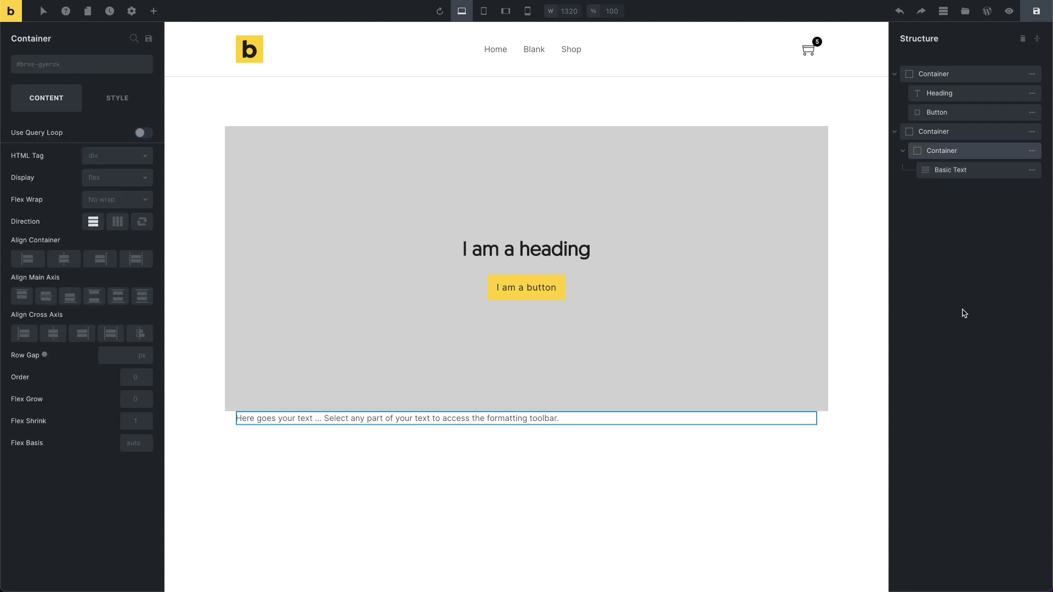
{"action": "key", "text": "Up"}
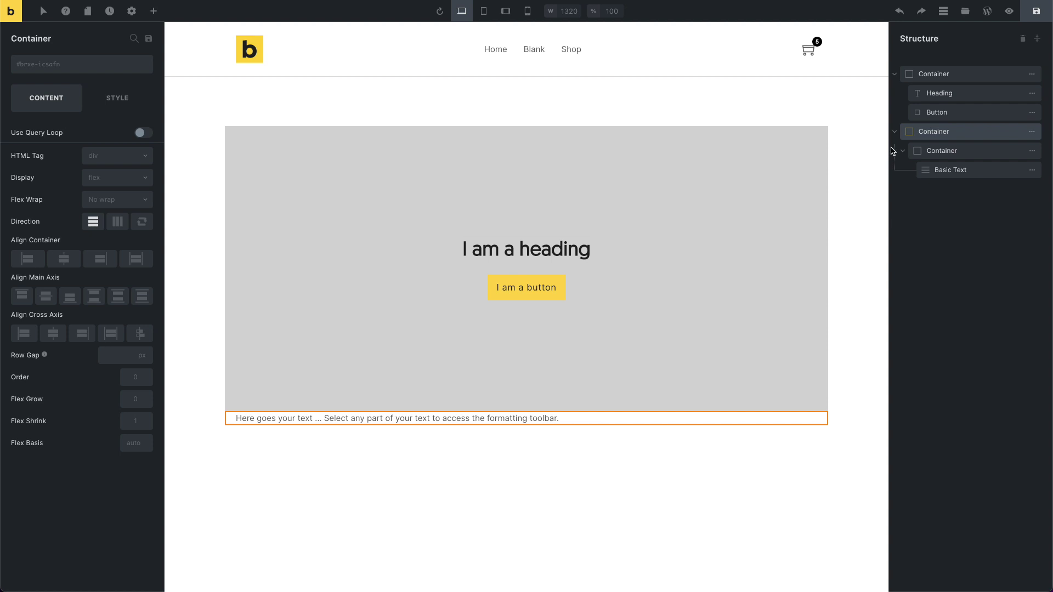
{"action": "left_click", "coordinate": [934, 74]}
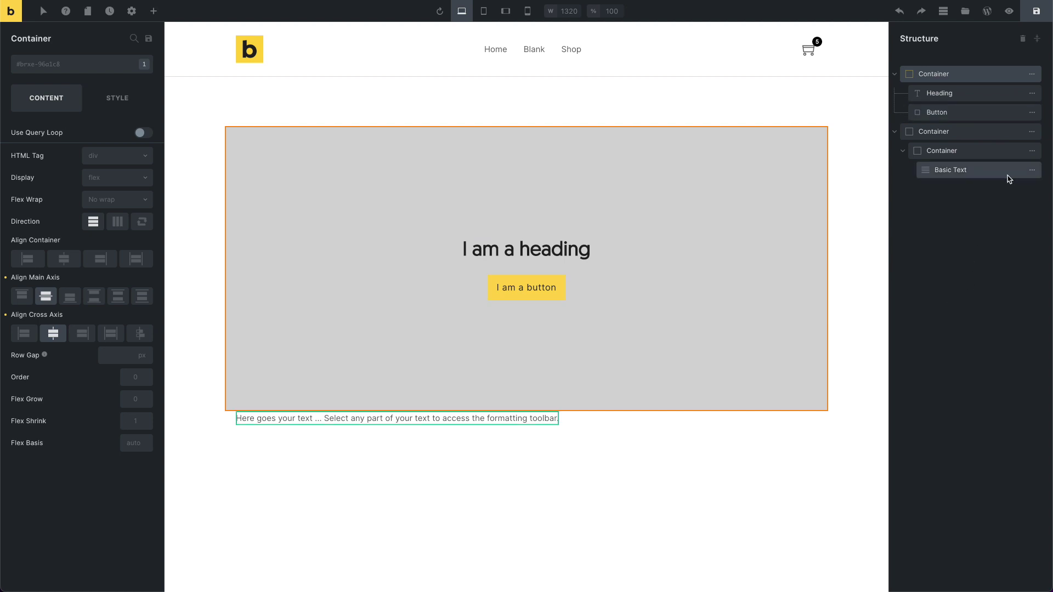
Edit the Basic Text from its structure entry and add the custom CSS root {color: red}, then deselect it
{"action": "mouse_move", "coordinate": [1041, 172]}
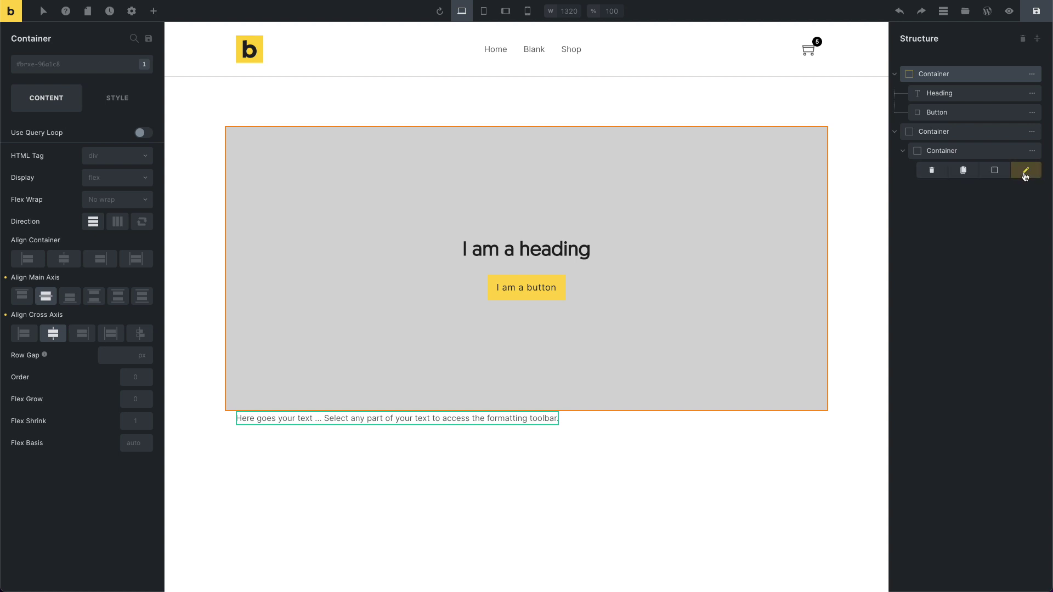
{"action": "left_click", "coordinate": [1025, 171]}
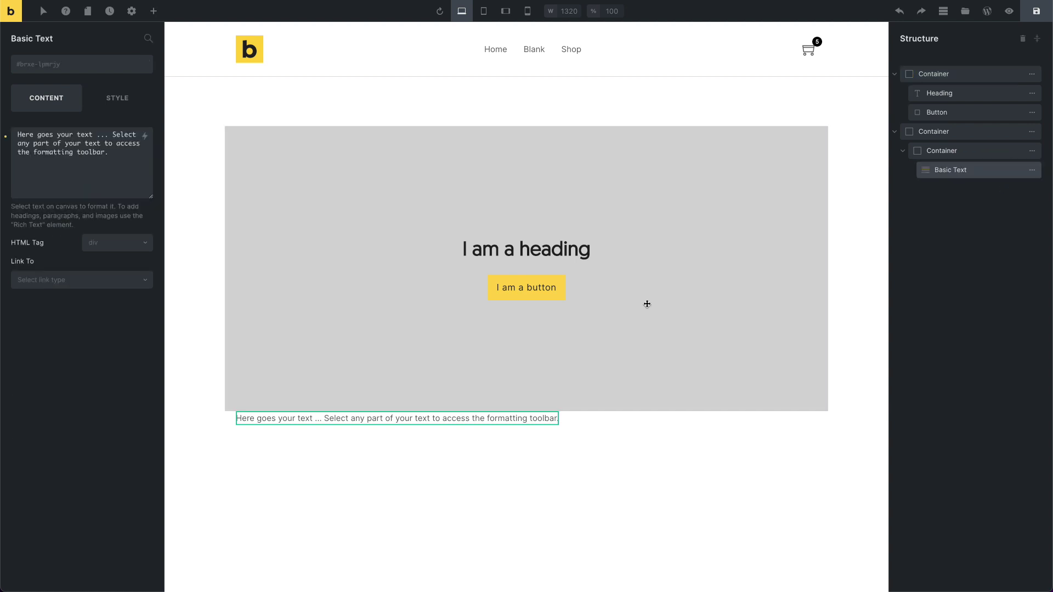
{"action": "left_click", "coordinate": [113, 98]}
{"action": "left_click", "coordinate": [55, 442]}
{"action": "left_click", "coordinate": [82, 430]}
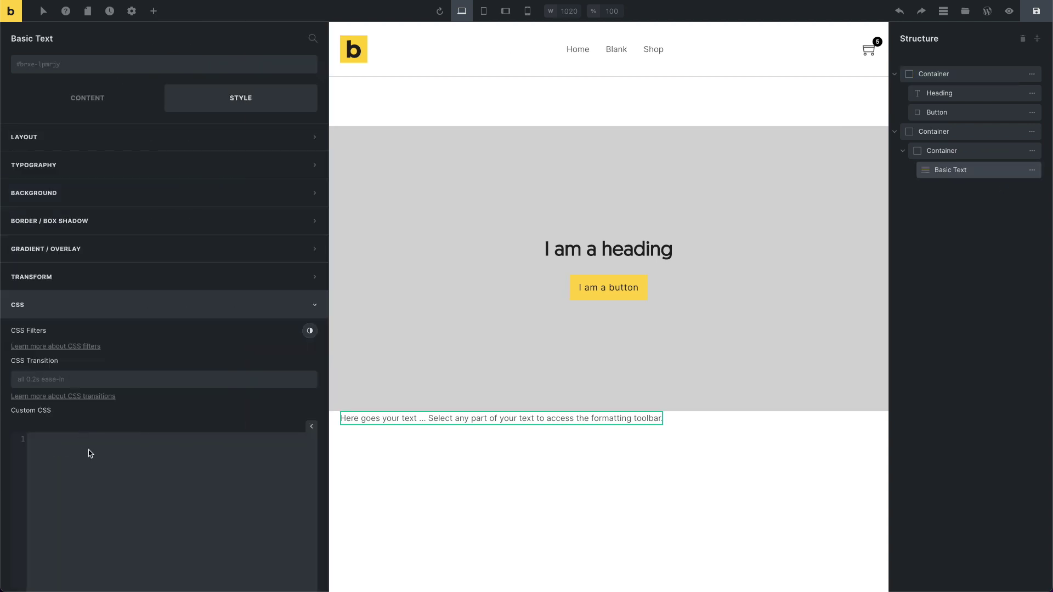
{"action": "type", "text": "root {color: red"}
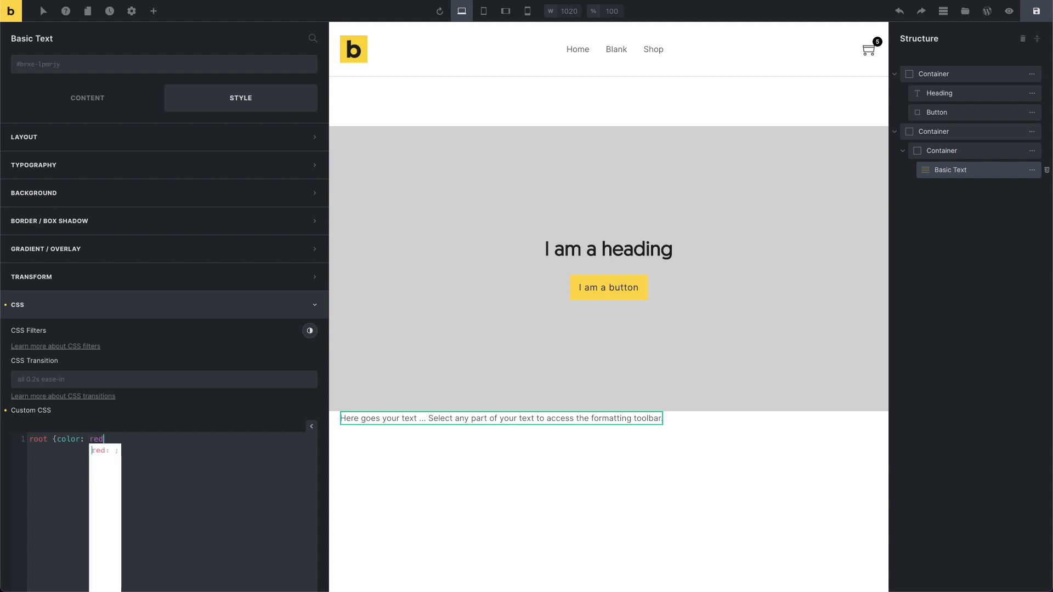
{"action": "type", "text": "}"}
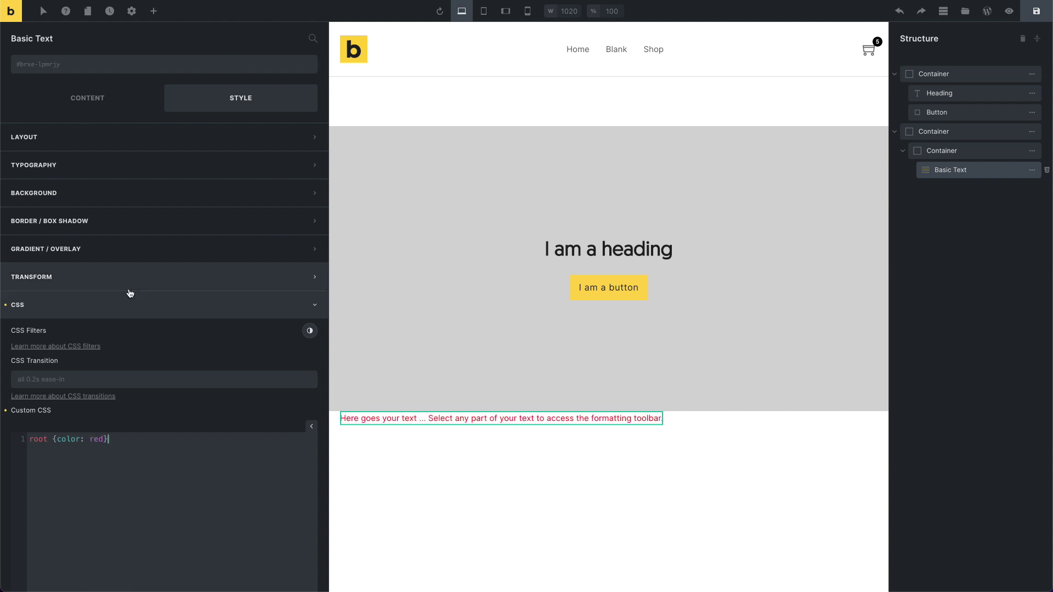
{"action": "left_click", "coordinate": [772, 487]}
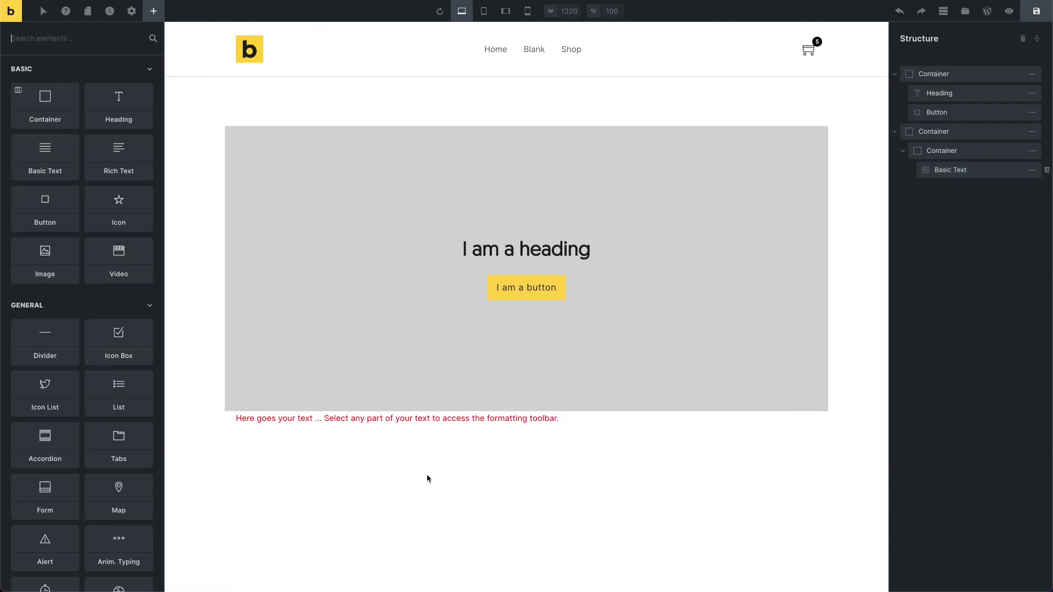
Open the Basic Text's custom CSS from its structure entry, clear it and deselect the element
{"action": "left_click", "coordinate": [1046, 172]}
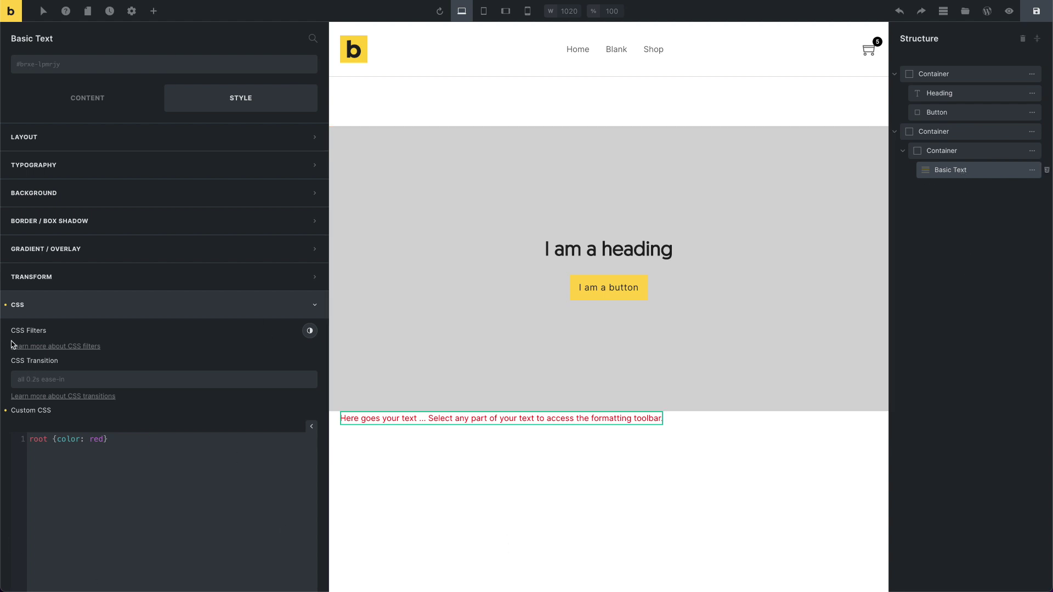
{"action": "left_click", "coordinate": [7, 308]}
{"action": "left_click", "coordinate": [744, 473]}
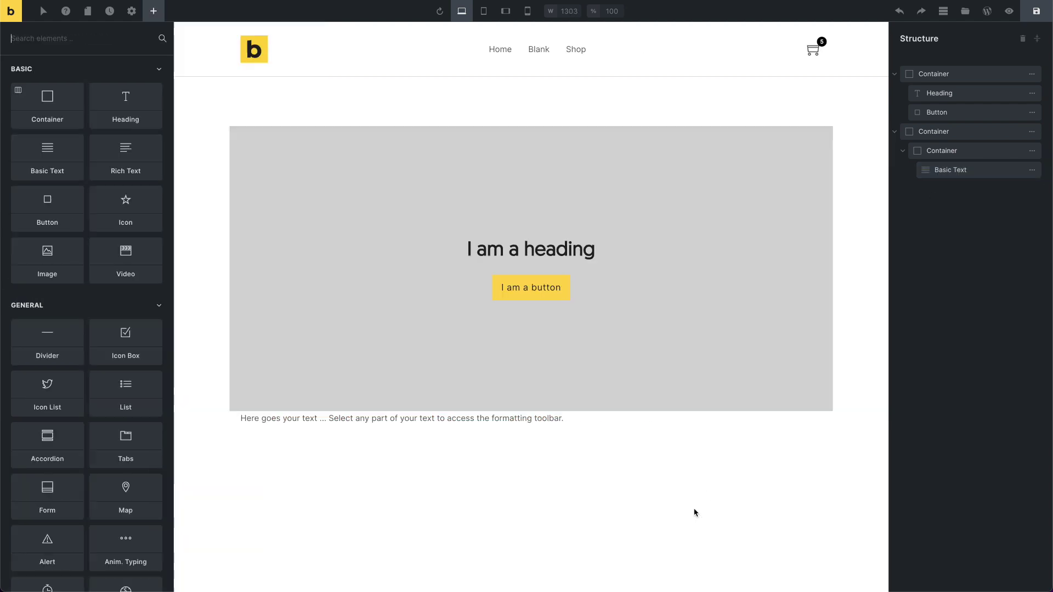
Open the JSON import area for CSS classes from the heading's class list and cancel it without importing
{"action": "mouse_move", "coordinate": [1039, 172]}
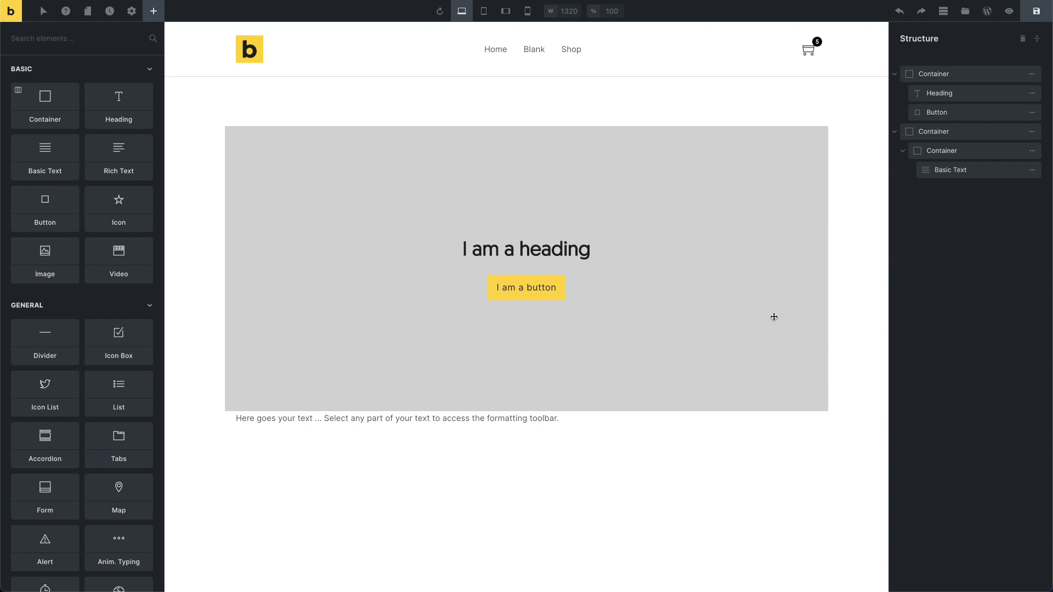
{"action": "left_click", "coordinate": [486, 246]}
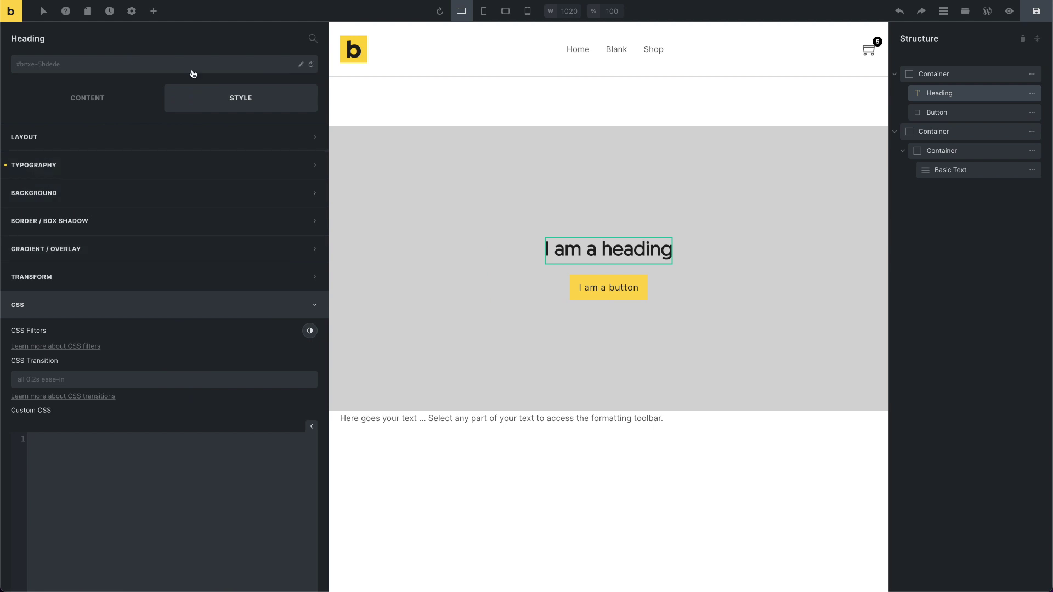
{"action": "left_click", "coordinate": [76, 65]}
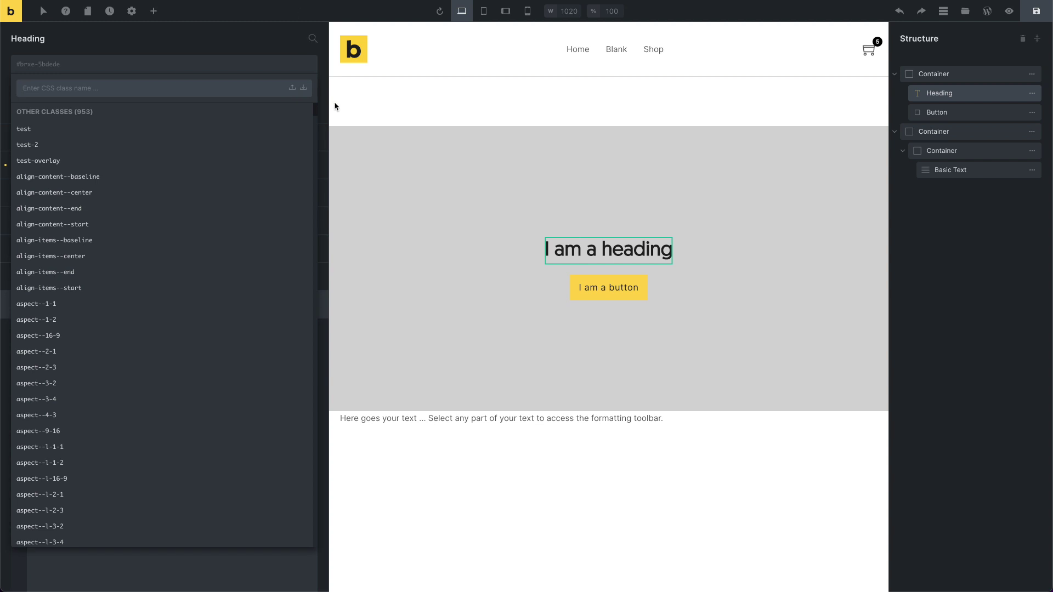
{"action": "left_click", "coordinate": [304, 91]}
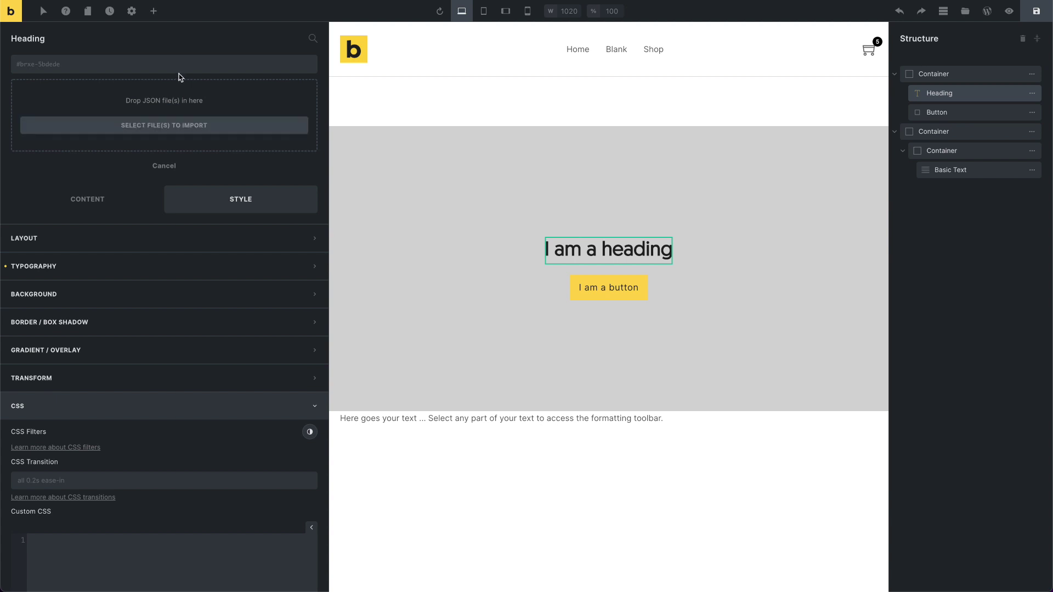
{"action": "left_click", "coordinate": [174, 167]}
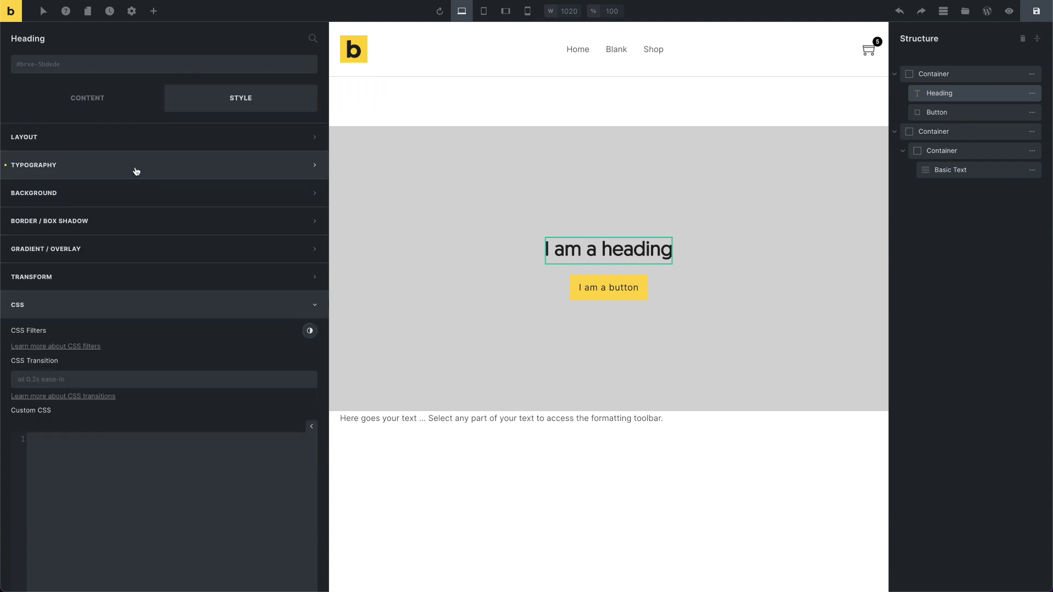
{"action": "left_click", "coordinate": [510, 534]}
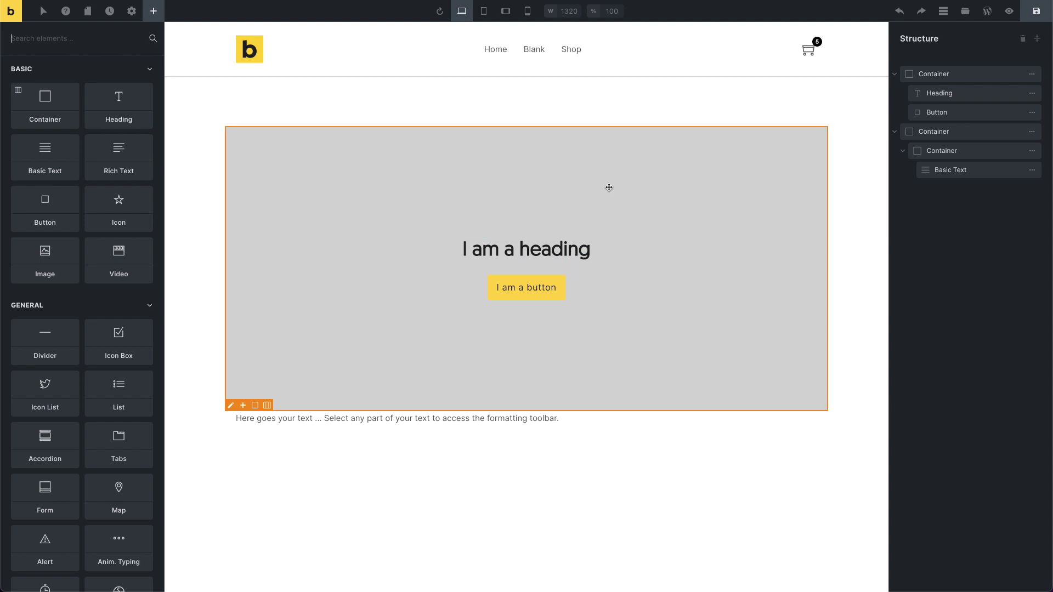
Assign the existing CSS class test to the hero heading and open the class's style settings
{"action": "left_click", "coordinate": [527, 247]}
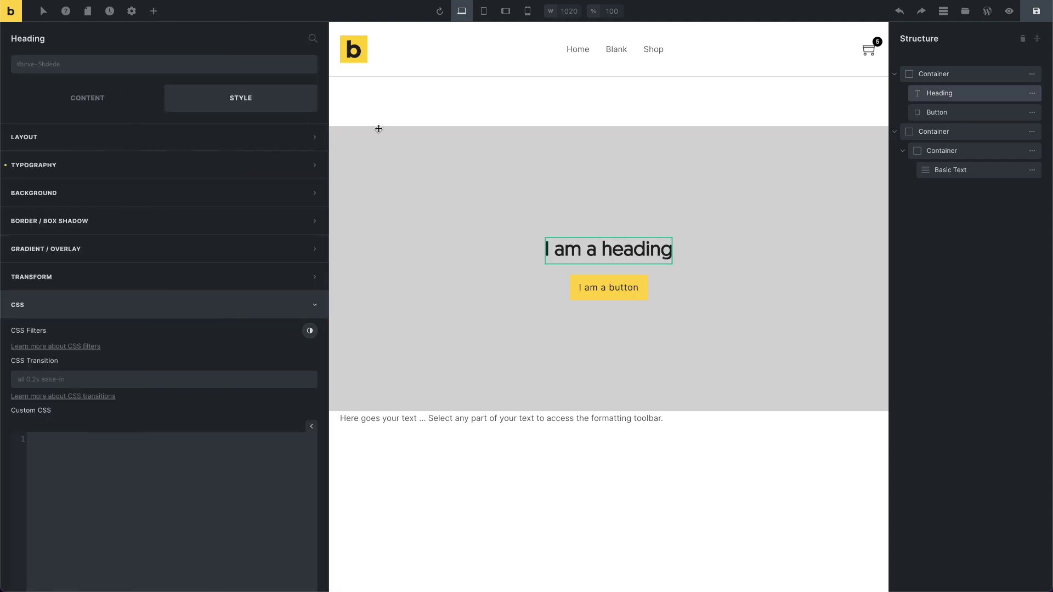
{"action": "left_click", "coordinate": [83, 109]}
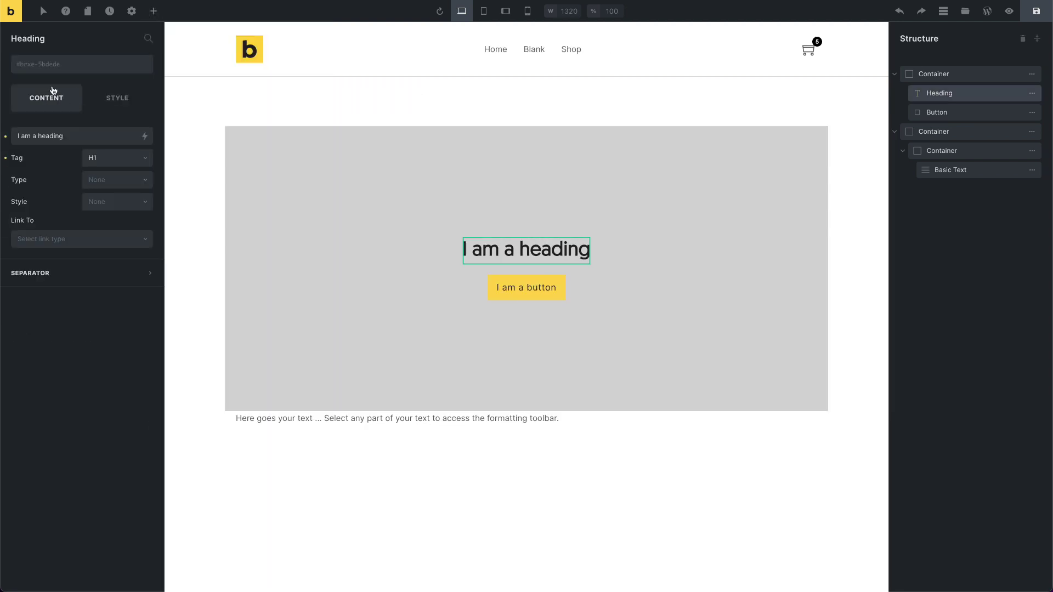
{"action": "left_click", "coordinate": [43, 60]}
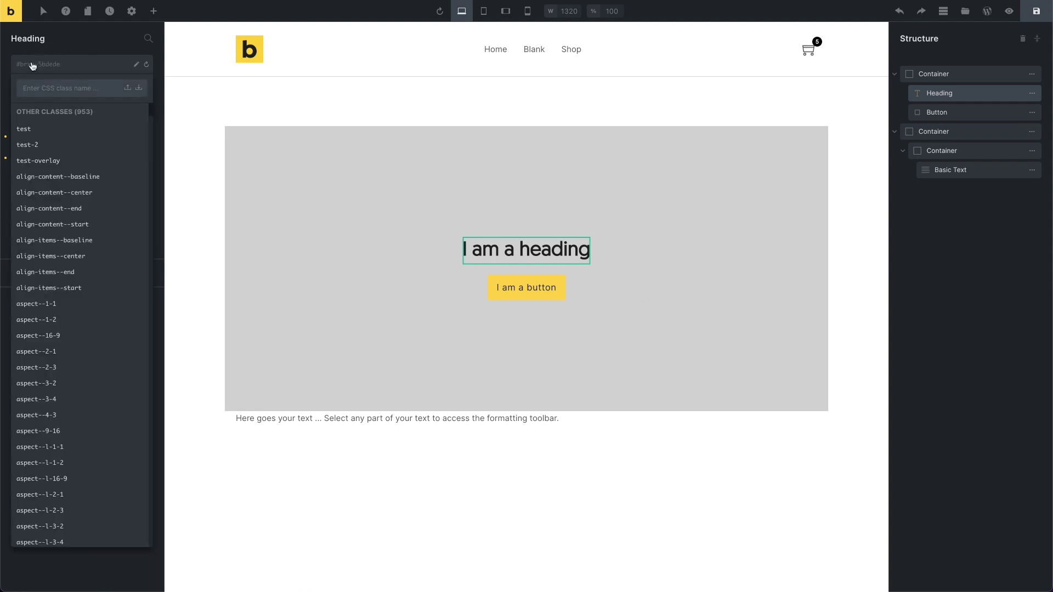
{"action": "left_click", "coordinate": [57, 134]}
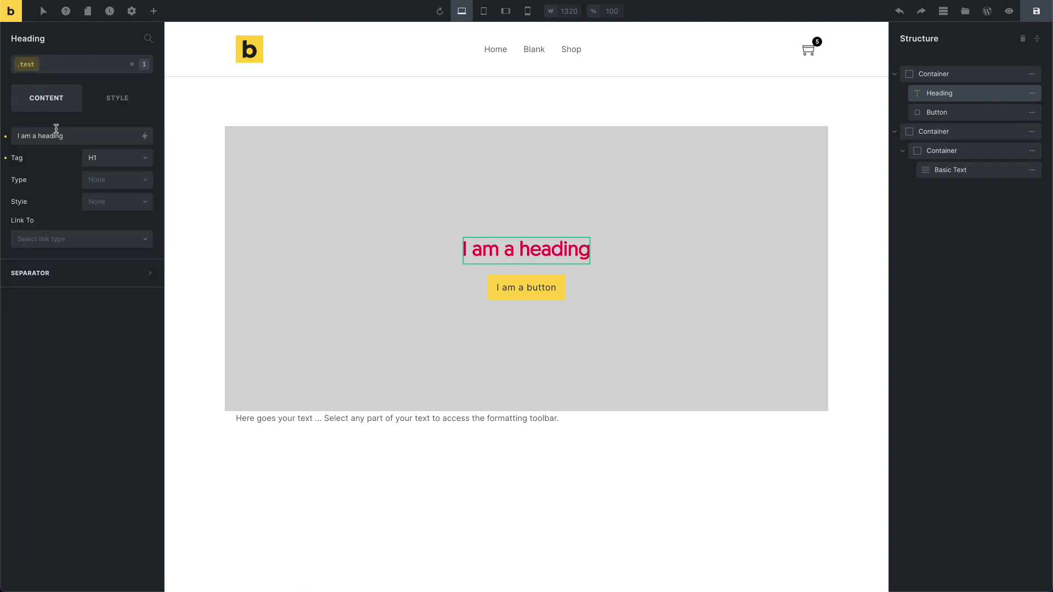
{"action": "left_click", "coordinate": [115, 104]}
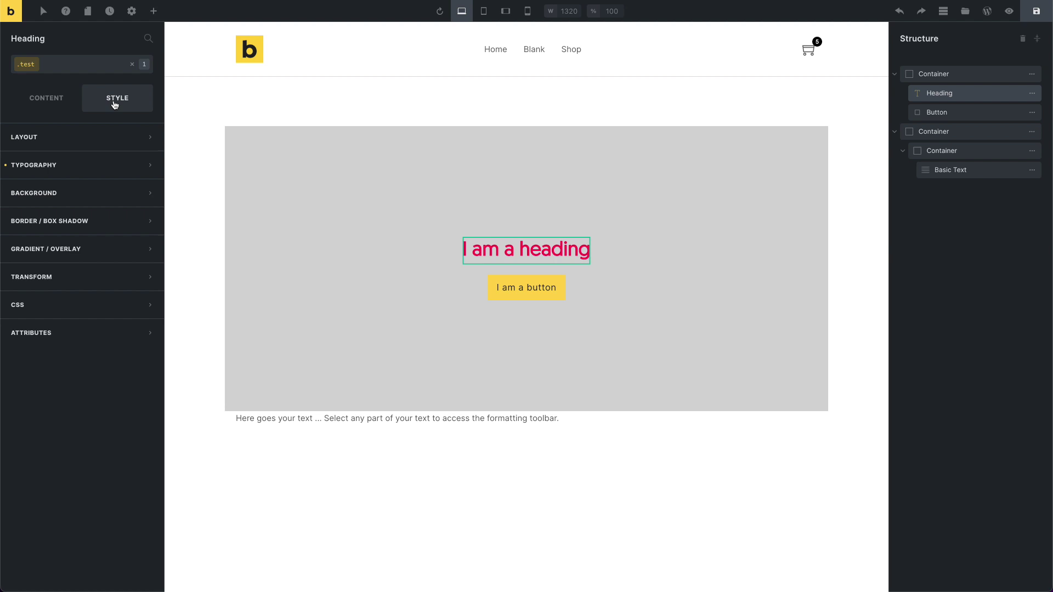
Lock the heading's .test class and check its typography and layout settings
{"action": "left_click", "coordinate": [87, 174]}
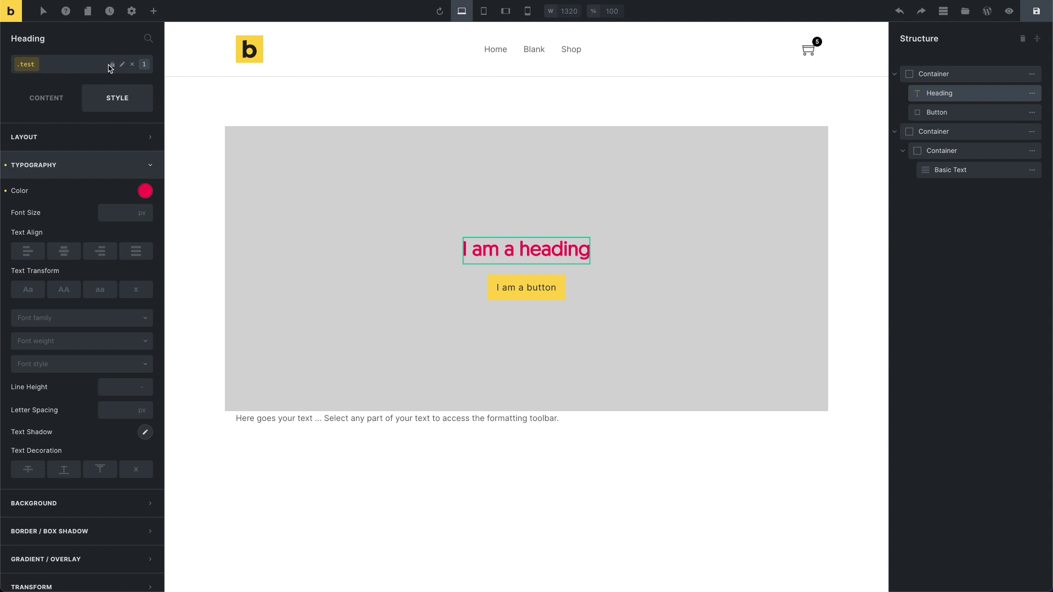
{"action": "left_click", "coordinate": [113, 65]}
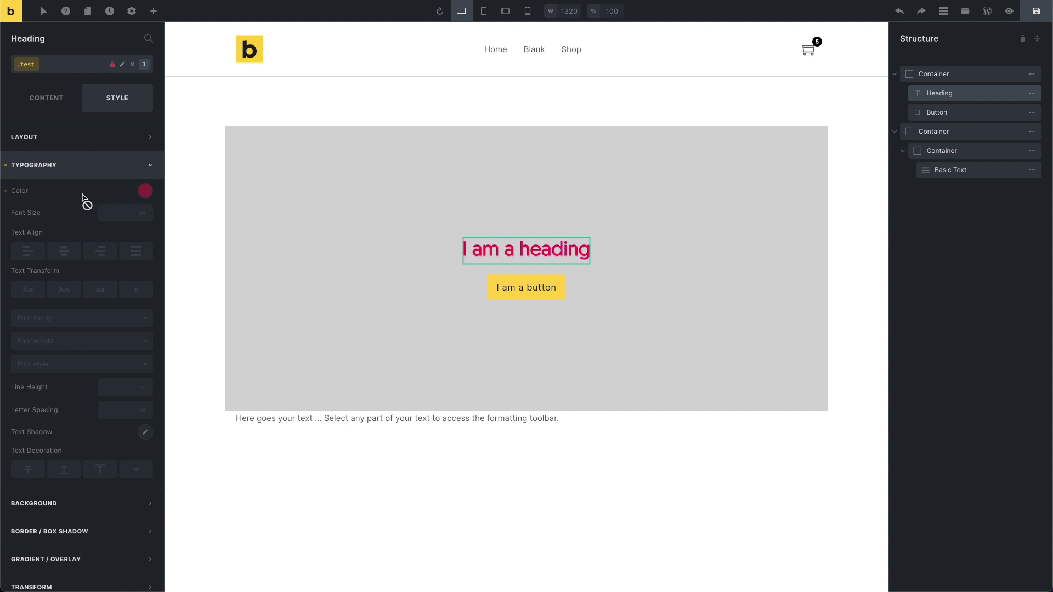
{"action": "left_click", "coordinate": [15, 169]}
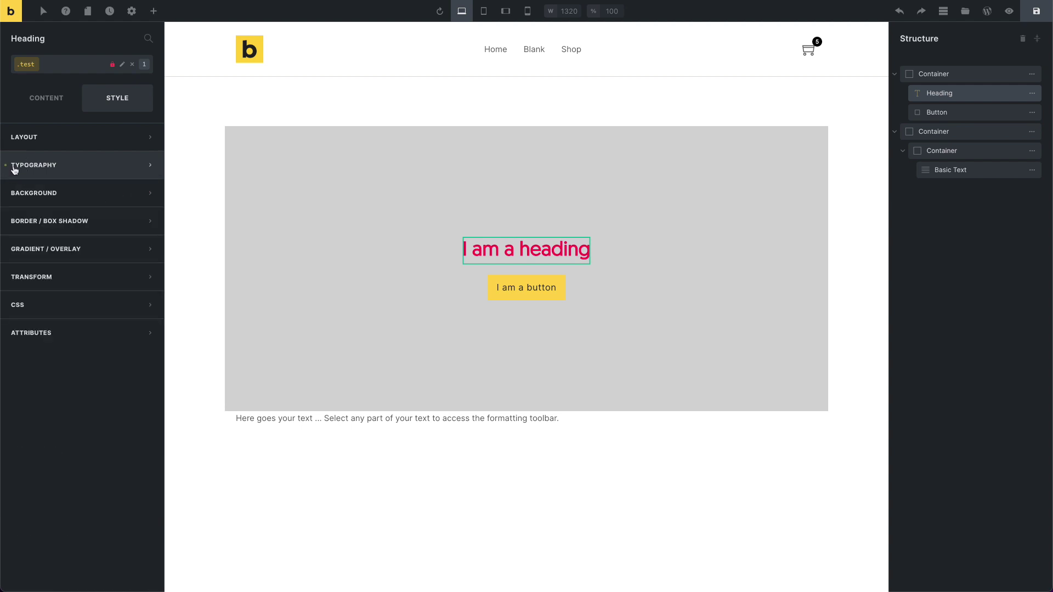
{"action": "left_click", "coordinate": [80, 168]}
{"action": "left_click", "coordinate": [75, 148]}
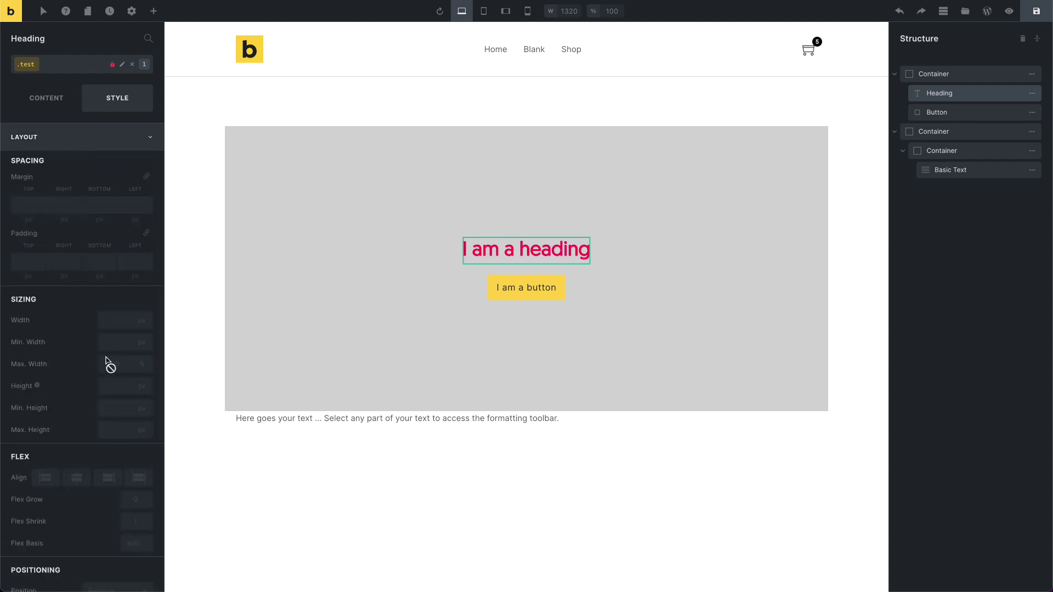
{"action": "left_click", "coordinate": [101, 140]}
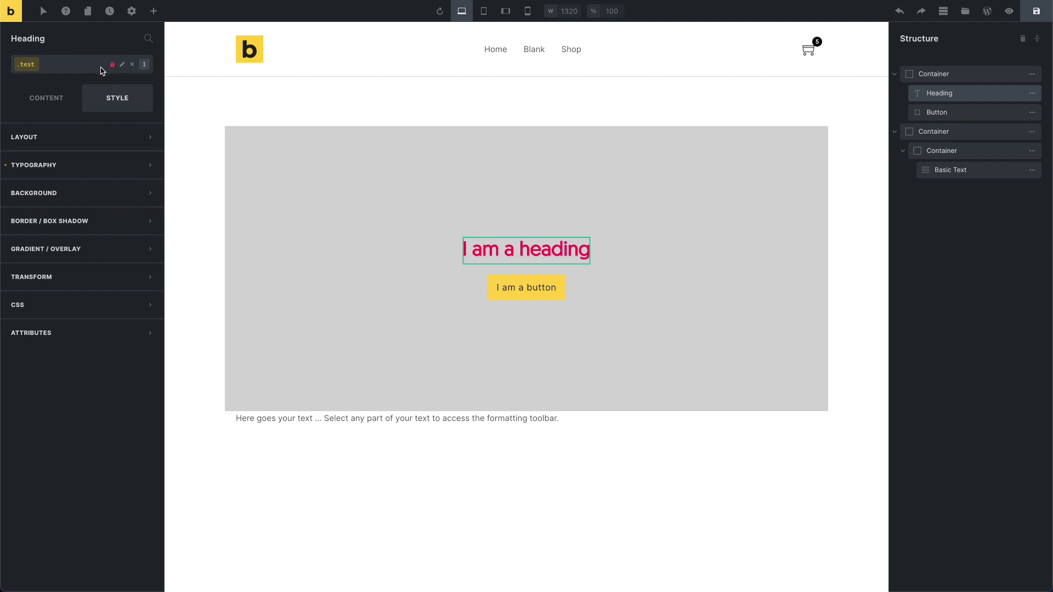
Unlock the heading's .test class and open its text color setting
{"action": "left_click", "coordinate": [113, 65]}
{"action": "left_click", "coordinate": [111, 166]}
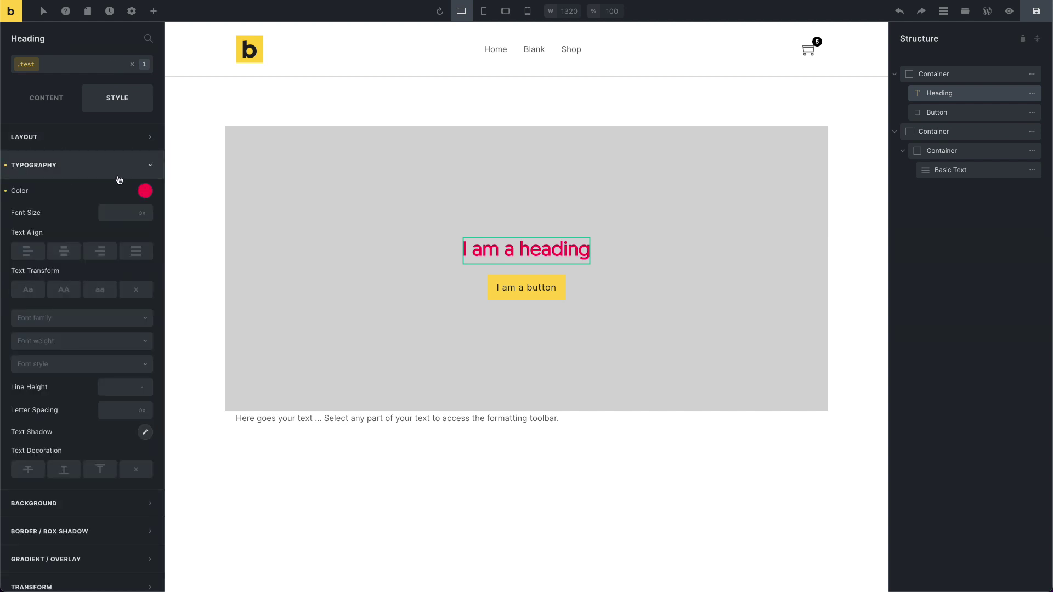
{"action": "left_click", "coordinate": [146, 192]}
{"action": "left_click", "coordinate": [146, 192]}
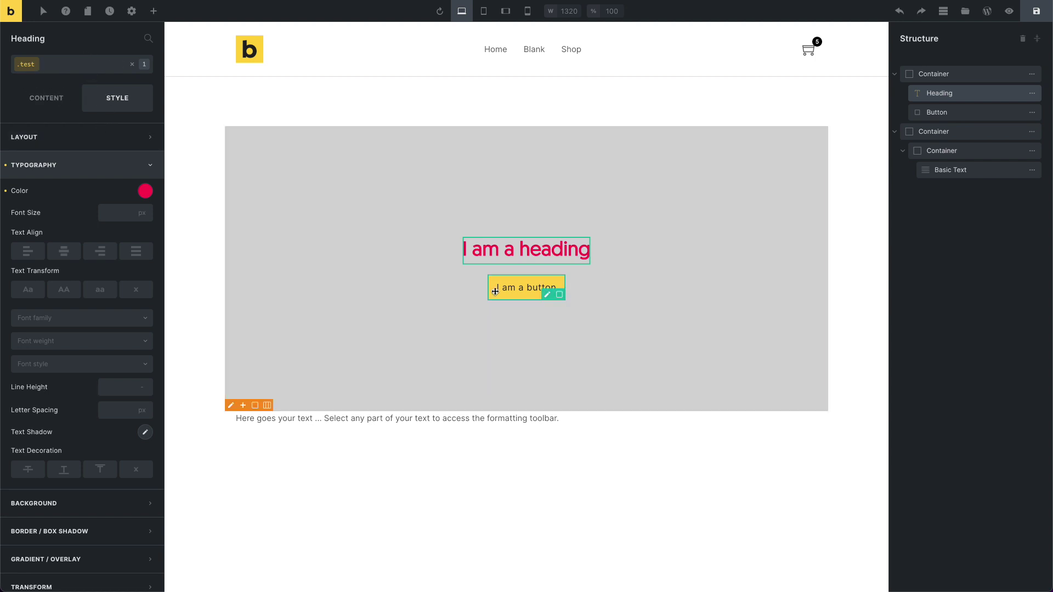
Assign the existing test-2 class to the button and compare it with the heading's class
{"action": "left_click", "coordinate": [499, 288]}
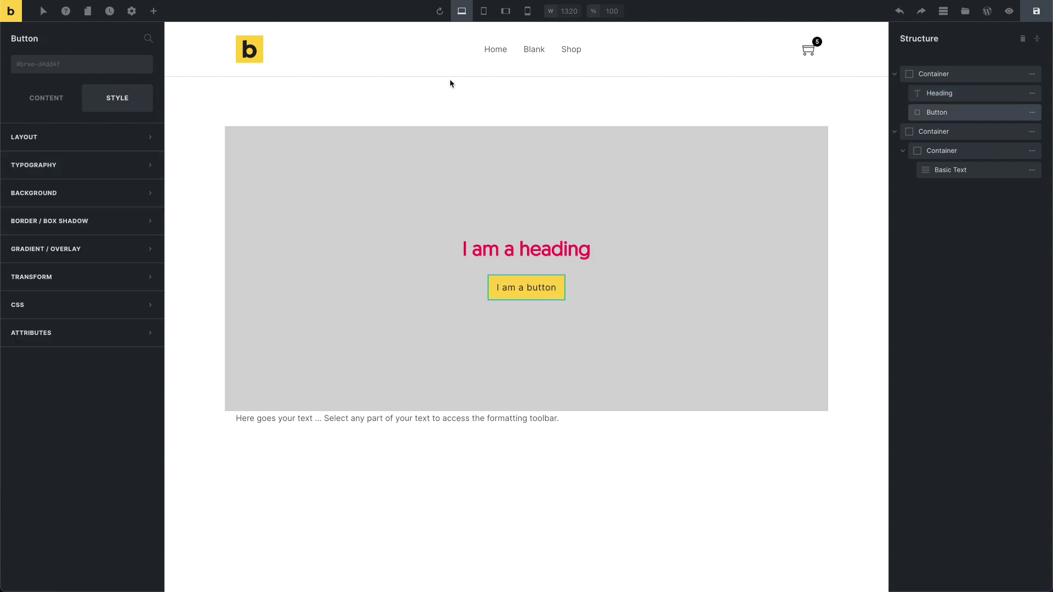
{"action": "left_click", "coordinate": [516, 256]}
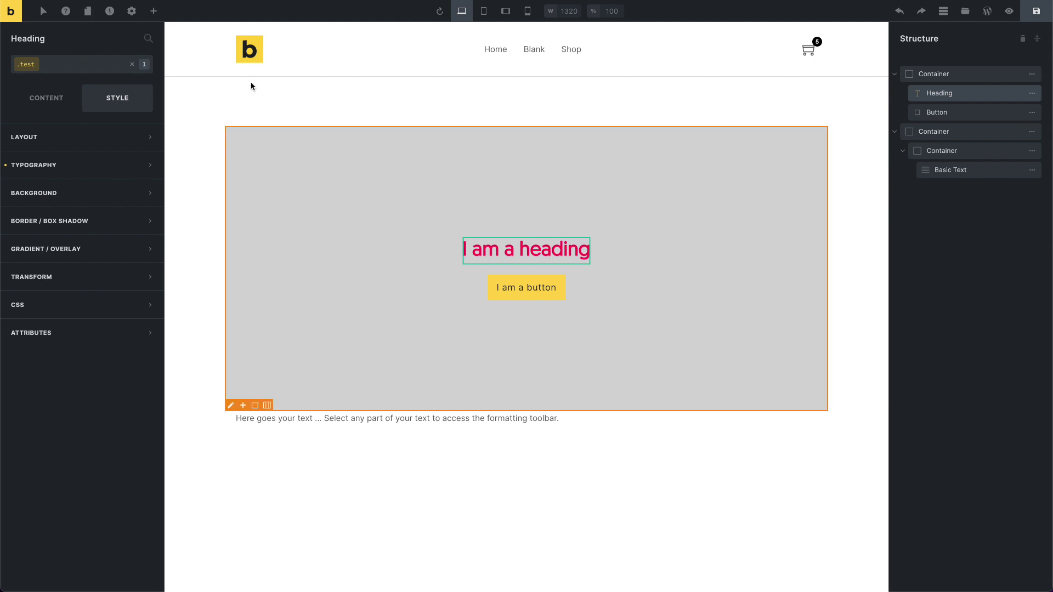
{"action": "left_click", "coordinate": [513, 287]}
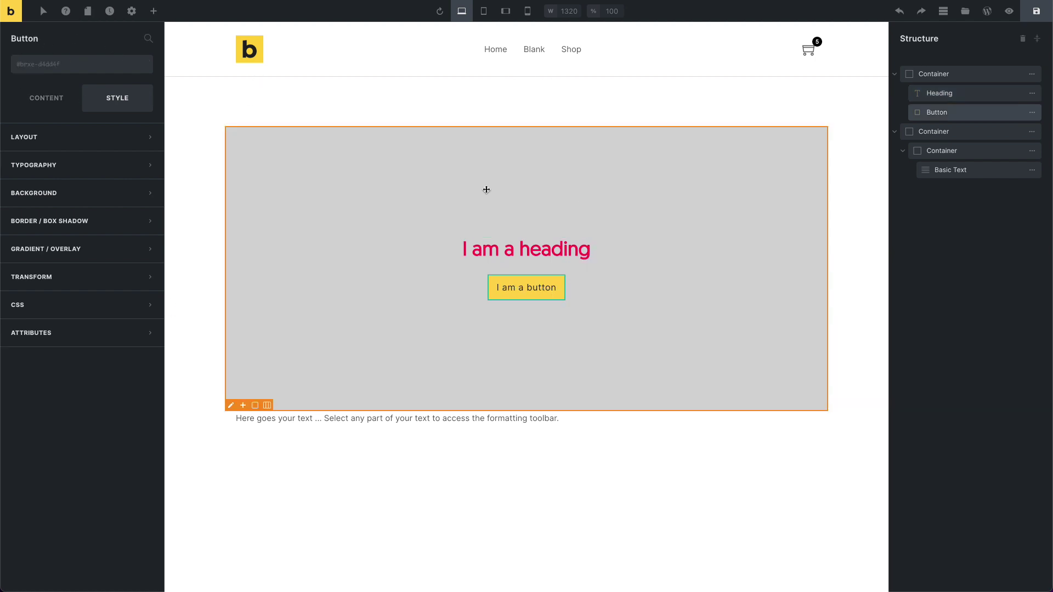
{"action": "left_click", "coordinate": [72, 64]}
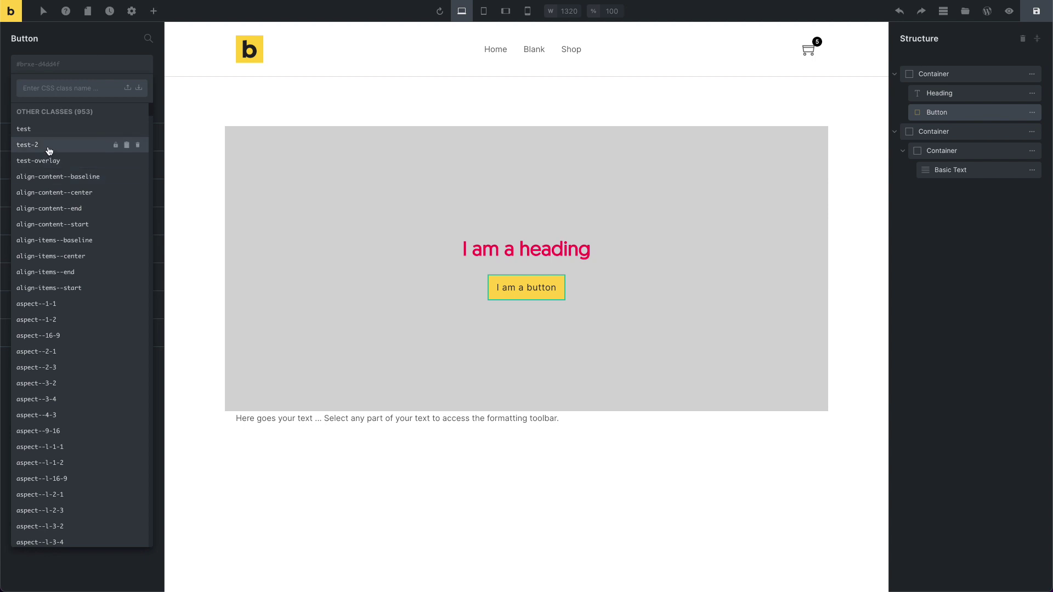
{"action": "left_click", "coordinate": [49, 145]}
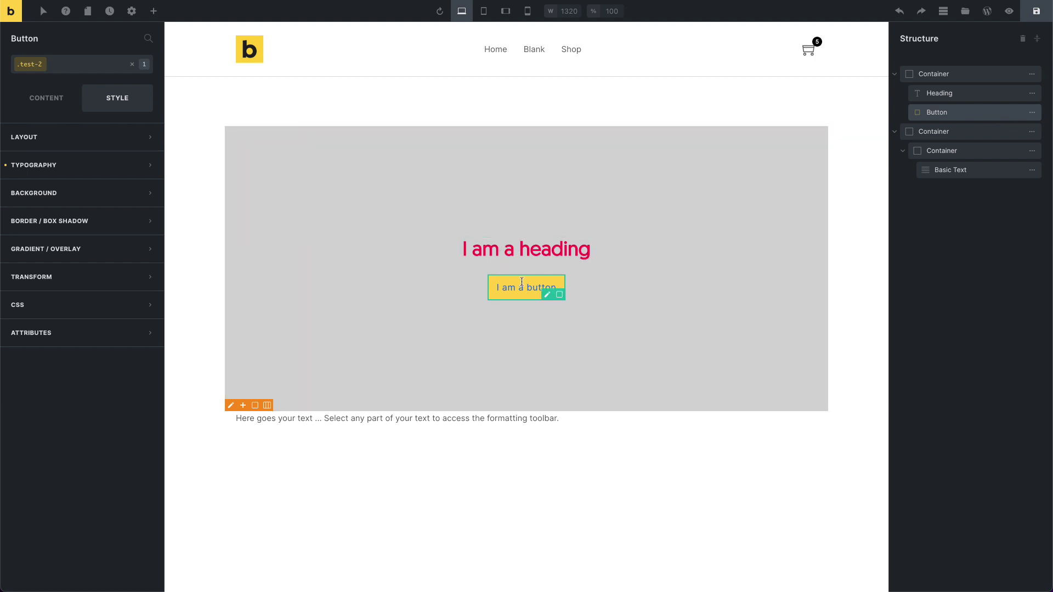
{"action": "left_click", "coordinate": [516, 248]}
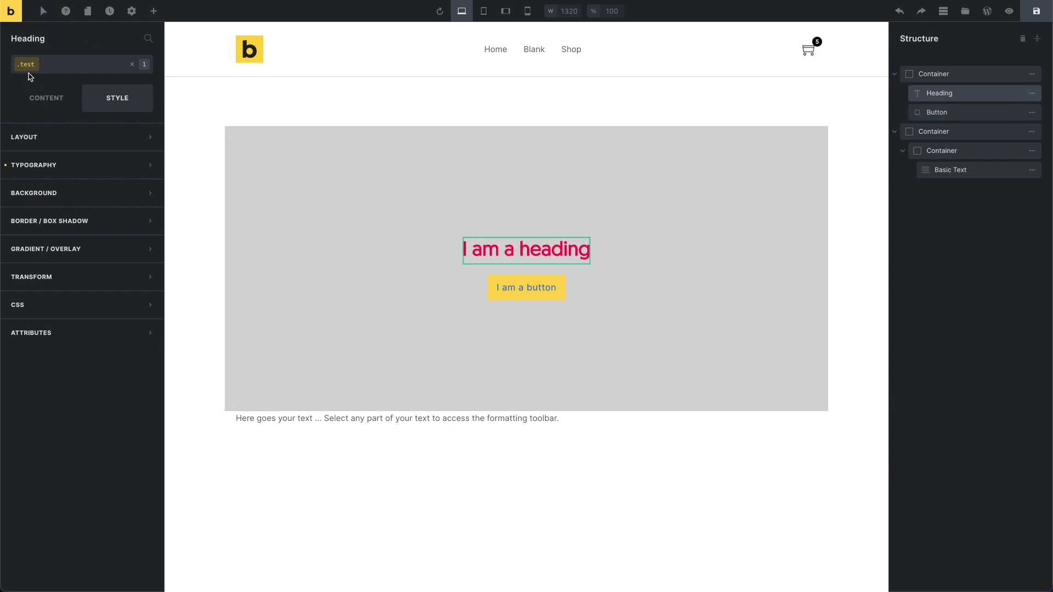
{"action": "left_click", "coordinate": [513, 287]}
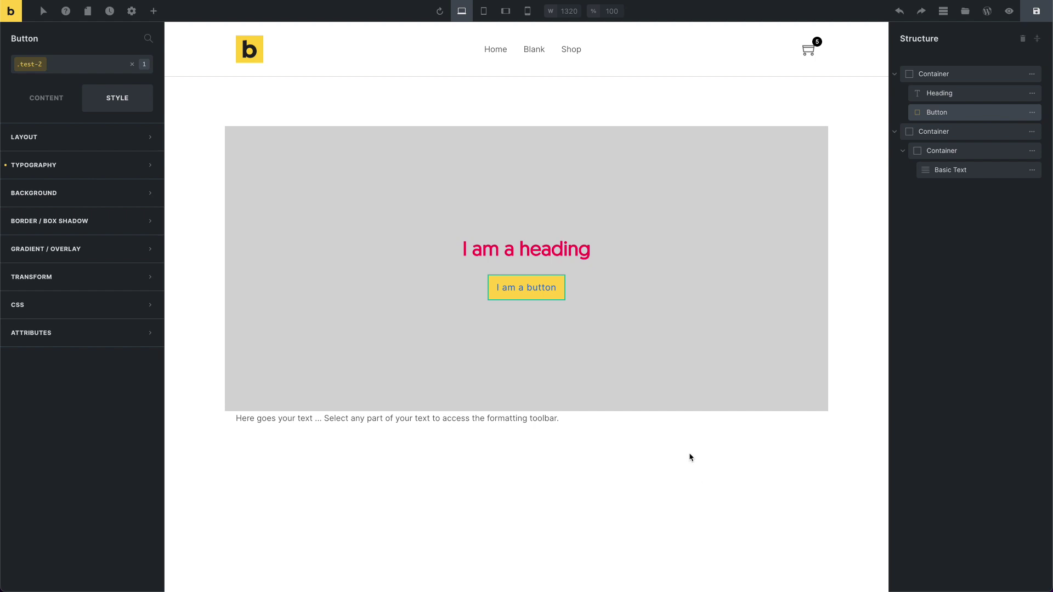
{"action": "left_click", "coordinate": [529, 473]}
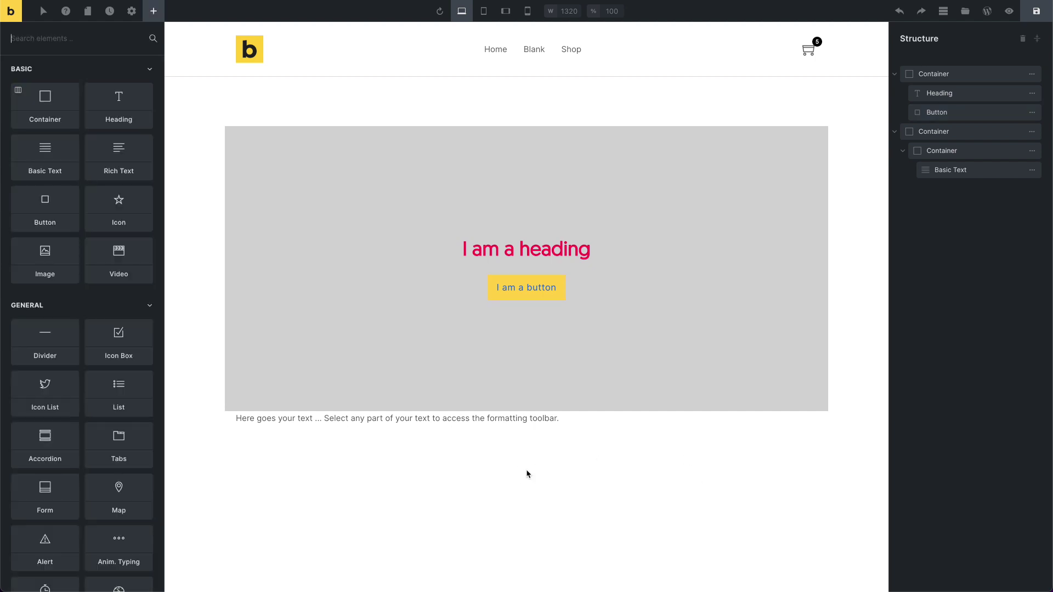
Try uppercase and strikethrough on the basic text below the grey container, and clear both settings
{"action": "left_click", "coordinate": [477, 422]}
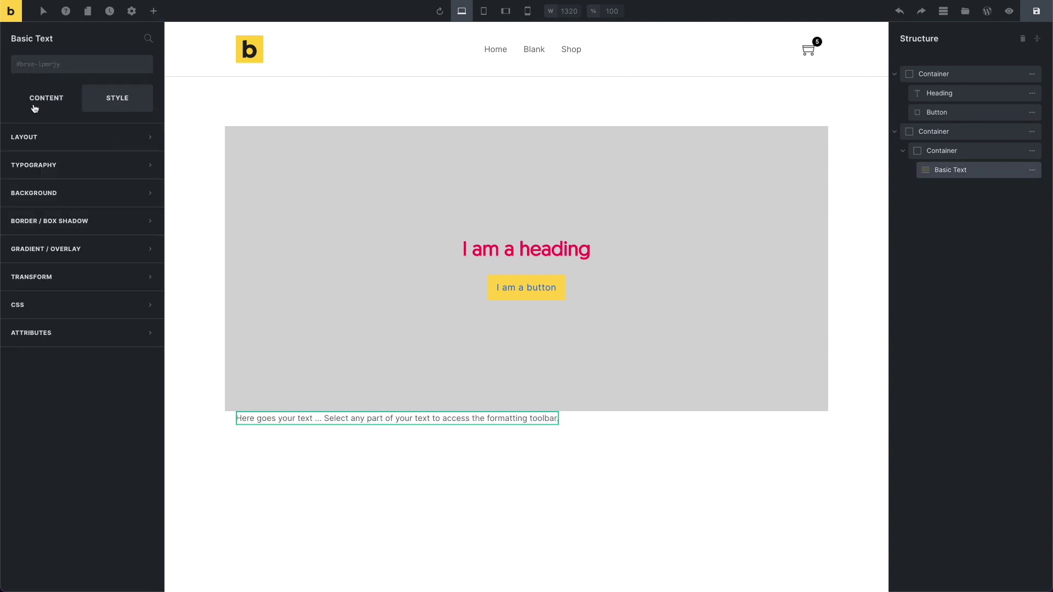
{"action": "left_click", "coordinate": [57, 165]}
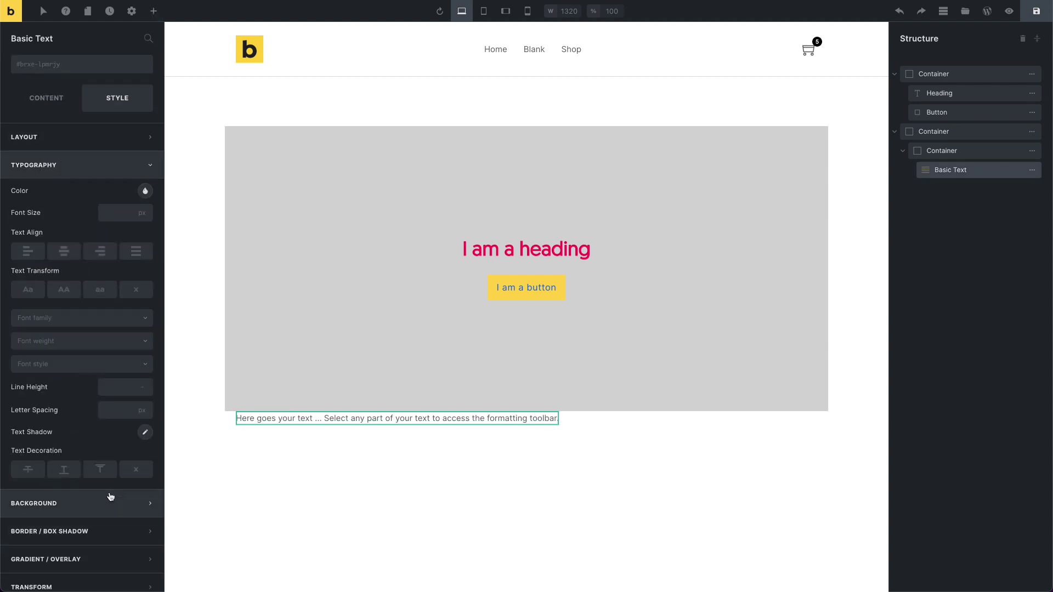
{"action": "left_click", "coordinate": [63, 291]}
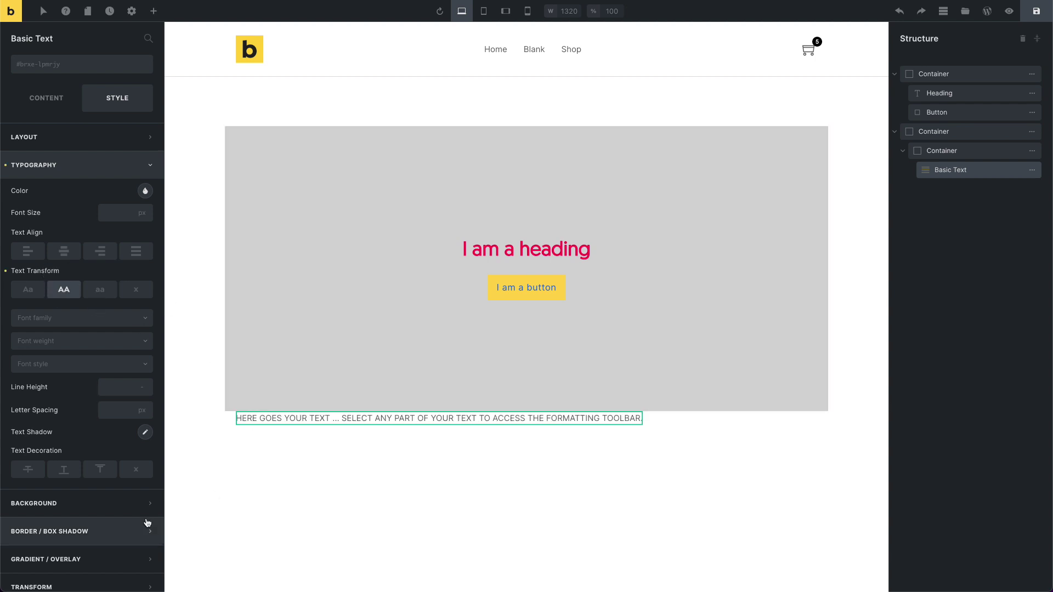
{"action": "left_click", "coordinate": [28, 468]}
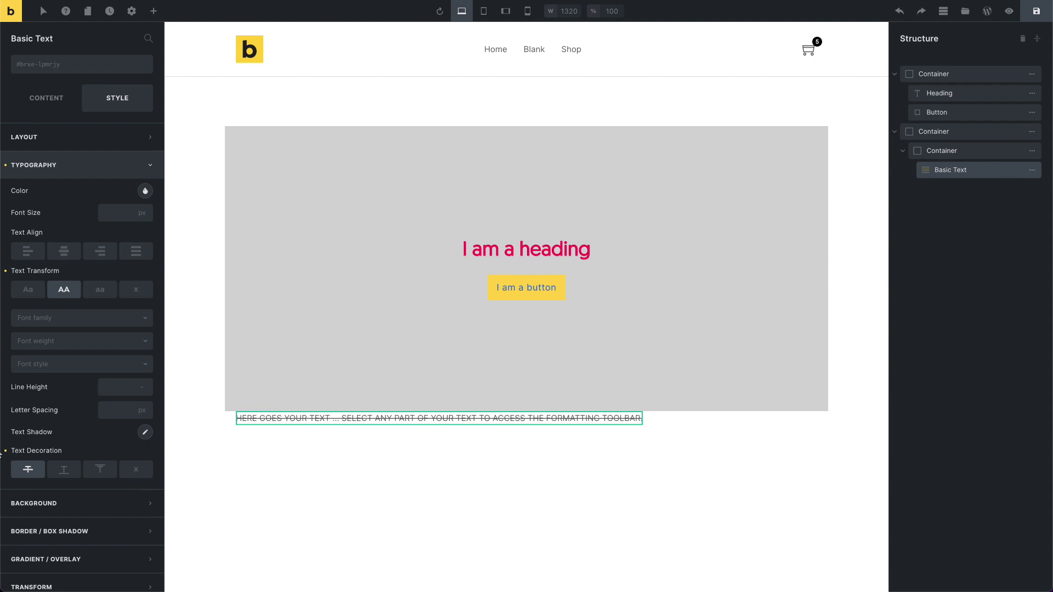
{"action": "left_click", "coordinate": [5, 451]}
{"action": "left_click", "coordinate": [5, 271]}
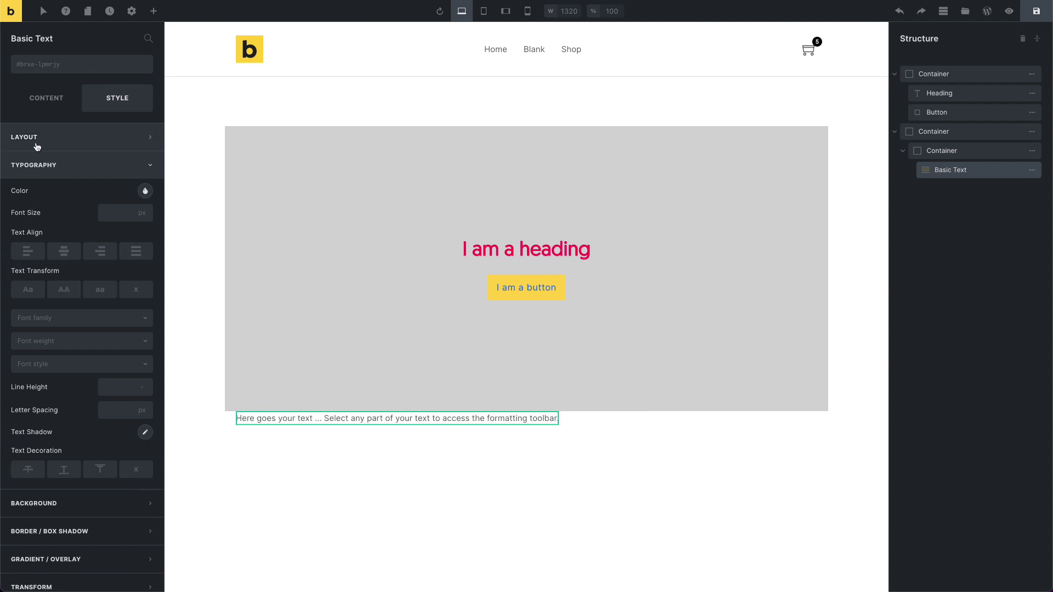
Set the basic text's background color to the light blue palette color #00bbff
{"action": "left_click", "coordinate": [85, 166]}
{"action": "left_click", "coordinate": [89, 190]}
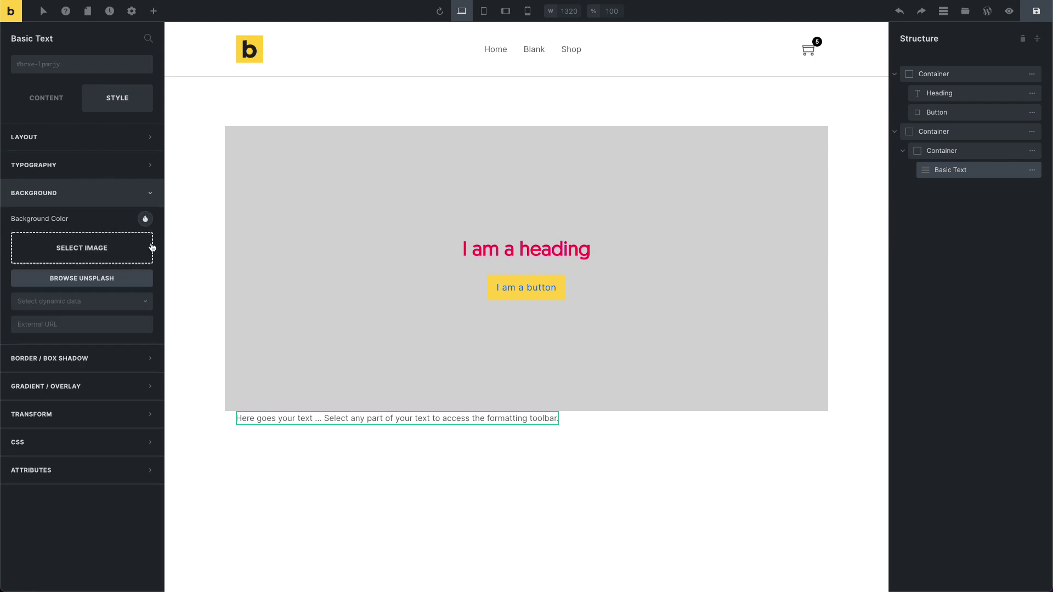
{"action": "left_click", "coordinate": [145, 219]}
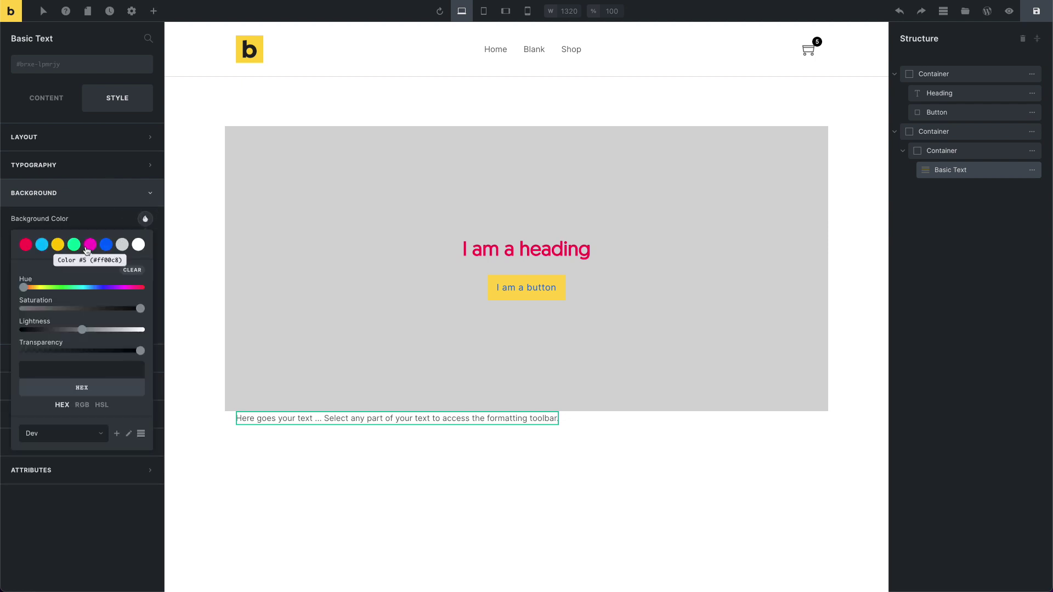
{"action": "left_click", "coordinate": [40, 247]}
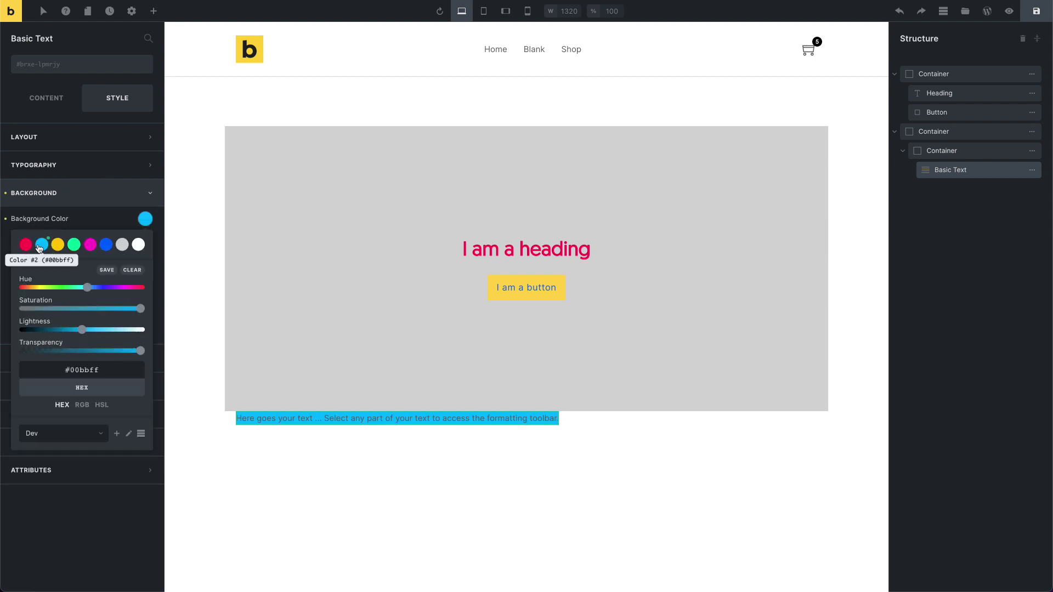
{"action": "left_click", "coordinate": [393, 475]}
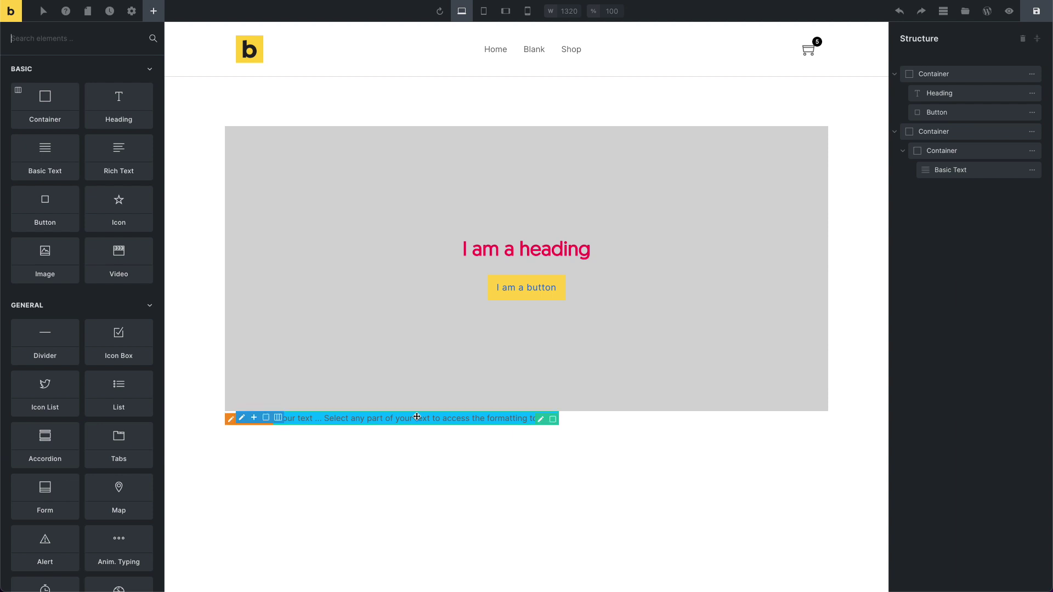
Copy the basic text's styles and paste them into the heading's .test class
{"action": "right_click", "coordinate": [417, 417]}
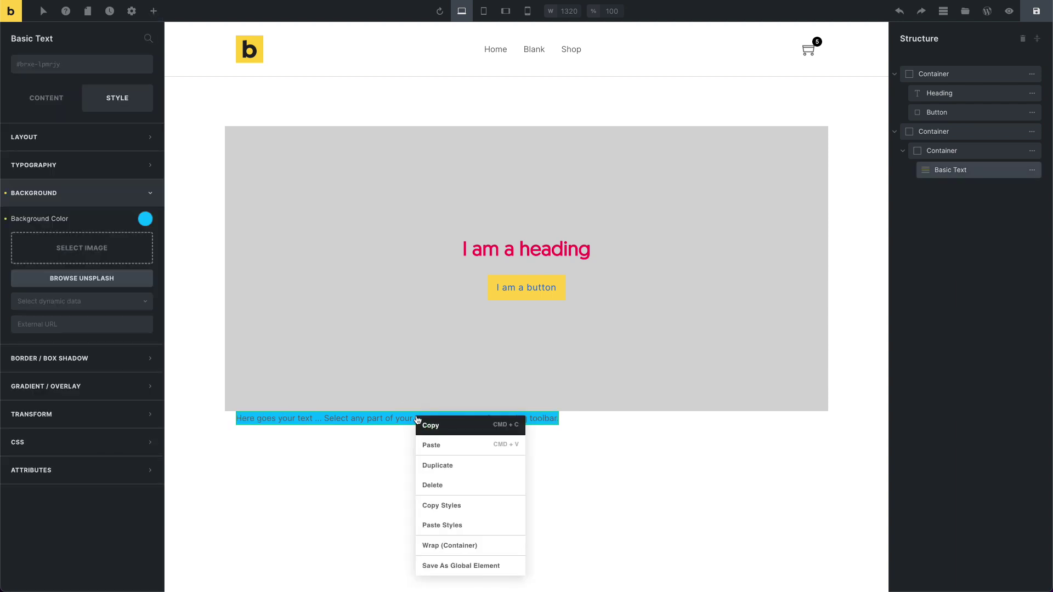
{"action": "left_click", "coordinate": [500, 502]}
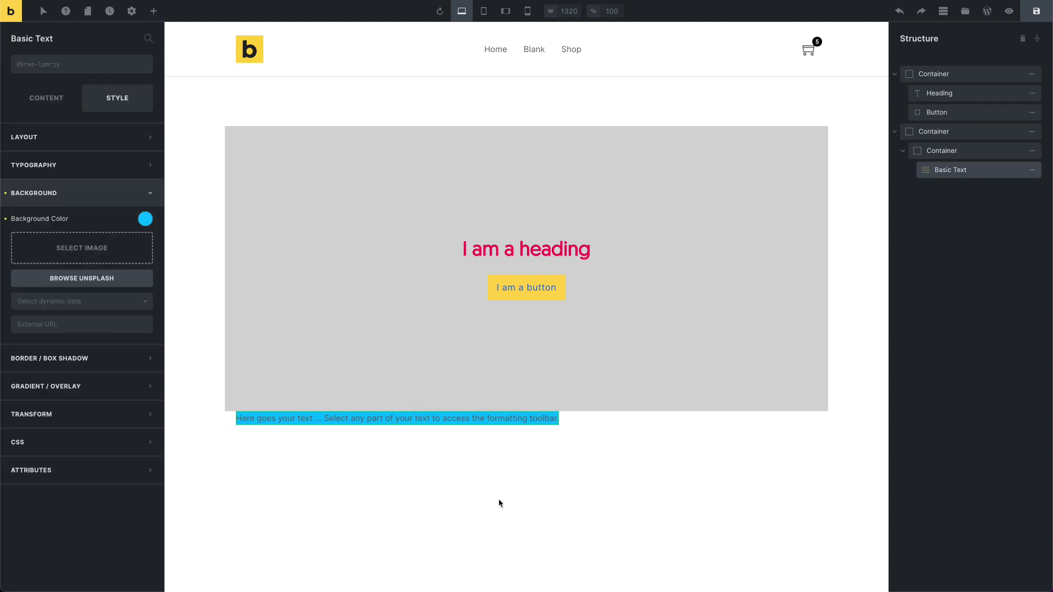
{"action": "left_click", "coordinate": [528, 249]}
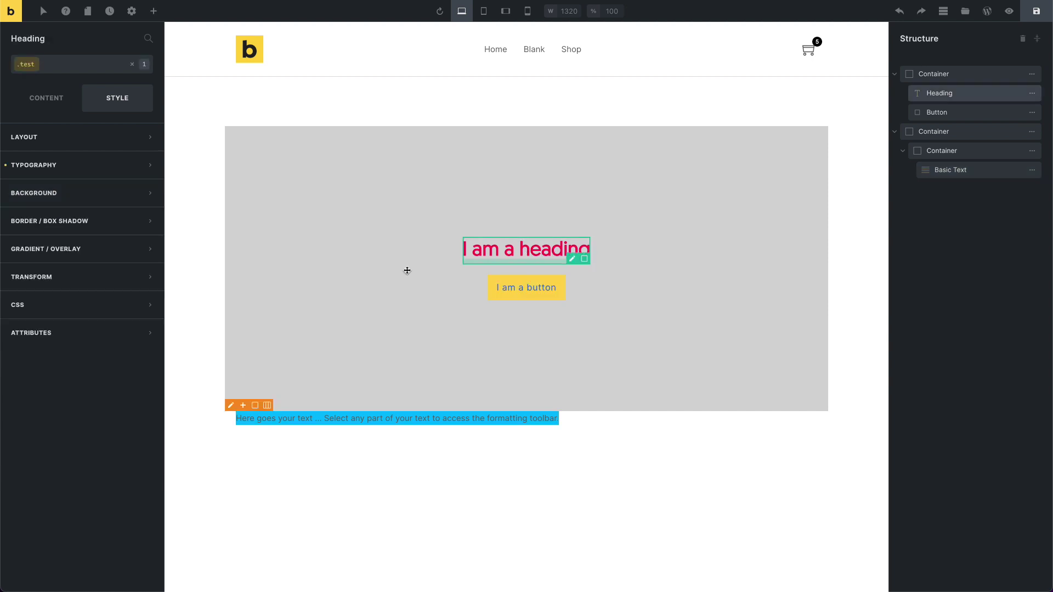
{"action": "left_click", "coordinate": [50, 67]}
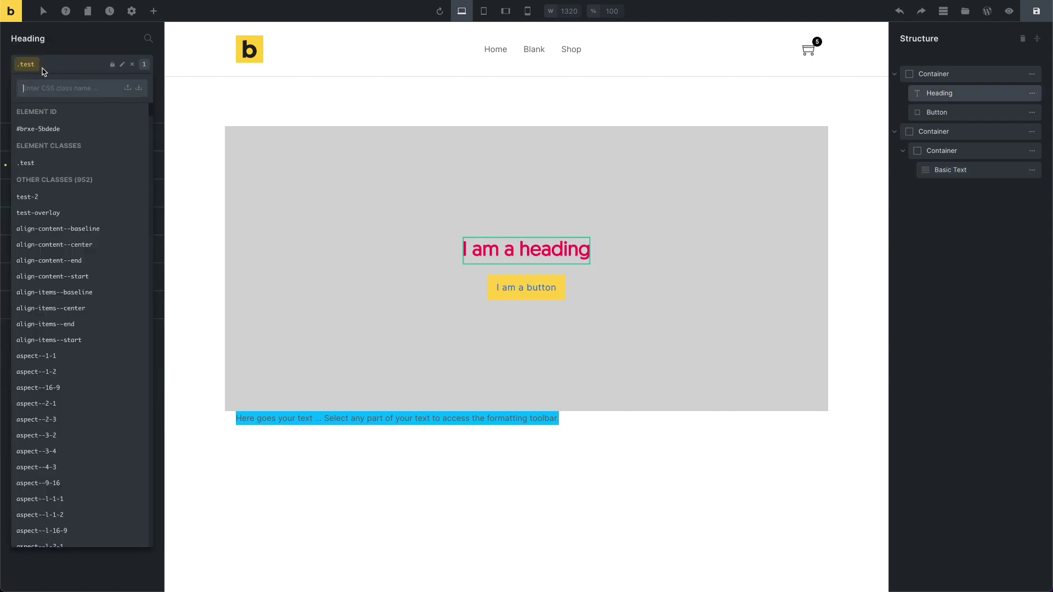
{"action": "mouse_move", "coordinate": [65, 165]}
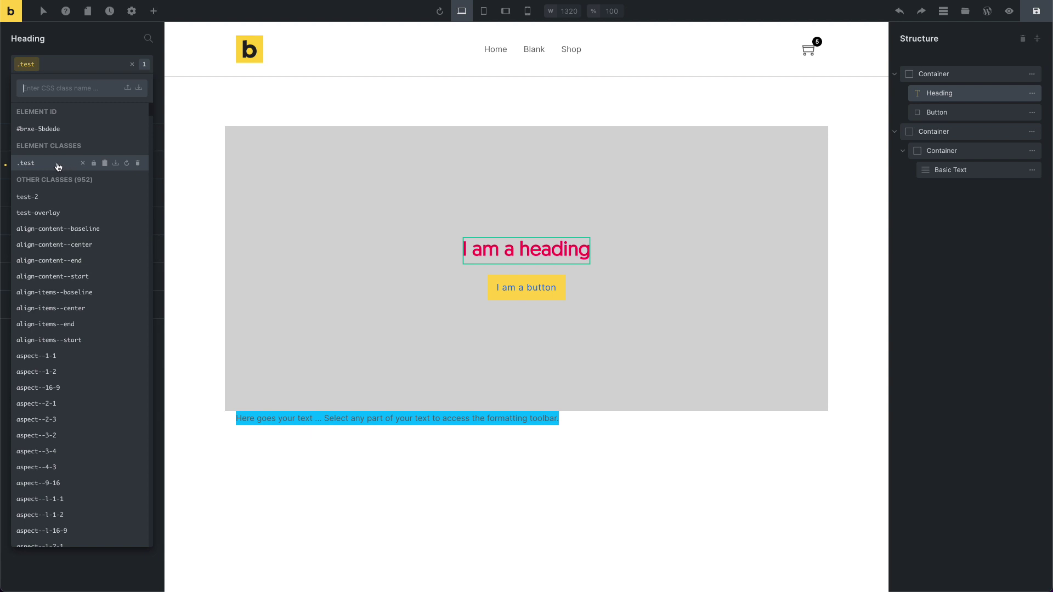
{"action": "left_click", "coordinate": [115, 164]}
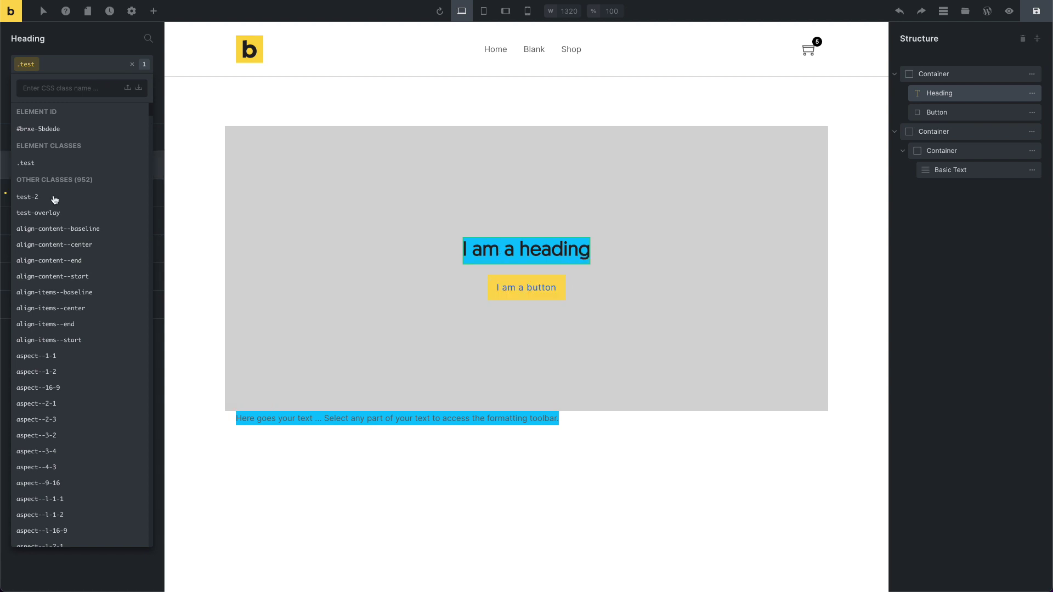
{"action": "left_click", "coordinate": [464, 503]}
Check the background settings of the heading's .test class
{"action": "left_click", "coordinate": [502, 247]}
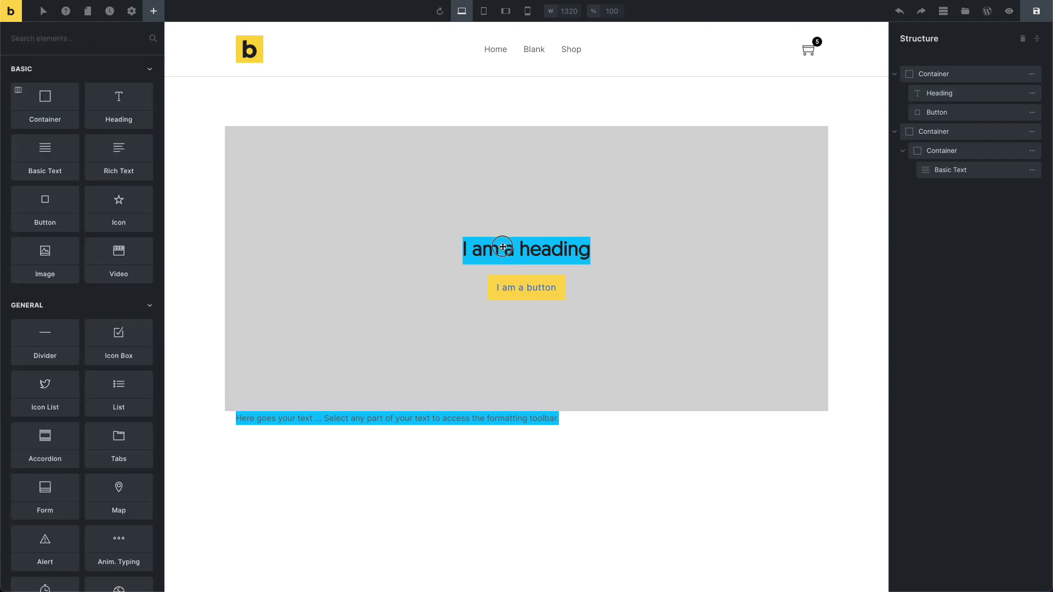
{"action": "left_click", "coordinate": [533, 251]}
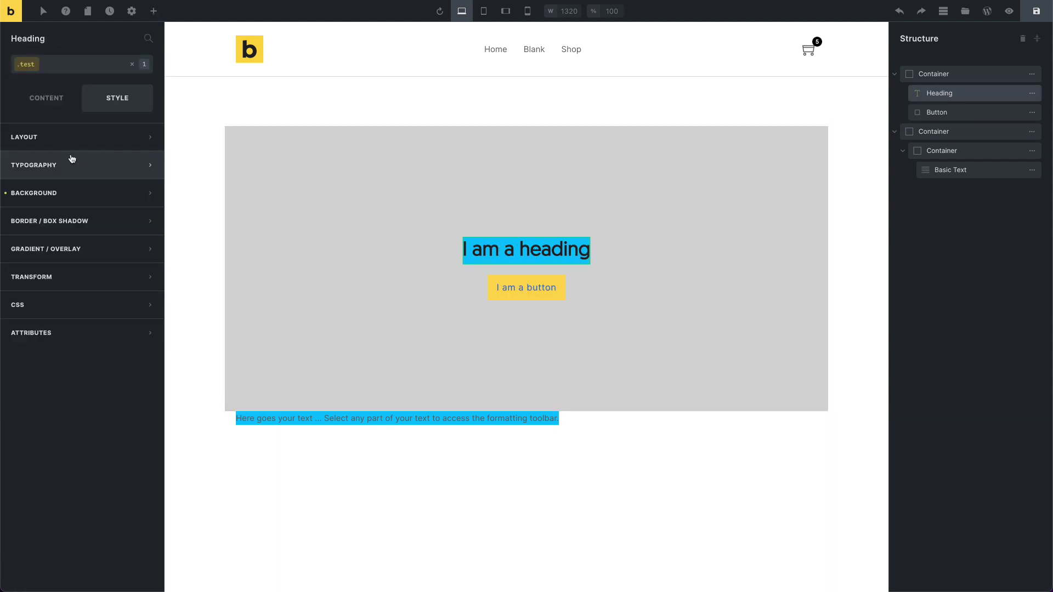
{"action": "left_click", "coordinate": [72, 197]}
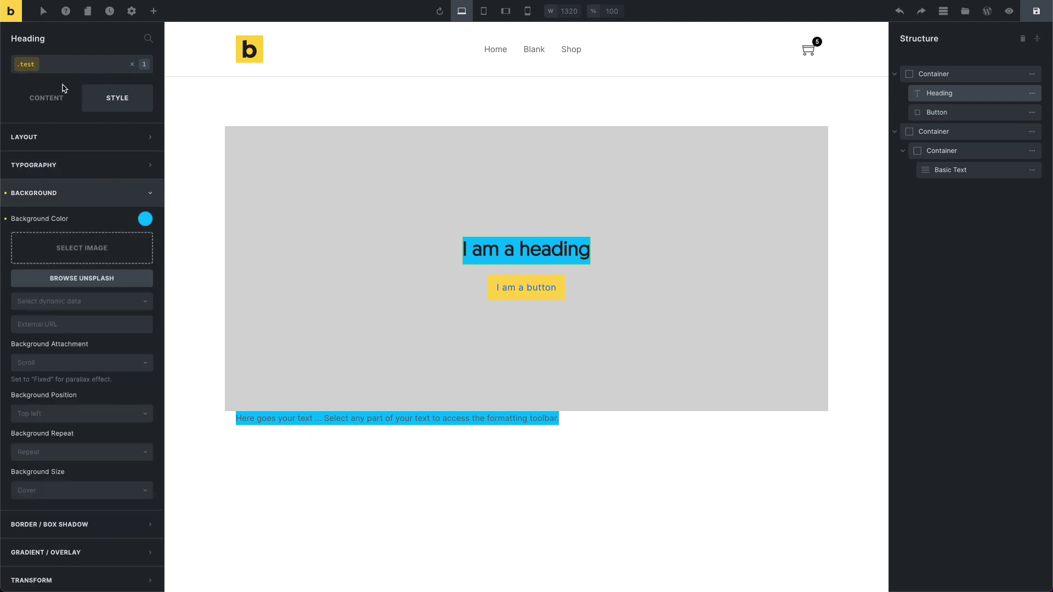
{"action": "left_click", "coordinate": [621, 520]}
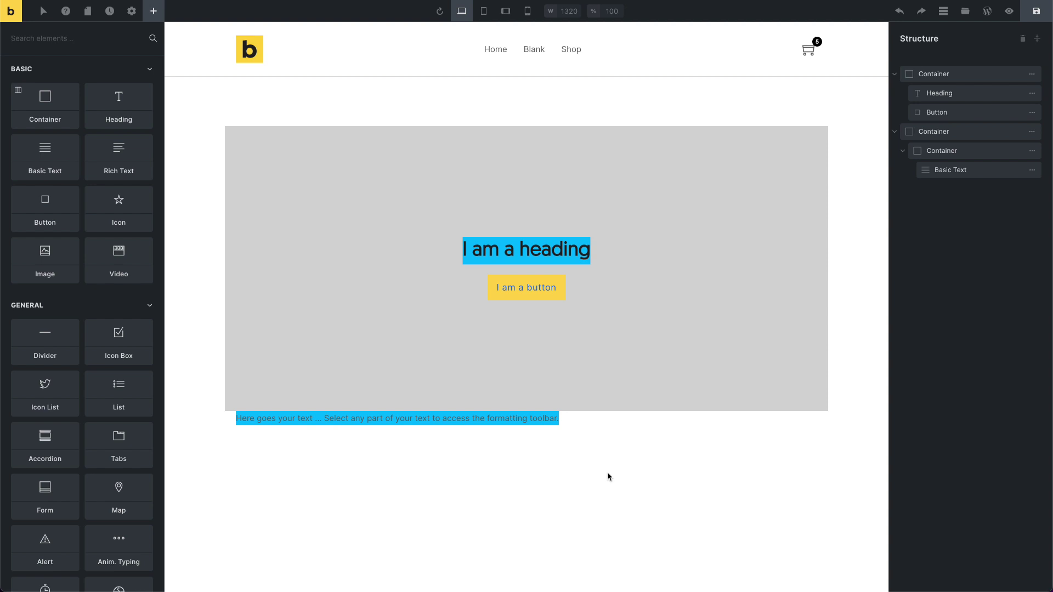
{"action": "left_click", "coordinate": [486, 240]}
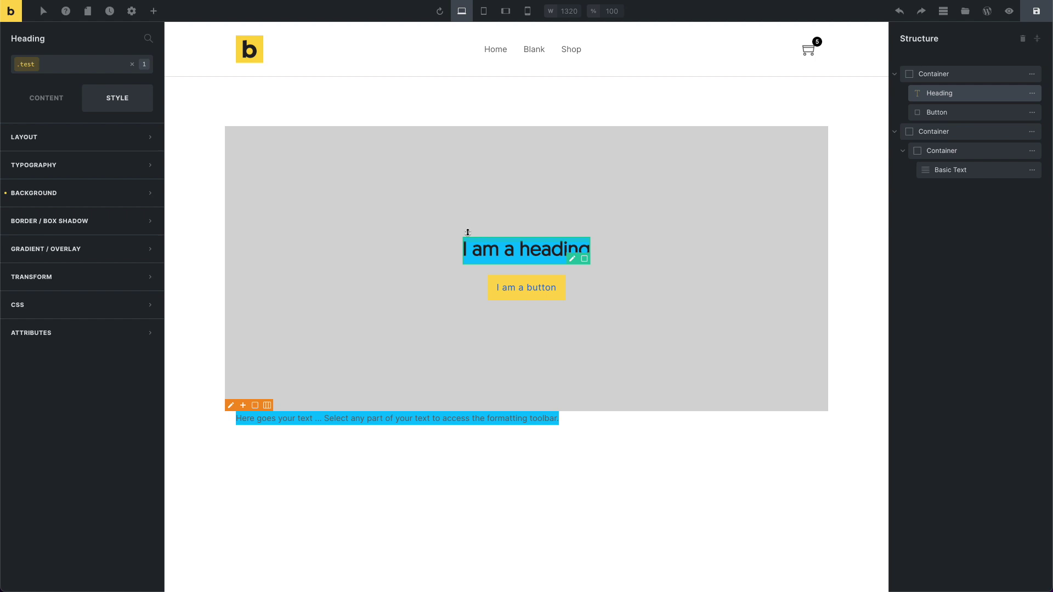
Filter the class list of the heading for "align-con", and clear the search
{"action": "left_click", "coordinate": [80, 67]}
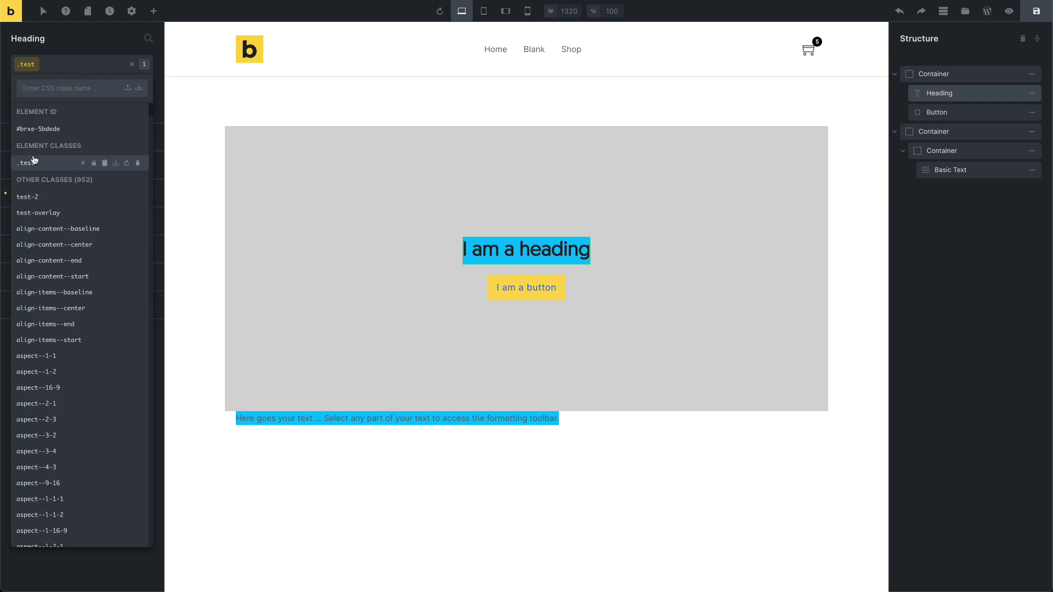
{"action": "left_click", "coordinate": [64, 65]}
{"action": "left_click", "coordinate": [65, 65]}
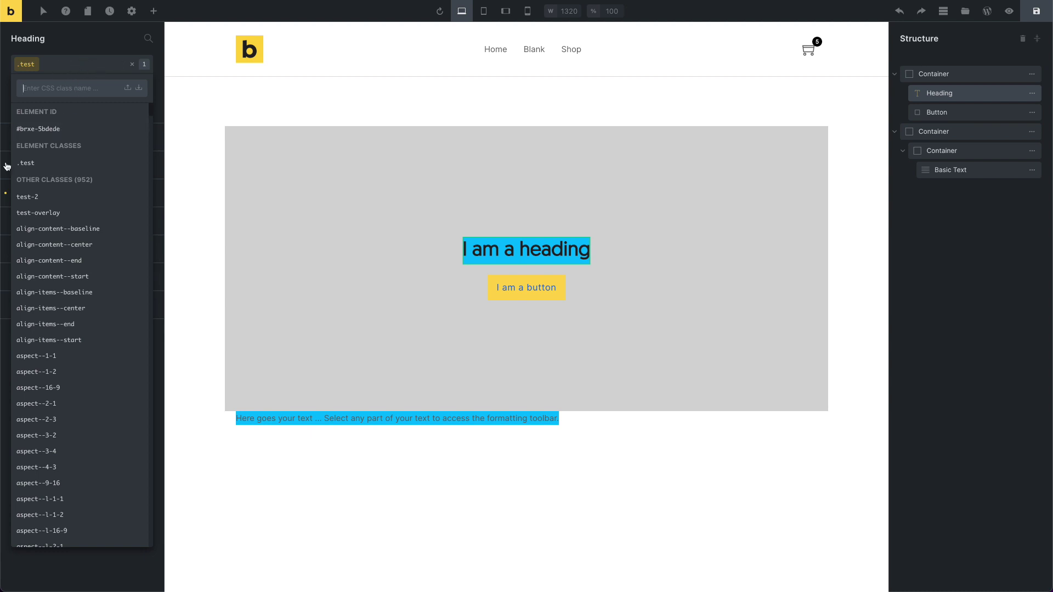
{"action": "left_click", "coordinate": [82, 65]}
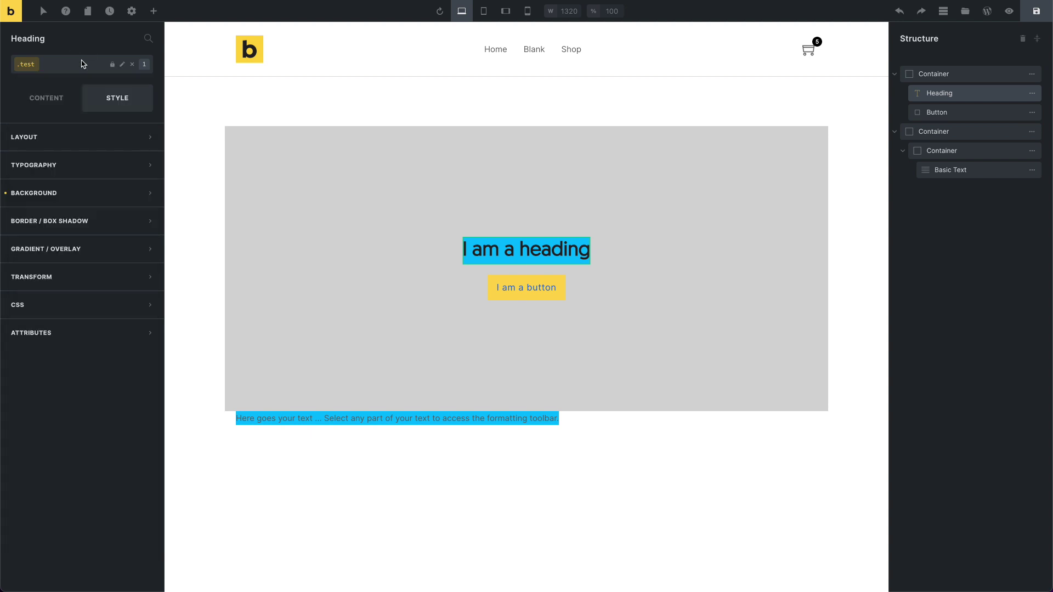
{"action": "left_click", "coordinate": [83, 65]}
{"action": "left_click", "coordinate": [82, 64]}
{"action": "left_click", "coordinate": [83, 64]}
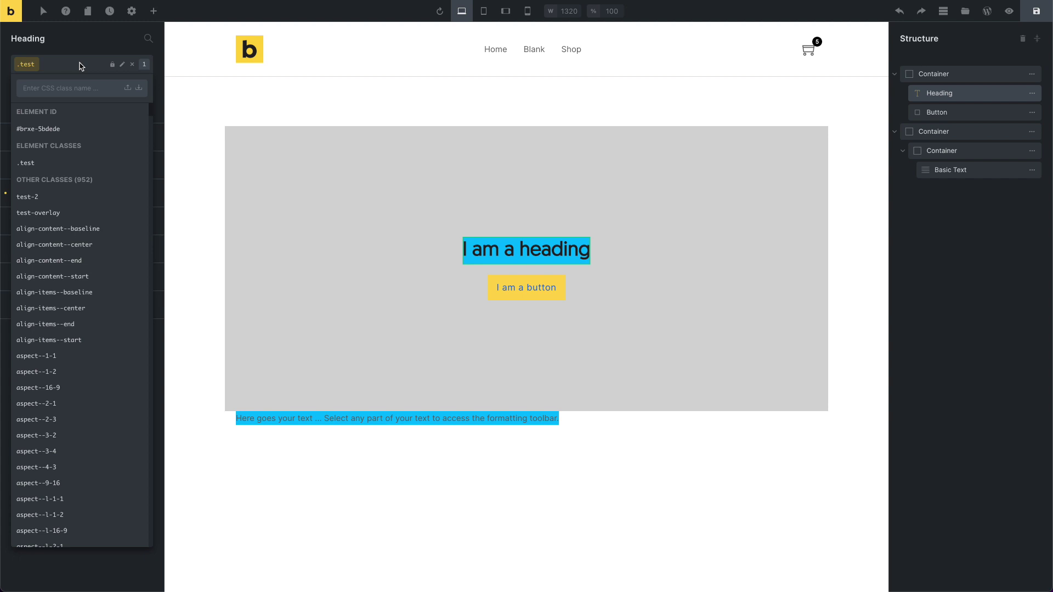
{"action": "type", "text": "align"}
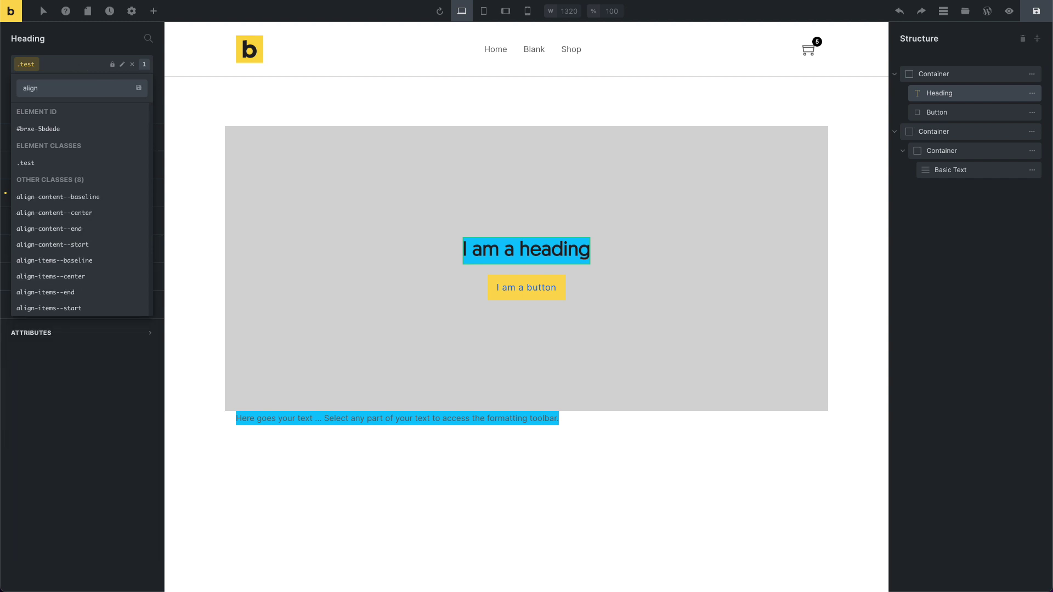
{"action": "type", "text": "-con"}
{"action": "key", "text": "ctrl+a"}
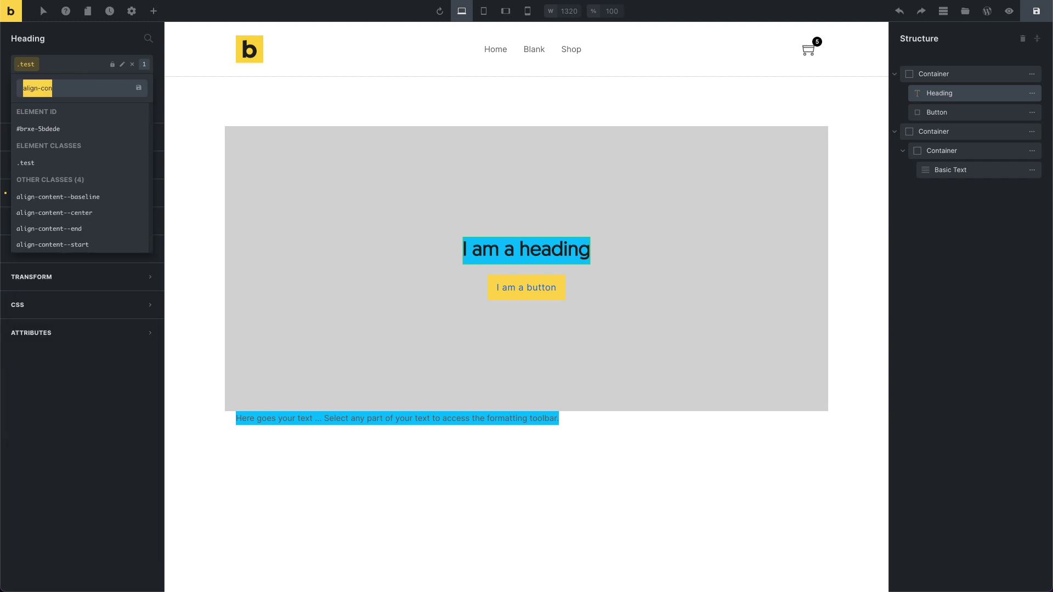
{"action": "key", "text": "BackSpace"}
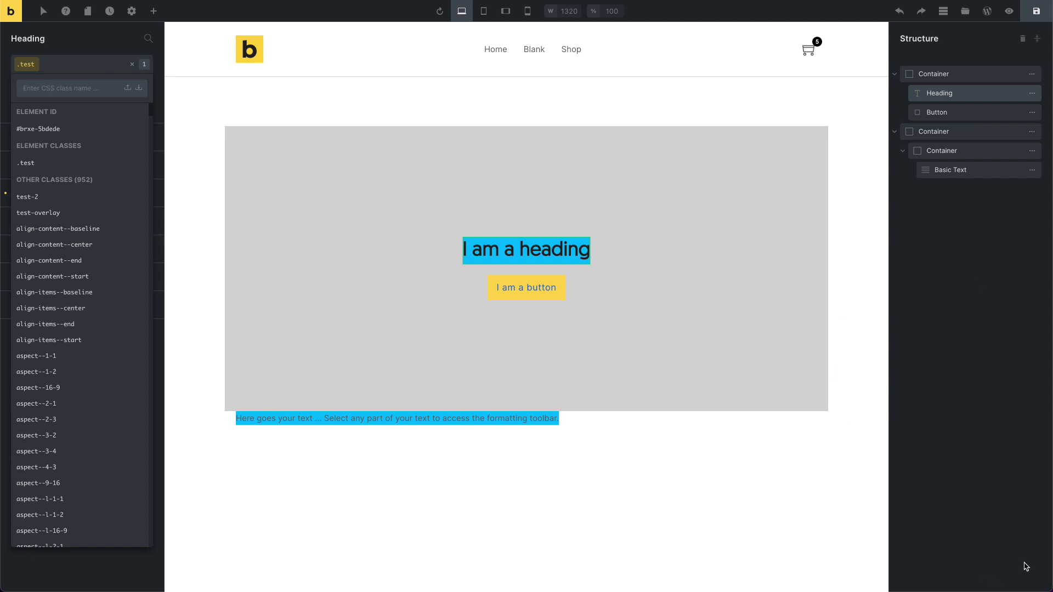
{"action": "left_click", "coordinate": [597, 504]}
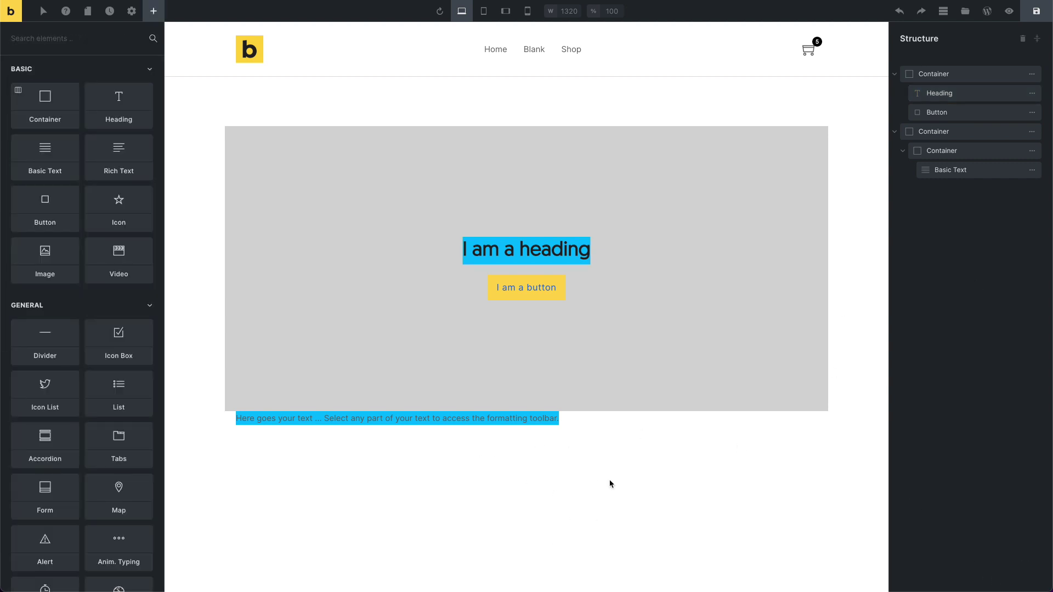
Shrink the grey container's height on the canvas, and enlarge it again to 50vh
{"action": "left_click", "coordinate": [669, 376]}
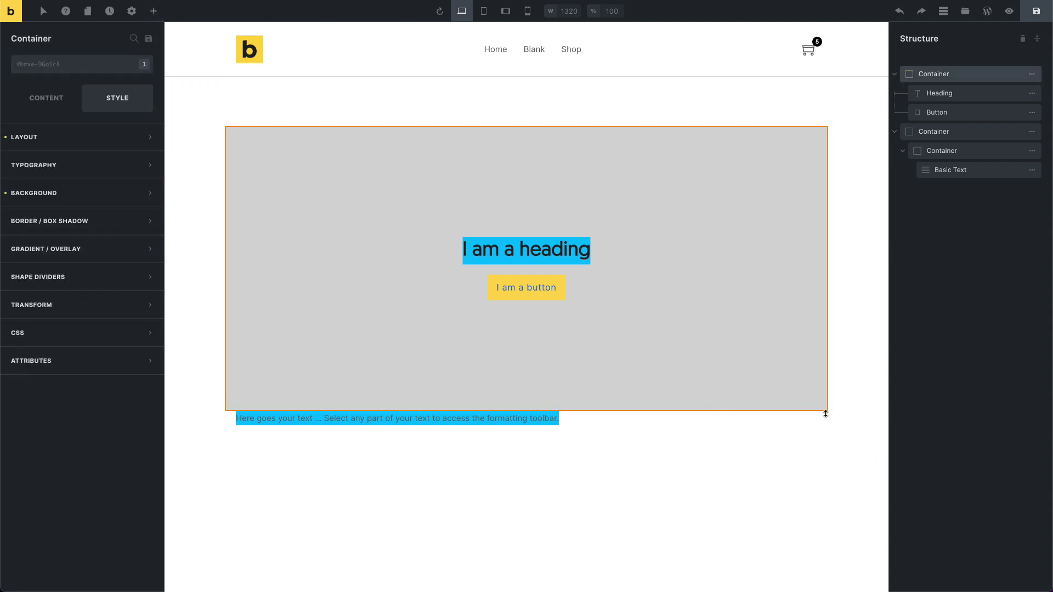
{"action": "mouse_move", "coordinate": [819, 406]}
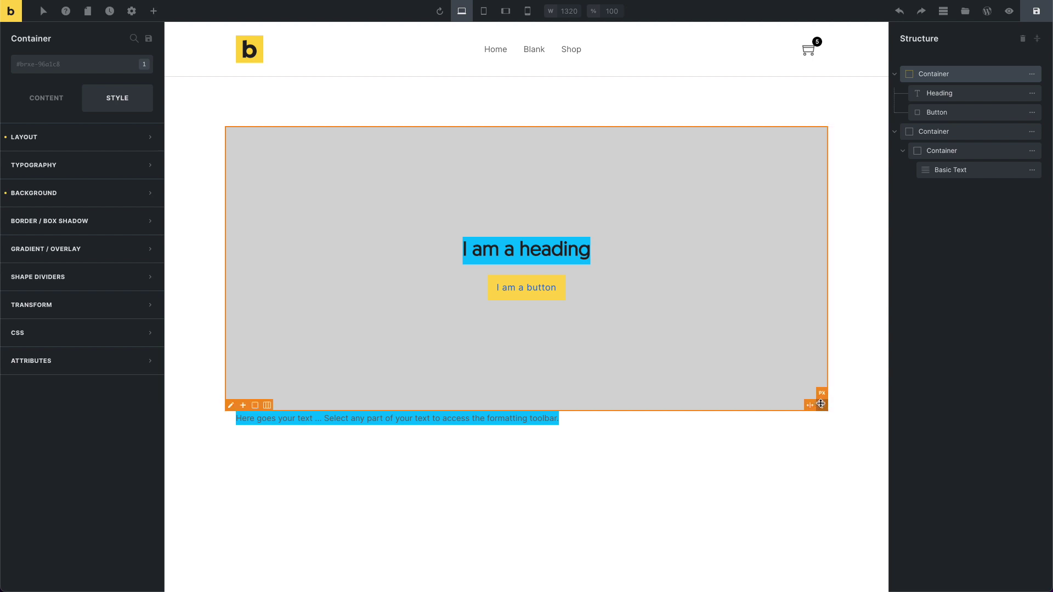
{"action": "left_click_drag", "start_coordinate": [821, 404], "coordinate": [801, 340]}
{"action": "left_click_drag", "start_coordinate": [800, 335], "coordinate": [827, 340]}
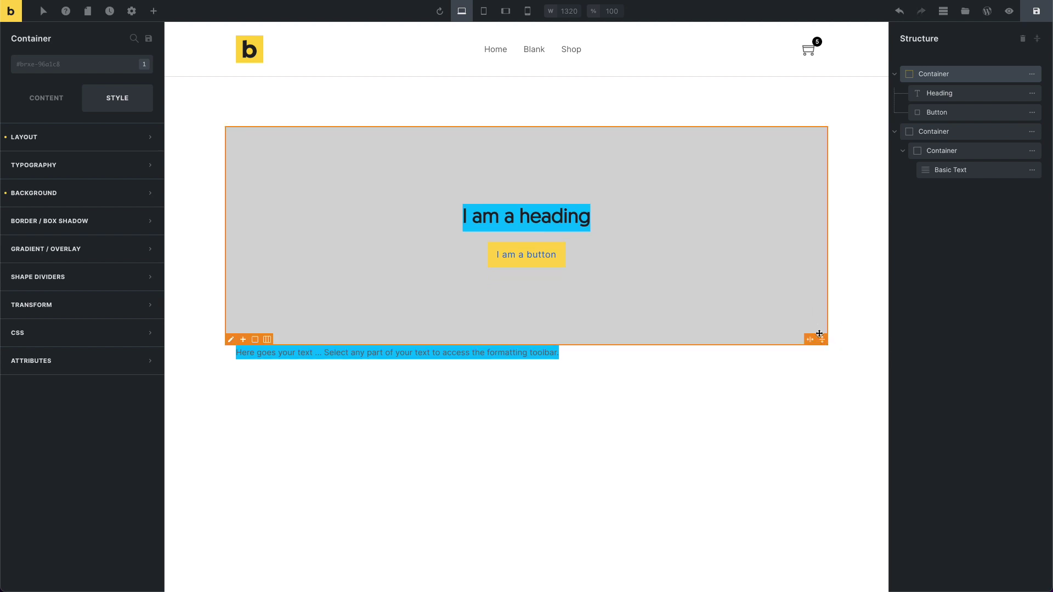
{"action": "left_click_drag", "start_coordinate": [823, 343], "coordinate": [815, 390]}
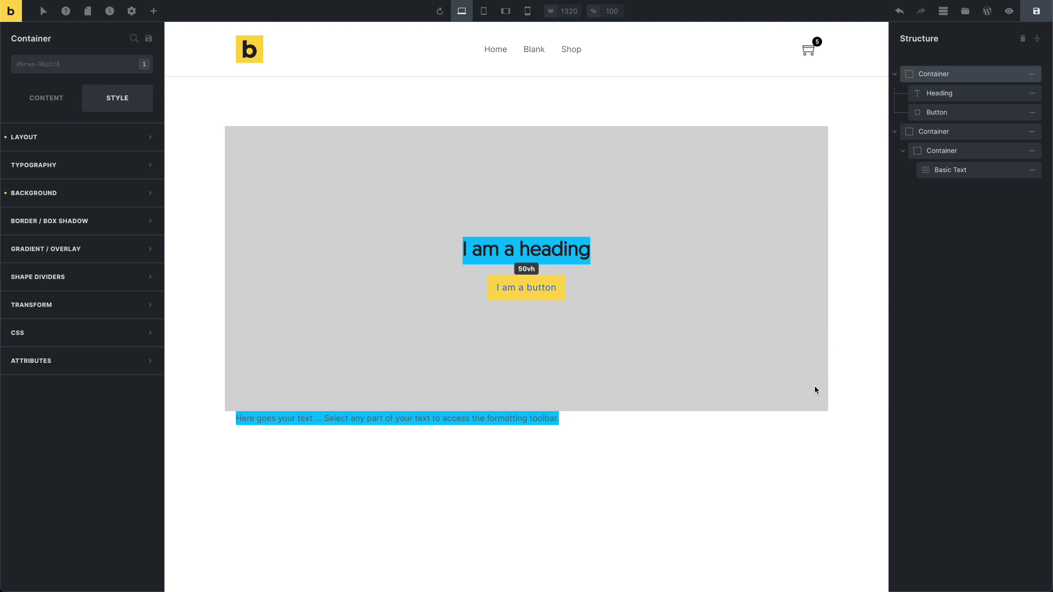
Give the grey container a bottom margin of 25px directly on the canvas
{"action": "left_click", "coordinate": [520, 279]}
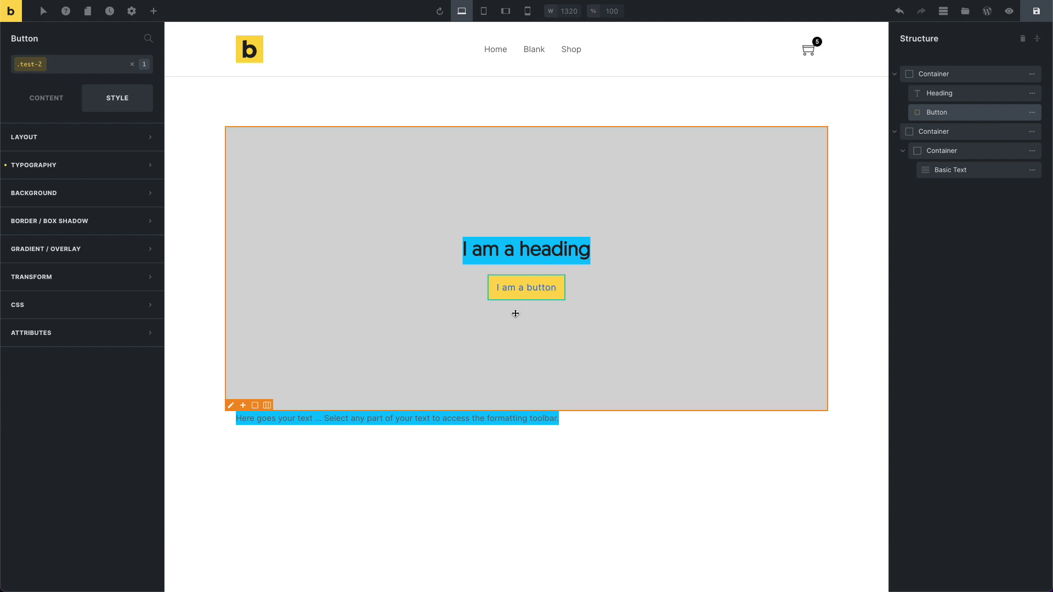
{"action": "left_click", "coordinate": [508, 396]}
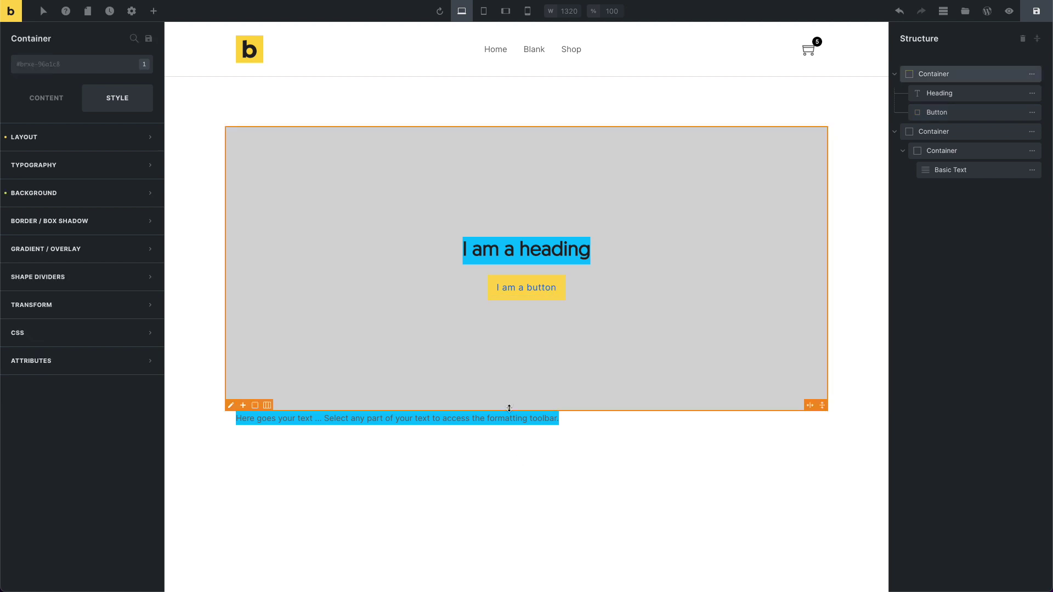
{"action": "mouse_move", "coordinate": [508, 408]}
{"action": "left_mouse_down"}
{"action": "mouse_move", "coordinate": [506, 428]}
{"action": "mouse_move", "coordinate": [509, 405]}
{"action": "left_mouse_up"}
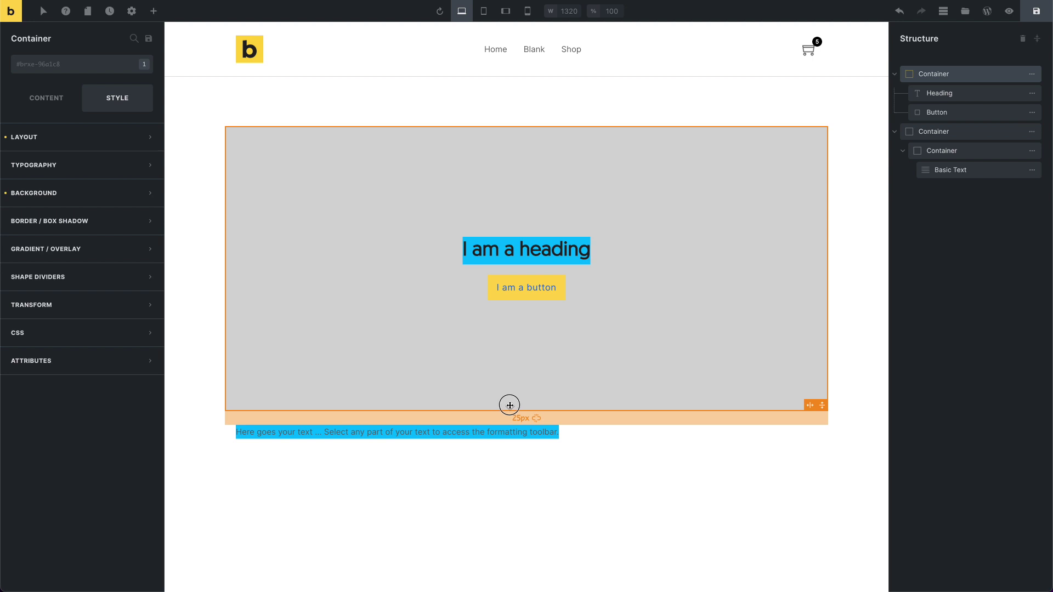
{"action": "left_click_drag", "start_coordinate": [510, 406], "coordinate": [505, 405]}
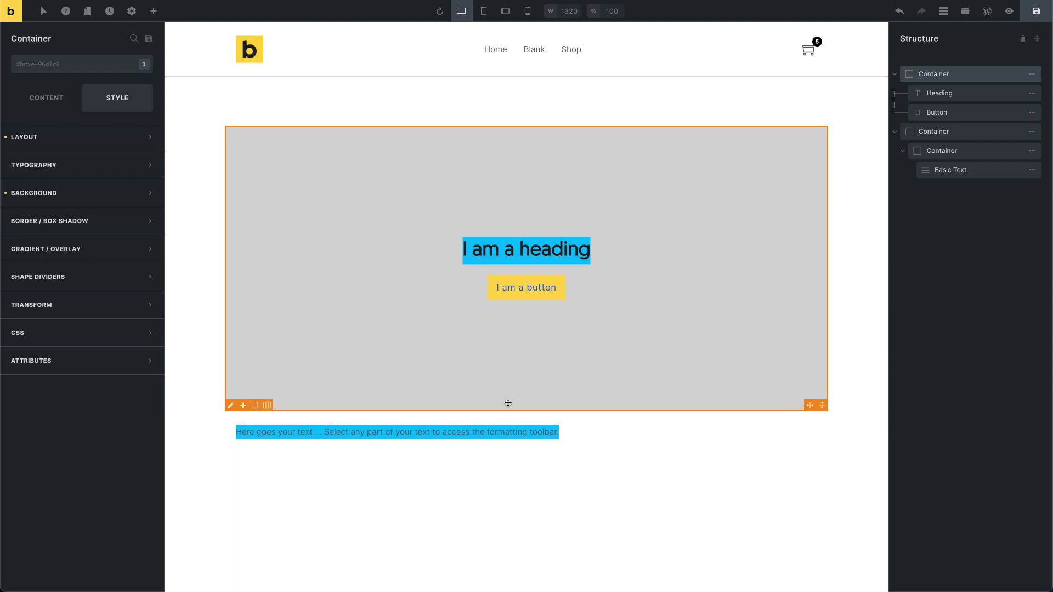
{"action": "left_click", "coordinate": [530, 460]}
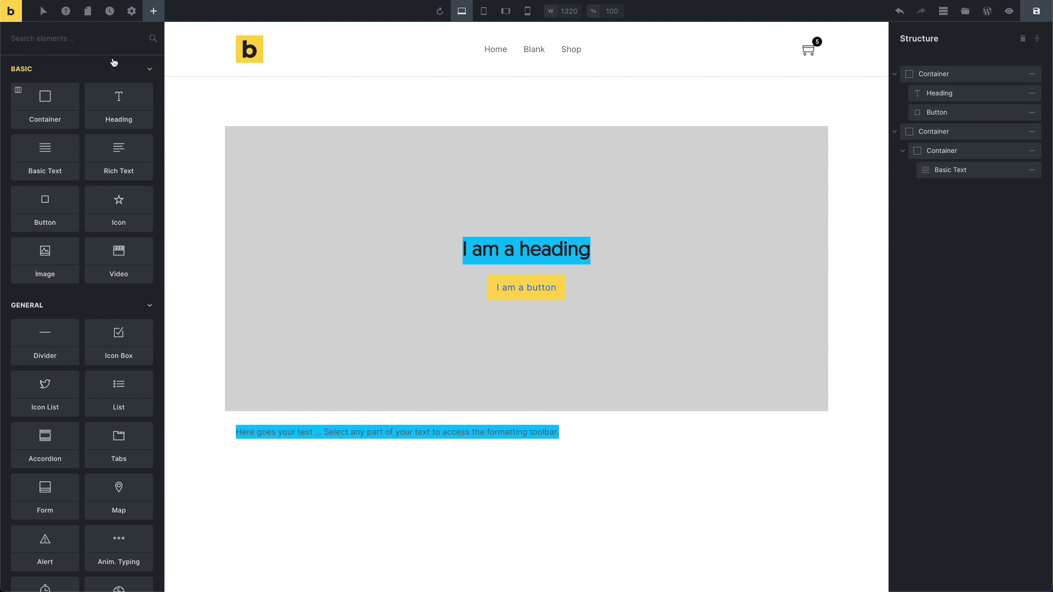
Change the Dev theme style's Entire website condition to Individual and choose Blank (Page) as its target
{"action": "left_click", "coordinate": [135, 15]}
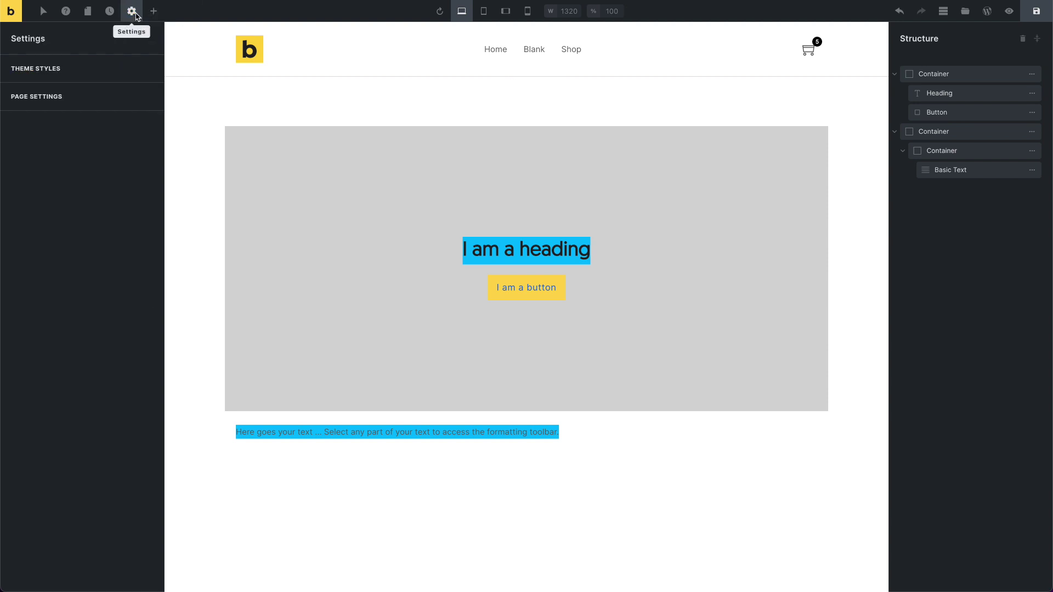
{"action": "left_click", "coordinate": [94, 71]}
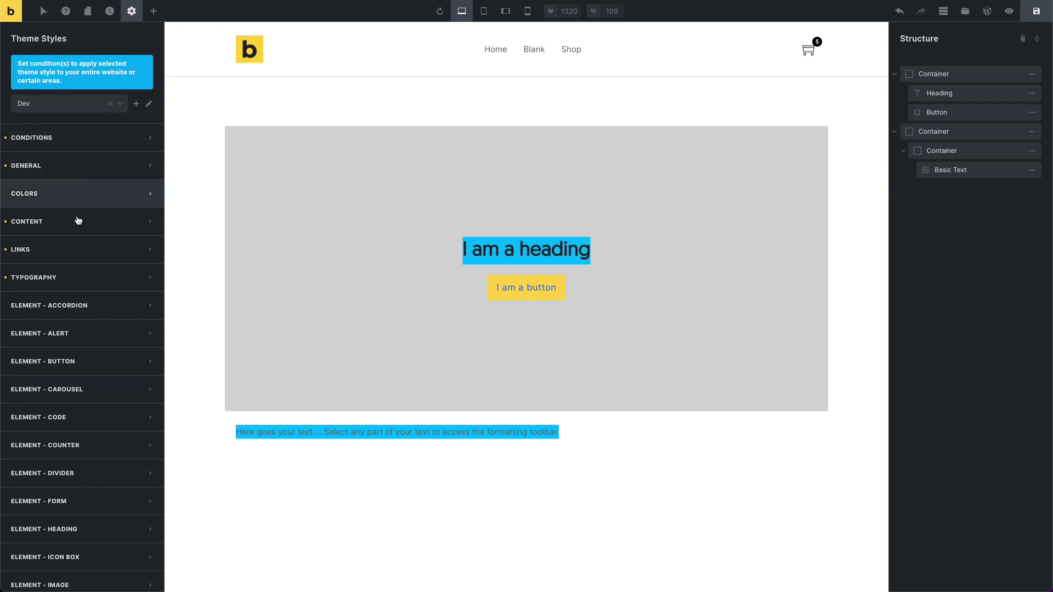
{"action": "left_click", "coordinate": [84, 137]}
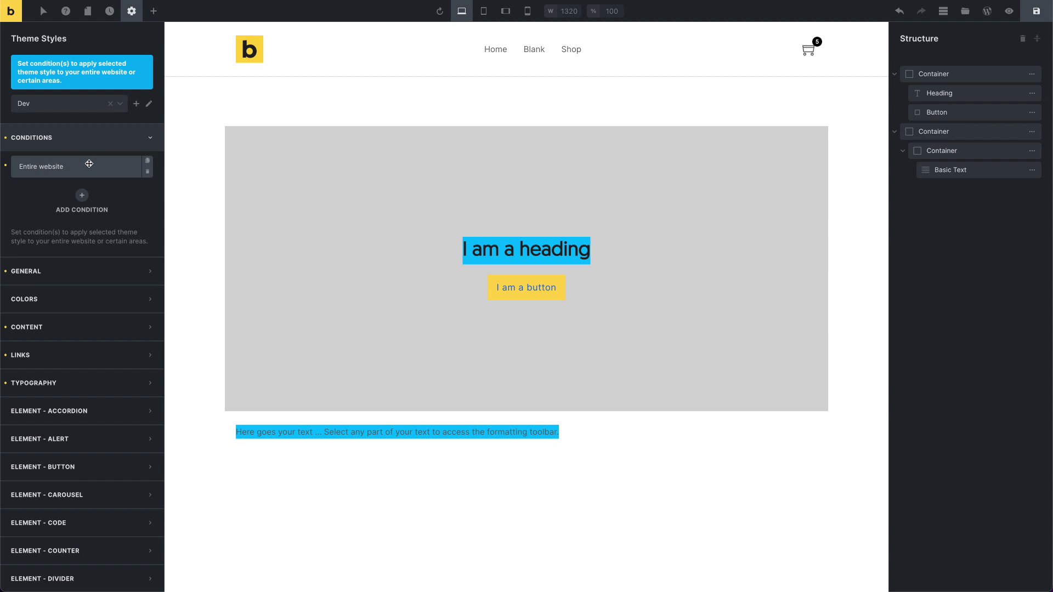
{"action": "left_click", "coordinate": [91, 165]}
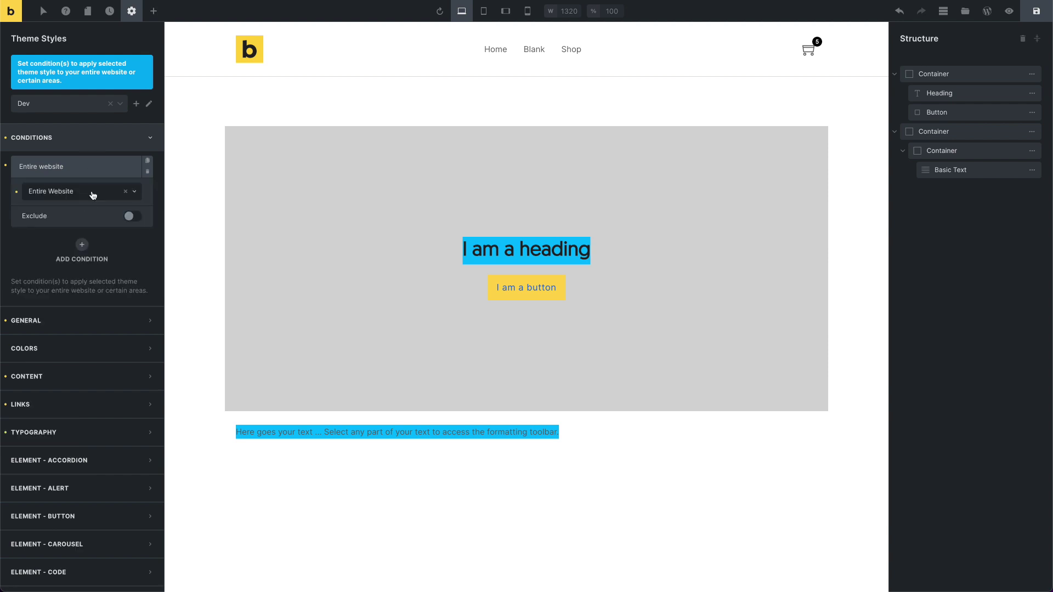
{"action": "left_click", "coordinate": [92, 192]}
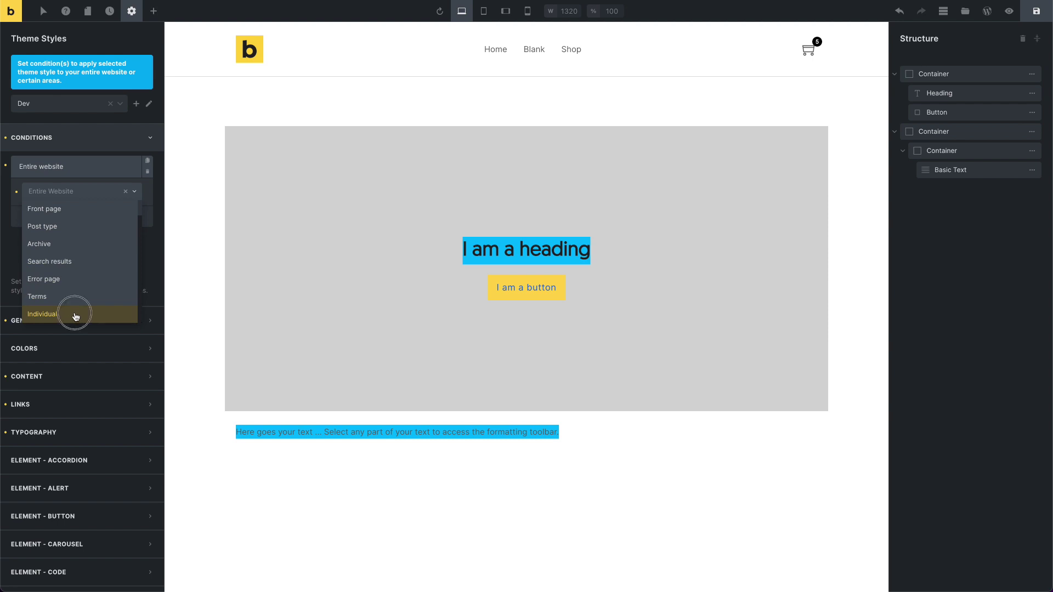
{"action": "left_click", "coordinate": [74, 315]}
{"action": "left_click", "coordinate": [99, 234]}
{"action": "type", "text": "b"}
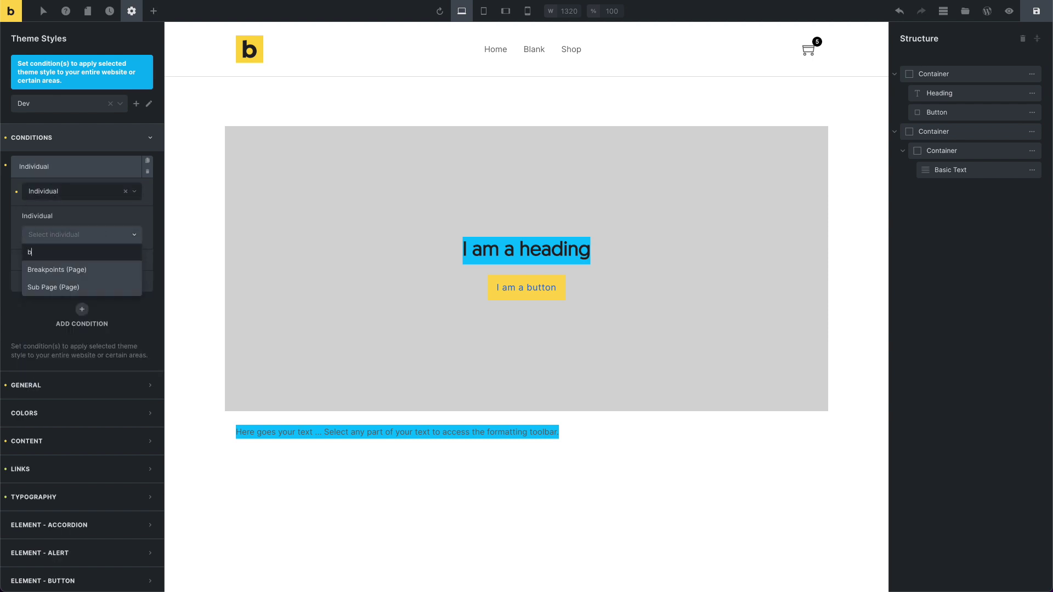
{"action": "type", "text": "lan"}
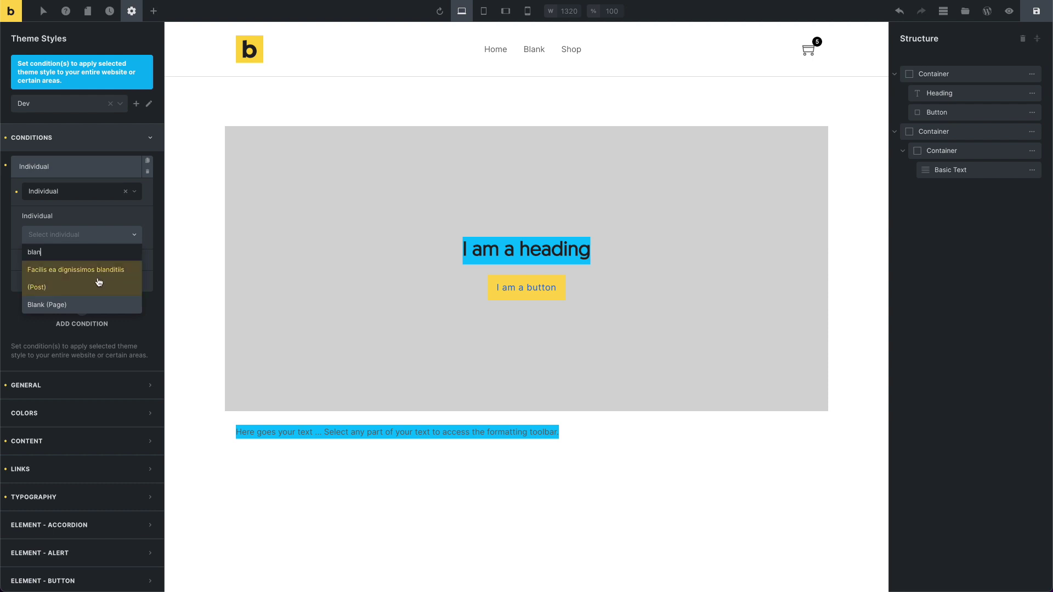
{"action": "left_click", "coordinate": [107, 305]}
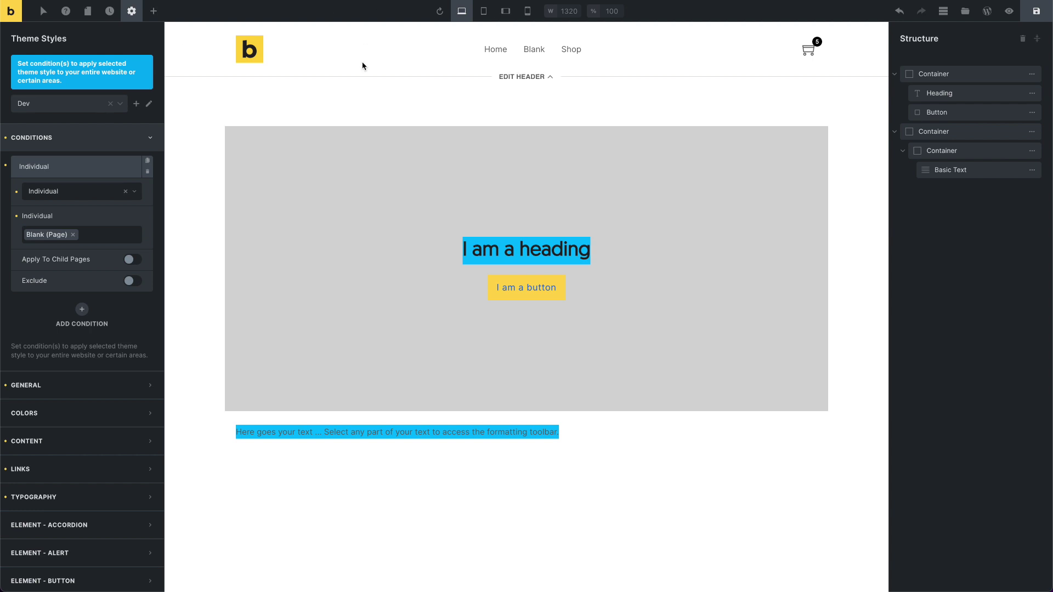
{"action": "left_click", "coordinate": [69, 136]}
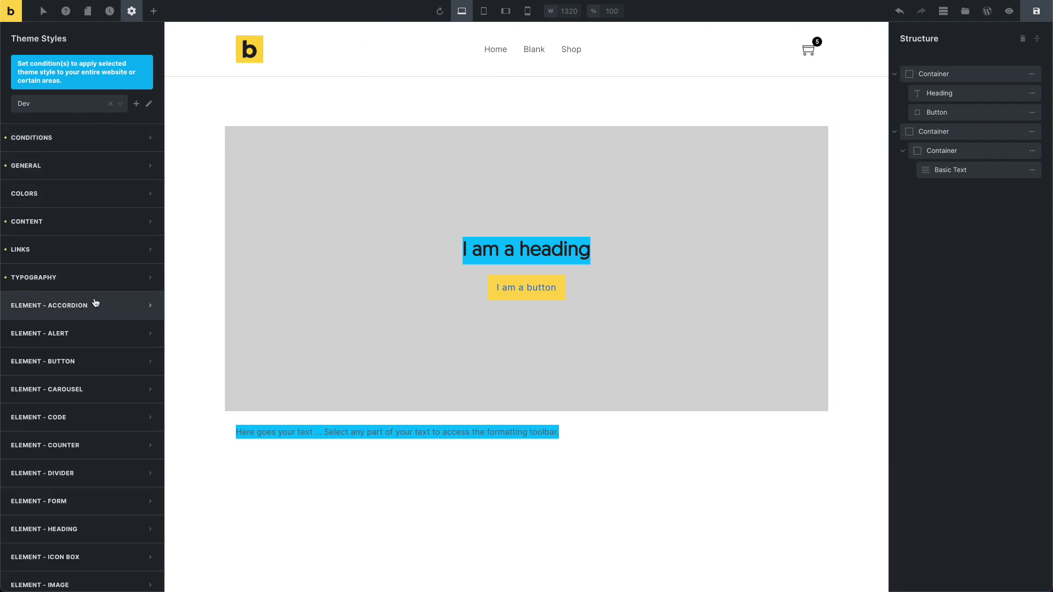
Set the text transform of all headings to uppercase in the Dev theme style's typography, and save
{"action": "left_click", "coordinate": [99, 280]}
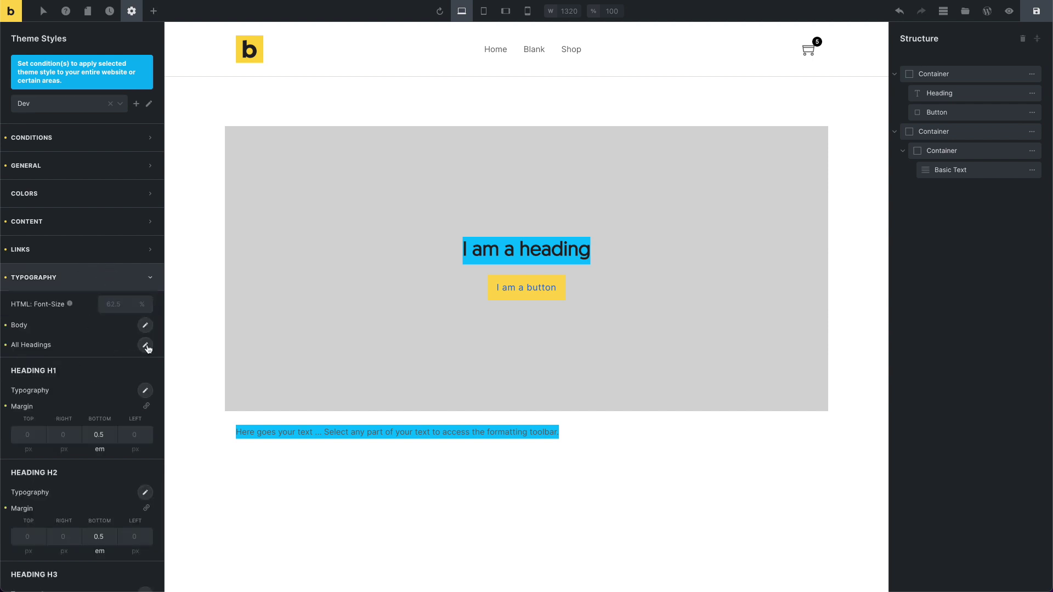
{"action": "left_click", "coordinate": [145, 344]}
{"action": "scroll", "coordinate": [64, 471], "scroll_direction": "down", "scroll_amount": 1}
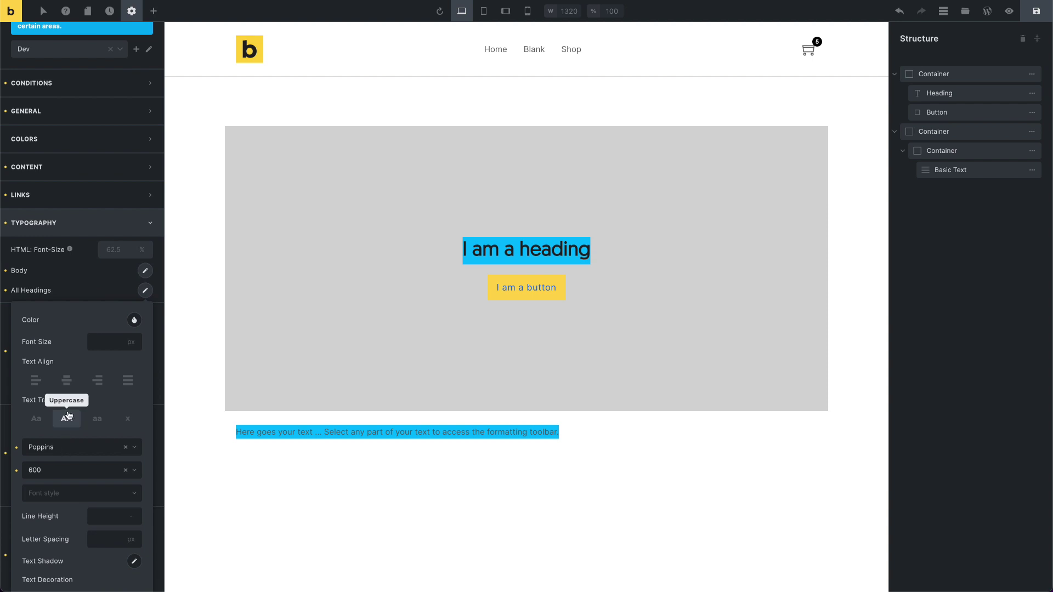
{"action": "left_click", "coordinate": [67, 418]}
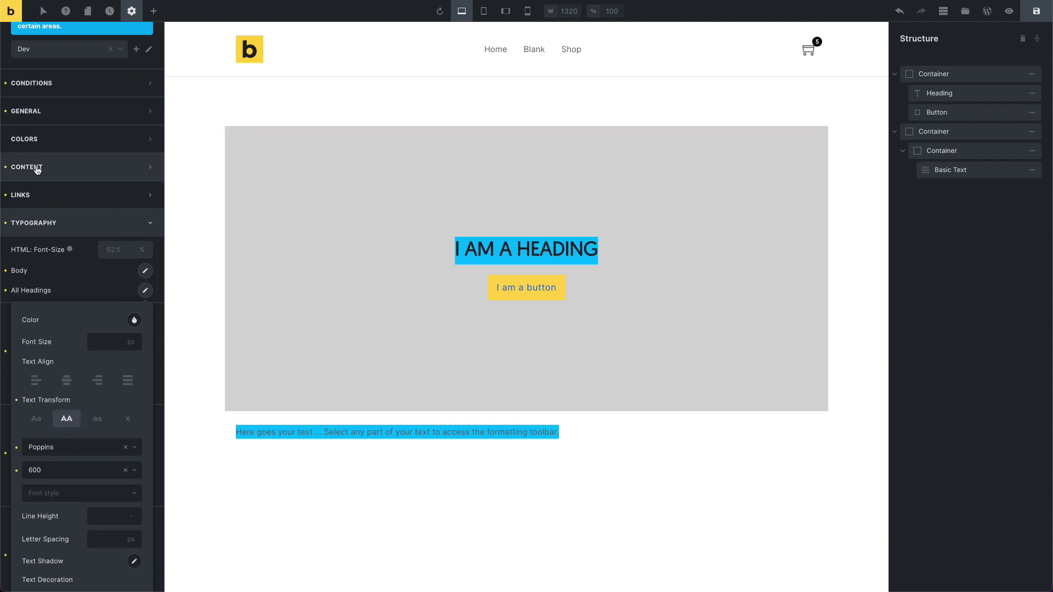
{"action": "scroll", "coordinate": [118, 221], "scroll_direction": "up", "scroll_amount": 1}
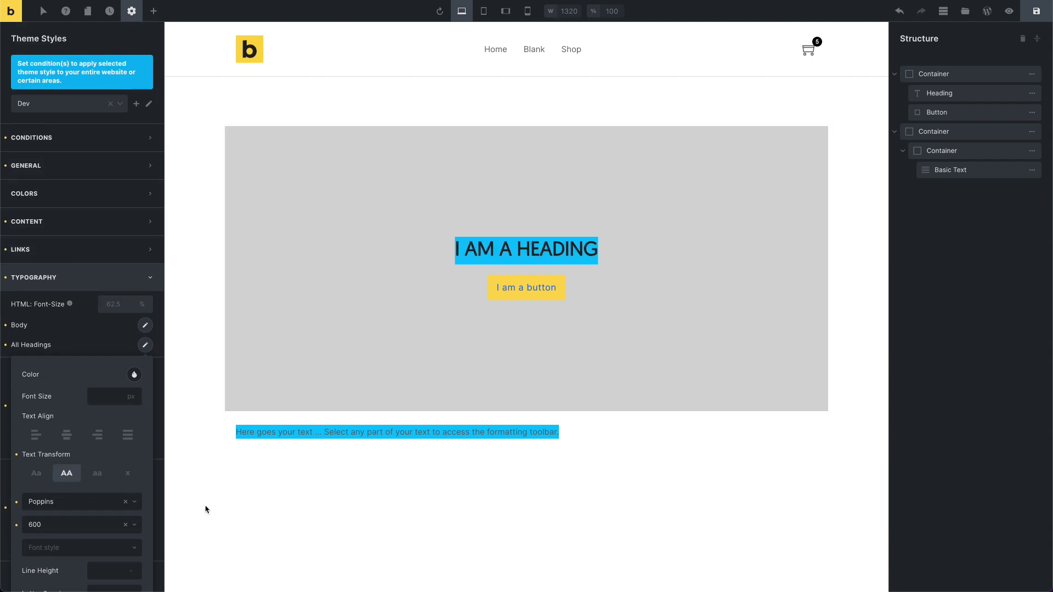
{"action": "left_click", "coordinate": [1032, 12]}
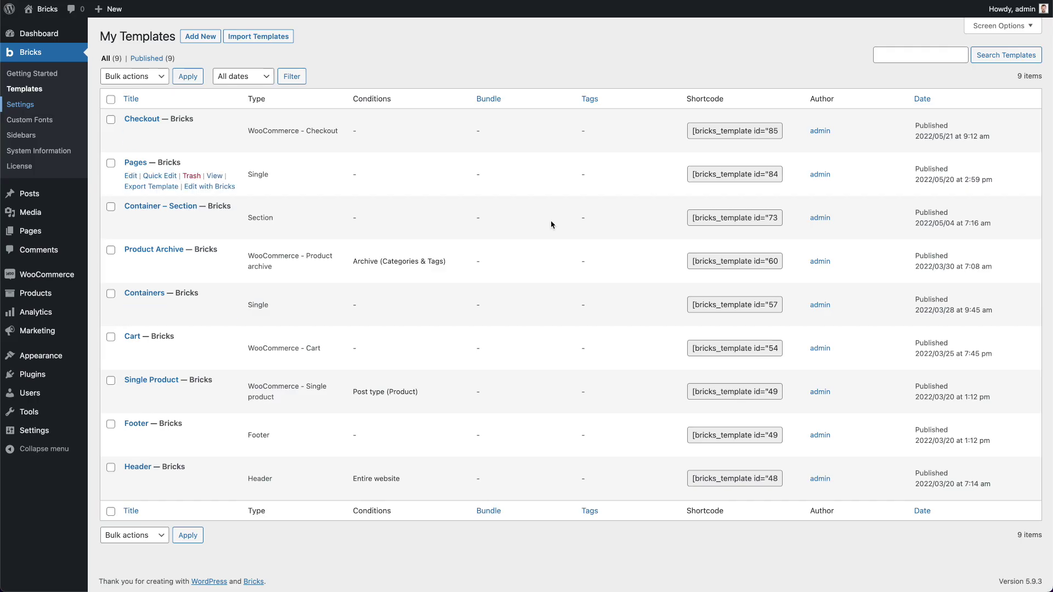
Open the sub page of Blank from the WordPress pages in the builder, reload it and check its theme styles
{"action": "left_click", "coordinate": [24, 232]}
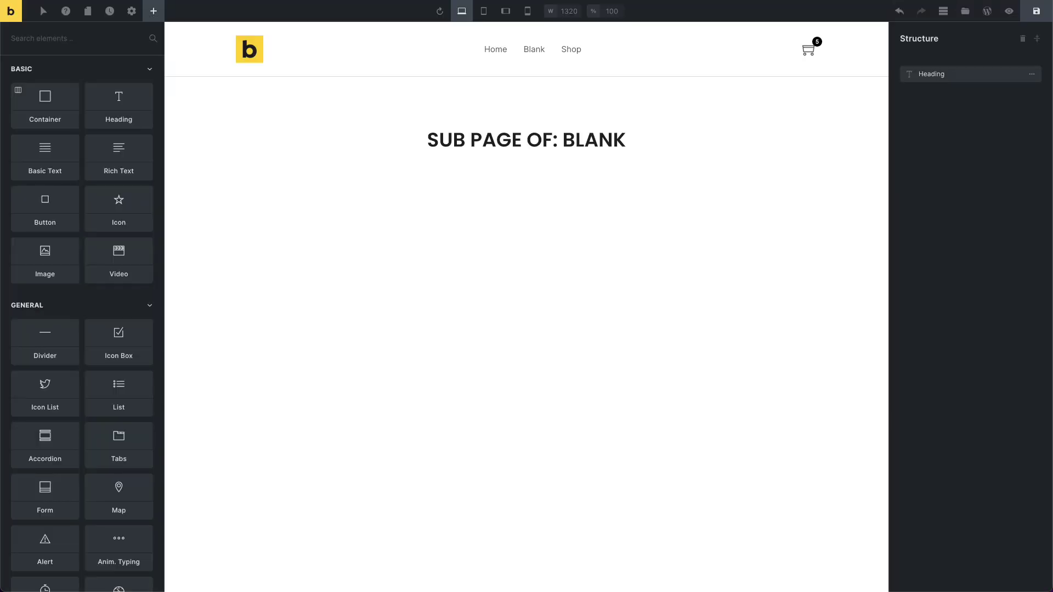
{"action": "key", "text": "super+r"}
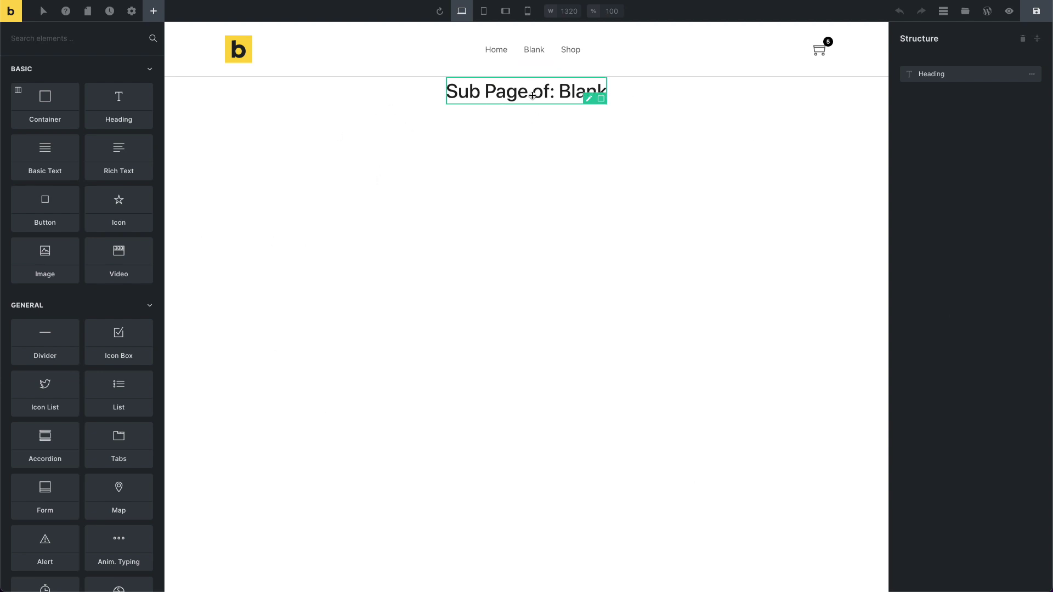
{"action": "left_click", "coordinate": [131, 11]}
{"action": "left_click", "coordinate": [87, 70]}
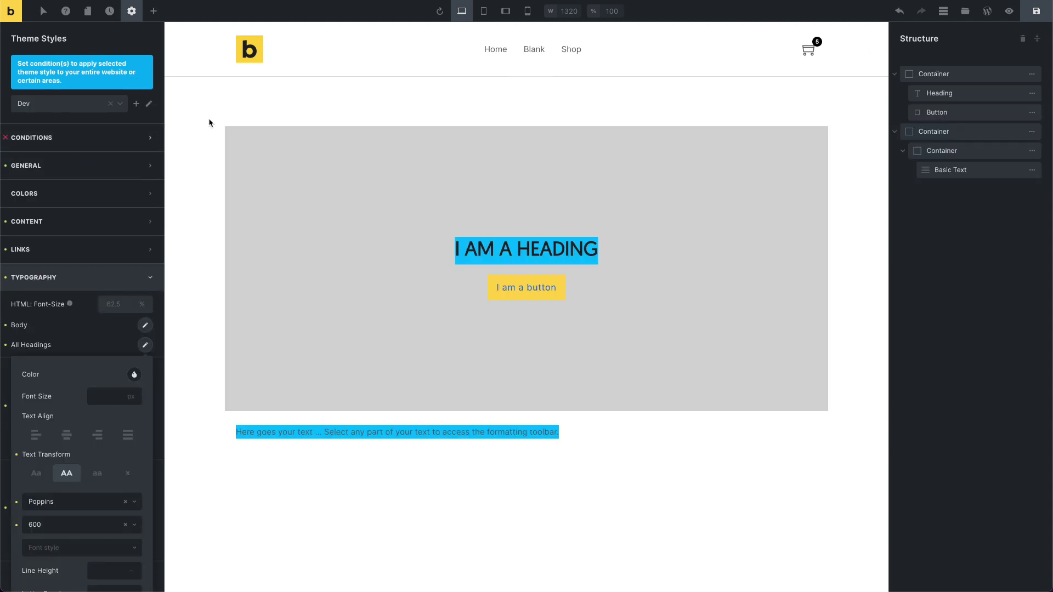
Apply the Dev theme style's Individual condition for Blank (Page) to its child pages too, and save
{"action": "left_click", "coordinate": [58, 145]}
{"action": "left_click", "coordinate": [62, 166]}
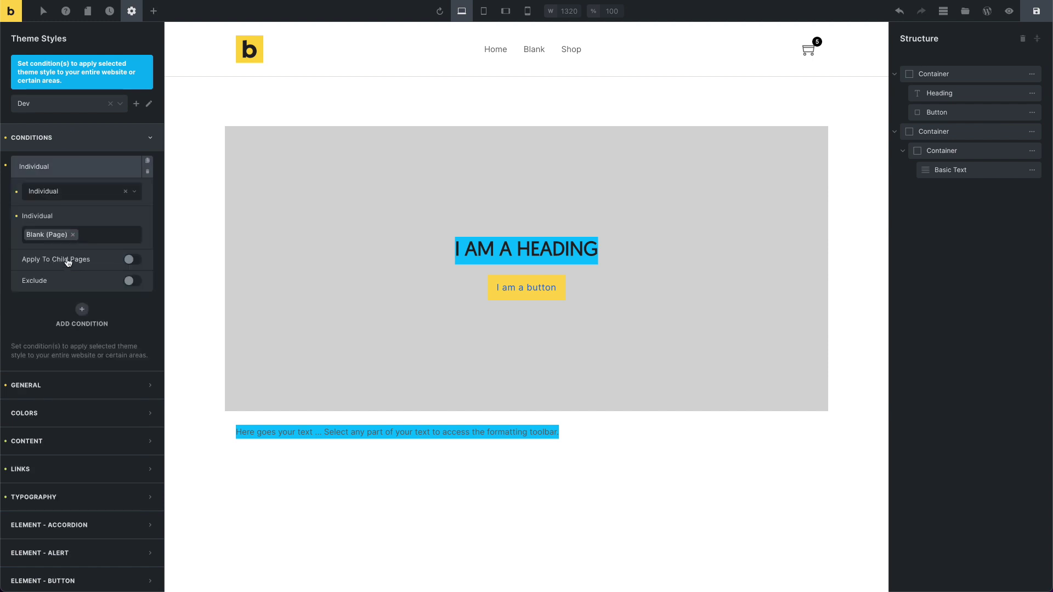
{"action": "left_click", "coordinate": [68, 261]}
{"action": "left_click", "coordinate": [1034, 13]}
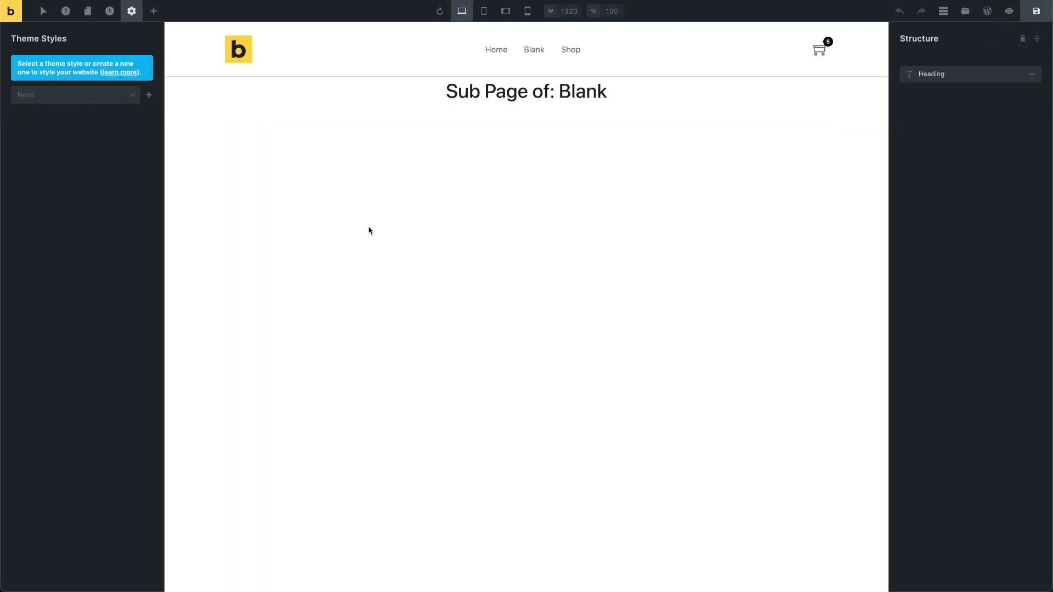
Reload the sub page of Blank and check which theme style is applied to it
{"action": "key", "text": "super+r"}
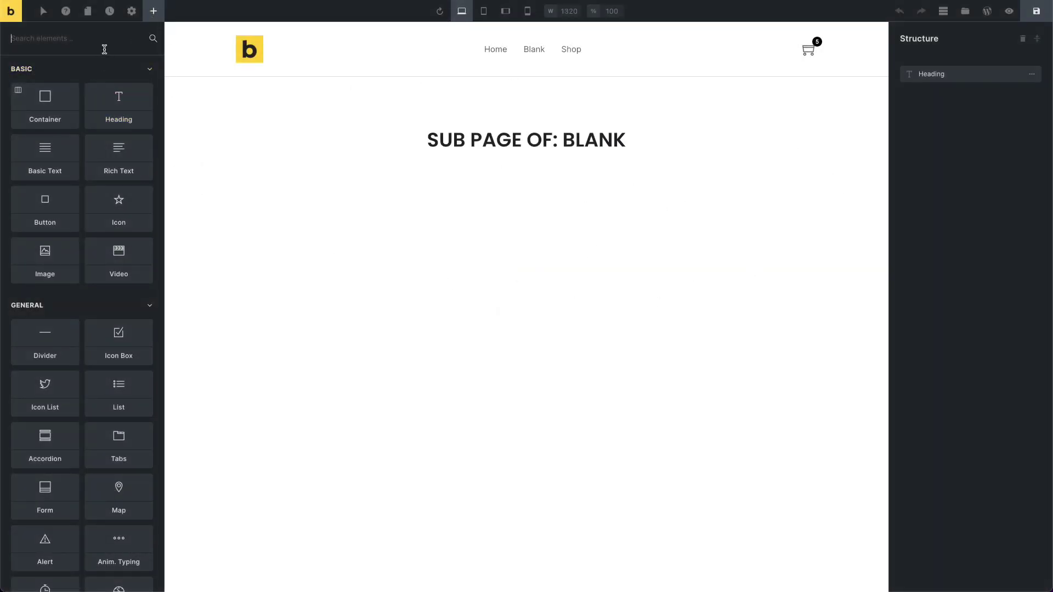
{"action": "left_click", "coordinate": [132, 11]}
{"action": "left_click", "coordinate": [83, 66]}
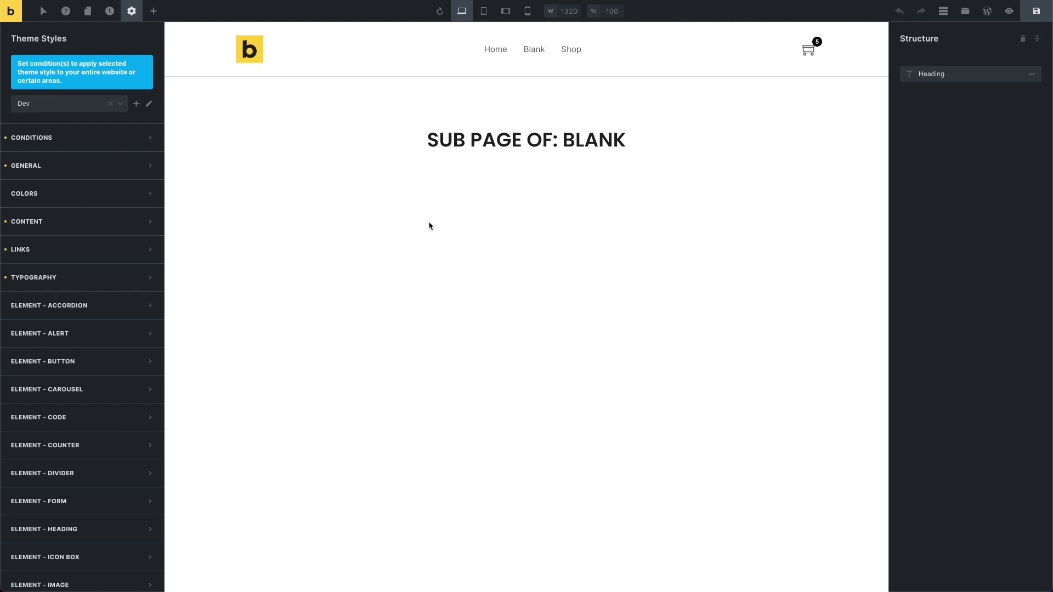
Return to the Blank page, replace all its elements with a single container, and enlarge the container's height on the canvas
{"action": "key", "text": "ctrl+shift+a"}
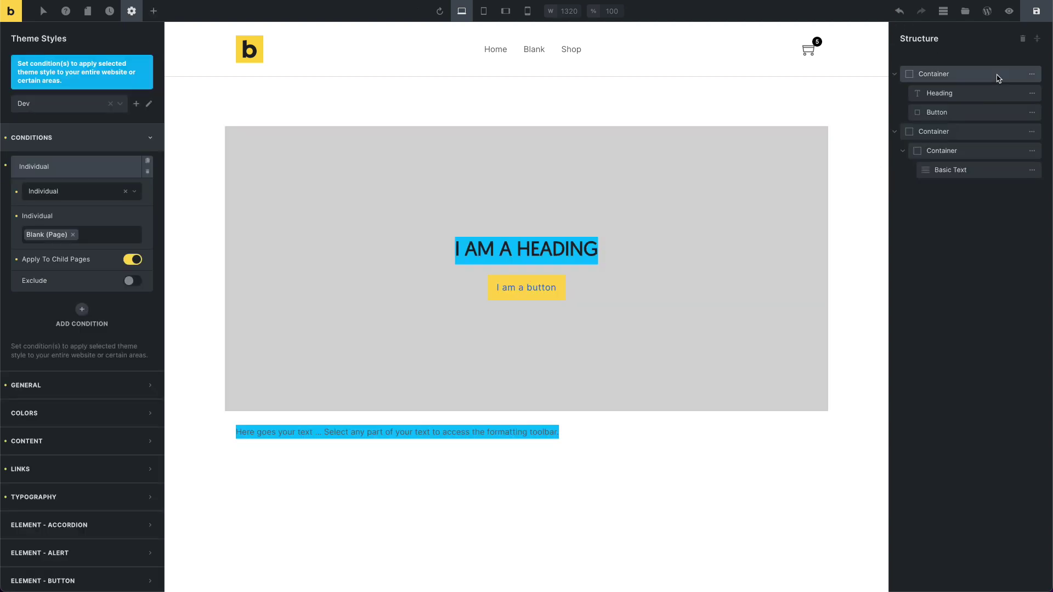
{"action": "left_click", "coordinate": [1021, 40]}
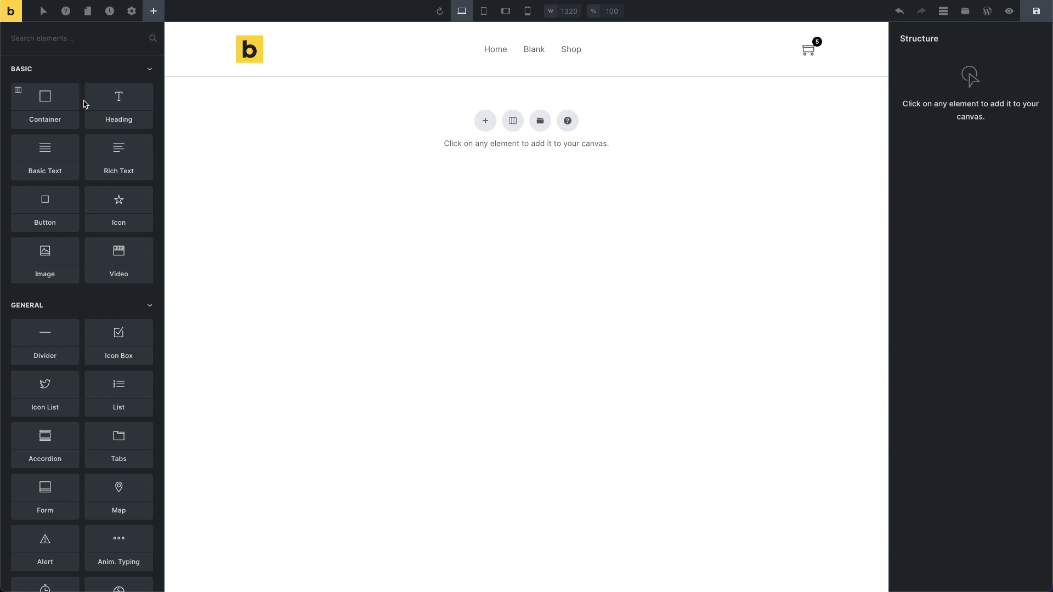
{"action": "left_click", "coordinate": [58, 105]}
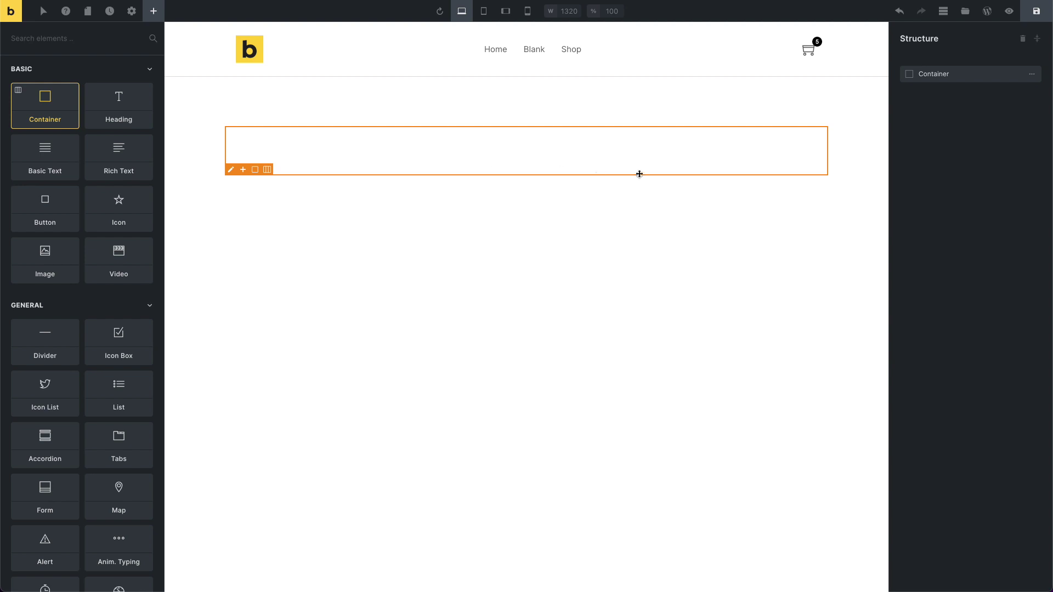
{"action": "left_click", "coordinate": [799, 161]}
{"action": "left_click_drag", "start_coordinate": [824, 173], "coordinate": [808, 326]}
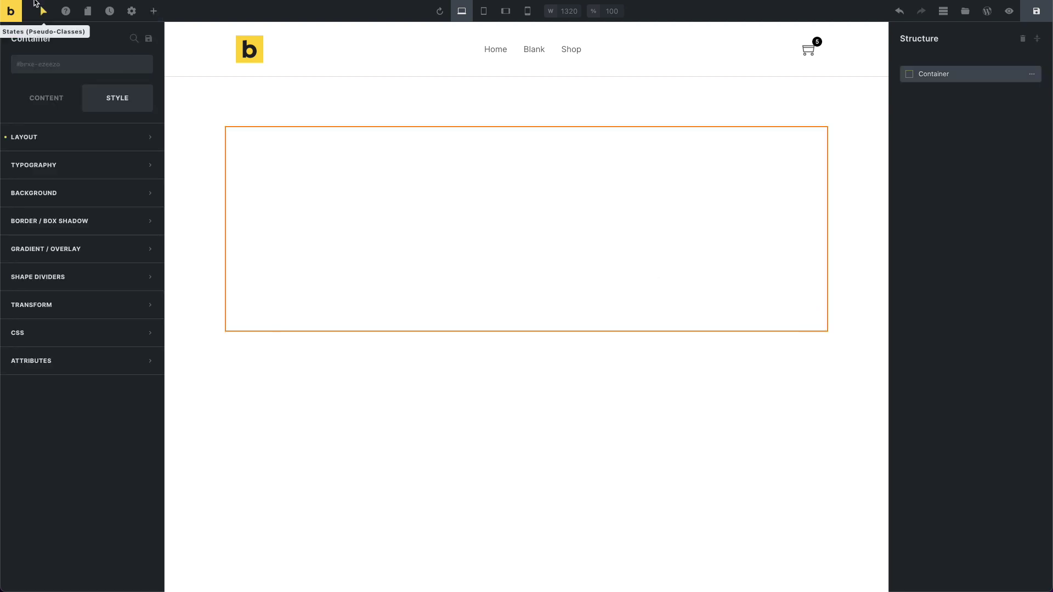
Add a heading and a button inside the container
{"action": "left_click", "coordinate": [154, 11]}
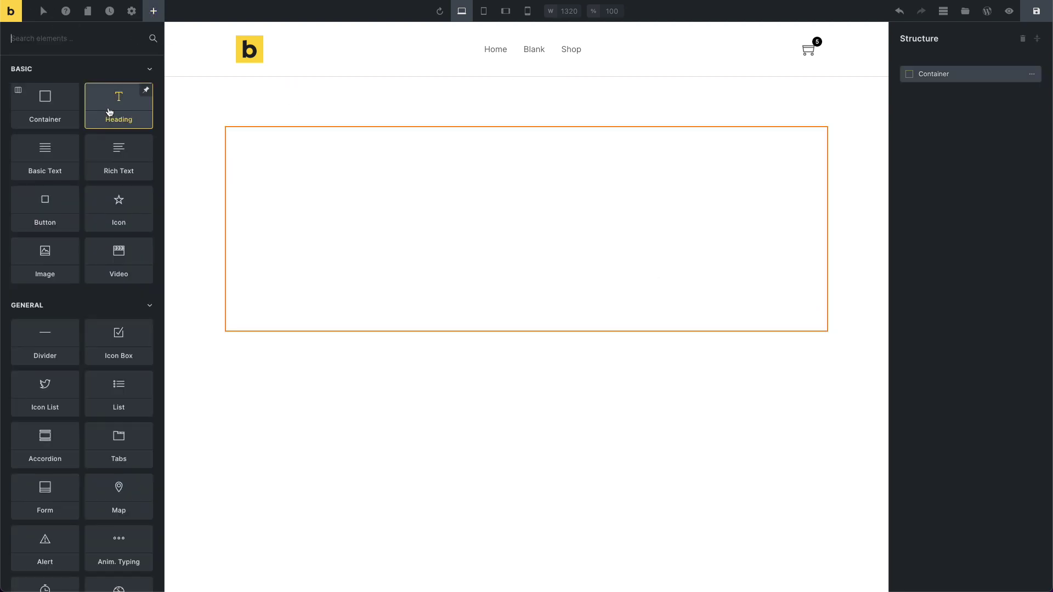
{"action": "left_click", "coordinate": [108, 110]}
{"action": "left_click", "coordinate": [60, 206]}
Centre the container's content on both the main axis and the cross axis
{"action": "left_click", "coordinate": [499, 222]}
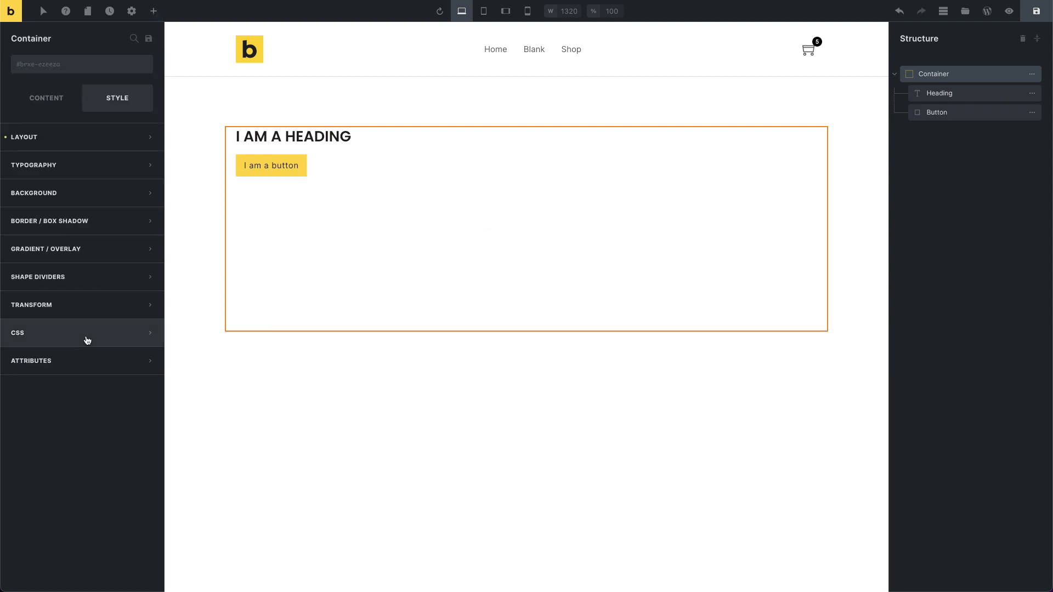
{"action": "left_click", "coordinate": [48, 107]}
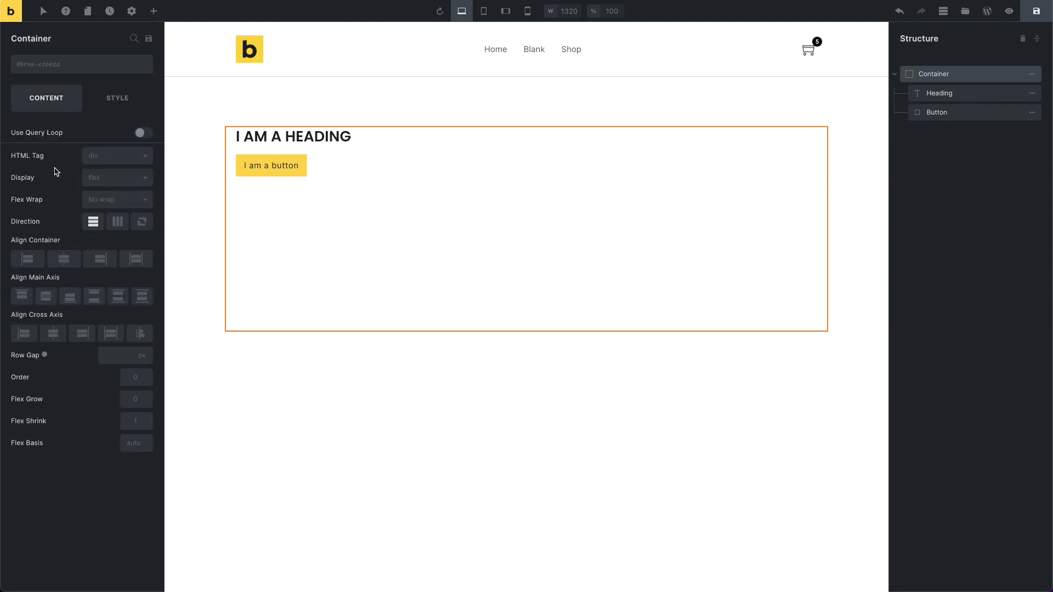
{"action": "left_click", "coordinate": [46, 298]}
{"action": "left_click", "coordinate": [53, 333]}
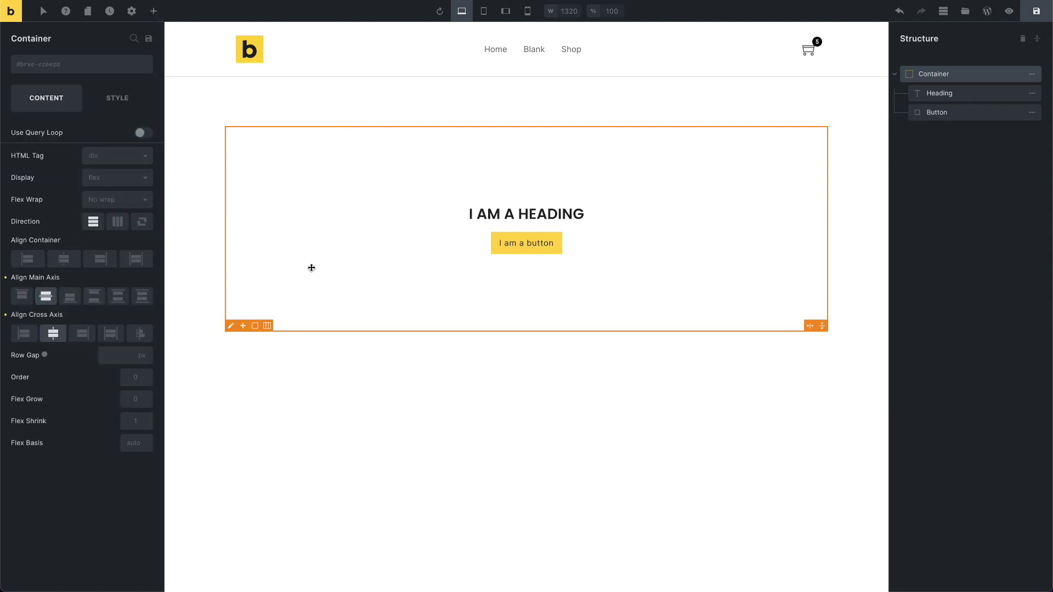
Give the container a light grey background colour from the Dev palette
{"action": "left_click", "coordinate": [110, 104]}
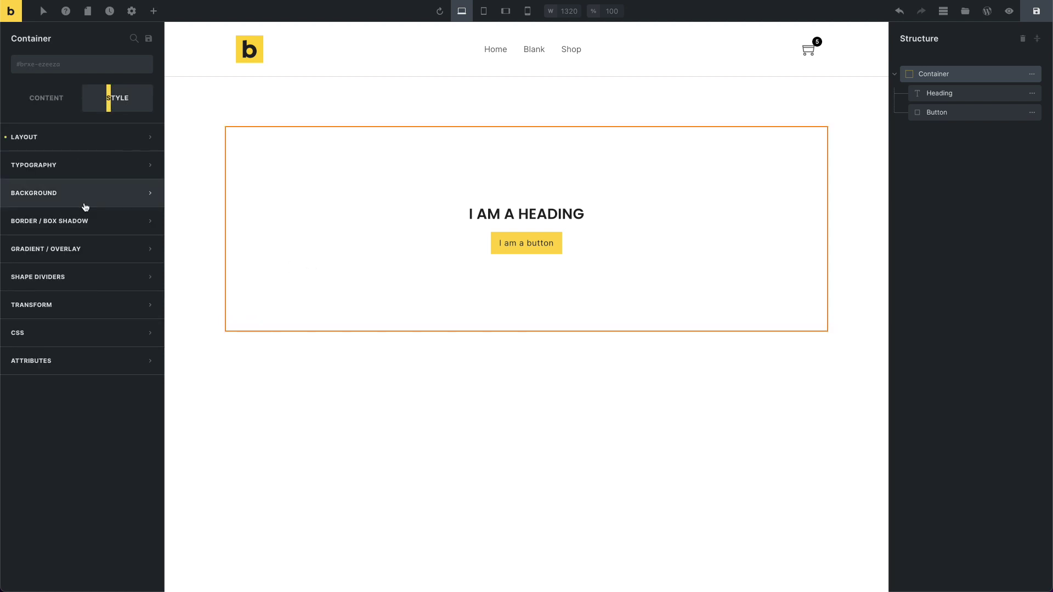
{"action": "left_click", "coordinate": [85, 200]}
{"action": "left_click", "coordinate": [145, 218]}
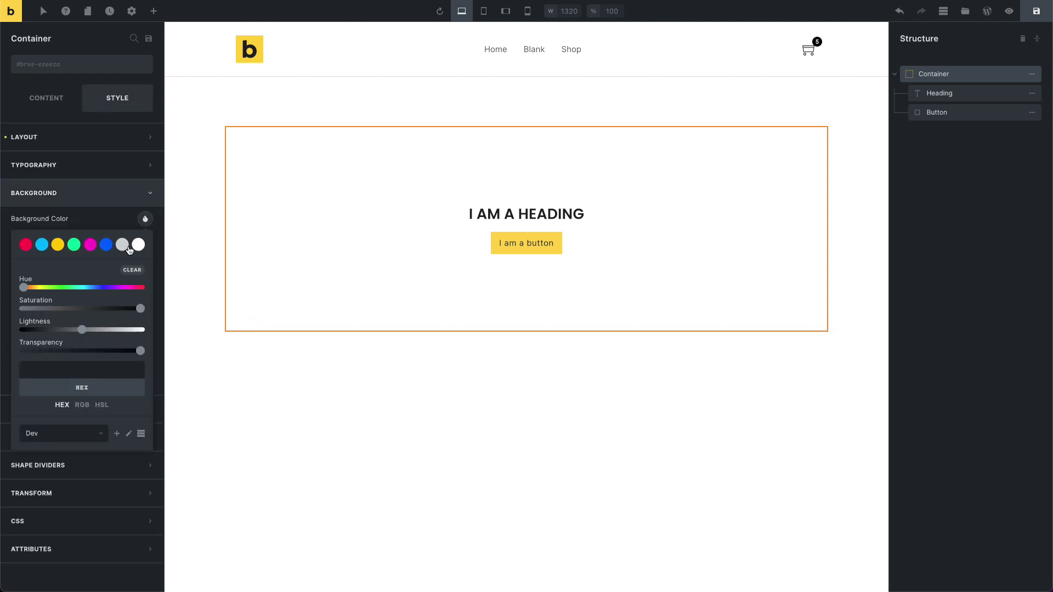
{"action": "left_click", "coordinate": [121, 244]}
{"action": "left_click", "coordinate": [379, 468]}
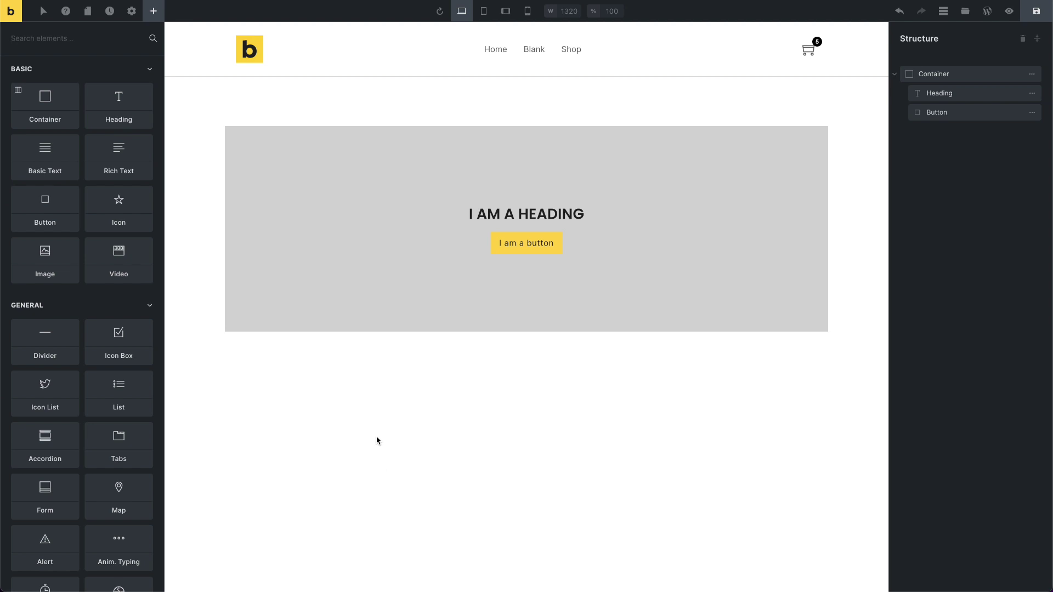
Set the mountain lake photo from the media library as the container's background image and increase the container's height on the canvas
{"action": "left_click", "coordinate": [273, 166]}
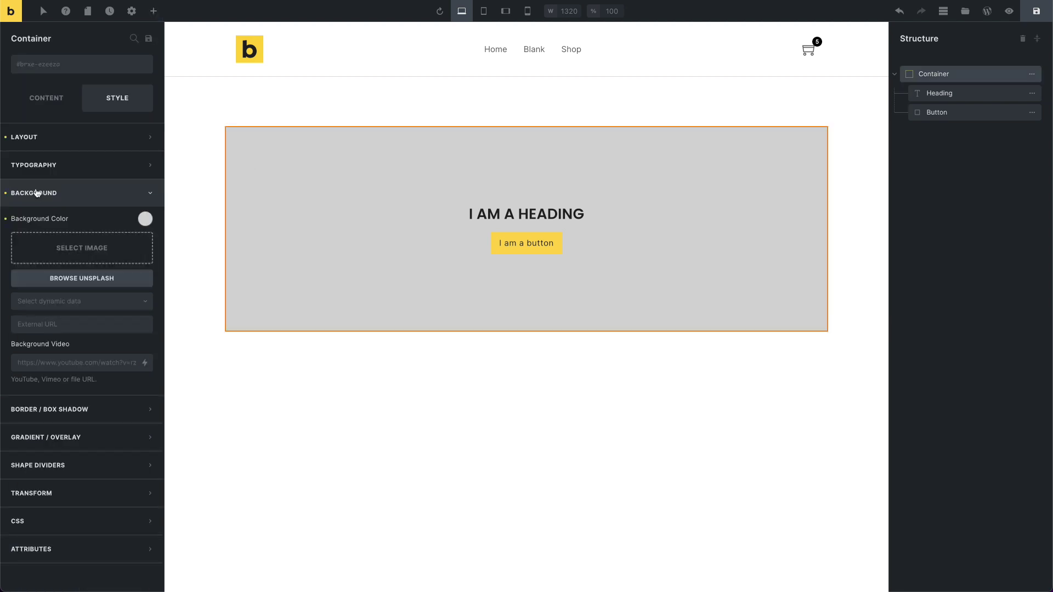
{"action": "left_click", "coordinate": [75, 256]}
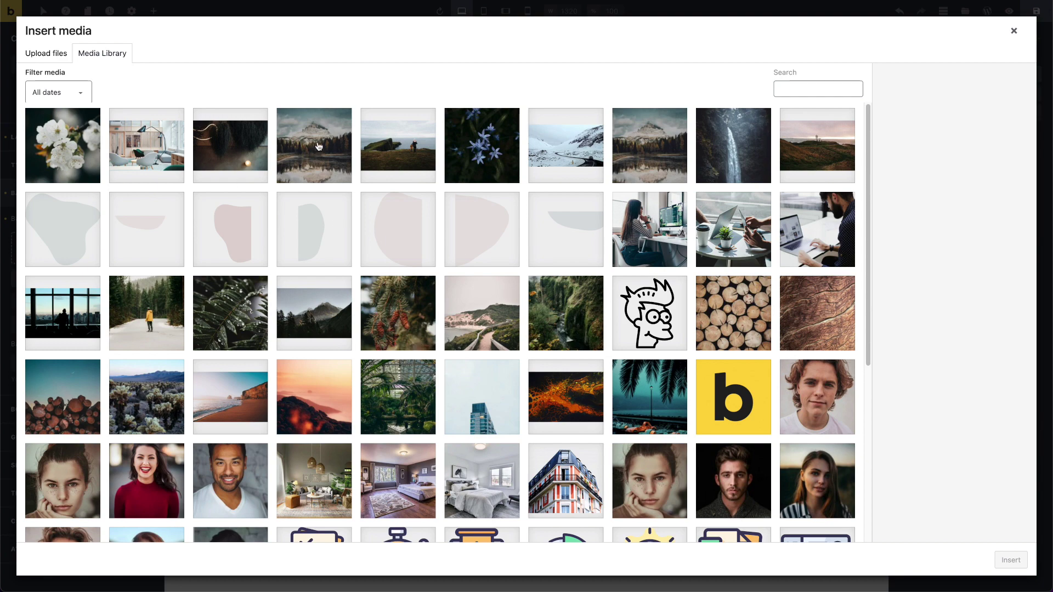
{"action": "left_click", "coordinate": [318, 146]}
{"action": "left_click", "coordinate": [1017, 559]}
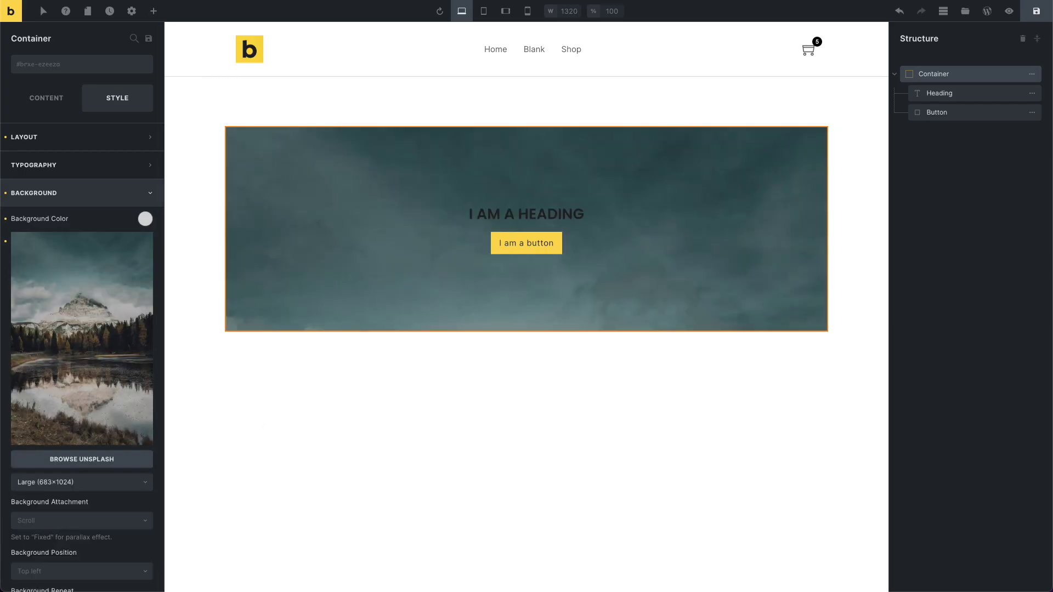
{"action": "left_click_drag", "start_coordinate": [818, 322], "coordinate": [834, 477]}
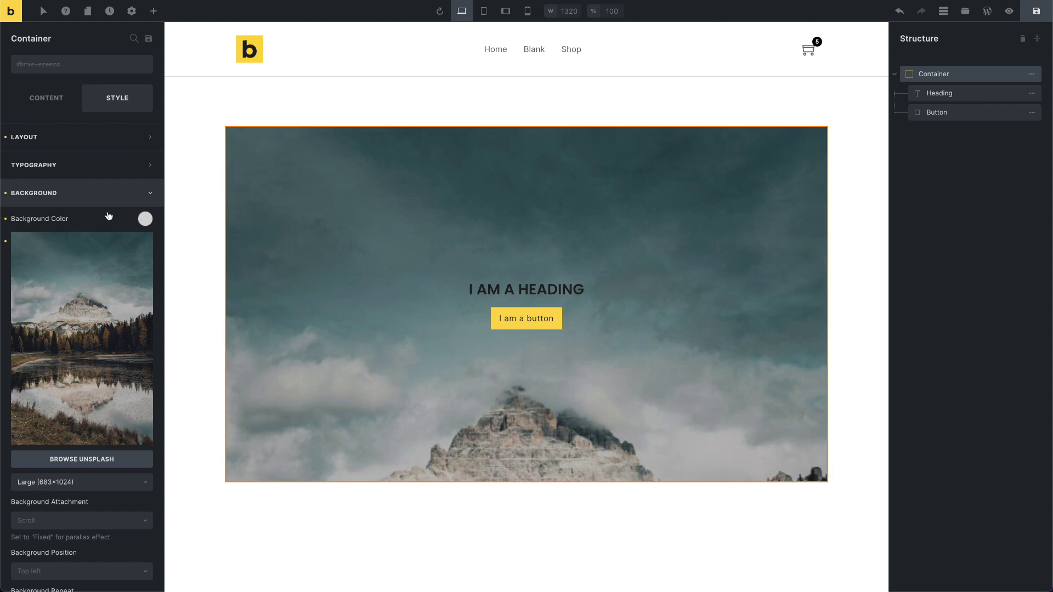
Set the saturation of the container's CSS filters to 0
{"action": "left_click", "coordinate": [64, 195]}
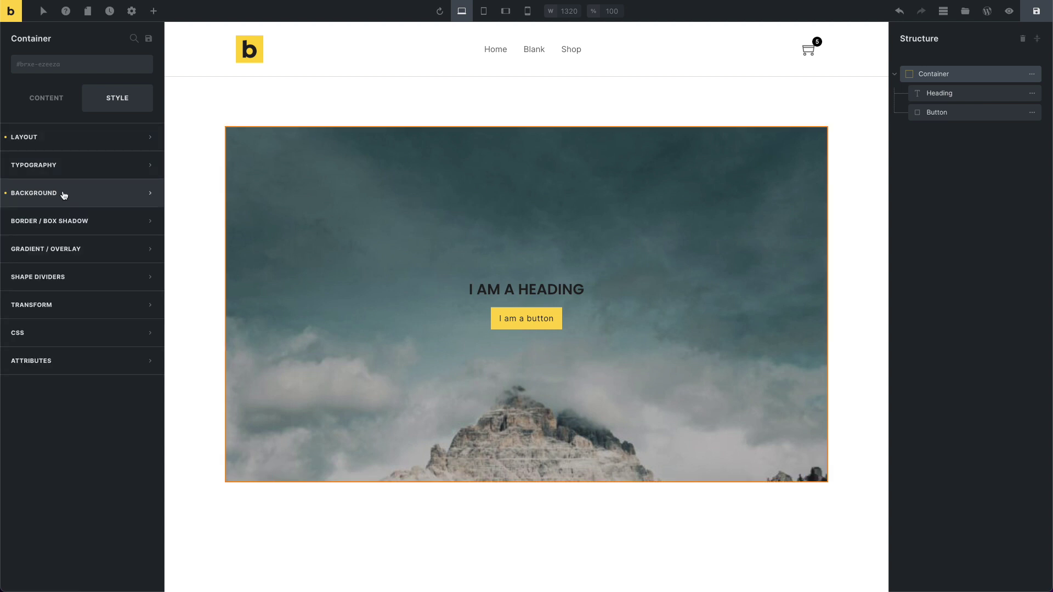
{"action": "left_click", "coordinate": [86, 340]}
{"action": "left_click", "coordinate": [310, 360]}
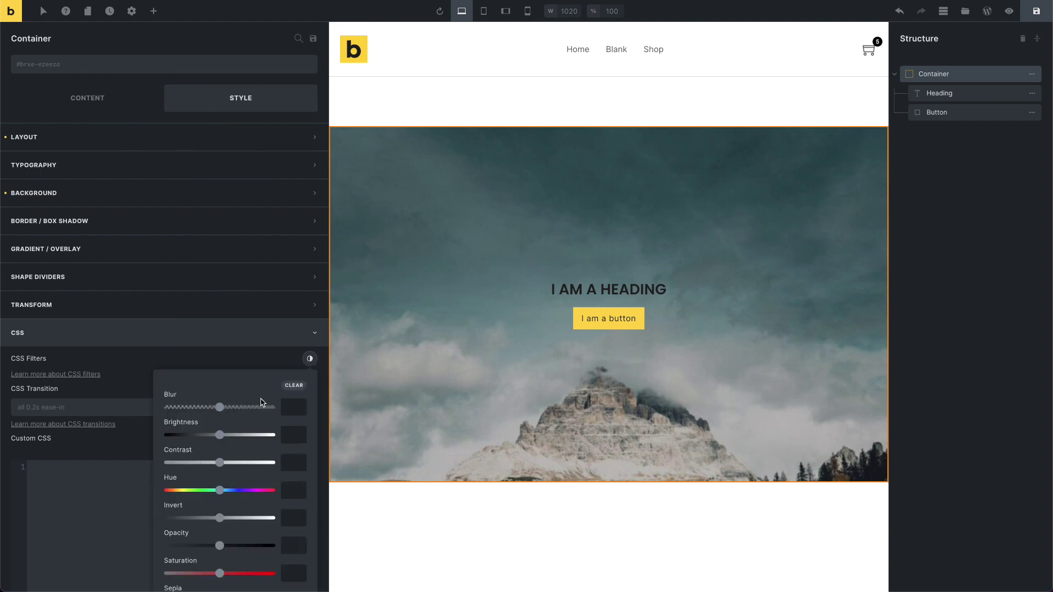
{"action": "left_click", "coordinate": [199, 573]}
{"action": "left_click_drag", "start_coordinate": [199, 573], "coordinate": [145, 573]}
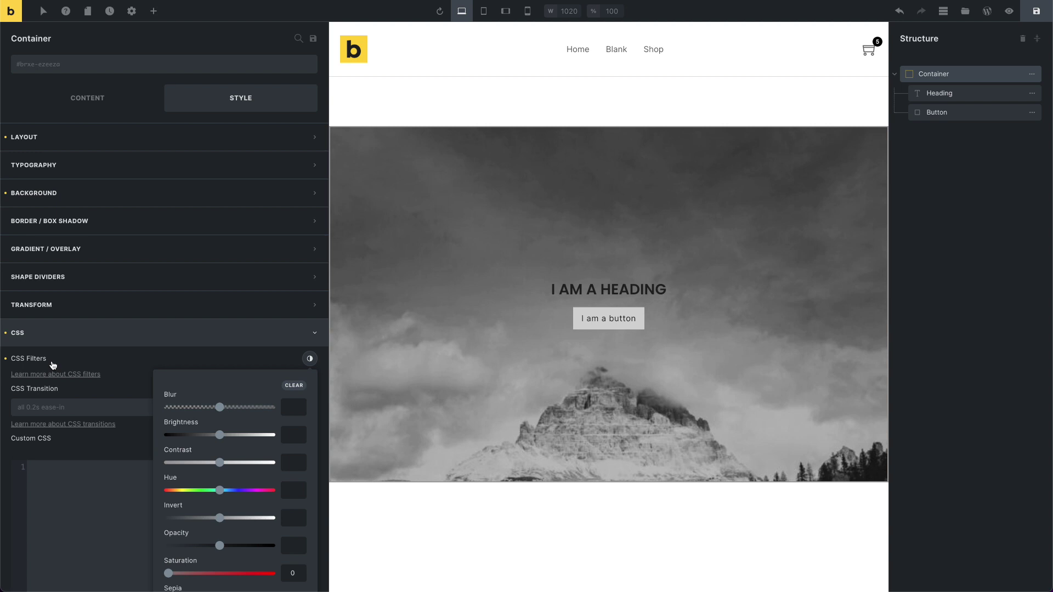
Clear the container's CSS settings and remove its background image
{"action": "left_click", "coordinate": [138, 332]}
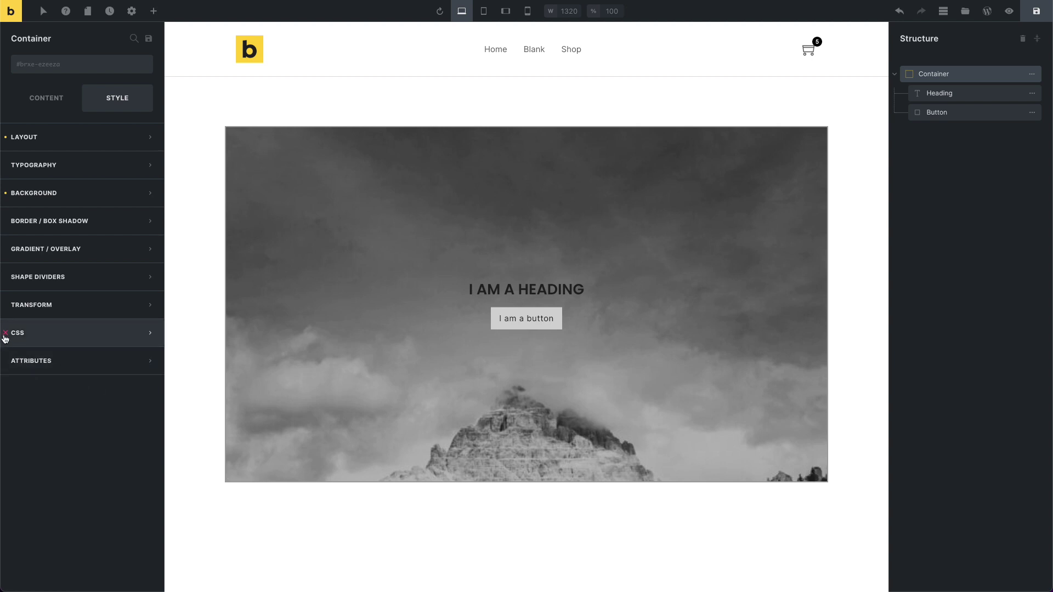
{"action": "left_click", "coordinate": [88, 196]}
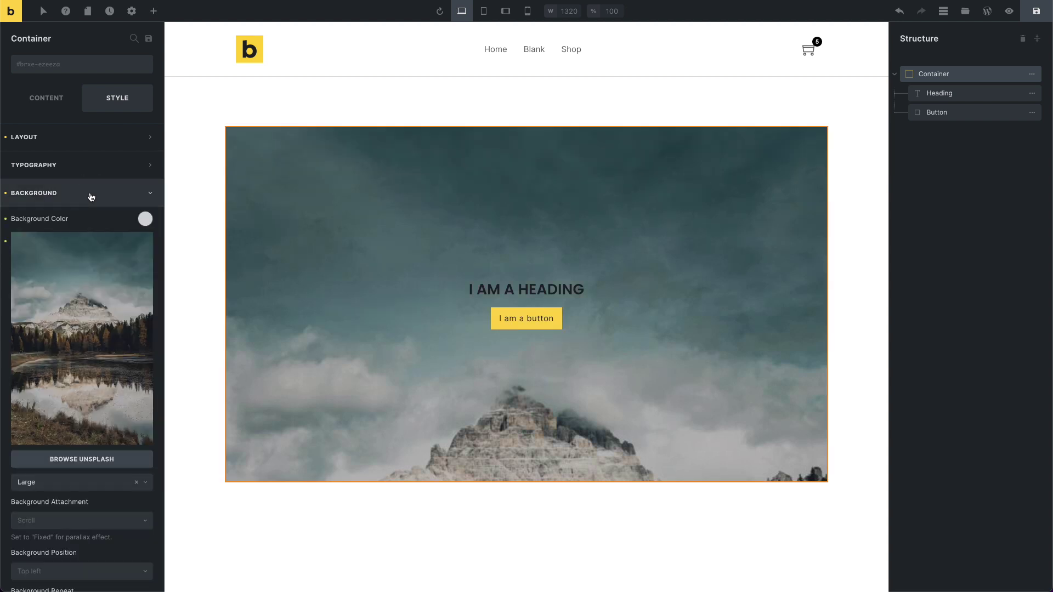
{"action": "left_click", "coordinate": [5, 241]}
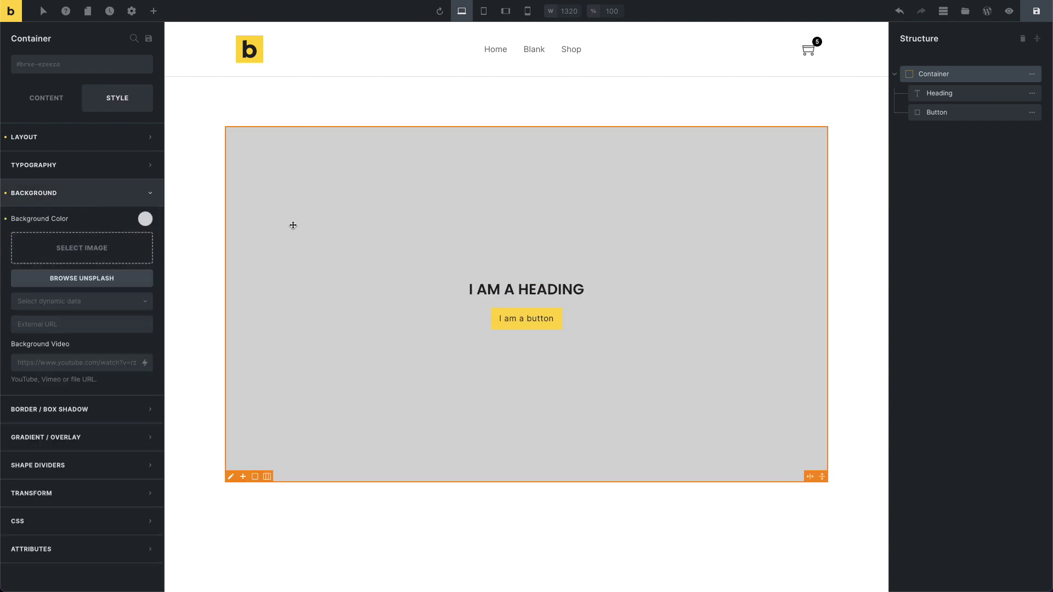
Add a nested container inside the grey container and move it above the heading in the structure
{"action": "left_click", "coordinate": [543, 545]}
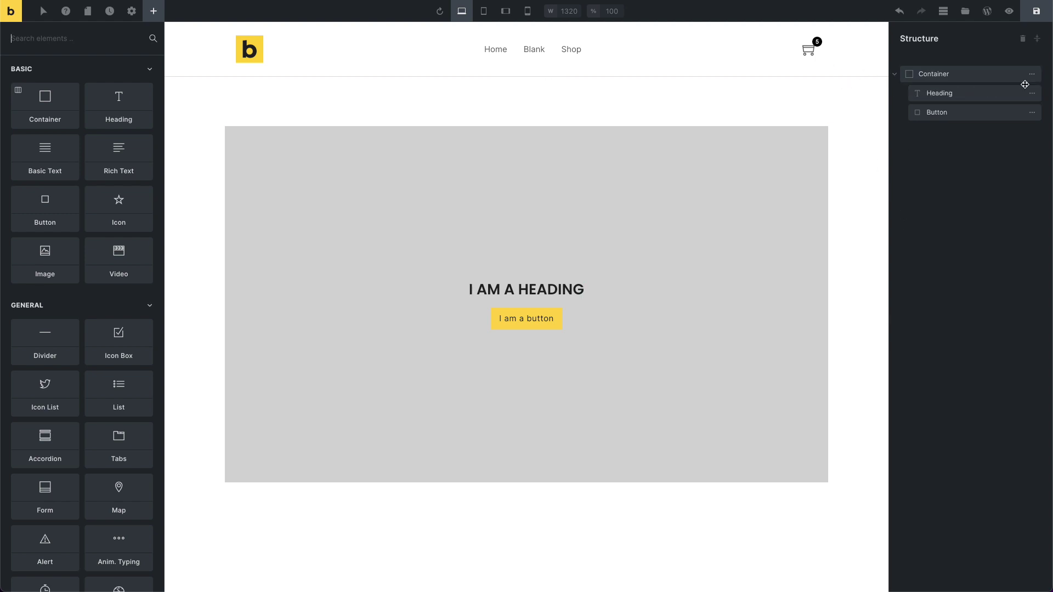
{"action": "mouse_move", "coordinate": [1012, 75]}
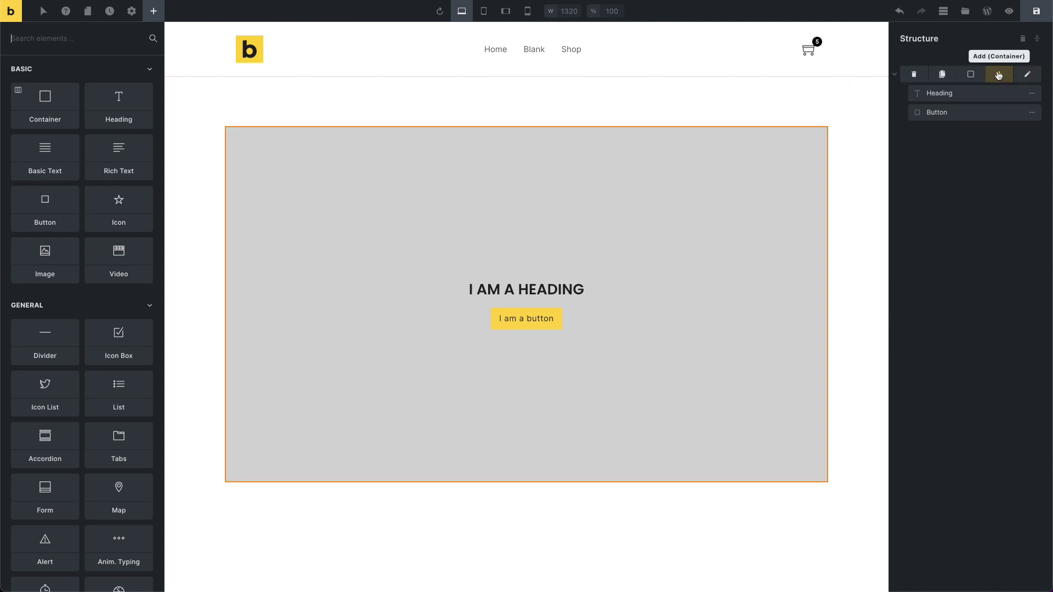
{"action": "left_click", "coordinate": [998, 75]}
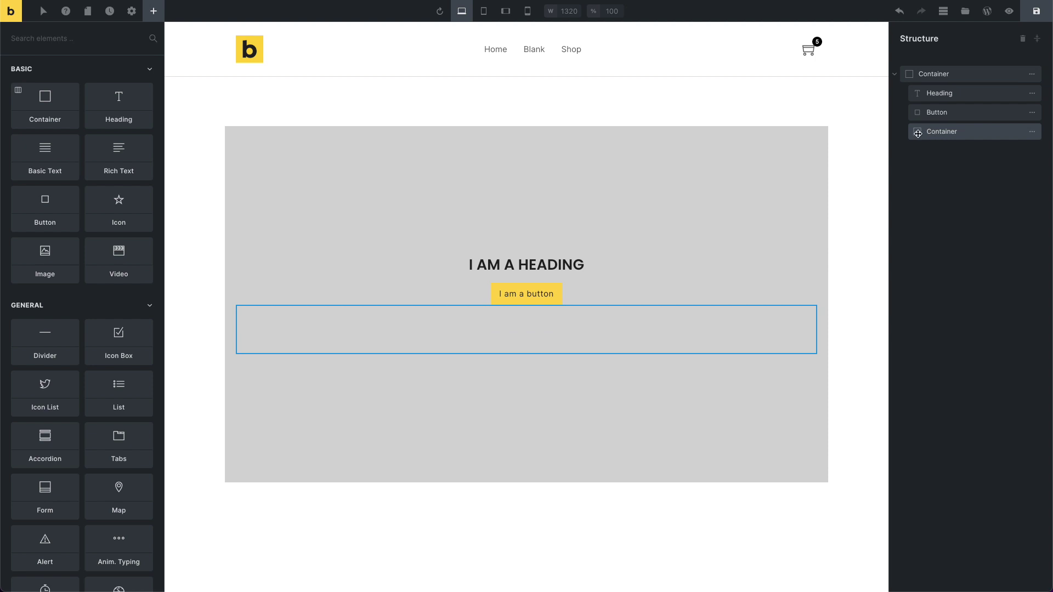
{"action": "left_click_drag", "start_coordinate": [915, 131], "coordinate": [918, 91]}
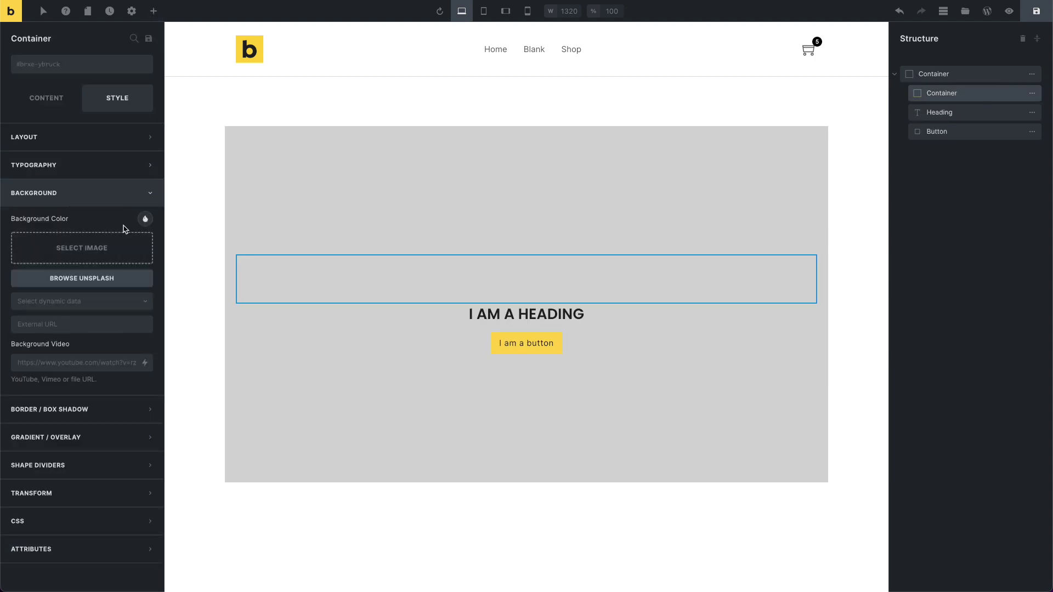
Set the mountain lake photo from the media library as the nested container's background image
{"action": "left_click", "coordinate": [122, 233]}
{"action": "left_click", "coordinate": [309, 151]}
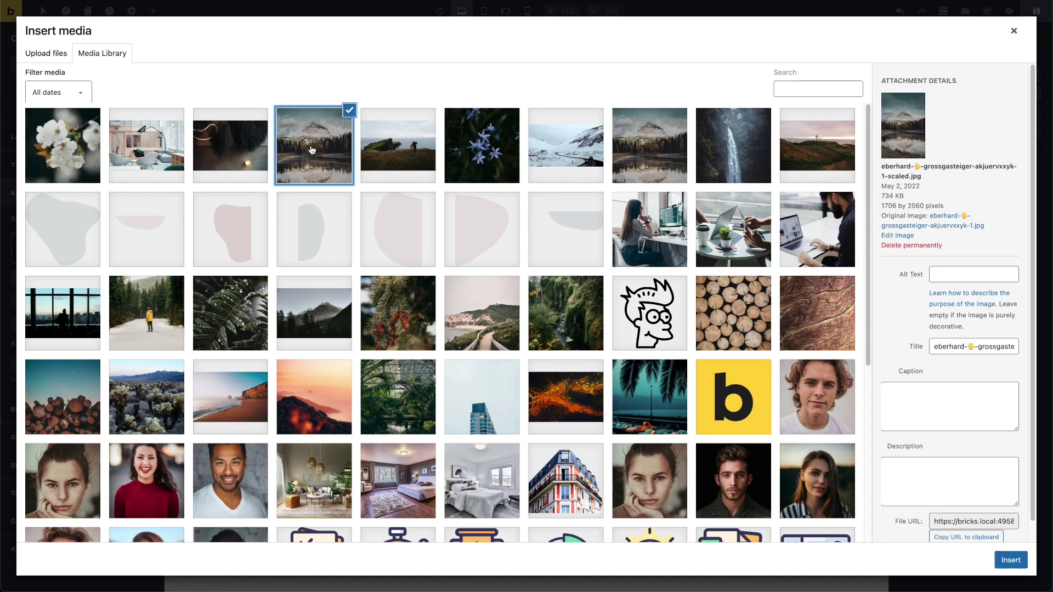
{"action": "left_click", "coordinate": [1008, 560]}
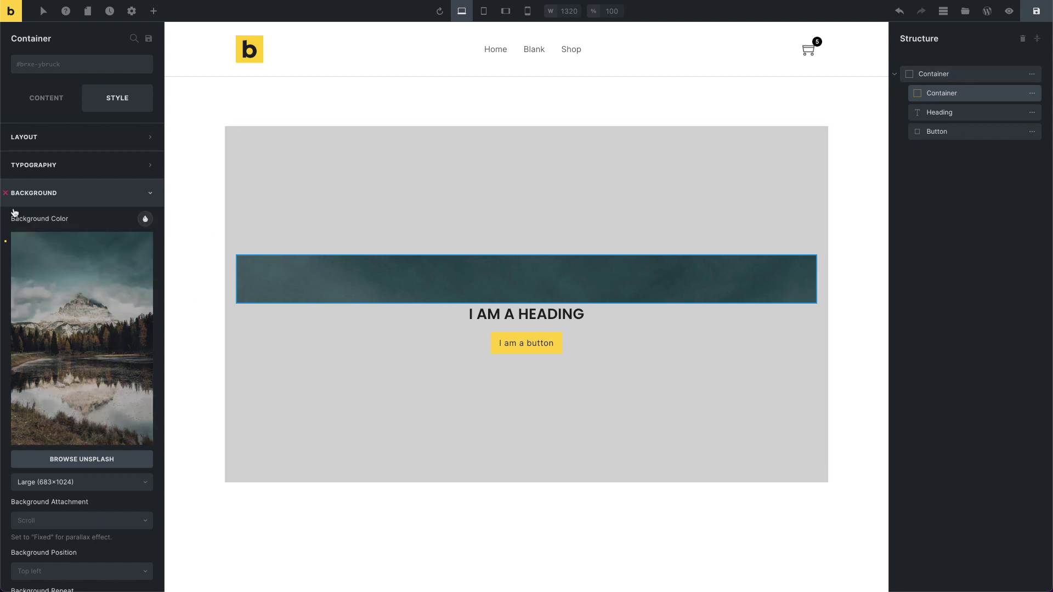
Position the nested image container absolutely, with top, right, bottom and left offsets of 0 px
{"action": "left_click", "coordinate": [66, 143]}
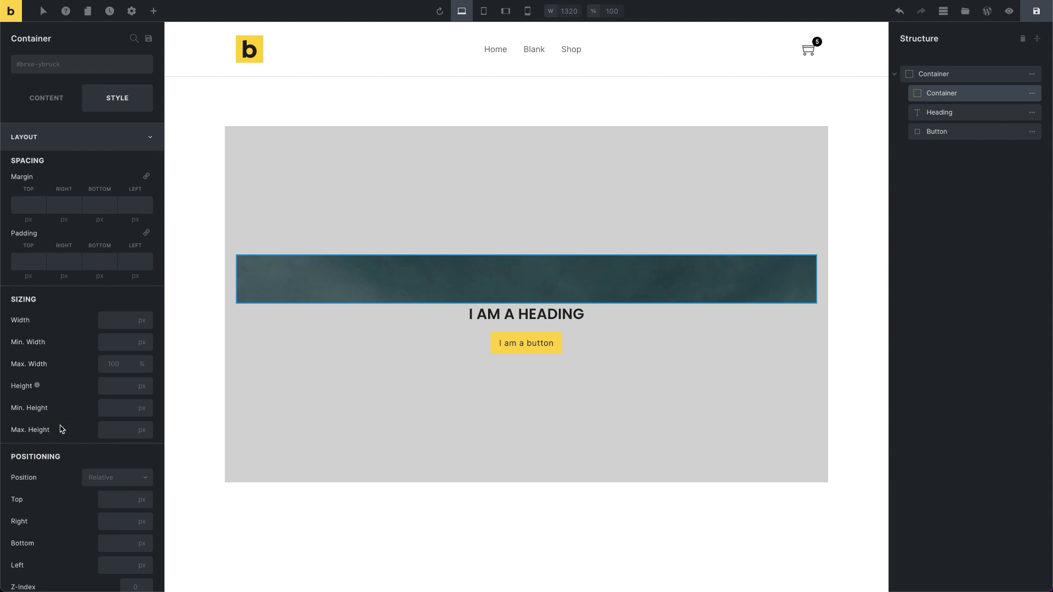
{"action": "scroll", "coordinate": [82, 406], "scroll_direction": "down", "scroll_amount": 3}
{"action": "left_click", "coordinate": [102, 314]}
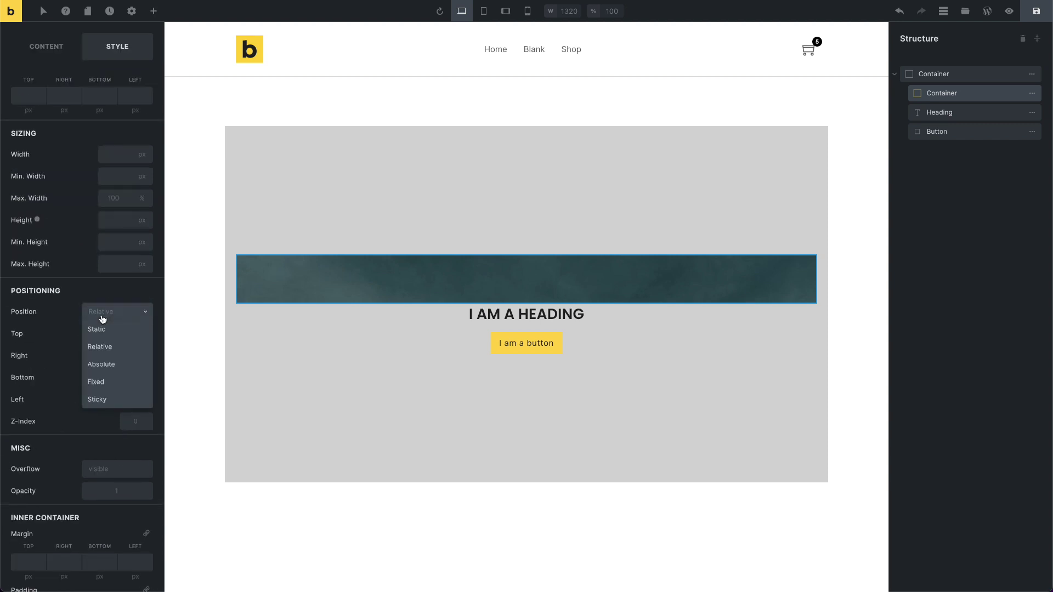
{"action": "left_click", "coordinate": [121, 366]}
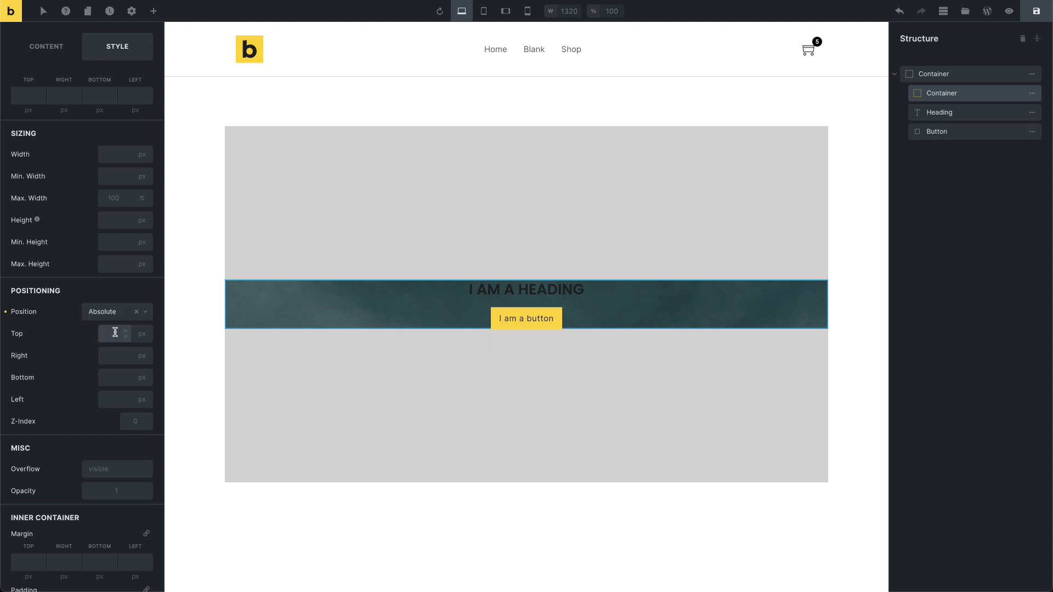
{"action": "left_click", "coordinate": [116, 333]}
{"action": "type", "text": "0"}
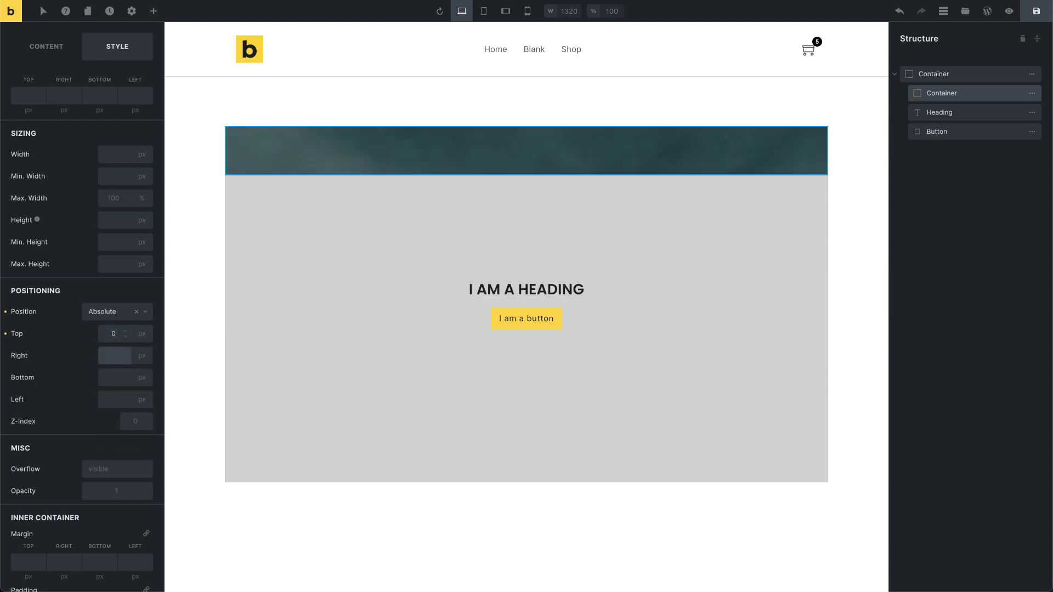
{"action": "key", "text": "Tab"}
{"action": "key", "text": "Tab"}
{"action": "type", "text": "0"}
{"action": "key", "text": "Tab"}
{"action": "key", "text": "Tab"}
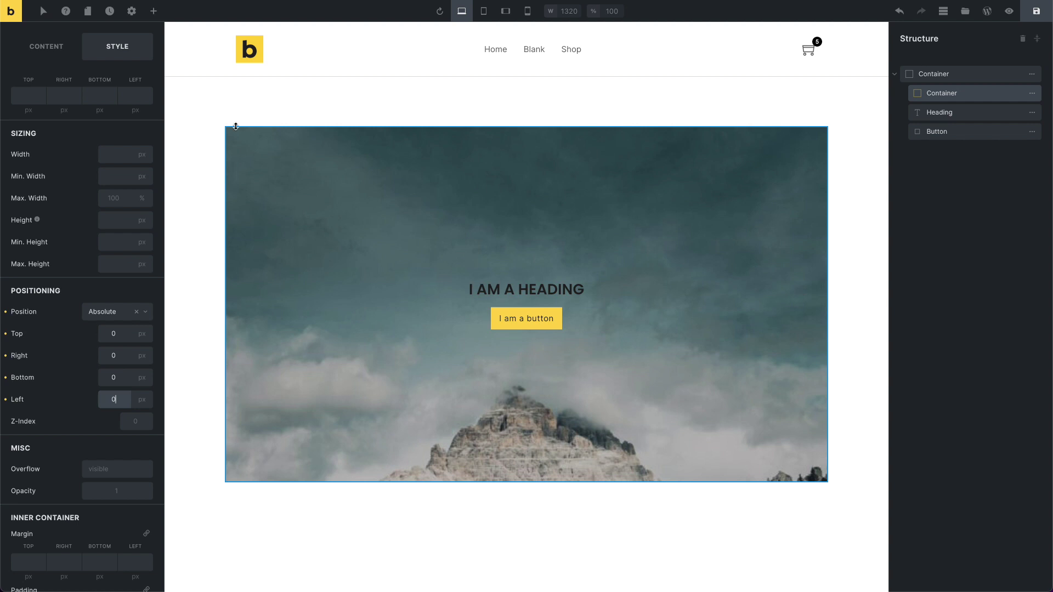
Set the saturation of the nested container's CSS filters to 0
{"action": "scroll", "coordinate": [27, 283], "scroll_direction": "up", "scroll_amount": 3}
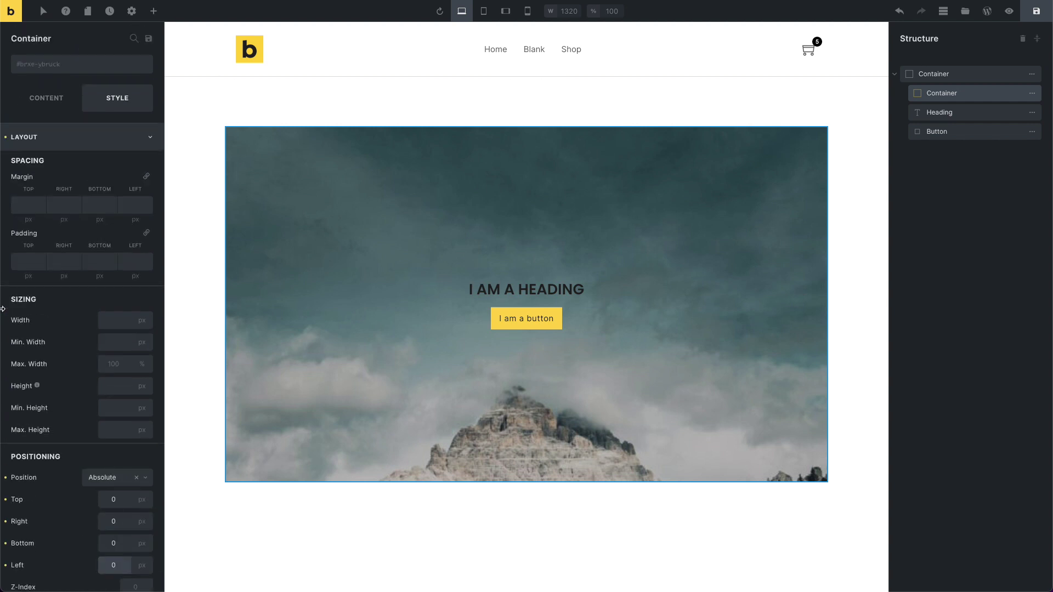
{"action": "left_click", "coordinate": [71, 134]}
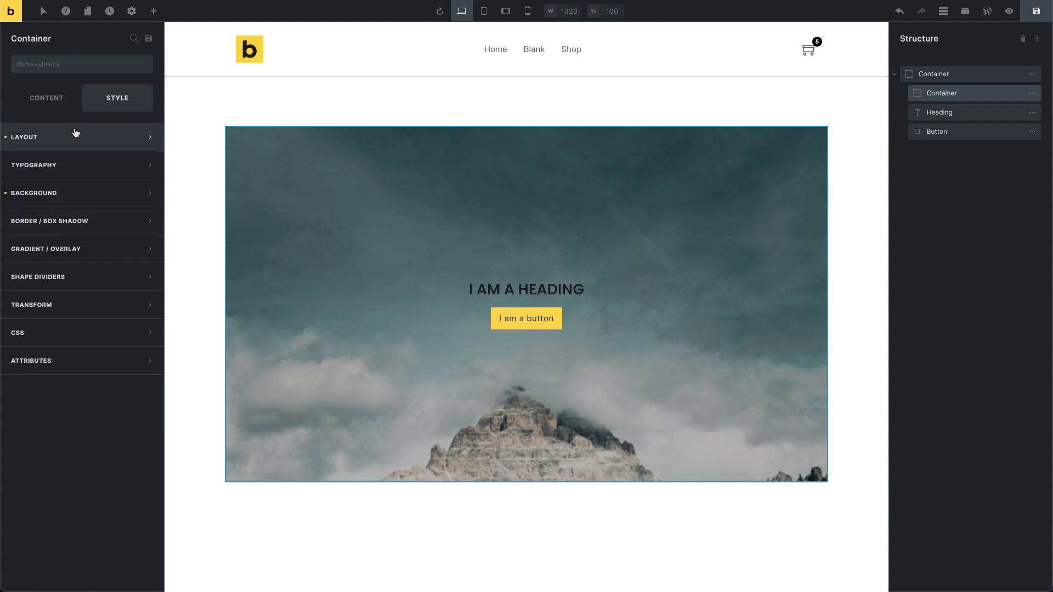
{"action": "left_click", "coordinate": [134, 333]}
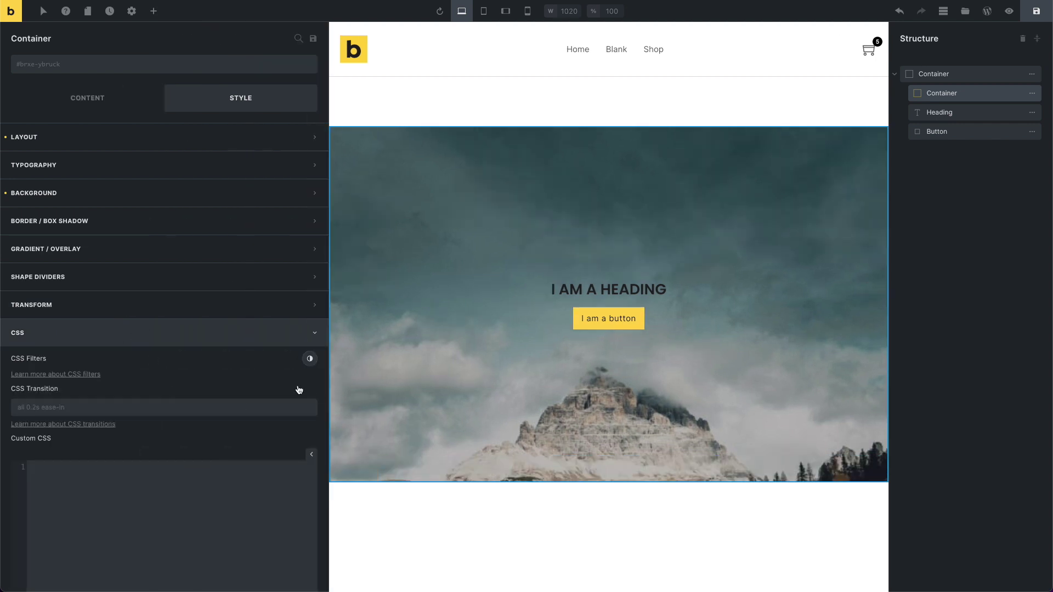
{"action": "left_click", "coordinate": [310, 359]}
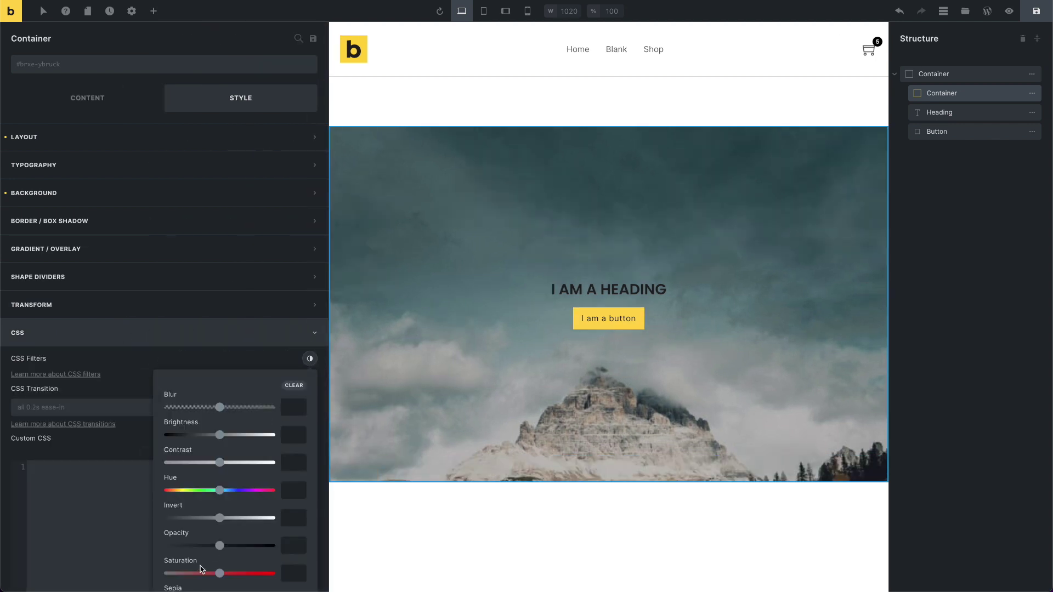
{"action": "left_click_drag", "start_coordinate": [195, 575], "coordinate": [167, 572]}
{"action": "left_click", "coordinate": [557, 536]}
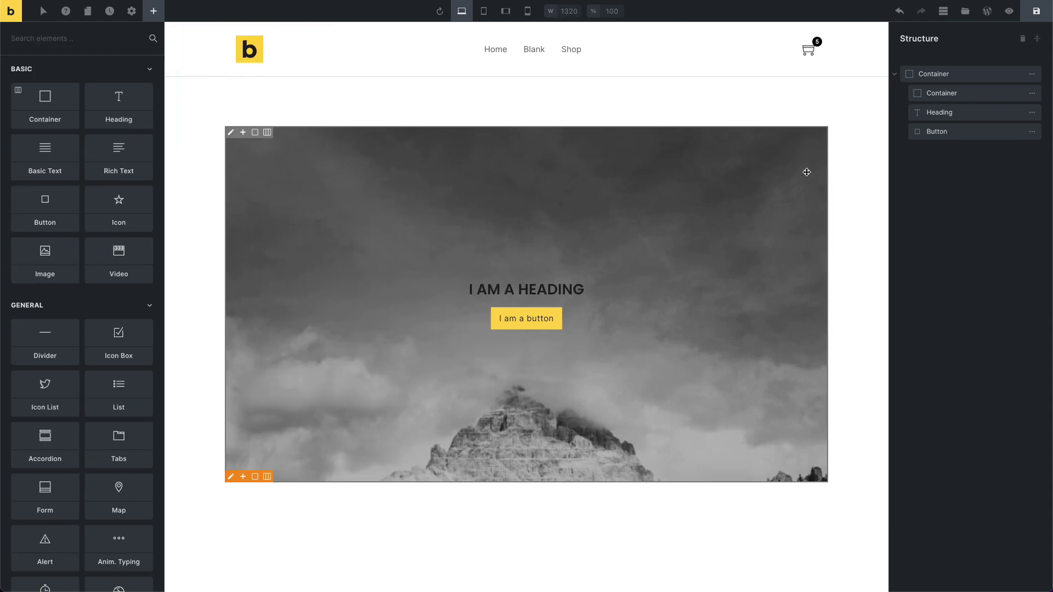
Rename the nested container in the structure to "CSS Filter + Background"
{"action": "left_click", "coordinate": [979, 93]}
{"action": "double_click", "coordinate": [943, 93]}
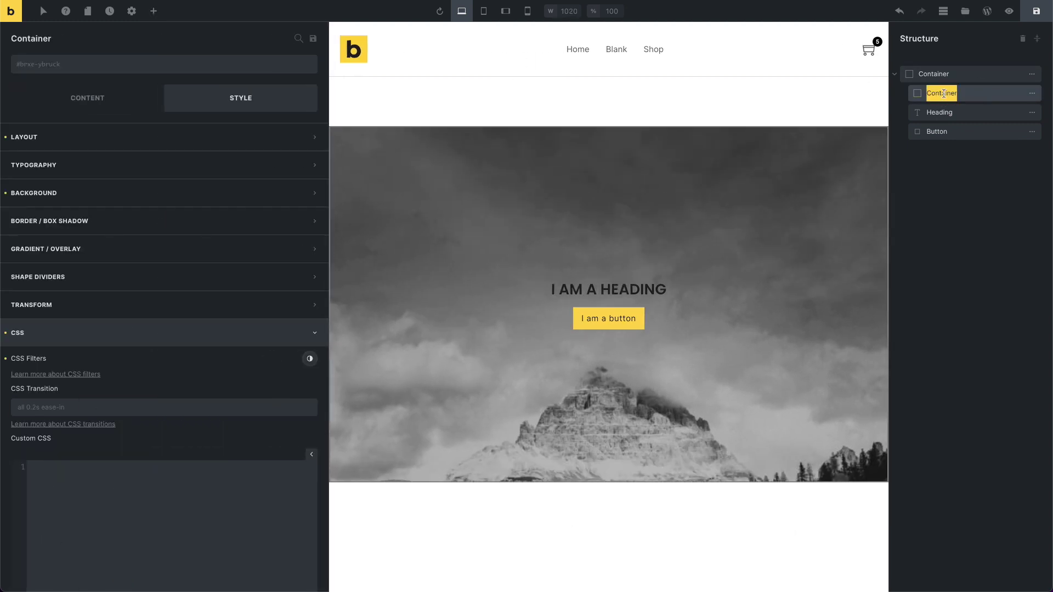
{"action": "type", "text": "CSS F"}
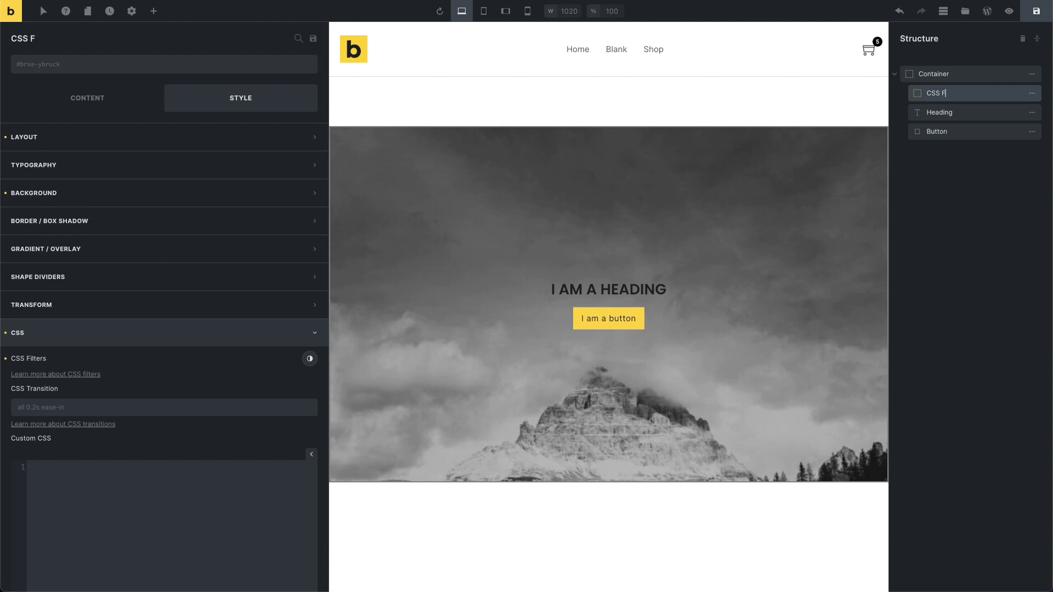
{"action": "type", "text": "ilter + Background"}
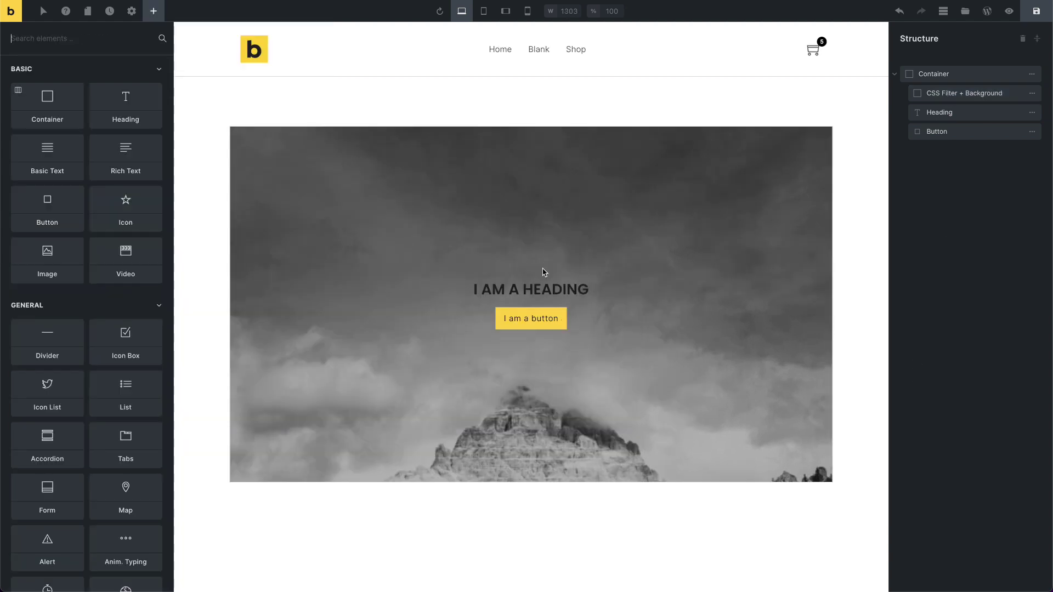
Delete the existing "CSS Filter & Ba..." entry from the global elements
{"action": "left_click", "coordinate": [595, 522]}
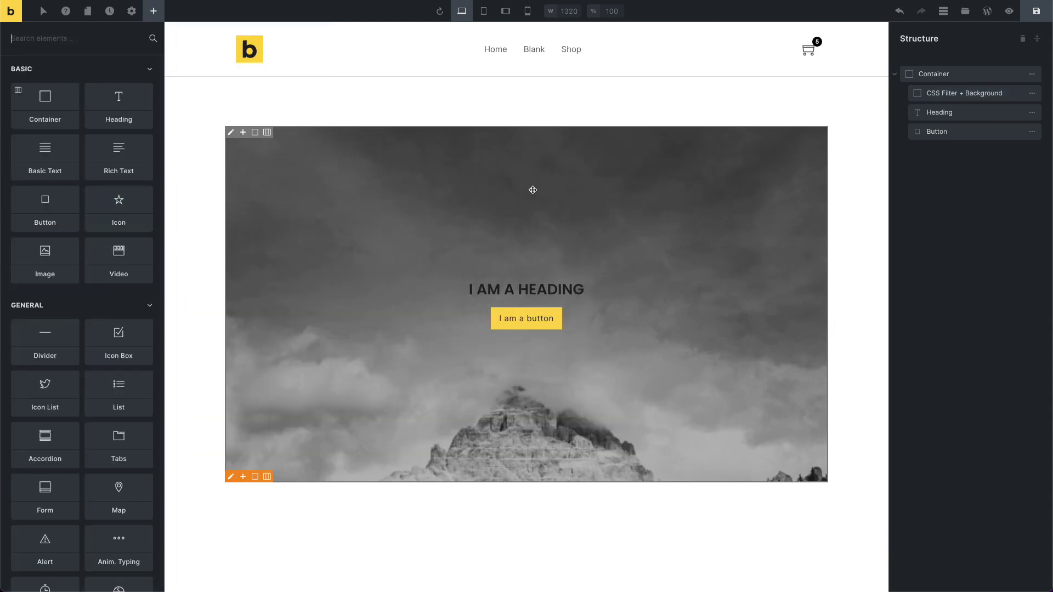
{"action": "scroll", "coordinate": [19, 465], "scroll_direction": "down", "scroll_amount": 20}
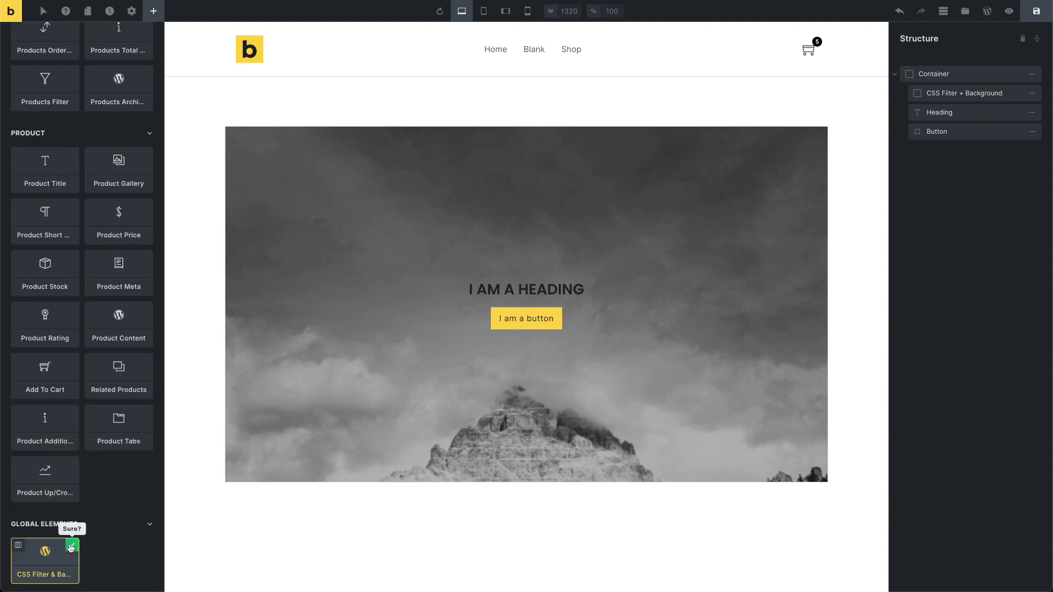
{"action": "left_click", "coordinate": [70, 547]}
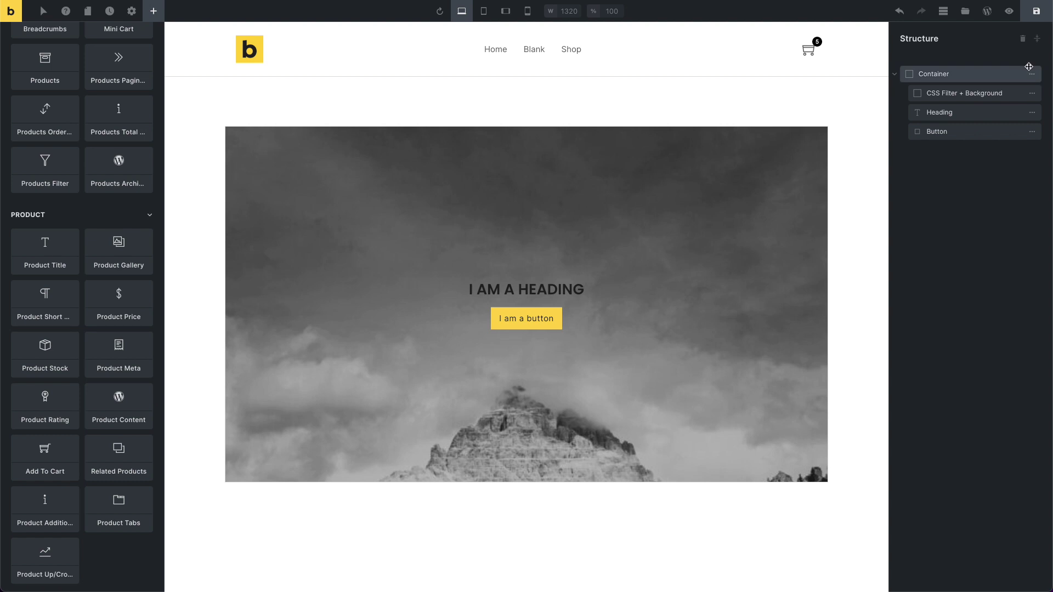
Save the "CSS Filter + Background" container as a global element
{"action": "mouse_move", "coordinate": [1030, 96]}
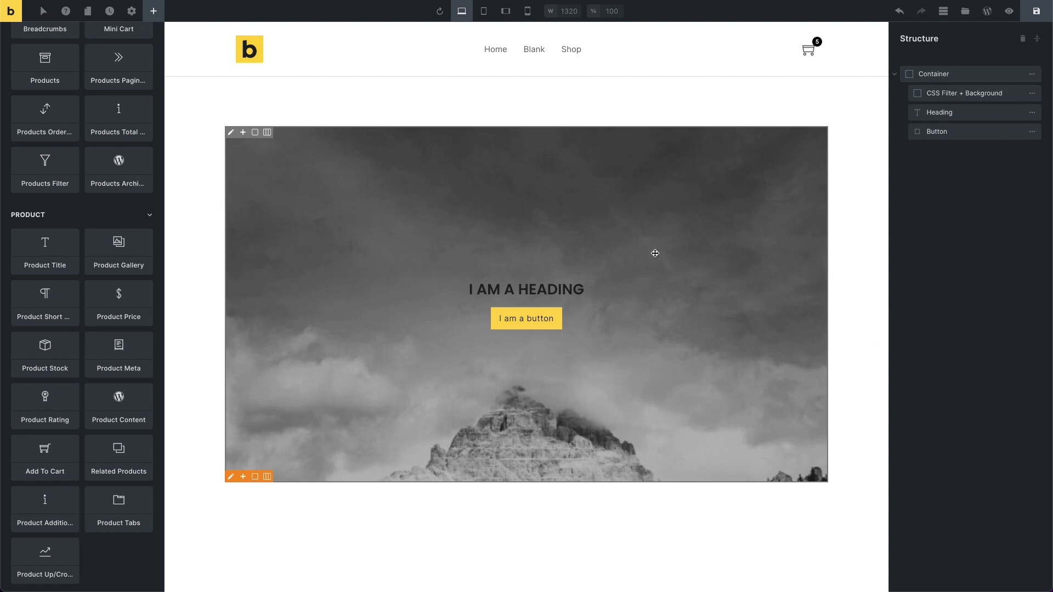
{"action": "right_click", "coordinate": [665, 235]}
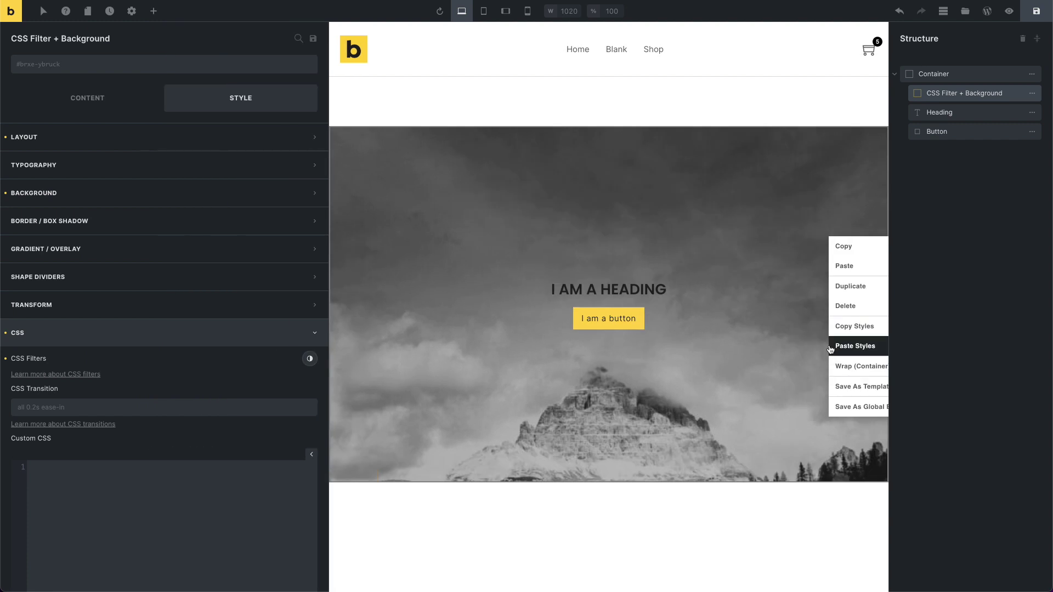
{"action": "right_click", "coordinate": [699, 222]}
{"action": "left_click", "coordinate": [99, 106]}
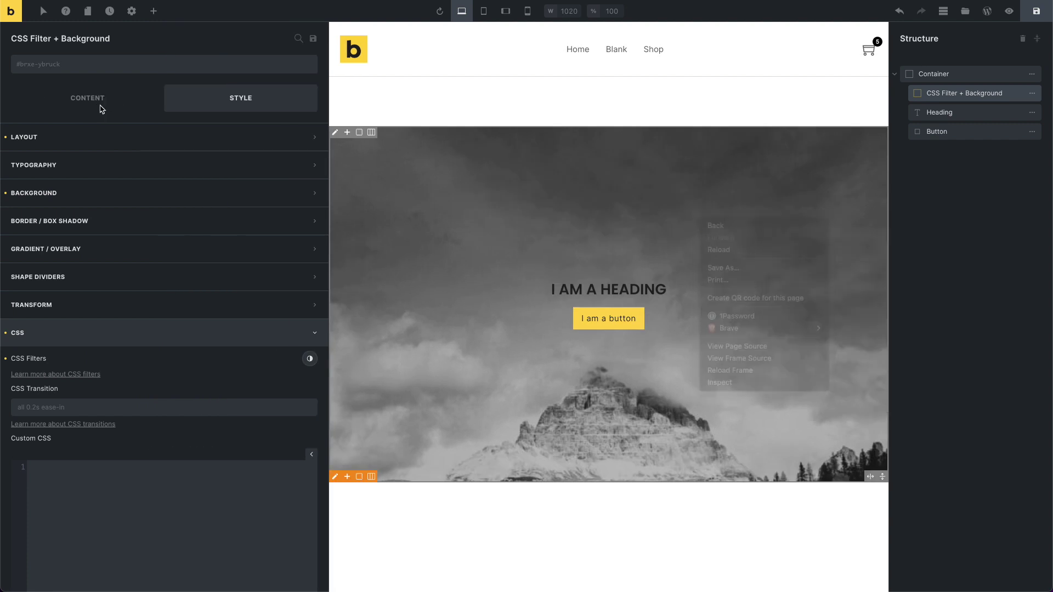
{"action": "left_click", "coordinate": [98, 106]}
{"action": "right_click", "coordinate": [445, 183]}
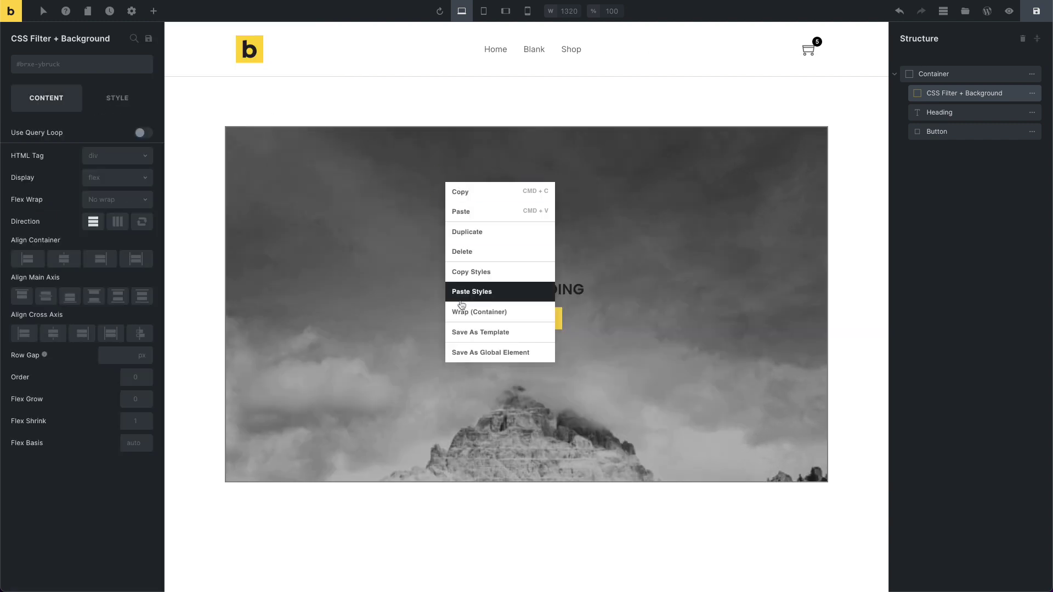
{"action": "left_click", "coordinate": [472, 353]}
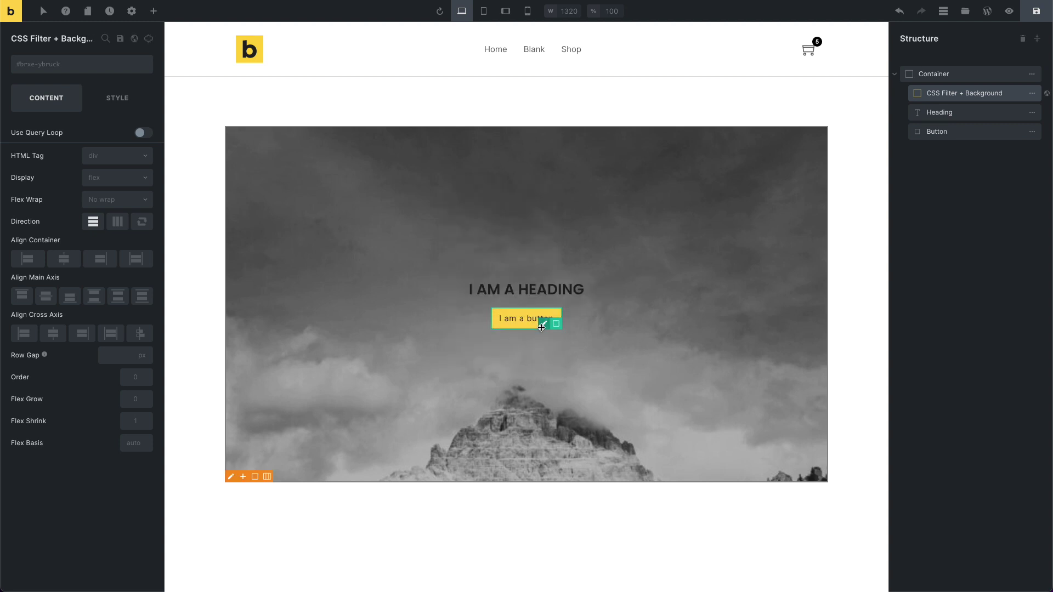
Search the available elements for "css" to locate the saved global element
{"action": "key", "text": "super+f"}
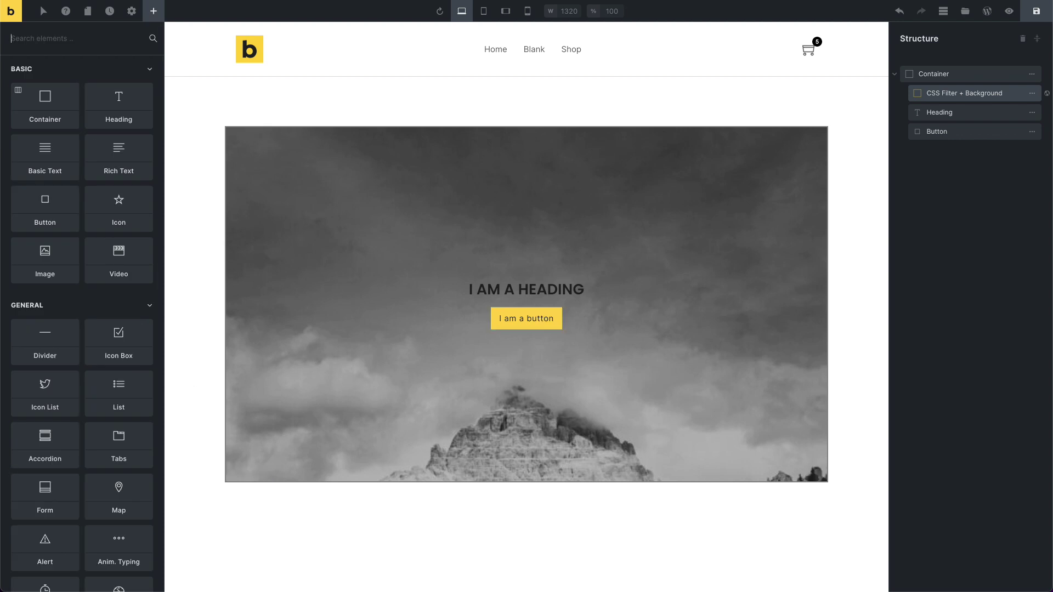
{"action": "scroll", "coordinate": [33, 460], "scroll_direction": "down", "scroll_amount": 15}
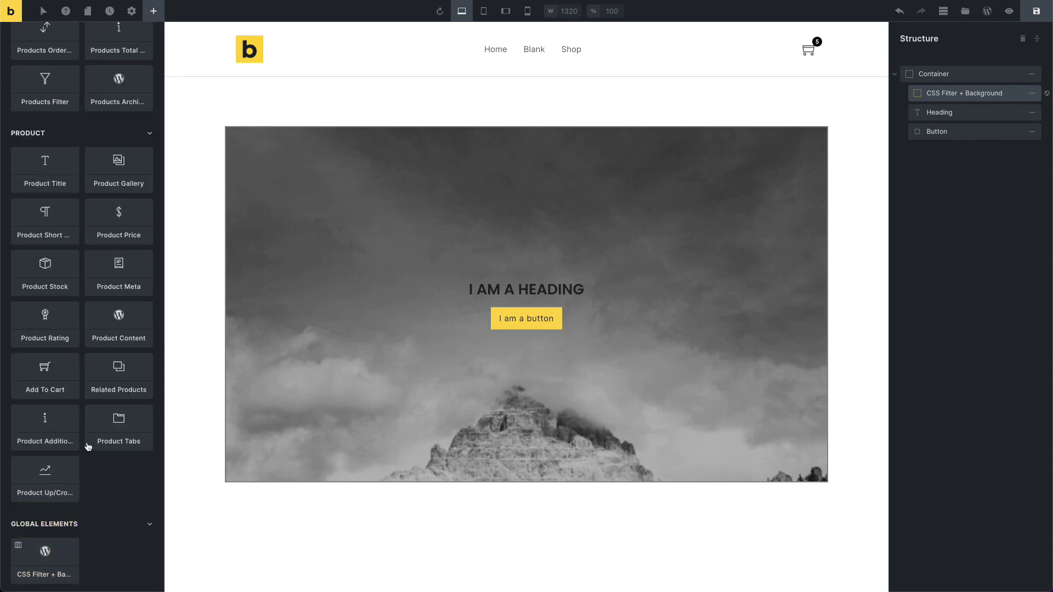
{"action": "scroll", "coordinate": [88, 446], "scroll_direction": "up", "scroll_amount": 15}
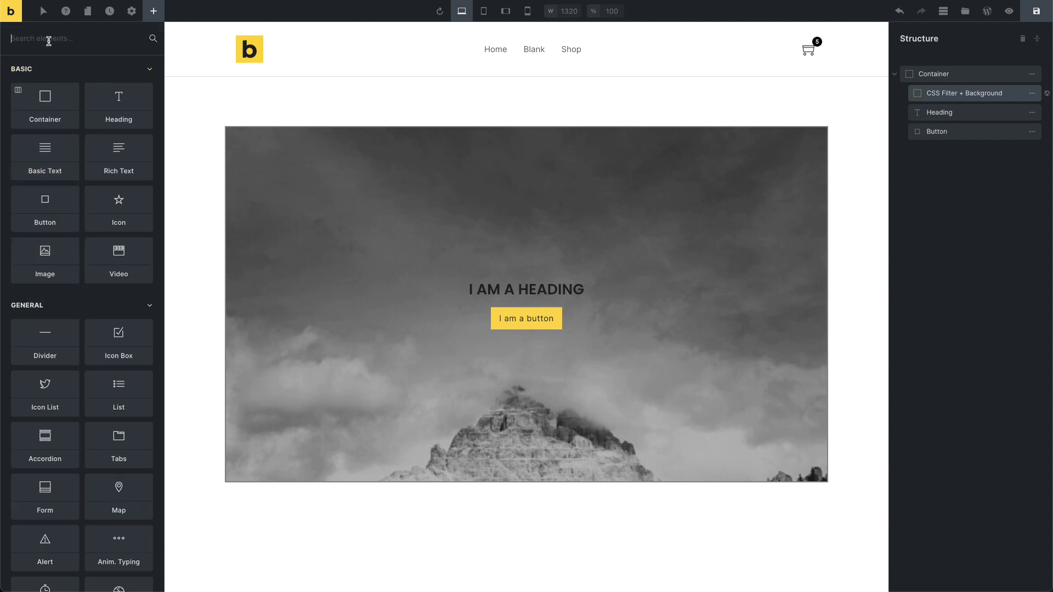
{"action": "type", "text": "css"}
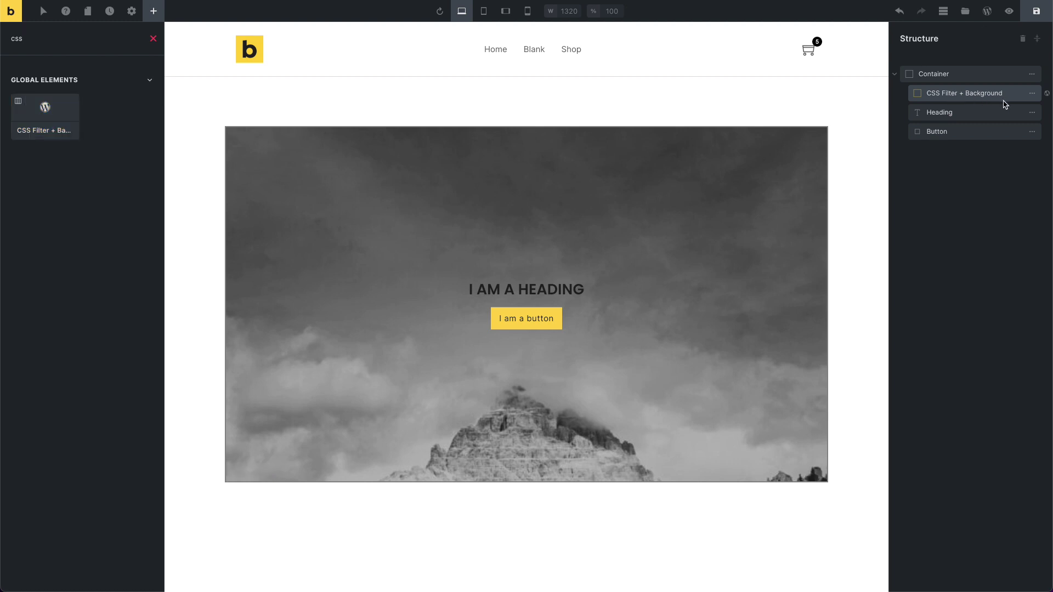
Delete the "CSS Filter + Background" container and insert its global element above the heading, clearing the element search
{"action": "left_click", "coordinate": [1031, 93]}
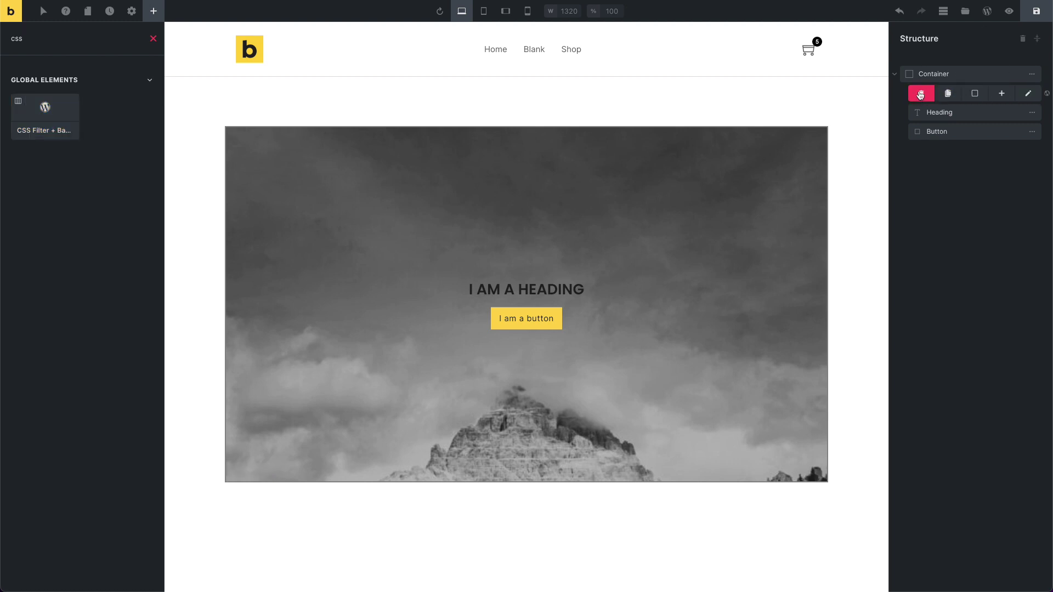
{"action": "left_click", "coordinate": [920, 95]}
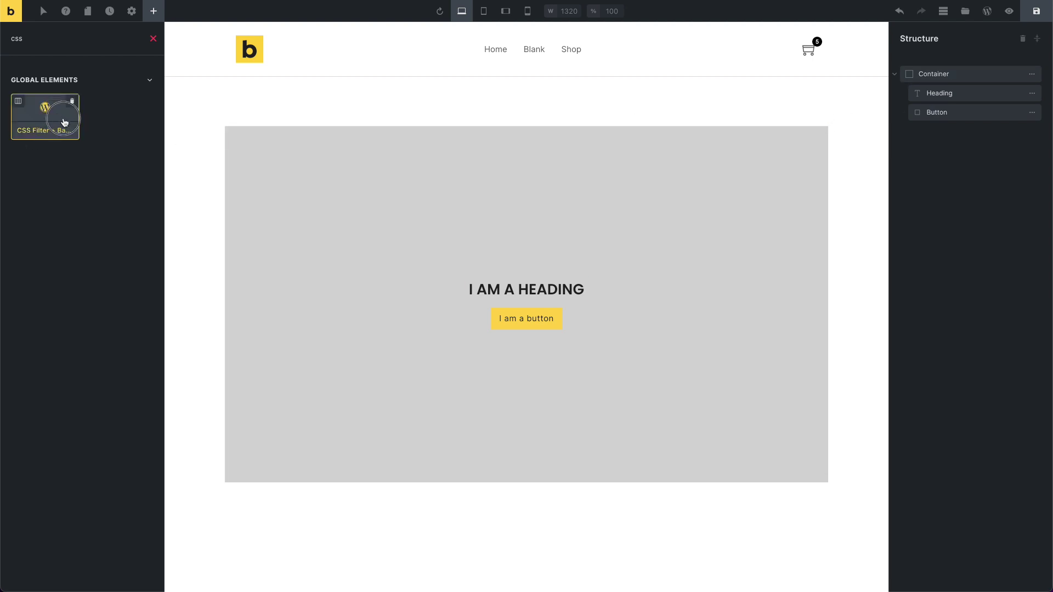
{"action": "left_click_drag", "start_coordinate": [66, 122], "coordinate": [486, 279]}
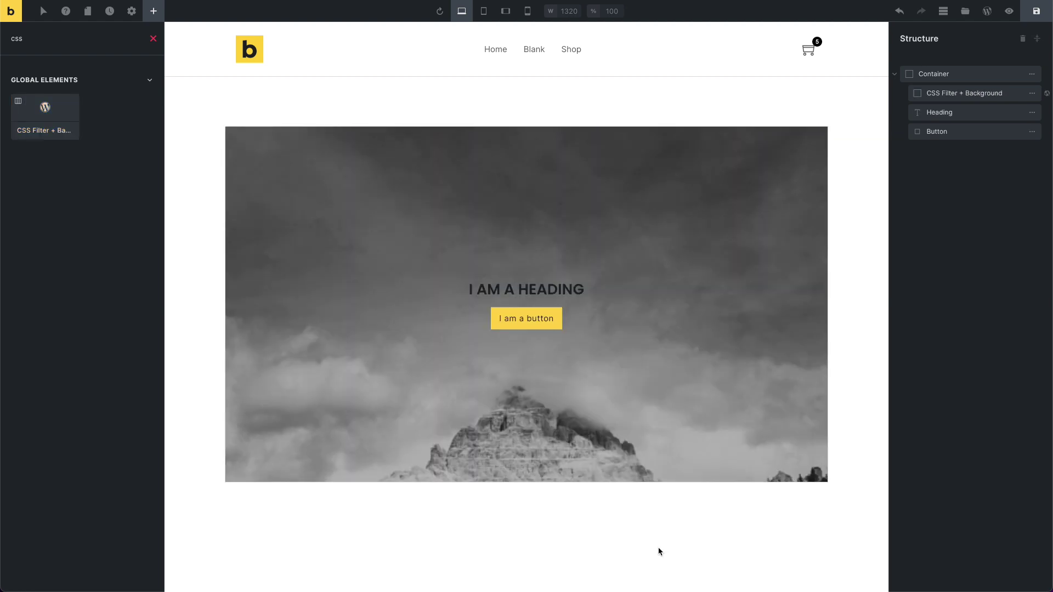
{"action": "left_click", "coordinate": [153, 38]}
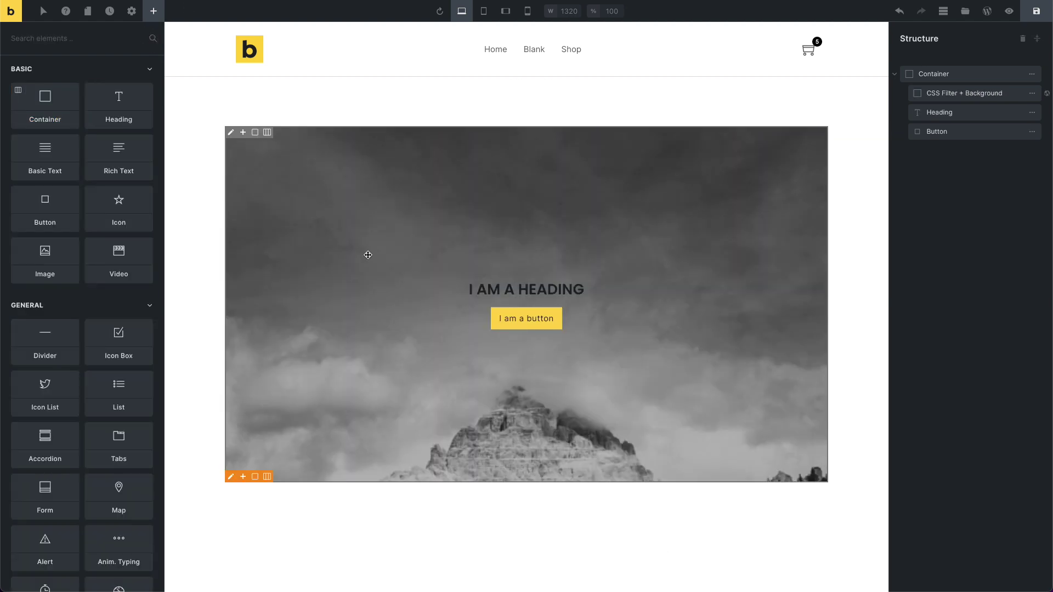
Unlink the inserted "CSS Filter + Background" container from its global element
{"action": "scroll", "coordinate": [82, 510], "scroll_direction": "down", "scroll_amount": 15}
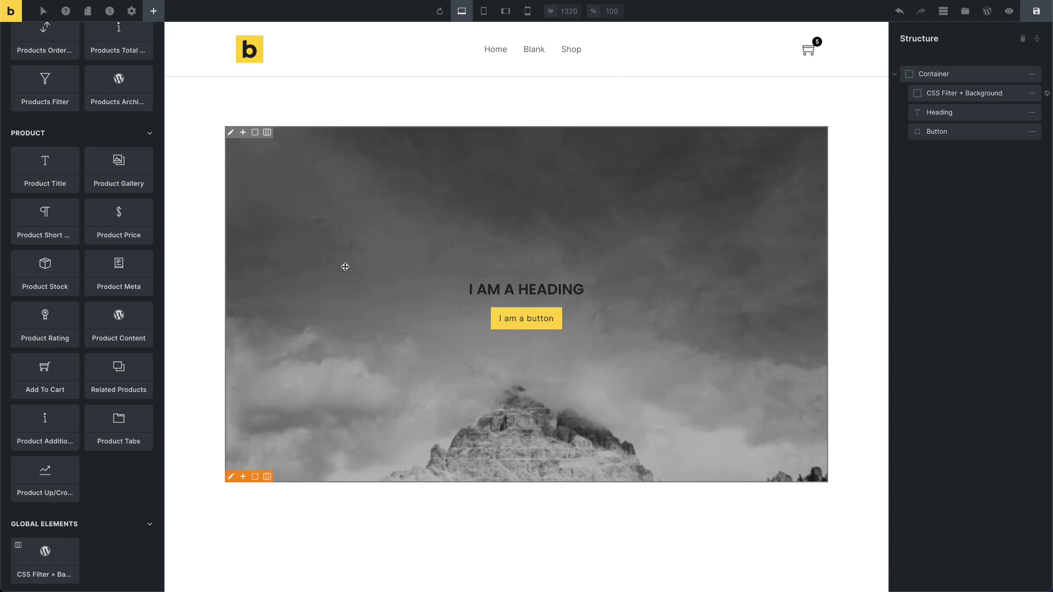
{"action": "left_click", "coordinate": [754, 207]}
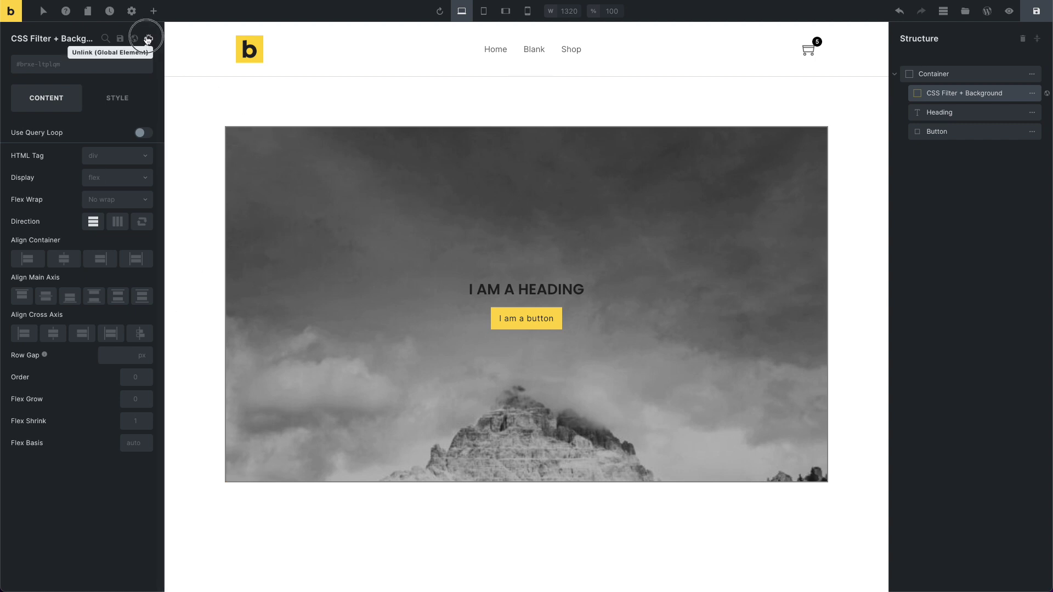
{"action": "left_click", "coordinate": [148, 39]}
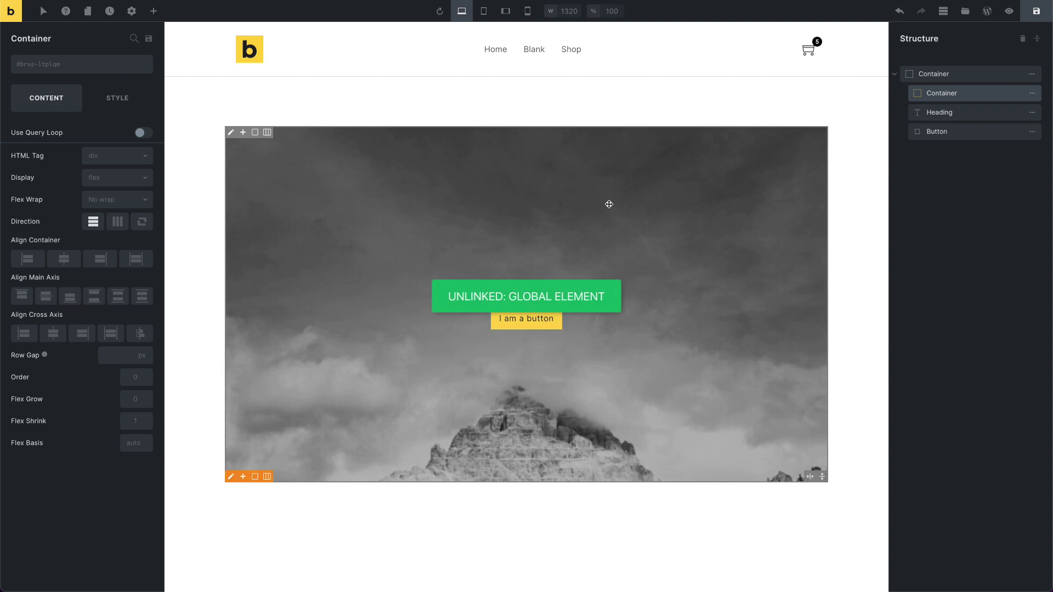
Raise the saturation in the unlinked container's CSS filters to the middle of its range
{"action": "left_click", "coordinate": [131, 96]}
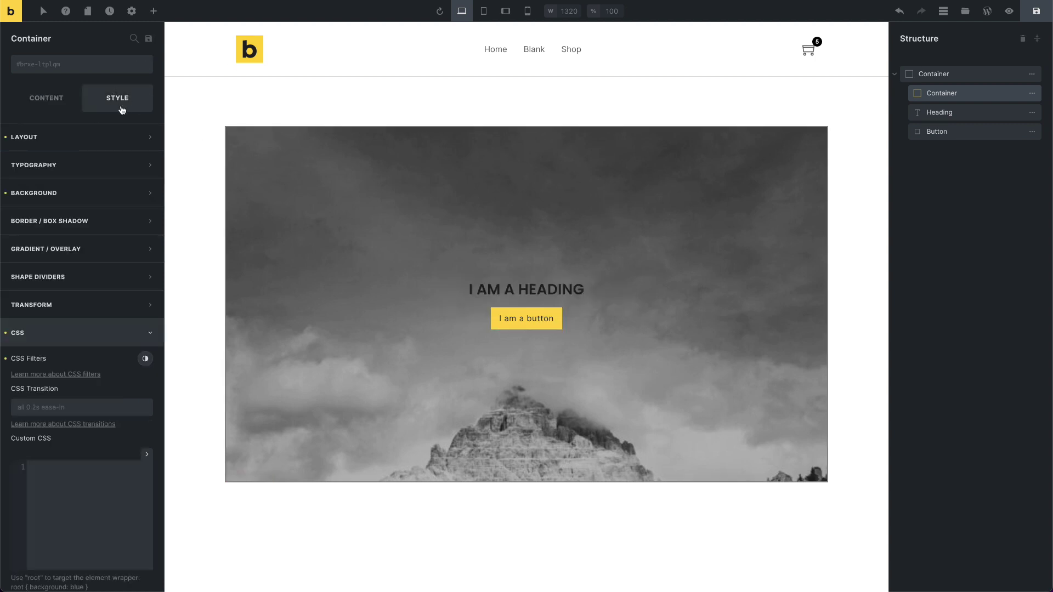
{"action": "left_click", "coordinate": [145, 359]}
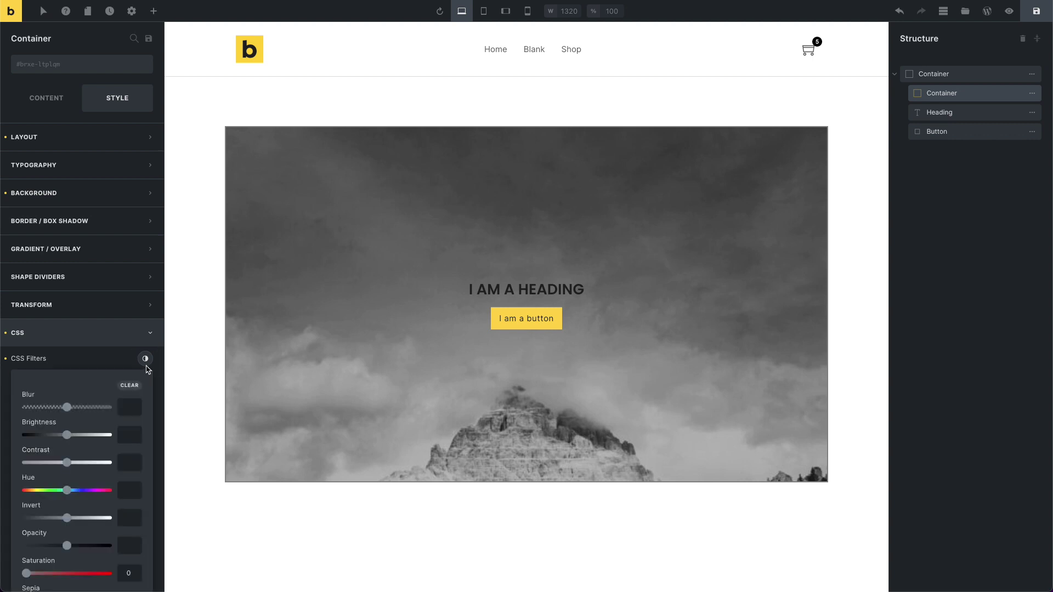
{"action": "left_click", "coordinate": [67, 573]}
{"action": "left_click", "coordinate": [413, 535]}
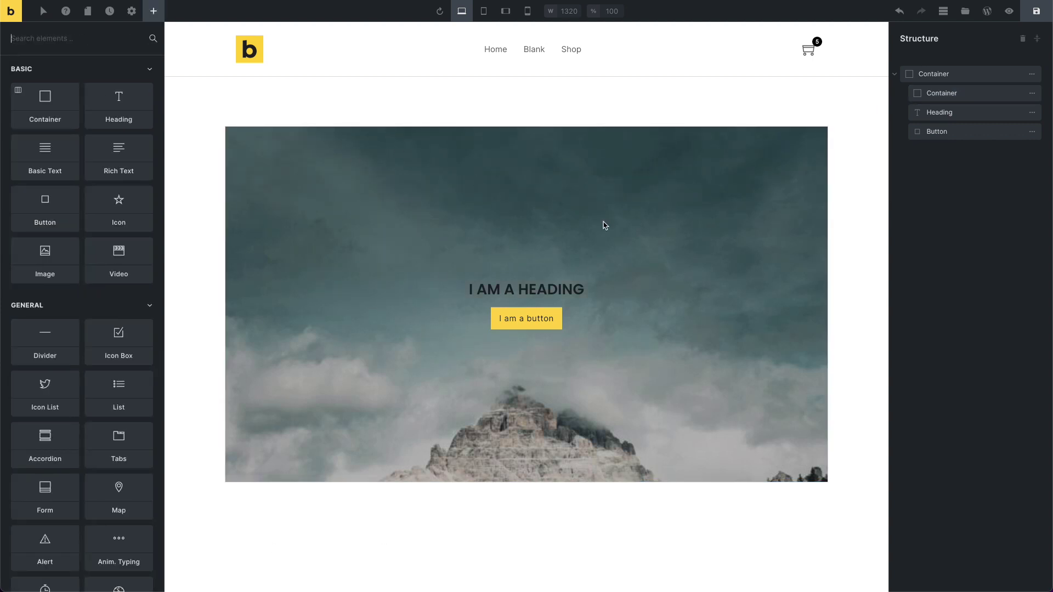
Add a second root container below the hero section and insert the "CSS Filter + Background" global element into it
{"action": "left_click", "coordinate": [34, 114]}
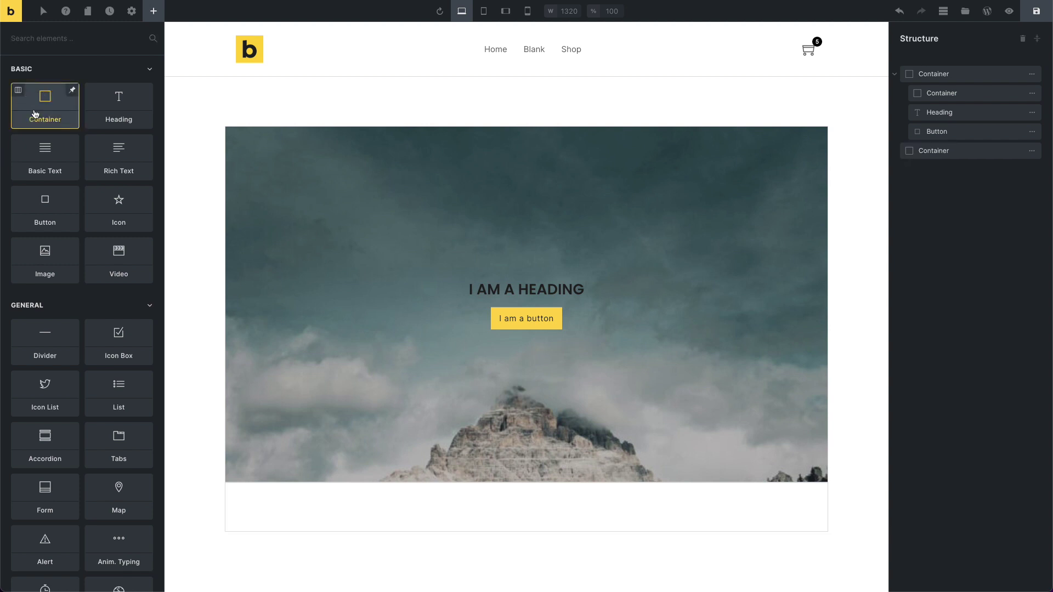
{"action": "left_click", "coordinate": [434, 513]}
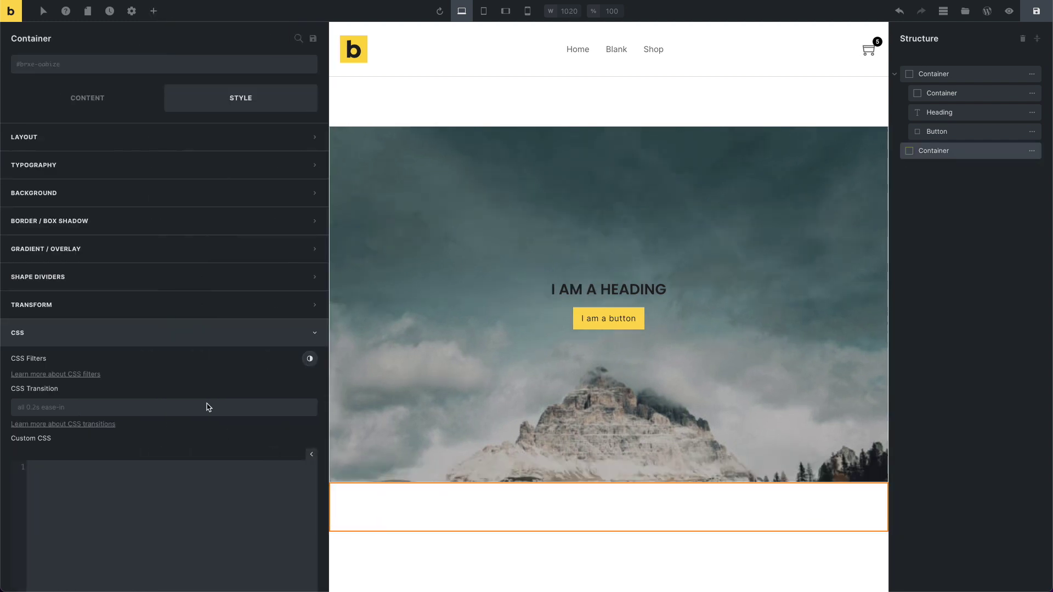
{"action": "left_click", "coordinate": [87, 98]}
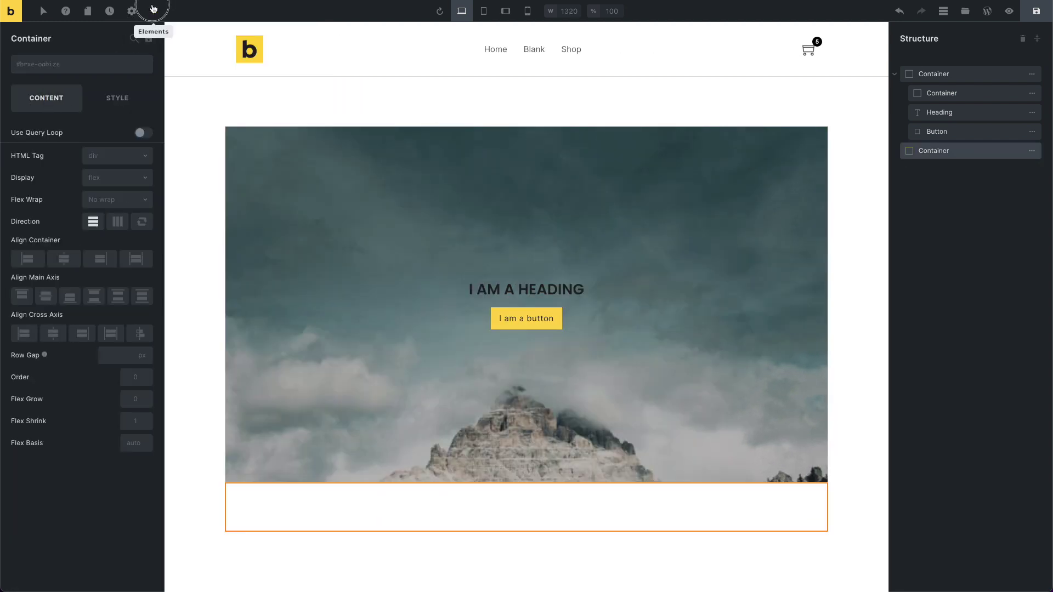
{"action": "left_click", "coordinate": [153, 11]}
{"action": "scroll", "coordinate": [78, 548], "scroll_direction": "down", "scroll_amount": 15}
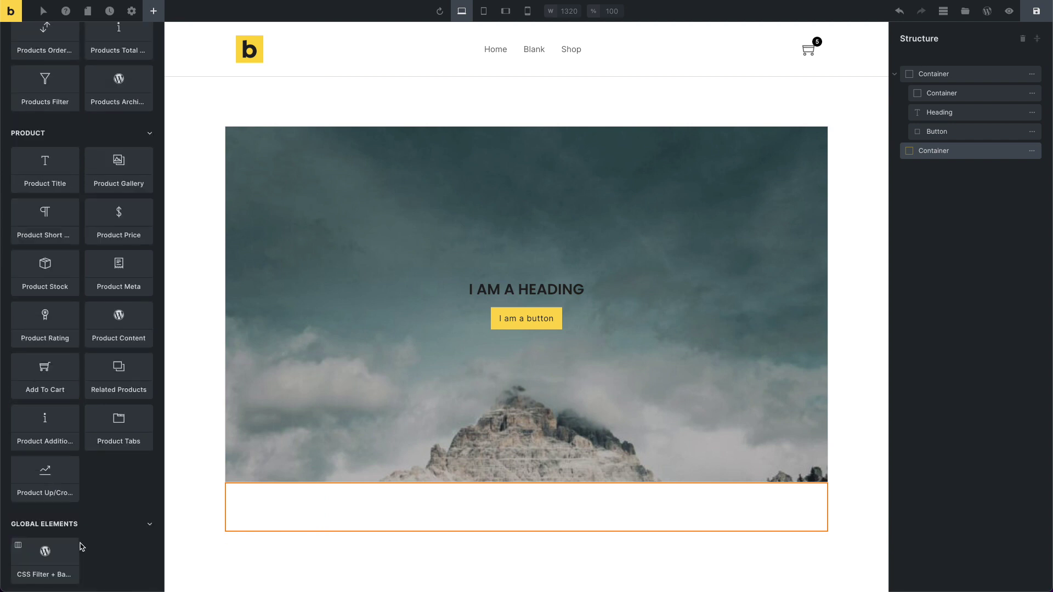
{"action": "left_click", "coordinate": [42, 558]}
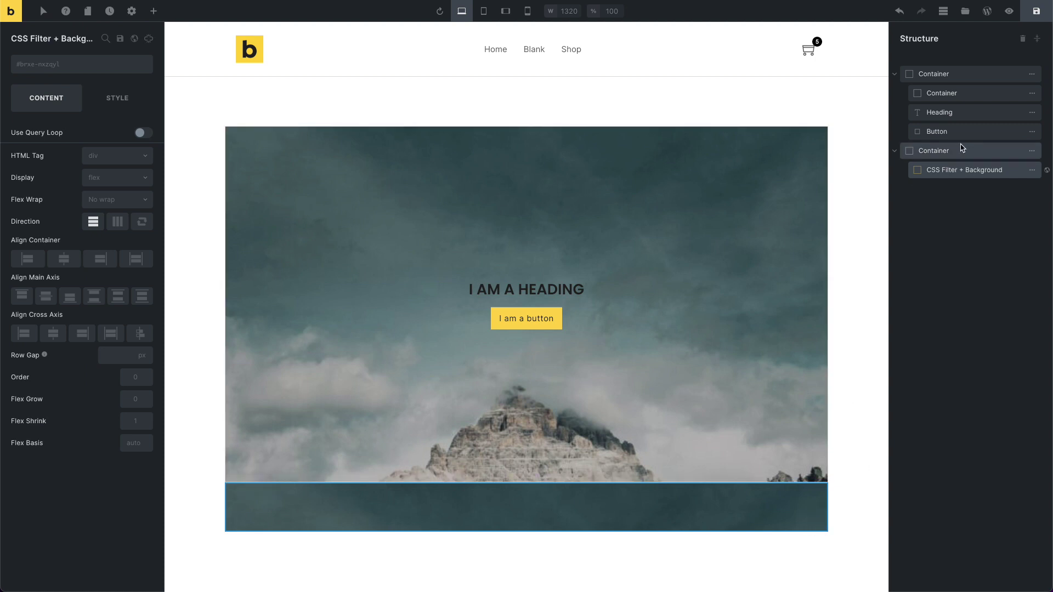
Unlink the "CSS Filter + Background" element in the second root container from its global element
{"action": "left_click", "coordinate": [1030, 172]}
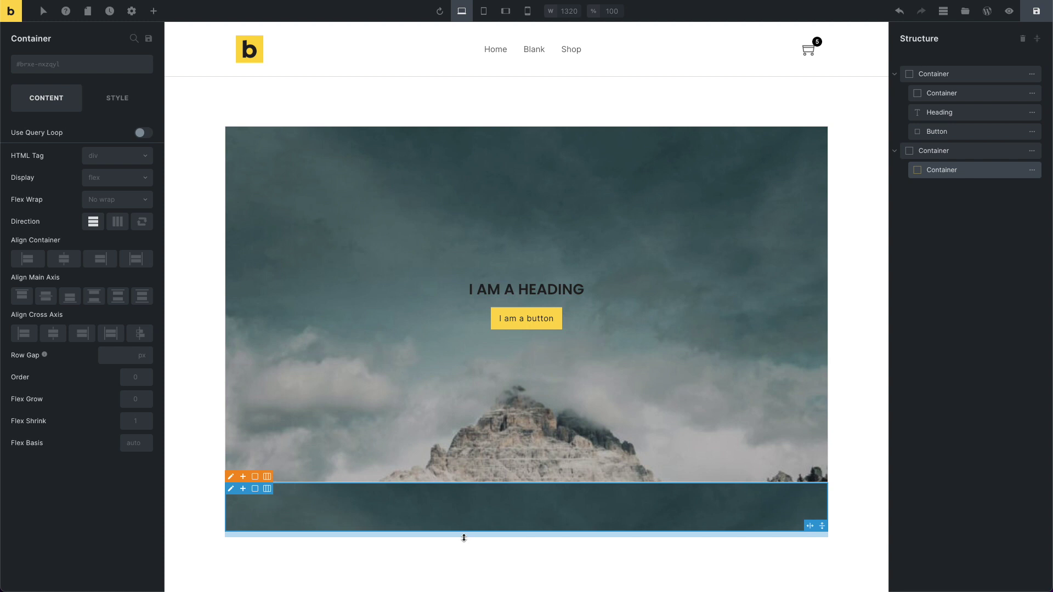
{"action": "left_click", "coordinate": [1031, 93]}
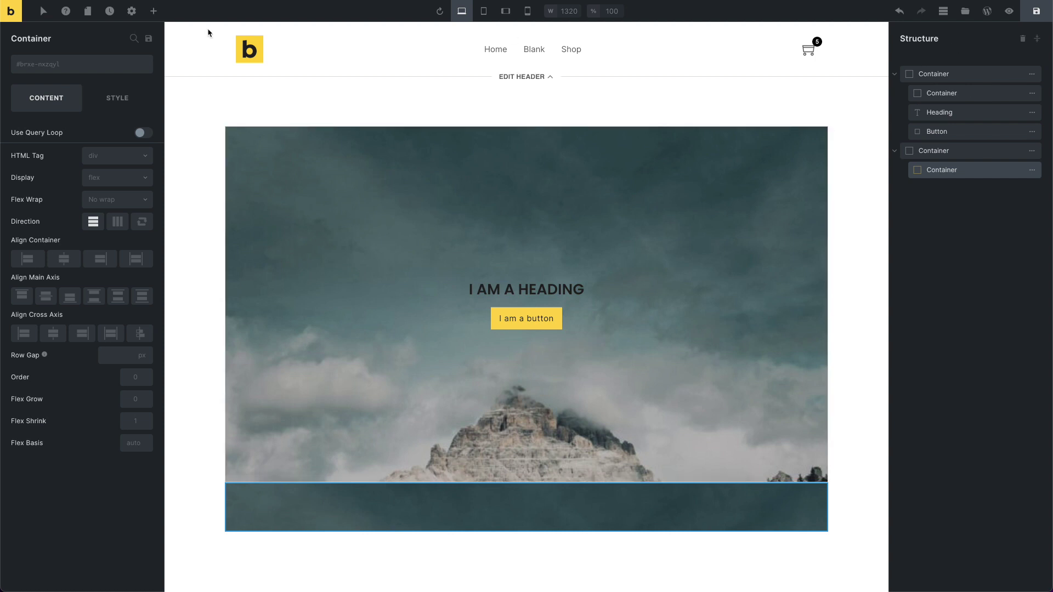
{"action": "left_click", "coordinate": [153, 11]}
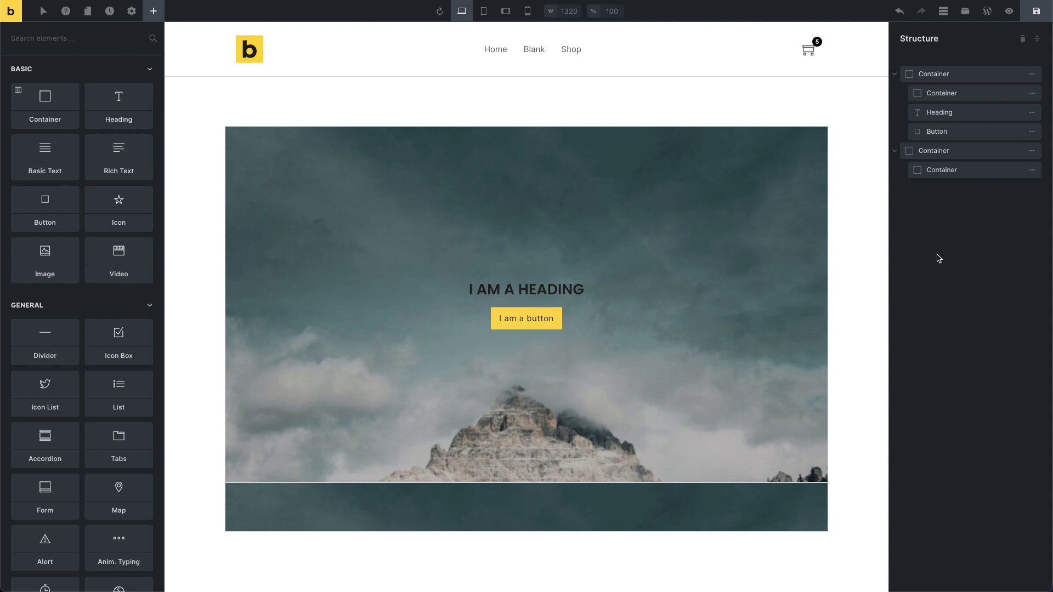
Delete the second root container together with its nested container and save the page
{"action": "left_click", "coordinate": [962, 235]}
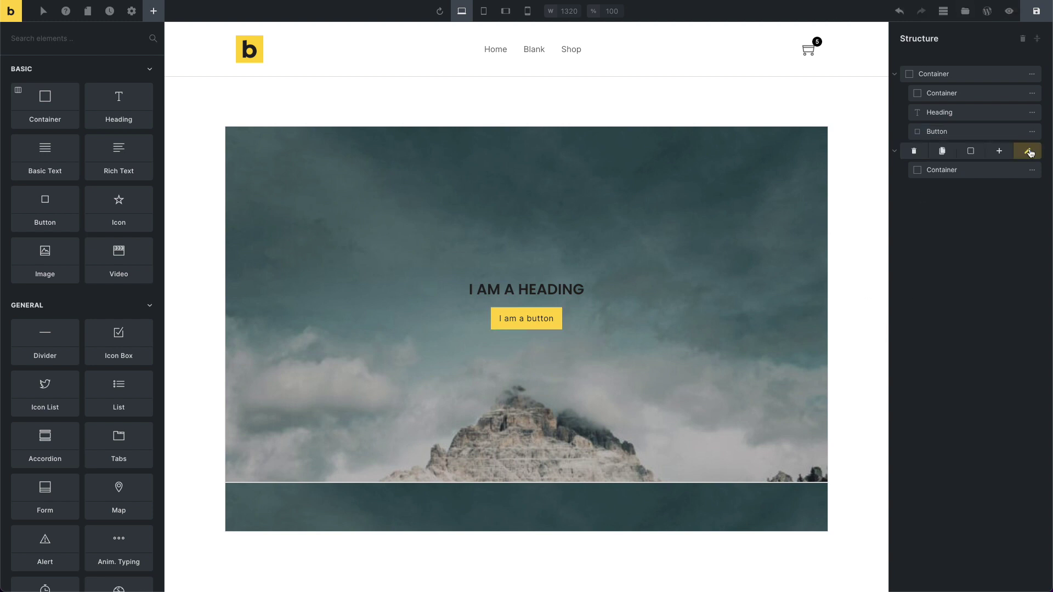
{"action": "mouse_move", "coordinate": [1030, 151]}
{"action": "left_click", "coordinate": [926, 151]}
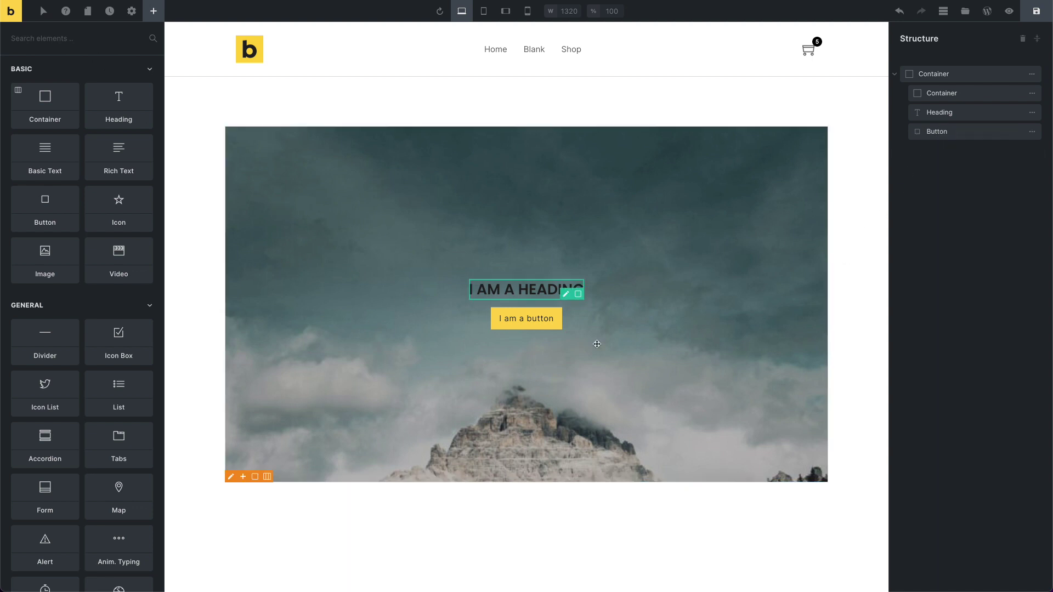
{"action": "key", "text": "ctrl+s"}
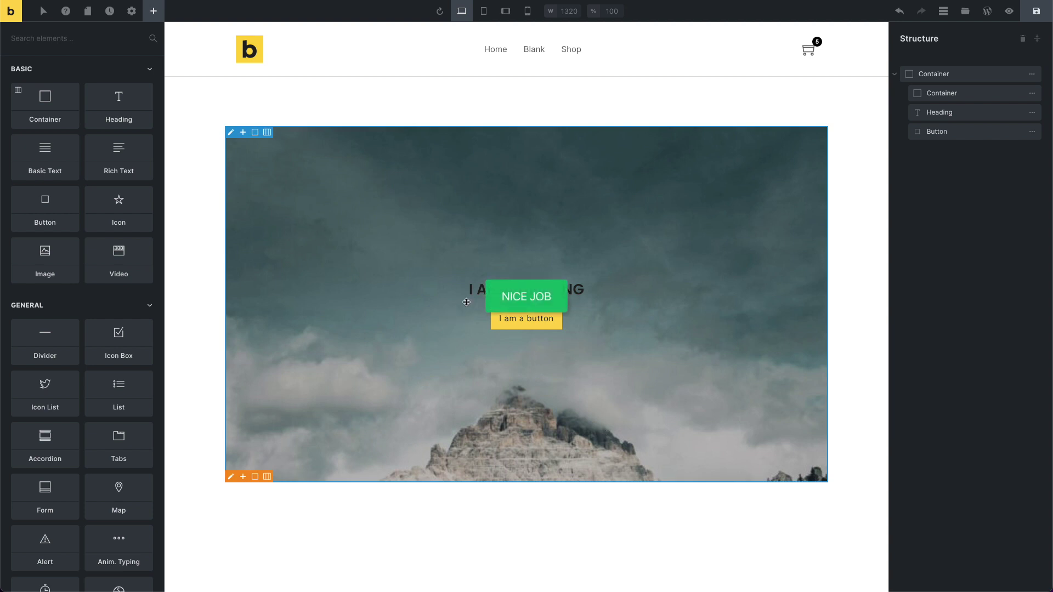
Open the All Headings typography settings of the Dev theme style to check which font the heading uses
{"action": "left_click", "coordinate": [470, 293]}
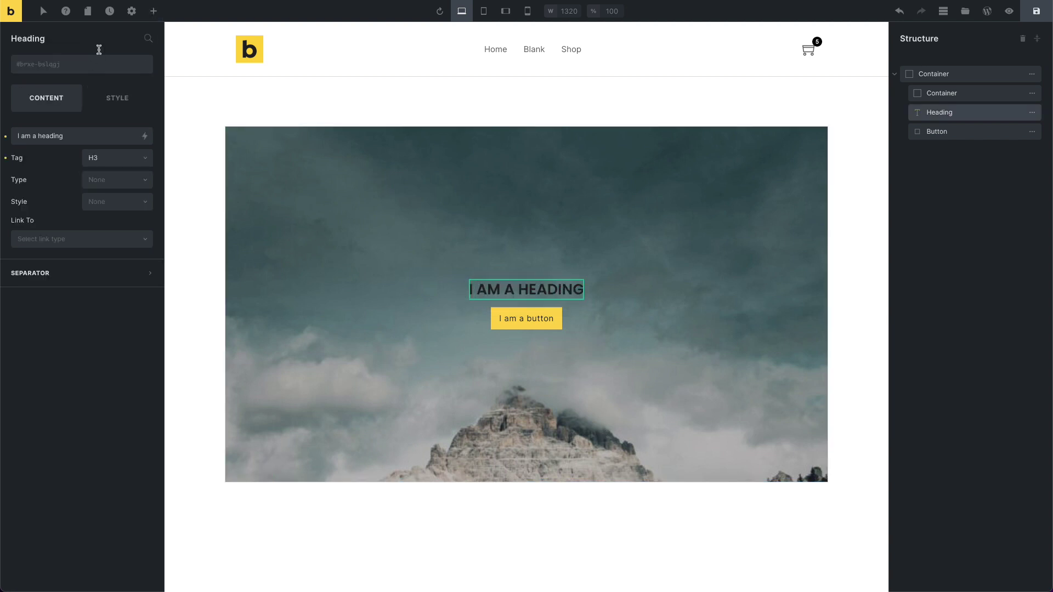
{"action": "left_click", "coordinate": [127, 21]}
{"action": "left_click", "coordinate": [97, 60]}
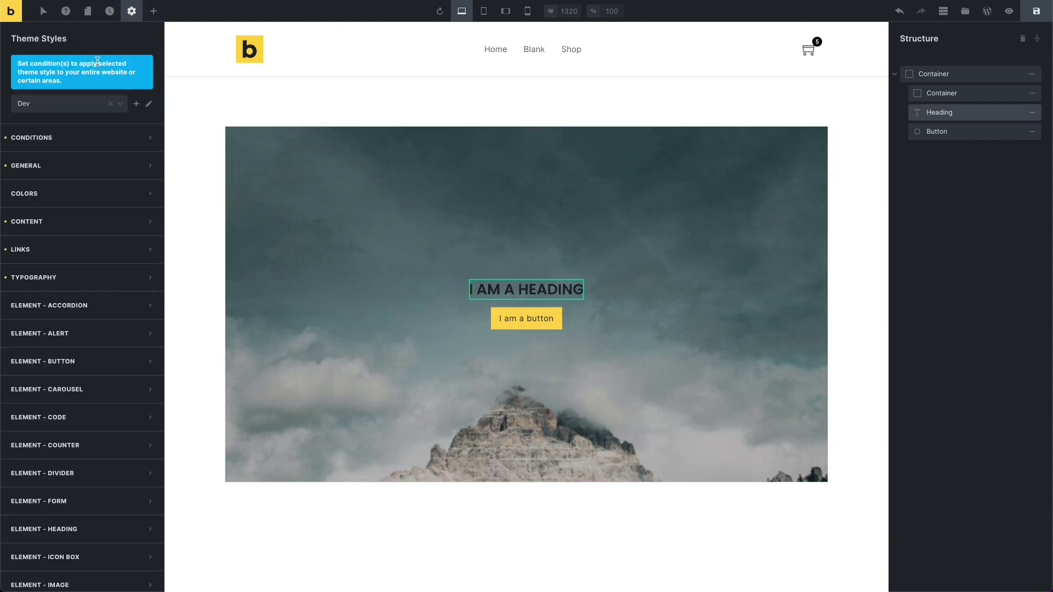
{"action": "left_click", "coordinate": [97, 278]}
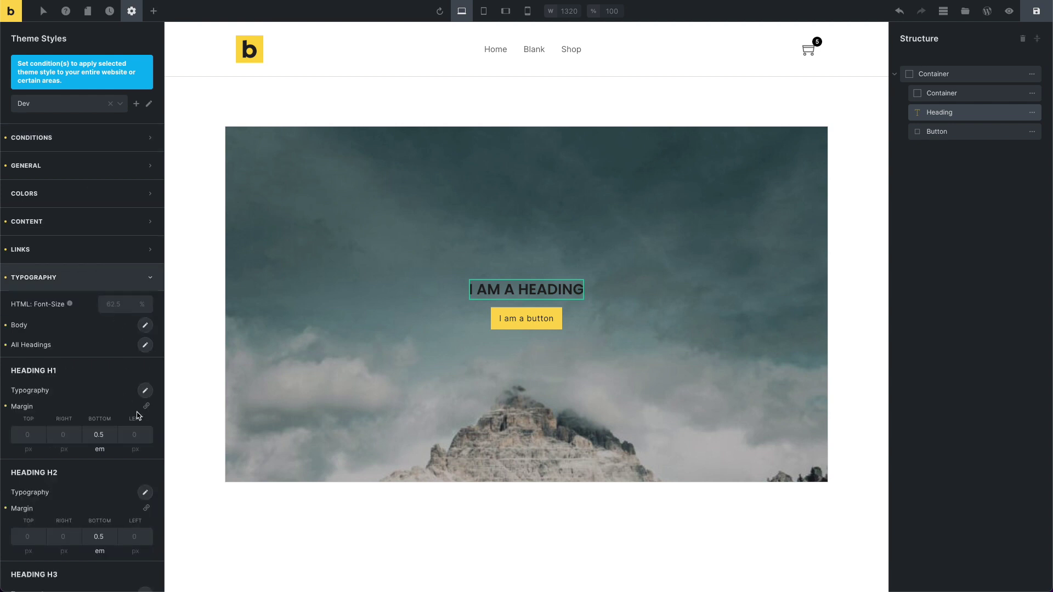
{"action": "left_click", "coordinate": [145, 344]}
{"action": "scroll", "coordinate": [101, 321], "scroll_direction": "down", "scroll_amount": 5}
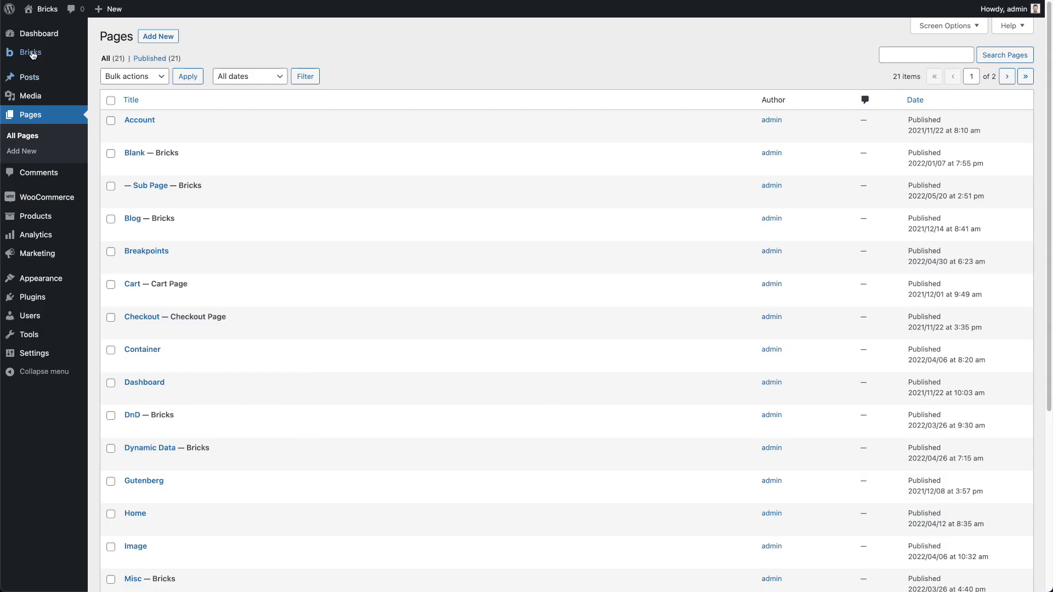
Switch to the WordPress dashboard, enable Disable Google Fonts in the Bricks performance settings, and save the settings
{"action": "mouse_move", "coordinate": [31, 53]}
{"action": "left_click", "coordinate": [145, 83]}
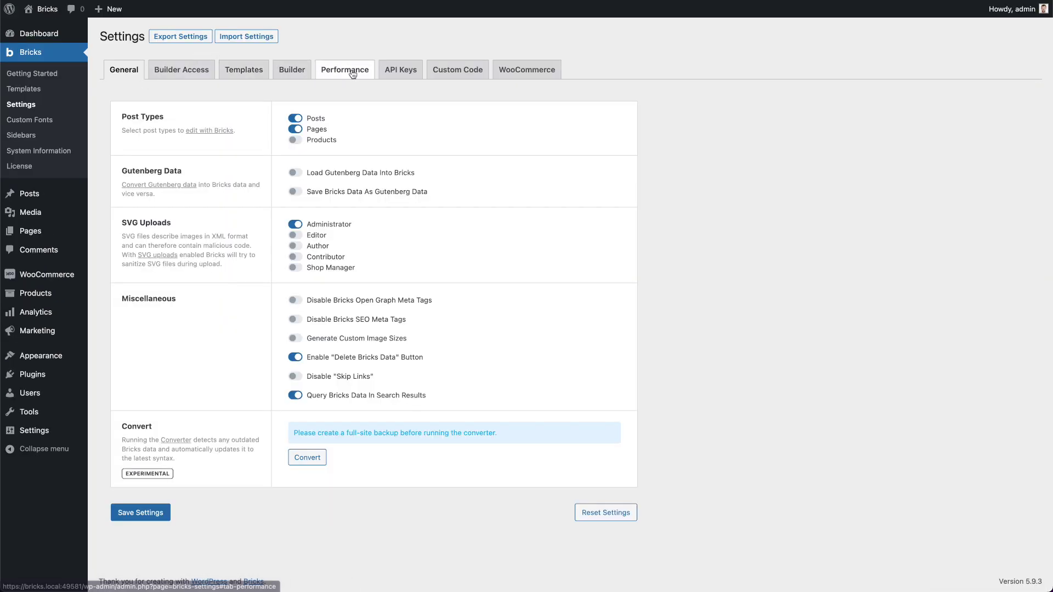
{"action": "left_click", "coordinate": [352, 75]}
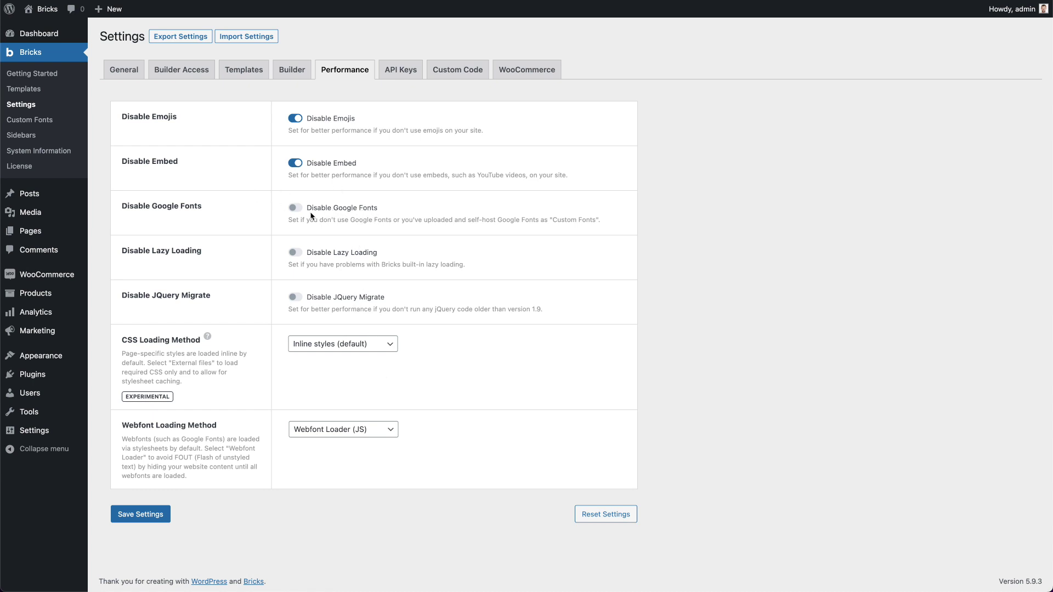
{"action": "left_click", "coordinate": [335, 211]}
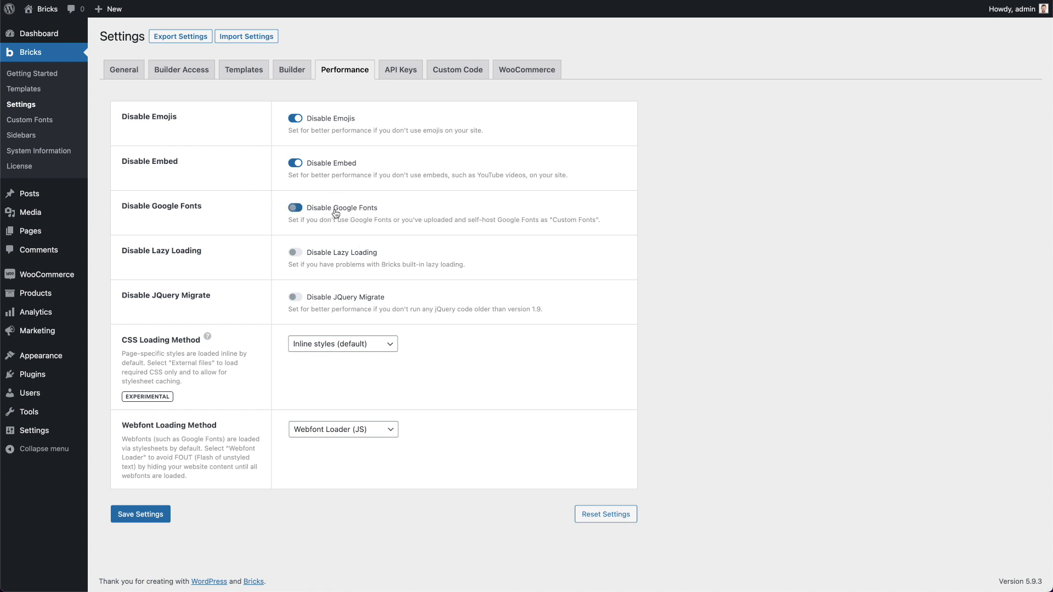
{"action": "left_click", "coordinate": [153, 518]}
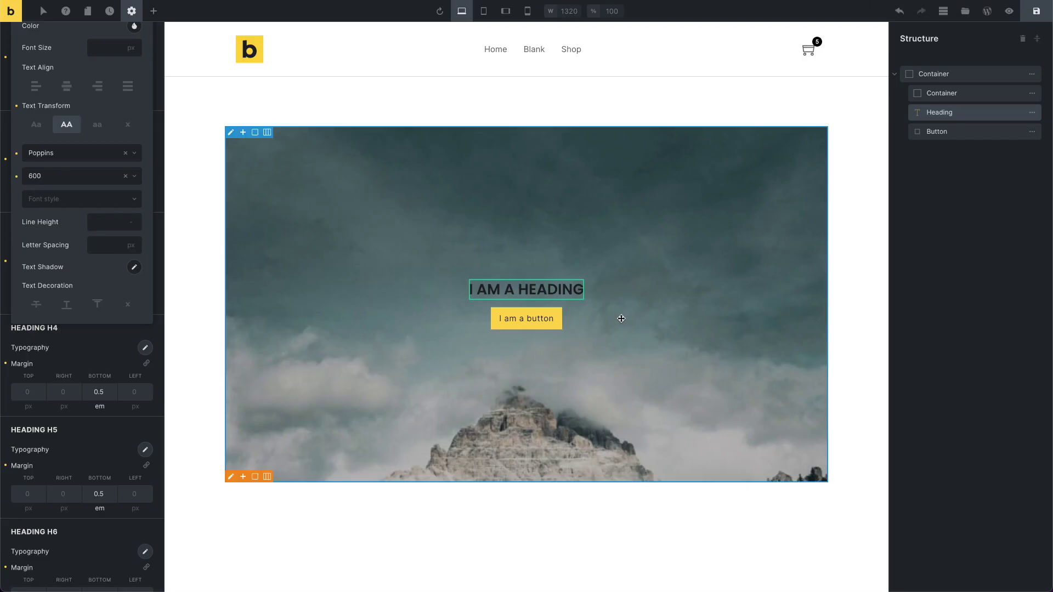
Preview the page from the Bricks builder, open it on the front end and examine the heading's font
{"action": "left_click", "coordinate": [1009, 12]}
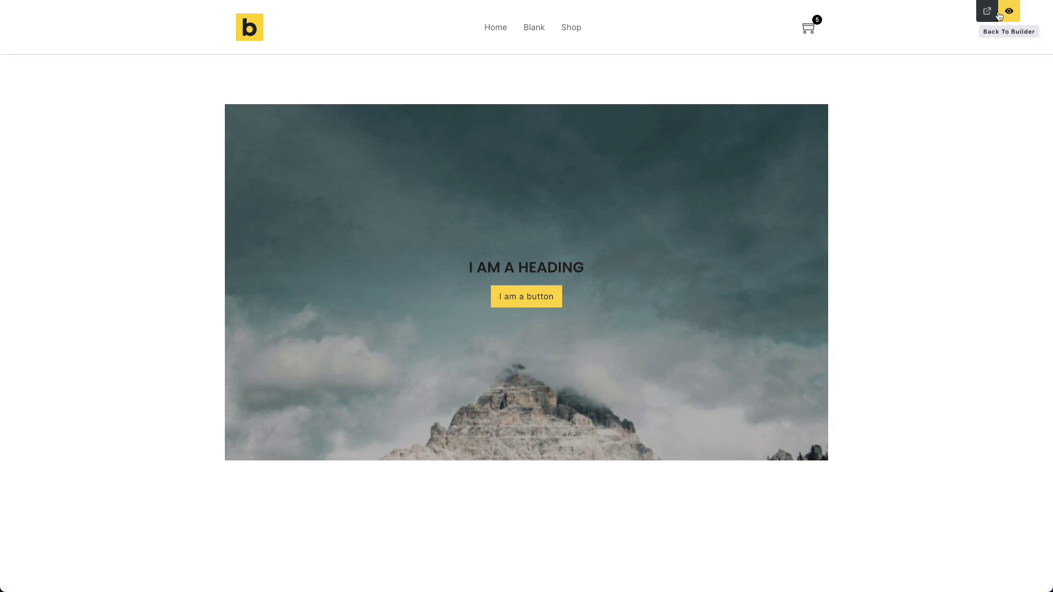
{"action": "left_click", "coordinate": [982, 12]}
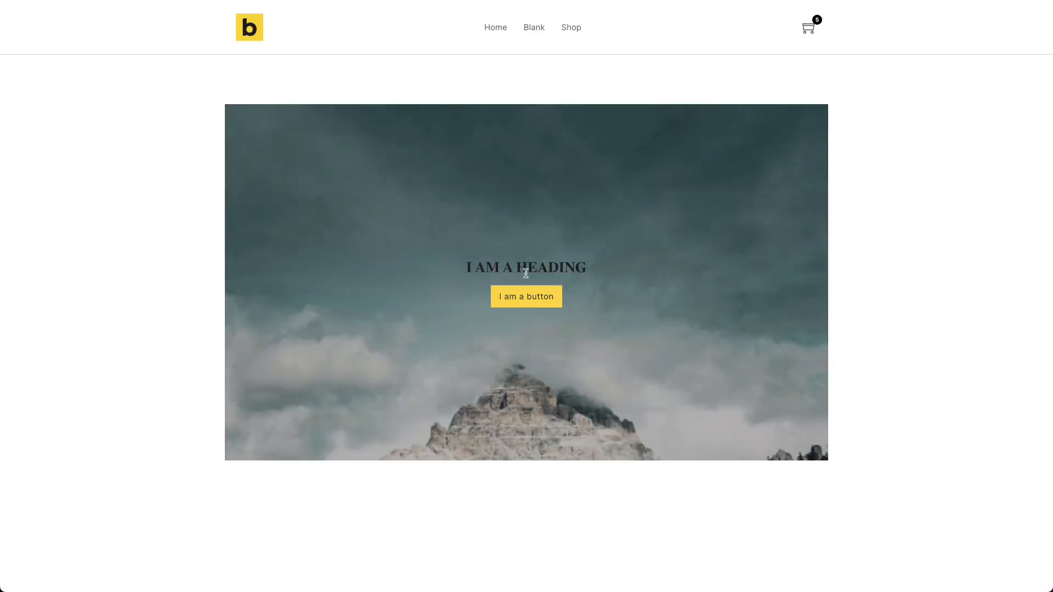
{"action": "mouse_move", "coordinate": [558, 268]}
{"action": "left_mouse_down"}
{"action": "mouse_move", "coordinate": [418, 282]}
{"action": "mouse_move", "coordinate": [542, 268]}
{"action": "left_mouse_up"}
{"action": "left_click_drag", "start_coordinate": [555, 265], "coordinate": [555, 265]}
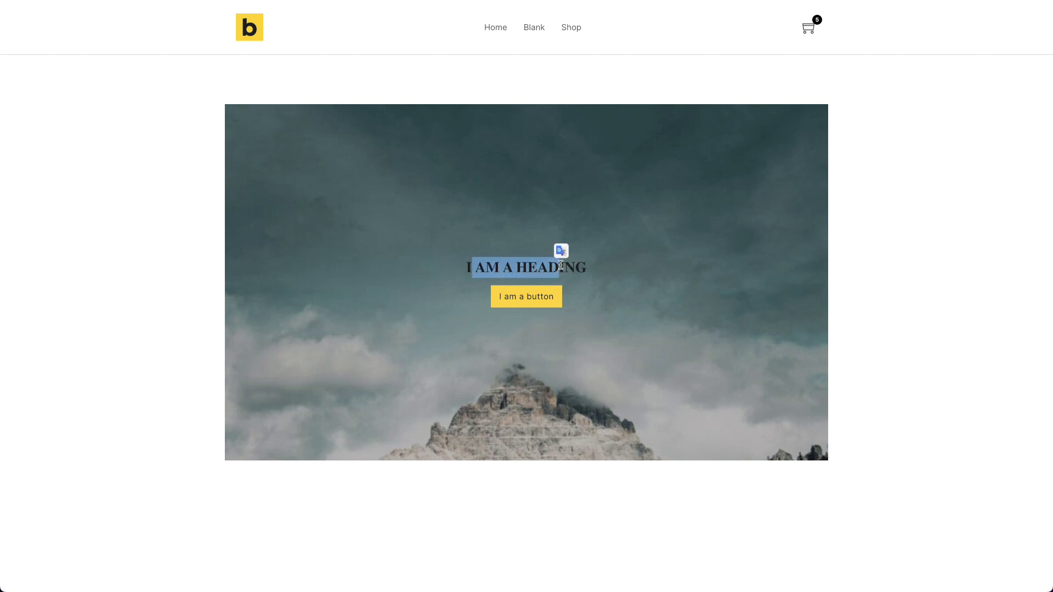
{"action": "left_click", "coordinate": [496, 265]}
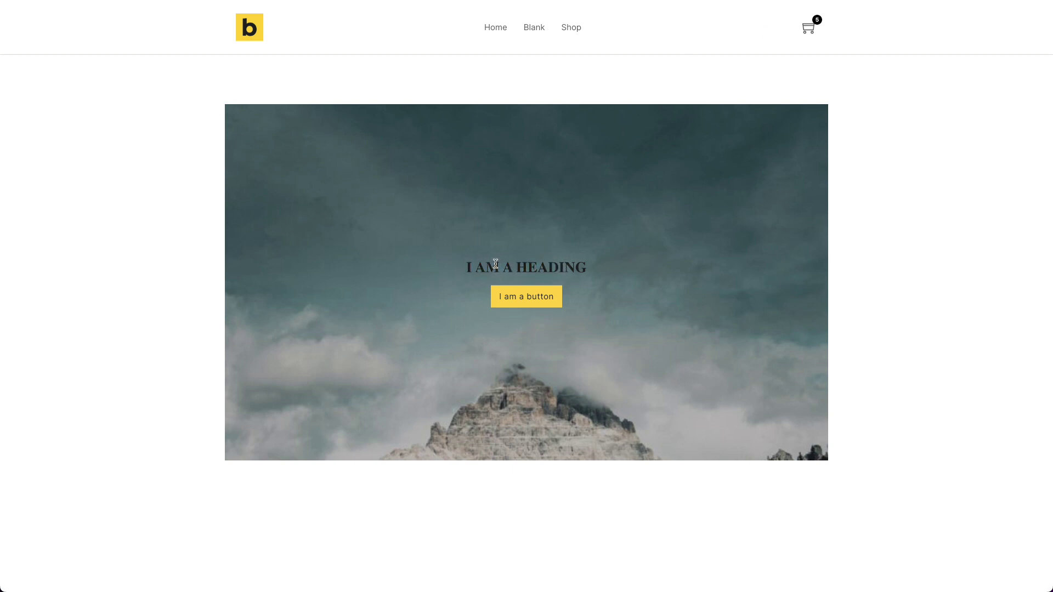
Inspect the front-end heading in the browser's developer tools and examine its h3 font-family rule
{"action": "right_click", "coordinate": [497, 262]}
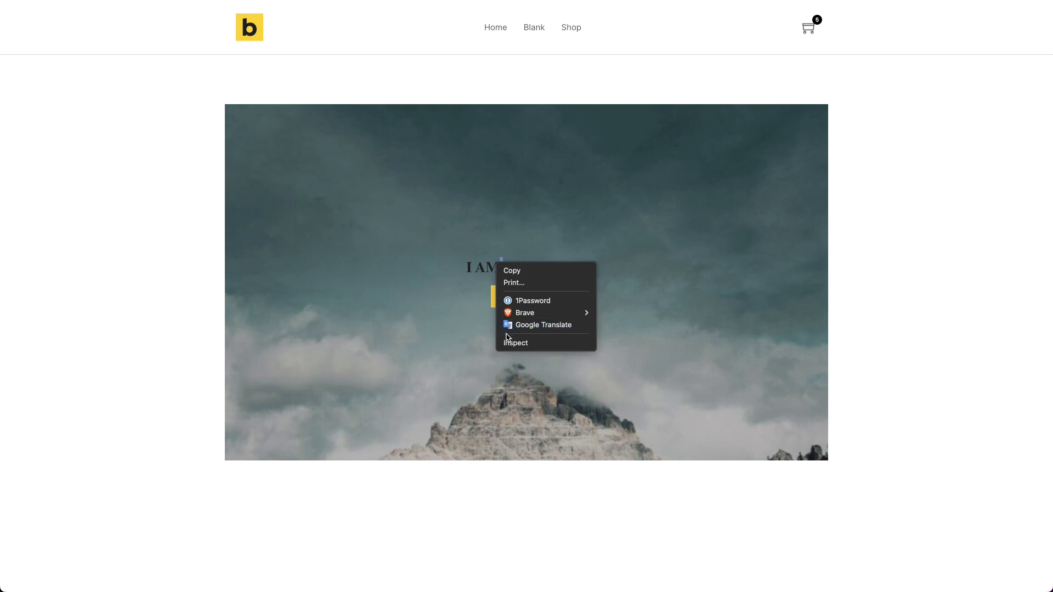
{"action": "left_click", "coordinate": [531, 343]}
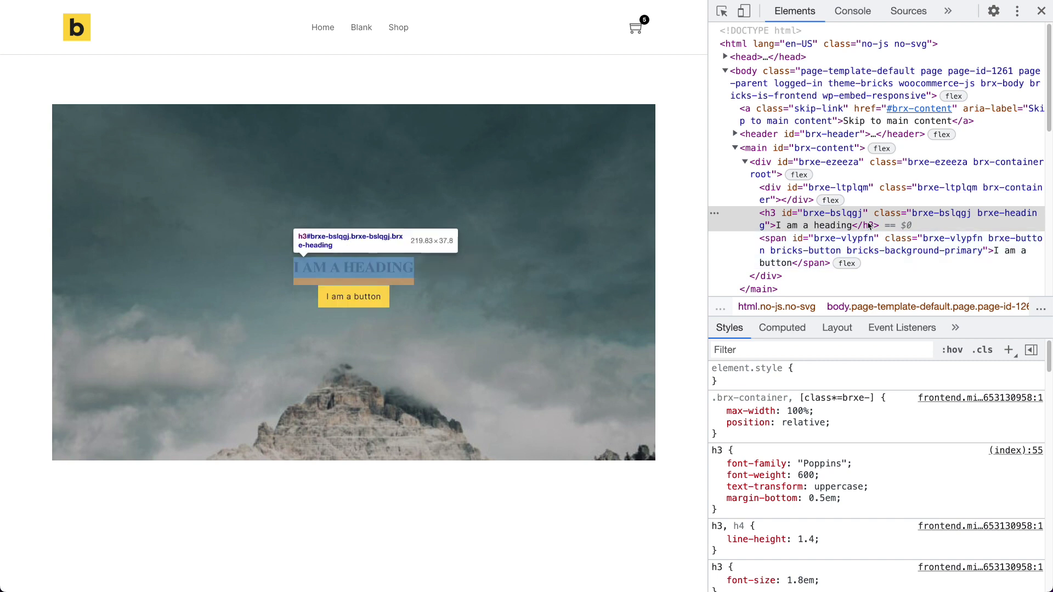
{"action": "left_click_drag", "start_coordinate": [855, 463], "coordinate": [728, 466]}
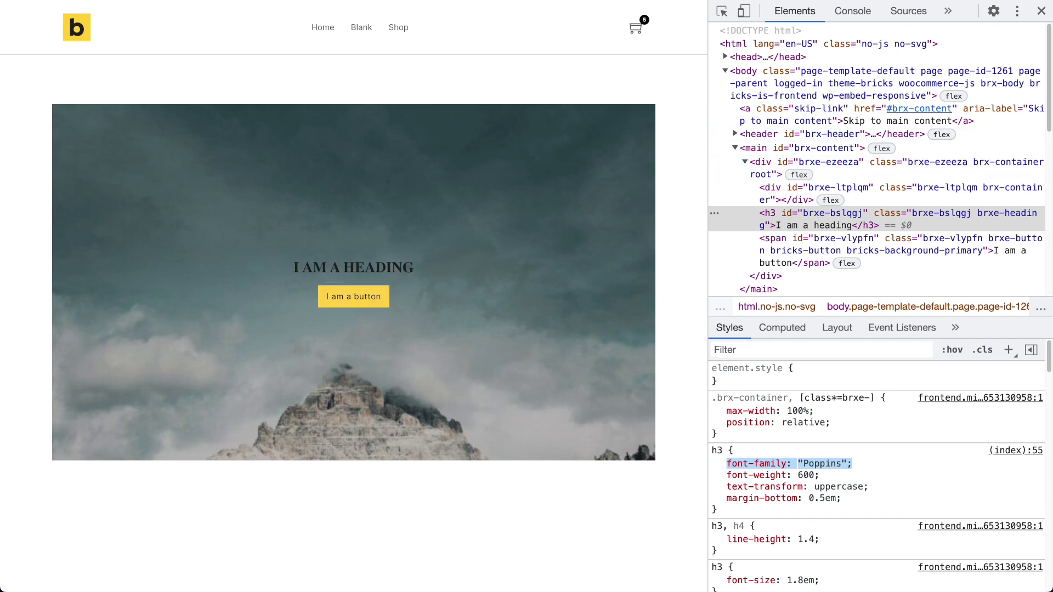
{"action": "left_click", "coordinate": [1041, 11]}
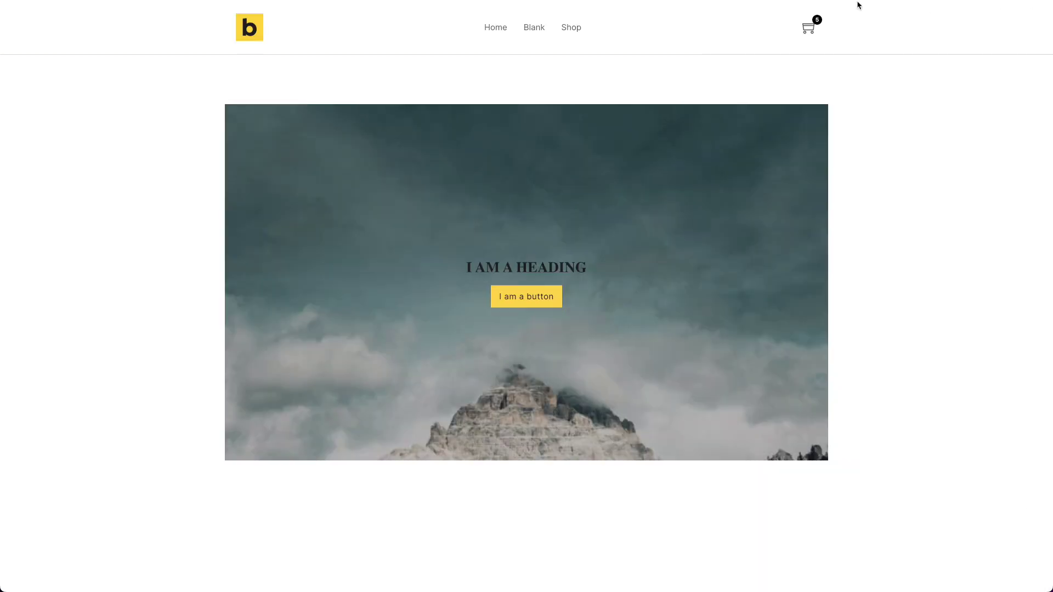
Return from the preview to the builder and reload it so the font setting takes effect
{"action": "left_click", "coordinate": [1009, 11]}
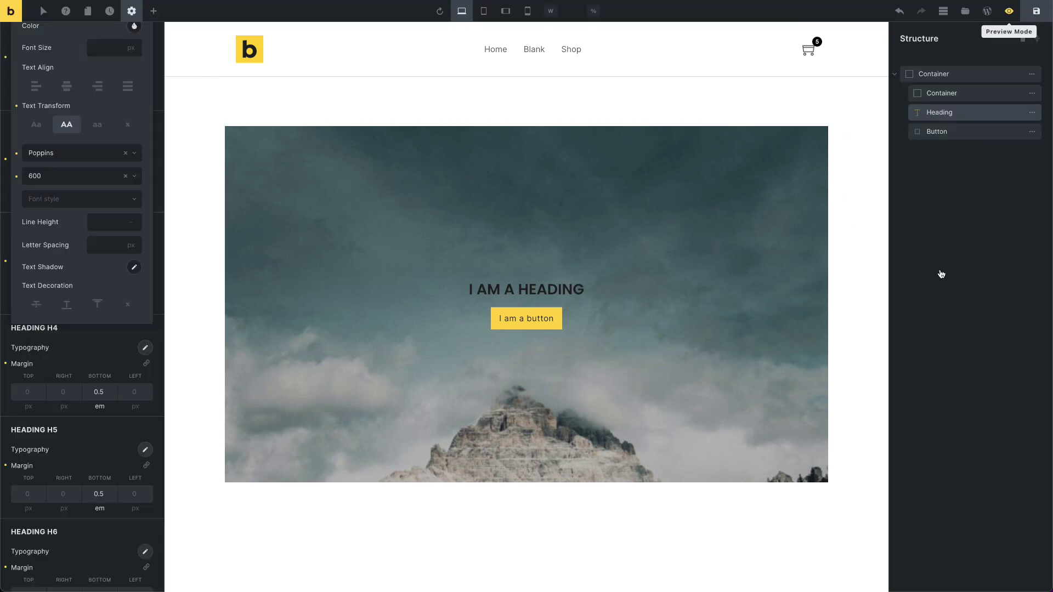
{"action": "key", "text": "super+r"}
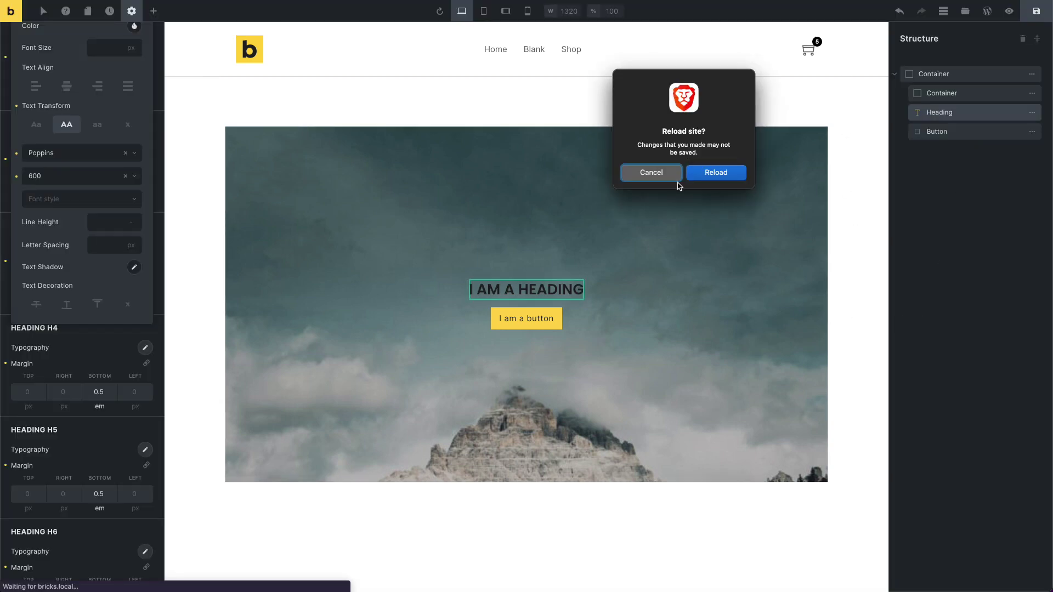
{"action": "left_click", "coordinate": [726, 173]}
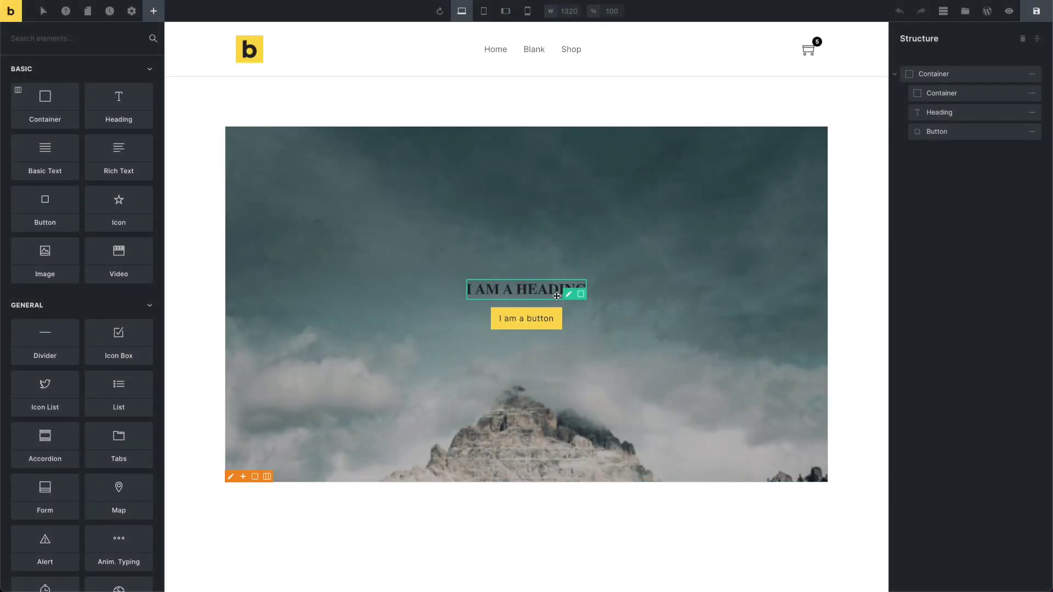
Open the Body typography settings of the Dev theme style to check the font options
{"action": "left_click", "coordinate": [132, 11]}
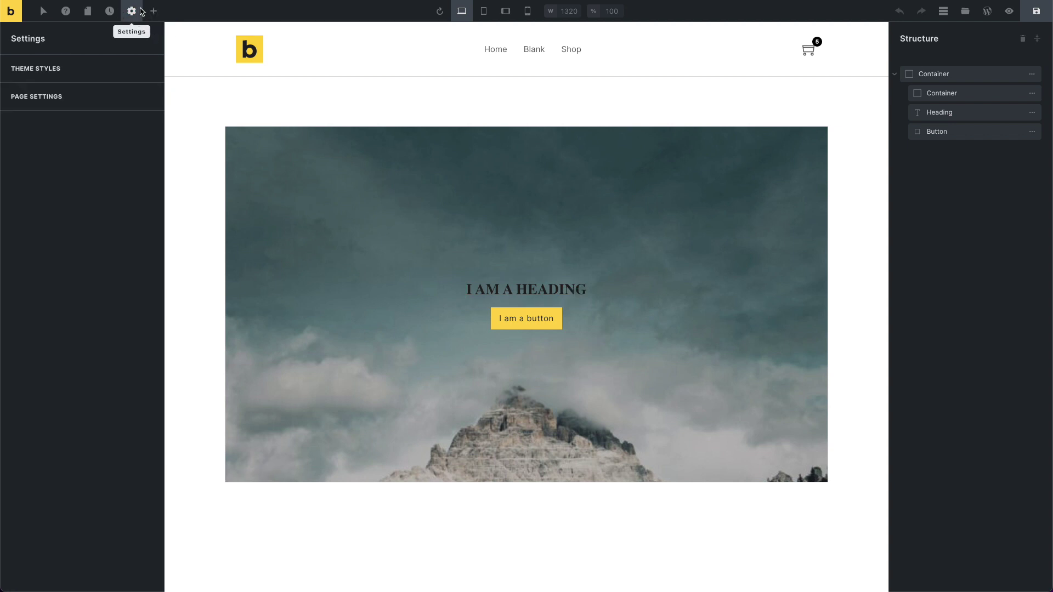
{"action": "left_click", "coordinate": [101, 68]}
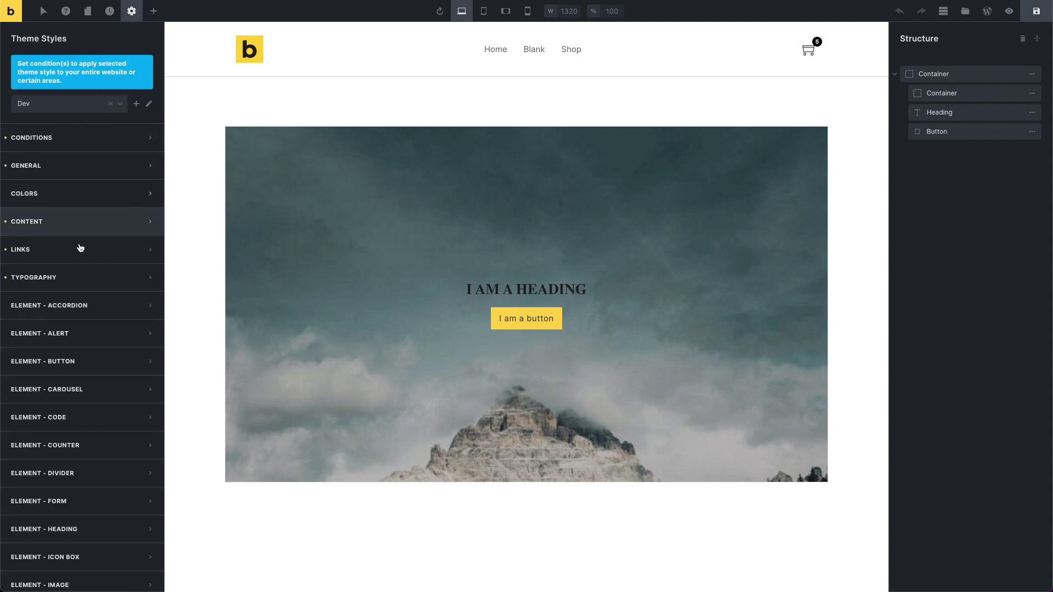
{"action": "left_click", "coordinate": [81, 271]}
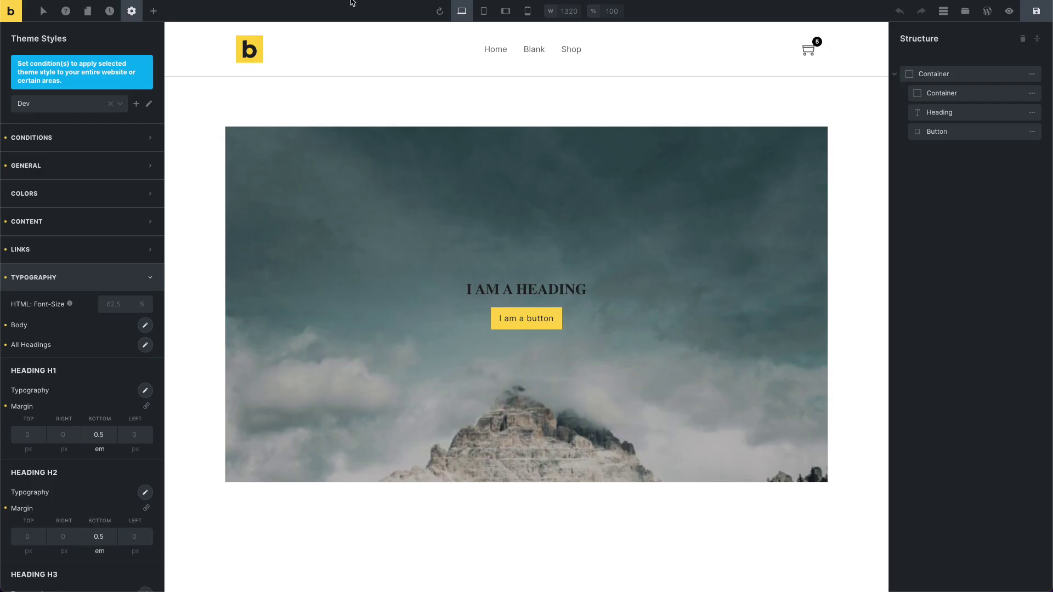
{"action": "left_click", "coordinate": [144, 325]}
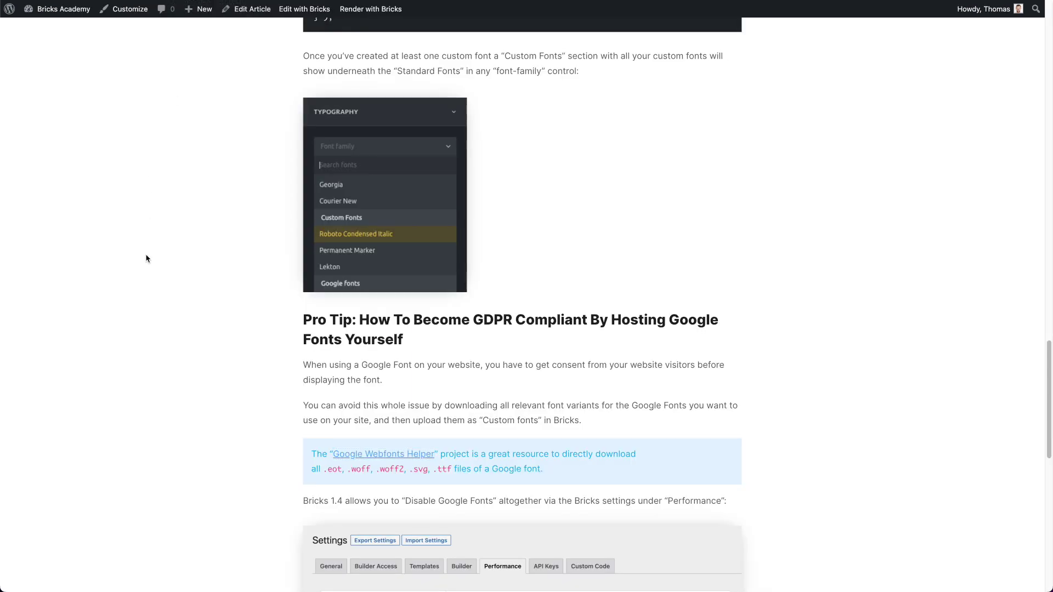
Switch to the Bricks Academy article on custom fonts and view its introduction
{"action": "scroll", "coordinate": [148, 286], "scroll_direction": "up", "scroll_amount": 15}
{"action": "scroll", "coordinate": [152, 312], "scroll_direction": "up", "scroll_amount": 3}
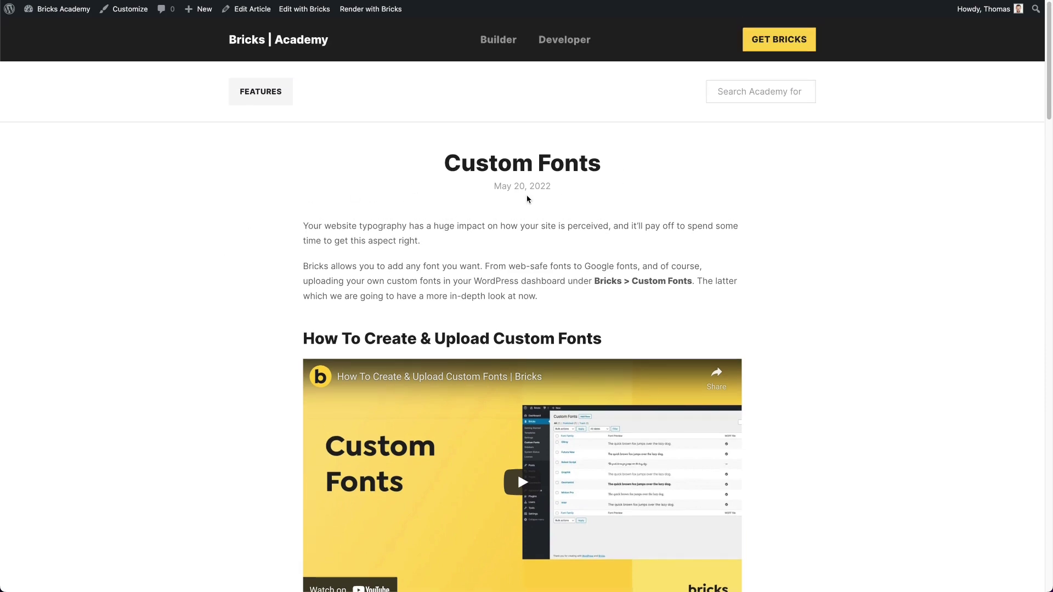
Read the Custom Fonts article's pro tip on becoming GDPR compliant by self-hosting Google Fonts, highlighting the listed font file formats
{"action": "scroll", "coordinate": [110, 299], "scroll_direction": "down", "scroll_amount": 20}
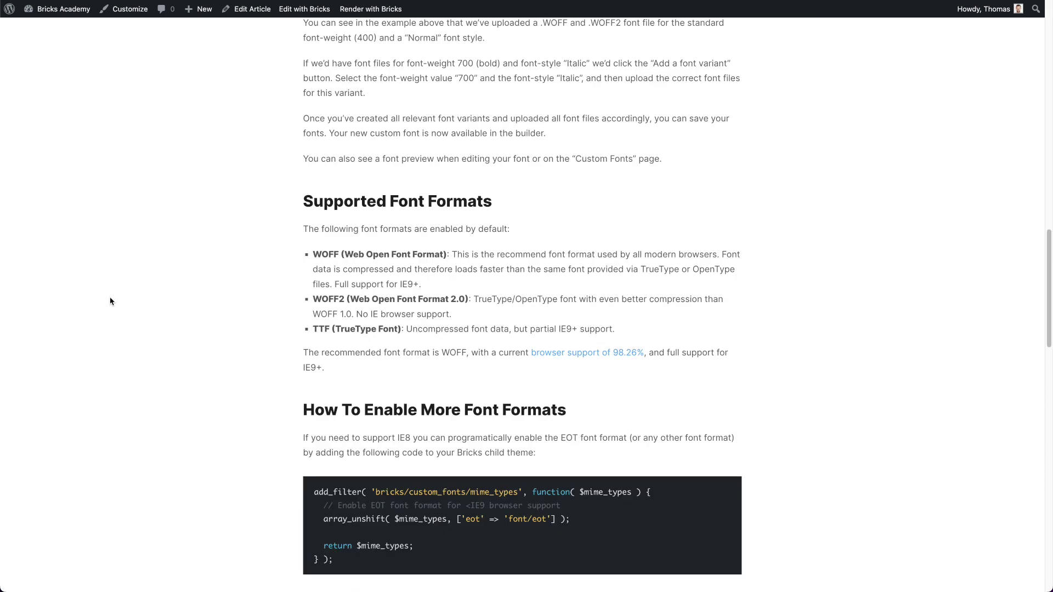
{"action": "scroll", "coordinate": [110, 300], "scroll_direction": "down", "scroll_amount": 12}
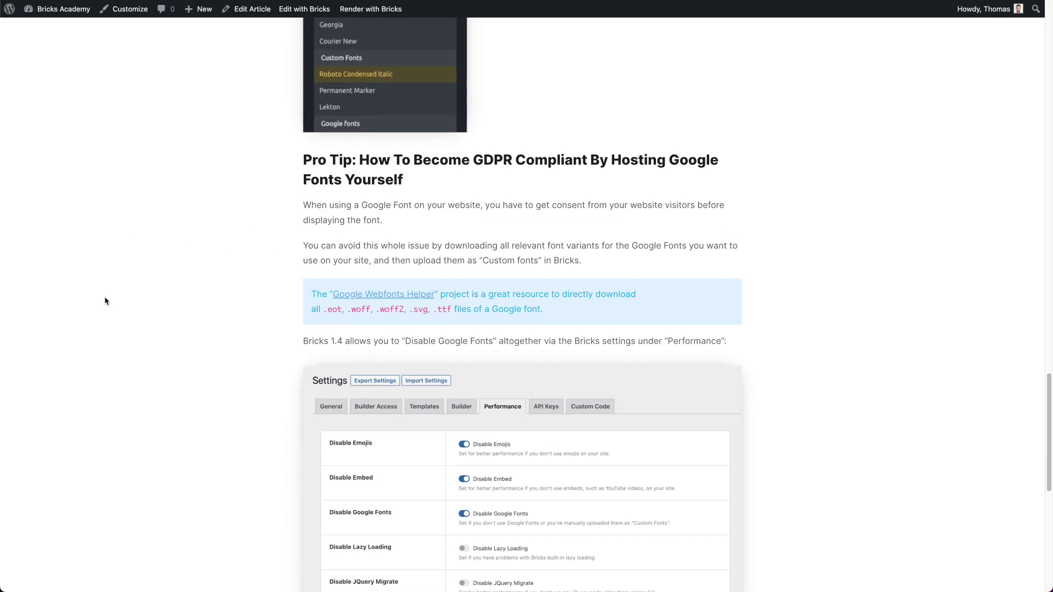
{"action": "left_click", "coordinate": [104, 300]}
{"action": "left_click_drag", "start_coordinate": [433, 312], "coordinate": [452, 312]}
{"action": "mouse_move", "coordinate": [380, 310]}
{"action": "left_mouse_down"}
{"action": "mouse_move", "coordinate": [404, 309]}
{"action": "mouse_move", "coordinate": [366, 310]}
{"action": "left_mouse_up"}
{"action": "left_click", "coordinate": [578, 244]}
Open the article's linked Google Webfonts Helper, search the fonts for "popp" and select Poppins
{"action": "left_click", "coordinate": [356, 296]}
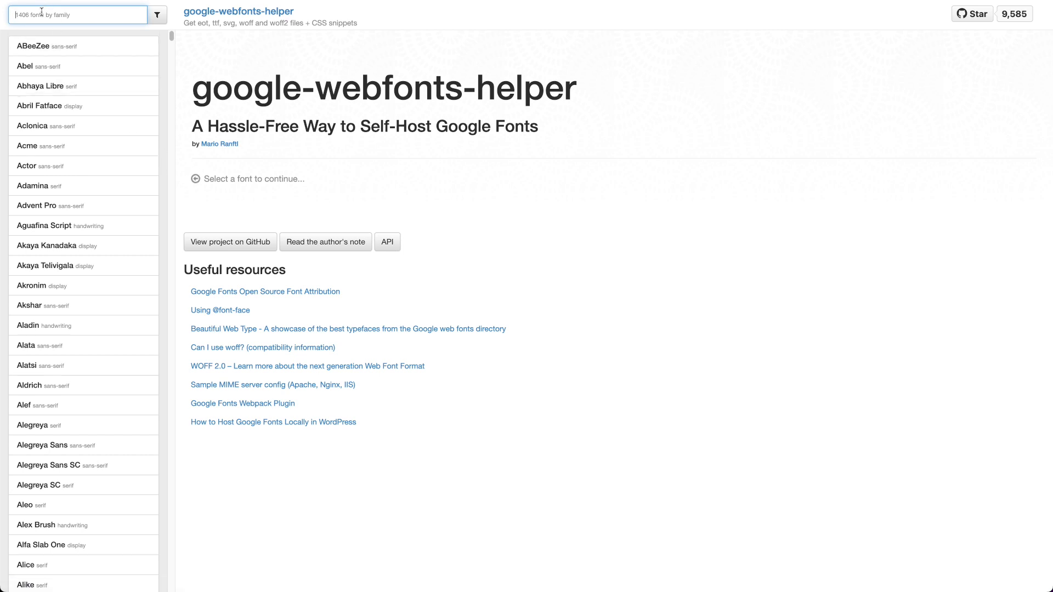
{"action": "type", "text": "popp"}
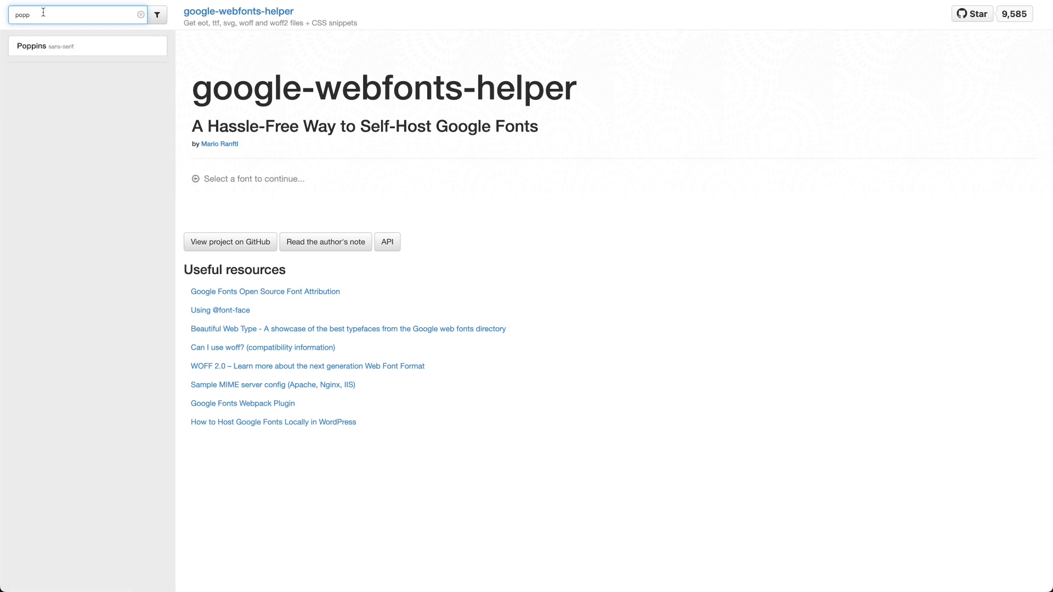
{"action": "left_click", "coordinate": [99, 45]}
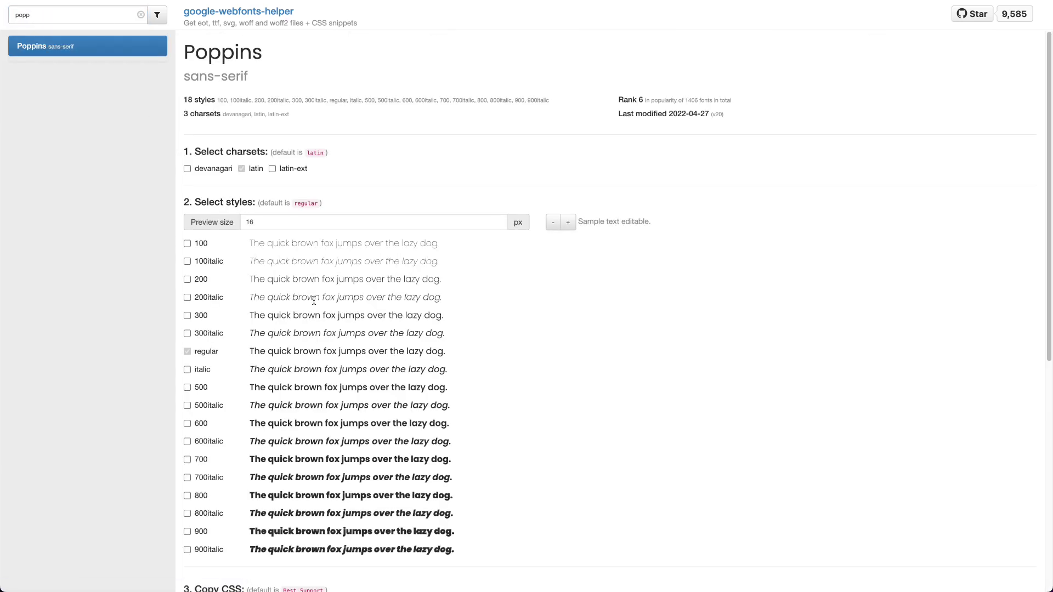
Review the Poppins styles, choose the Modern Browsers CSS option, and highlight the font formats included in the download archive
{"action": "scroll", "coordinate": [305, 277], "scroll_direction": "down", "scroll_amount": 3}
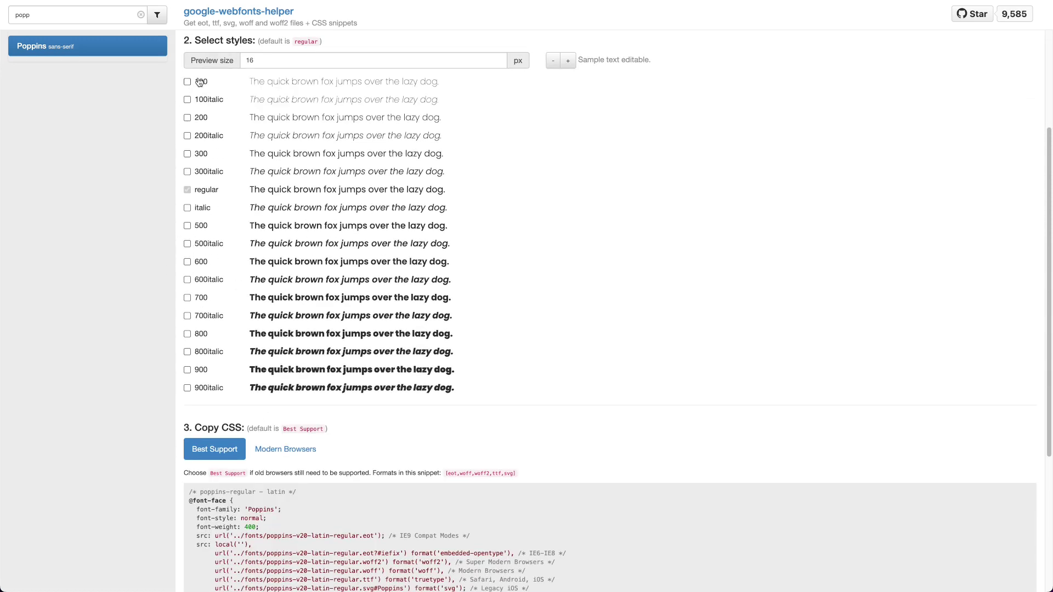
{"action": "scroll", "coordinate": [300, 336], "scroll_direction": "down", "scroll_amount": 4}
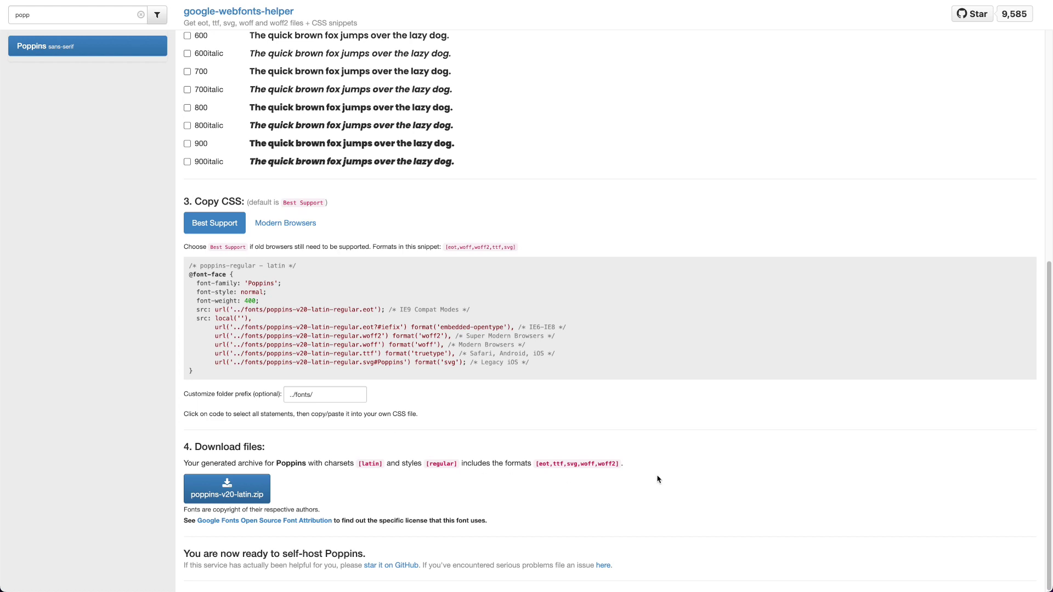
{"action": "left_click_drag", "start_coordinate": [608, 465], "coordinate": [535, 465]}
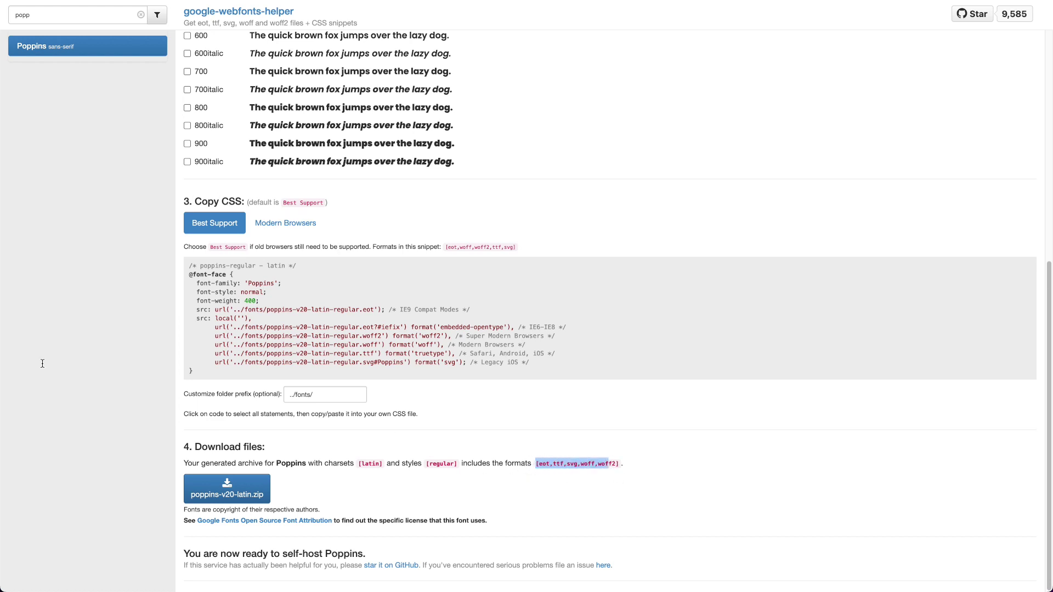
{"action": "left_click", "coordinate": [282, 223]}
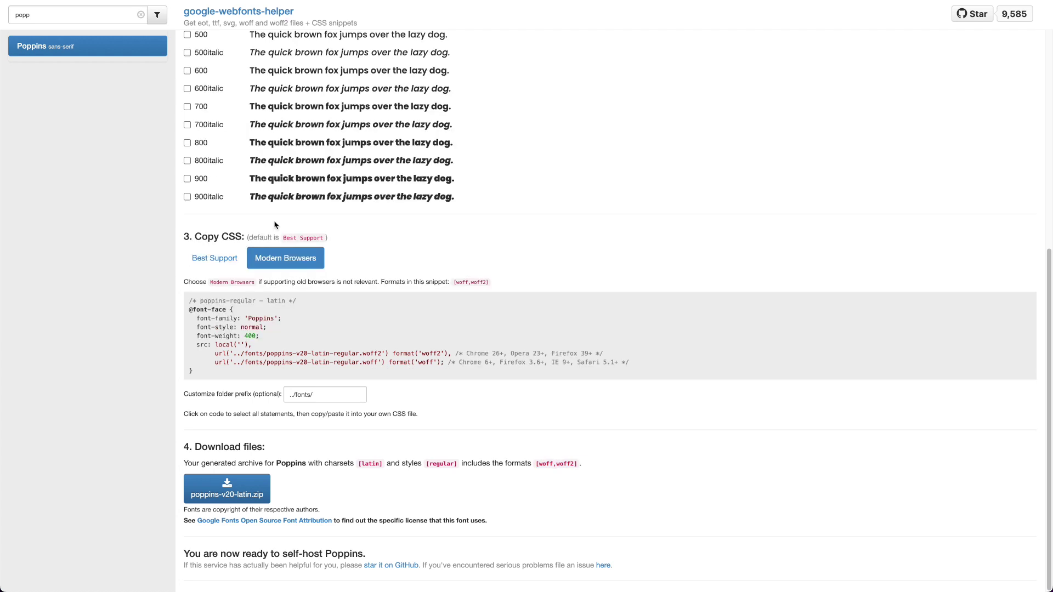
{"action": "left_click_drag", "start_coordinate": [577, 466], "coordinate": [538, 465]}
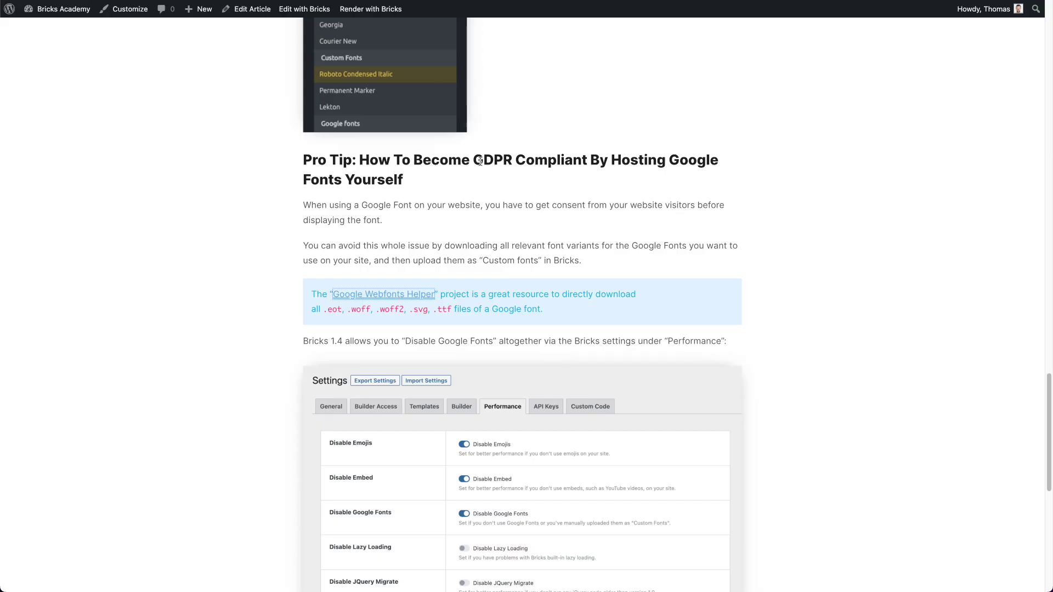
Return to the Custom Fonts article and highlight "GDPR Compliant" in the pro tip heading
{"action": "left_click_drag", "start_coordinate": [473, 160], "coordinate": [549, 160]}
{"action": "left_click", "coordinate": [575, 182]}
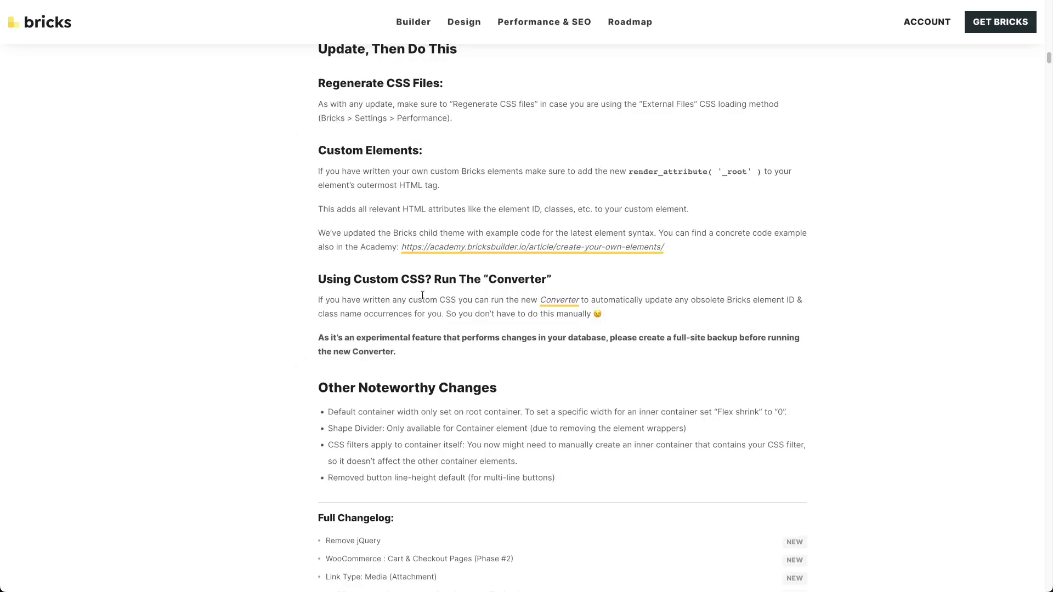
Switch to the Bricks 1.4 changelog and review the Converter note and the ID and class name changes under Optimized HTML Output
{"action": "left_click_drag", "start_coordinate": [318, 276], "coordinate": [449, 304]}
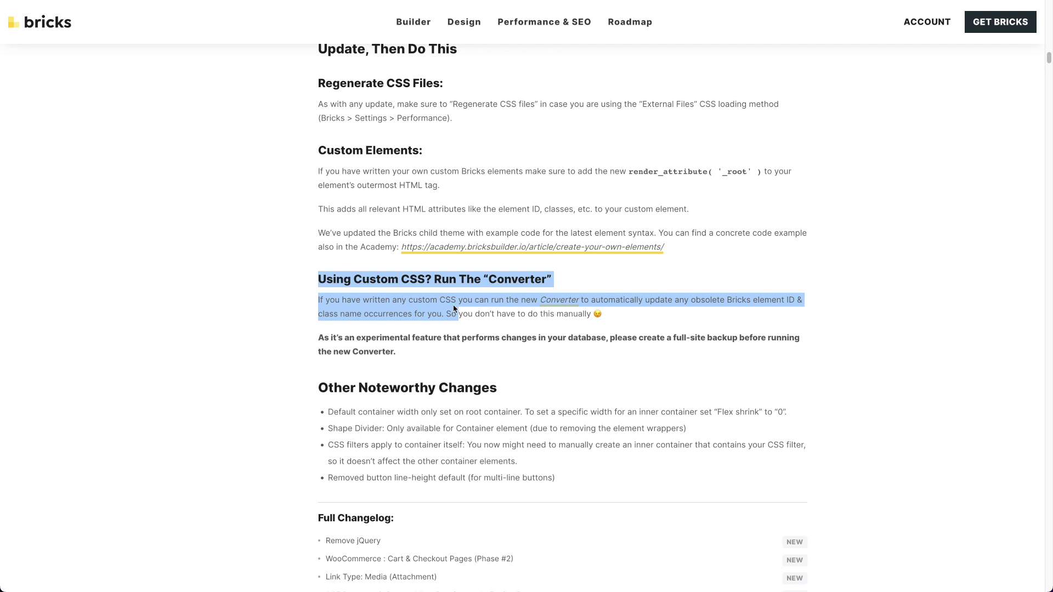
{"action": "scroll", "coordinate": [412, 214], "scroll_direction": "up", "scroll_amount": 9}
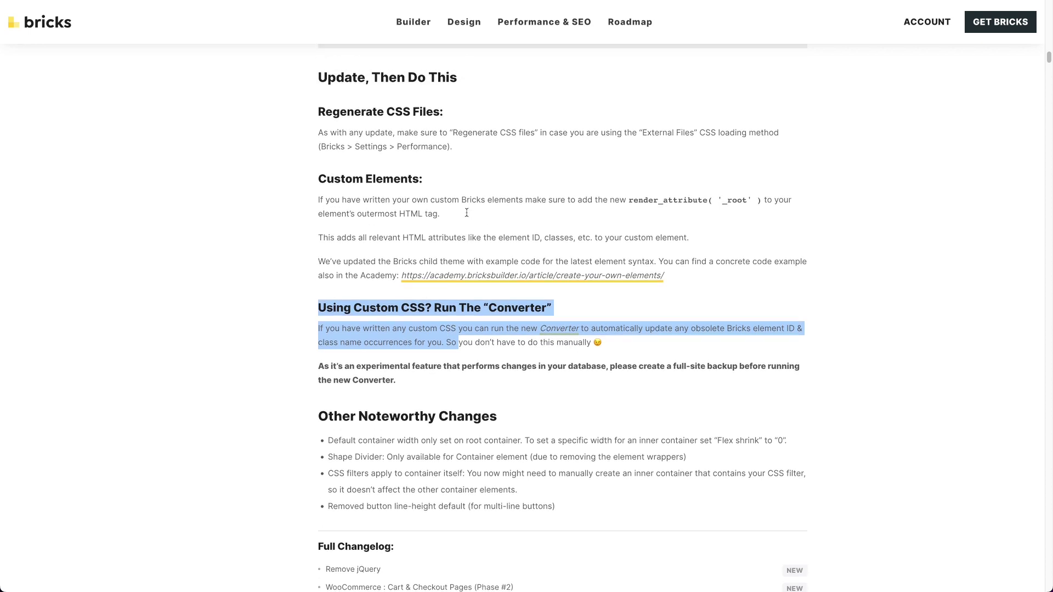
{"action": "scroll", "coordinate": [412, 213], "scroll_direction": "up", "scroll_amount": 5}
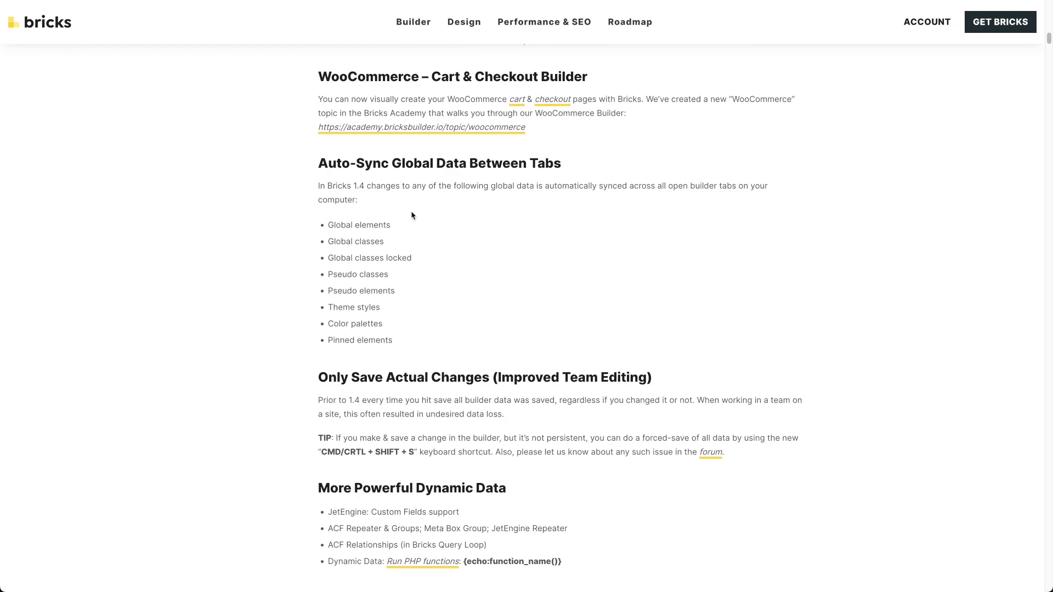
{"action": "scroll", "coordinate": [375, 299], "scroll_direction": "up", "scroll_amount": 6}
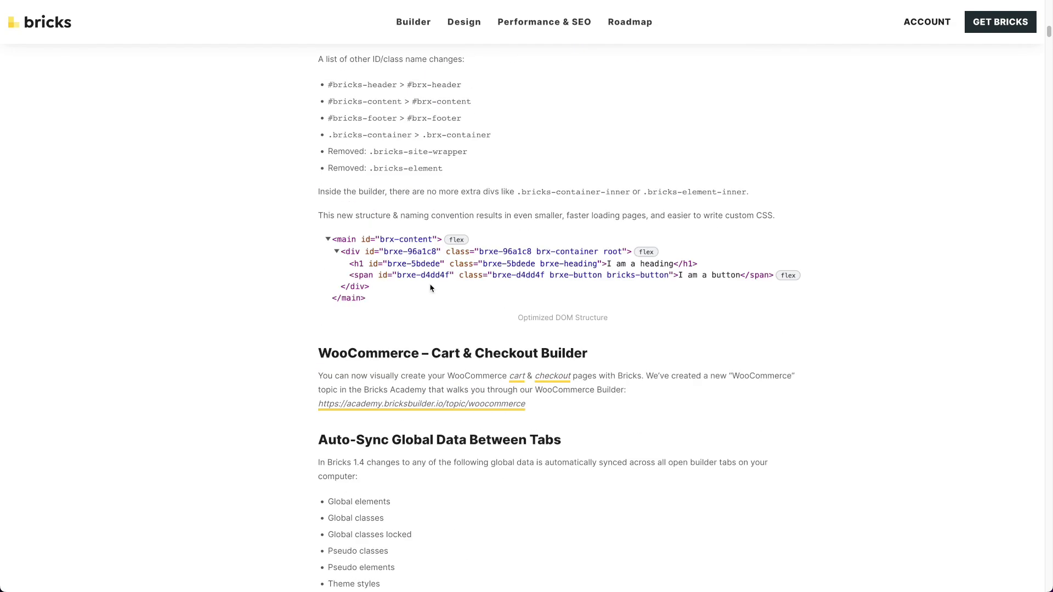
{"action": "left_click_drag", "start_coordinate": [365, 140], "coordinate": [453, 184]}
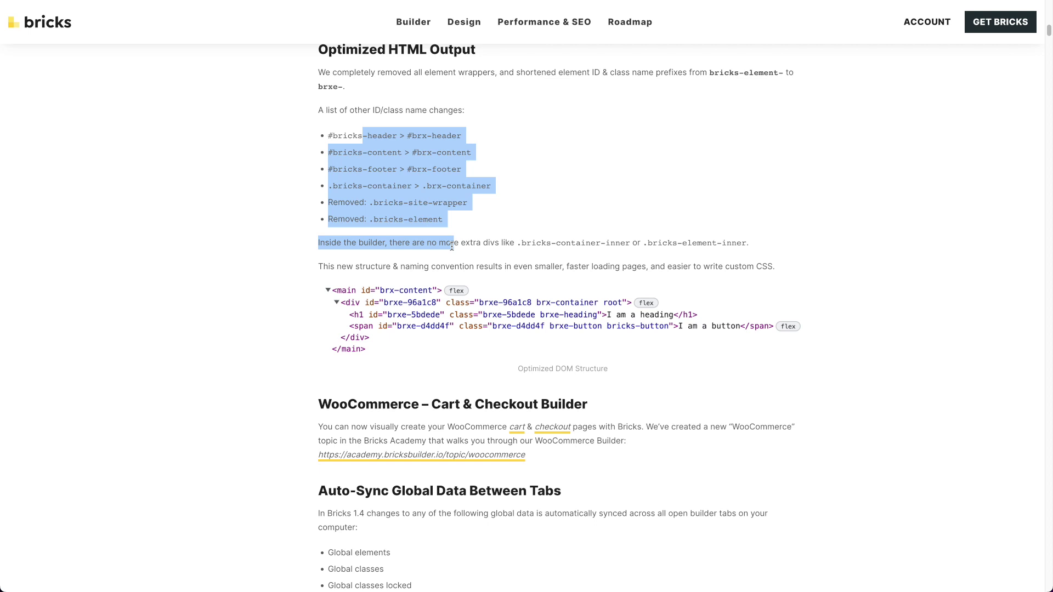
{"action": "left_click", "coordinate": [531, 173]}
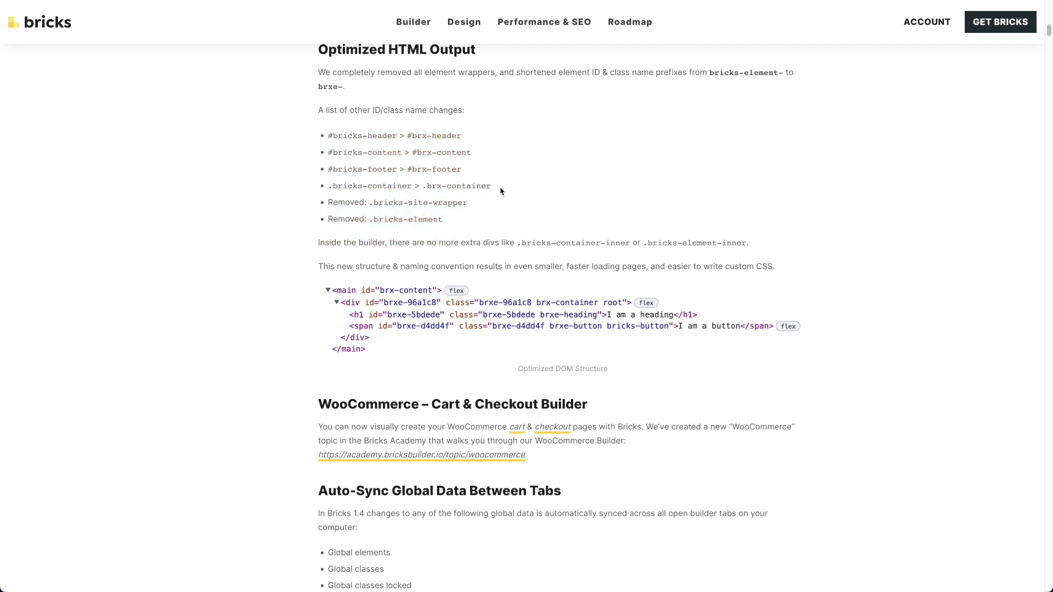
{"action": "left_click_drag", "start_coordinate": [500, 192], "coordinate": [393, 188]}
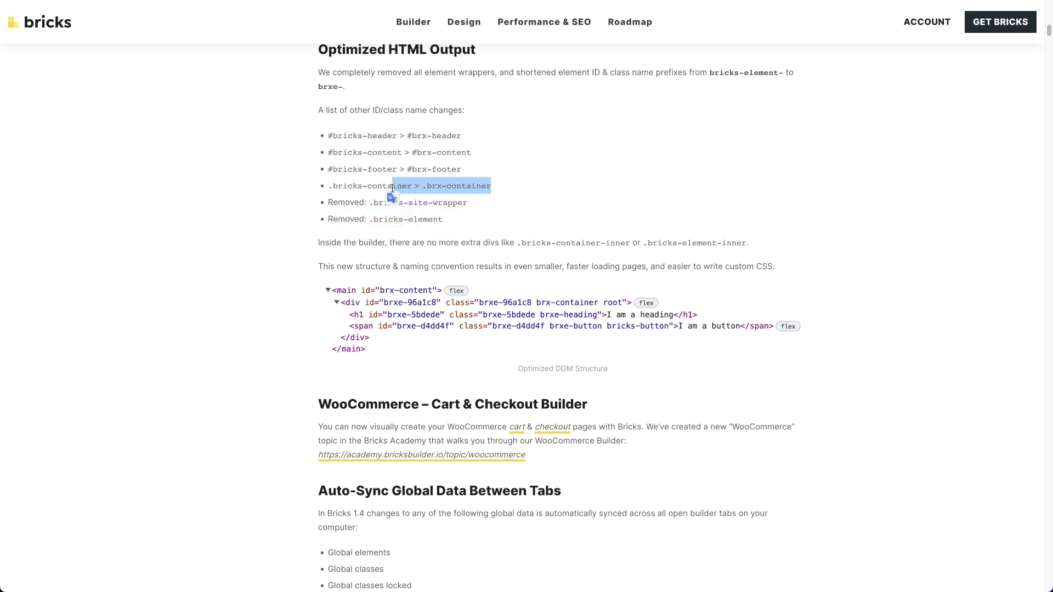
{"action": "left_click", "coordinate": [500, 154]}
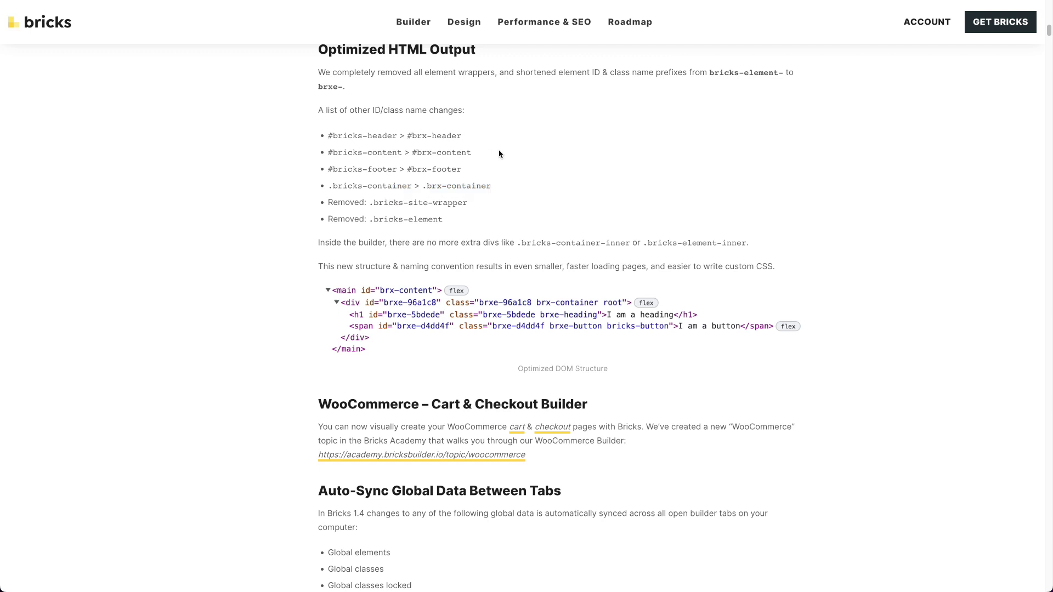
{"action": "scroll", "coordinate": [507, 205], "scroll_direction": "down", "scroll_amount": 1}
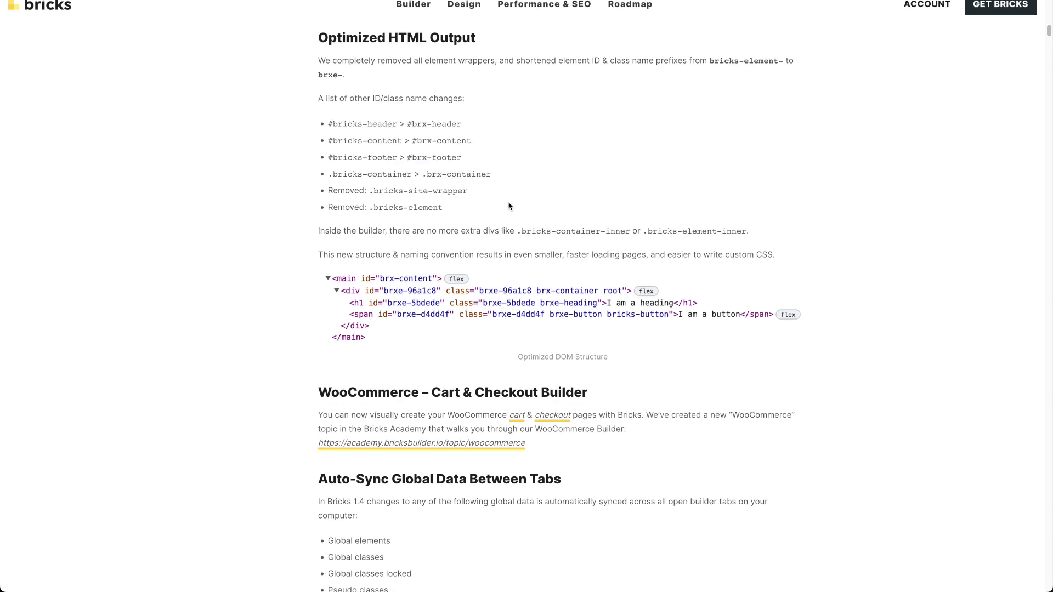
{"action": "scroll", "coordinate": [568, 173], "scroll_direction": "down", "scroll_amount": 10}
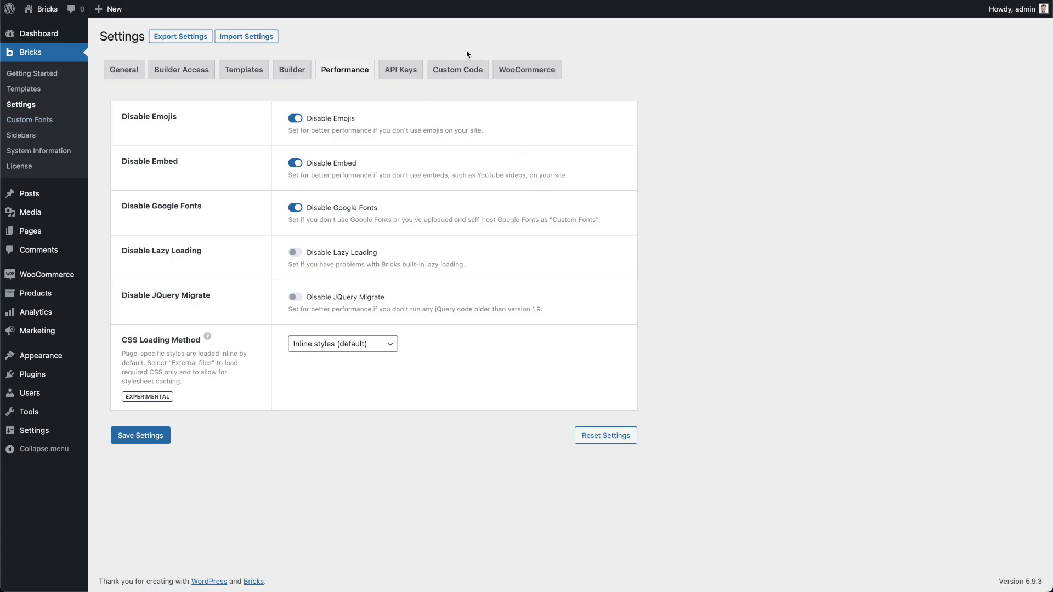
Switch to the Bricks settings, open the Custom Code section and highlight the existing Custom CSS rule
{"action": "left_click", "coordinate": [457, 69]}
{"action": "left_click", "coordinate": [479, 177]}
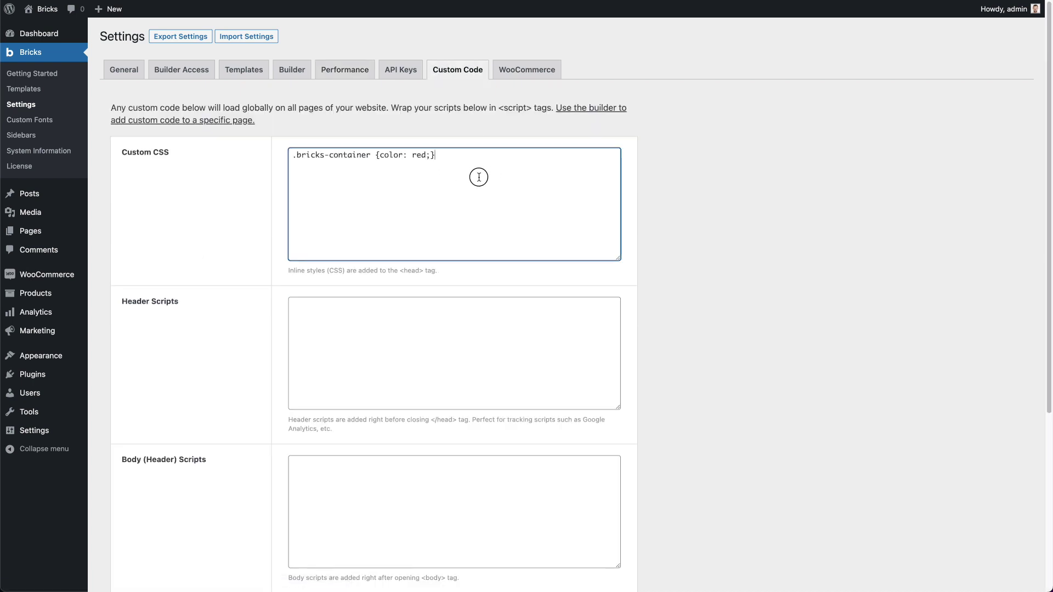
{"action": "left_click_drag", "start_coordinate": [479, 177], "coordinate": [280, 159]}
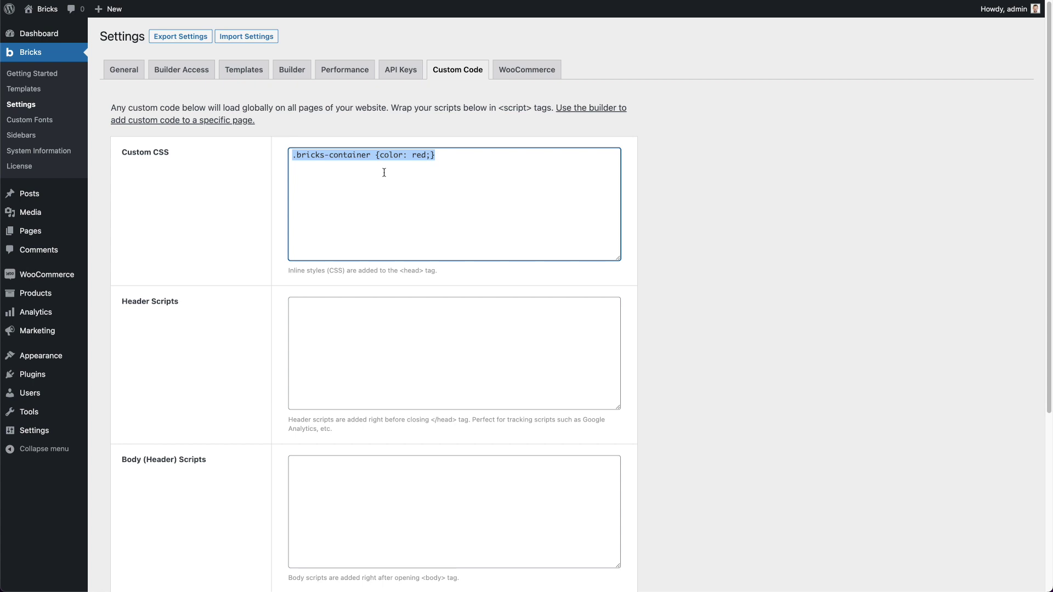
Try manually renaming the .bricks-container selector to .brx-container in the Custom CSS, and undo the edit
{"action": "key", "text": "Left"}
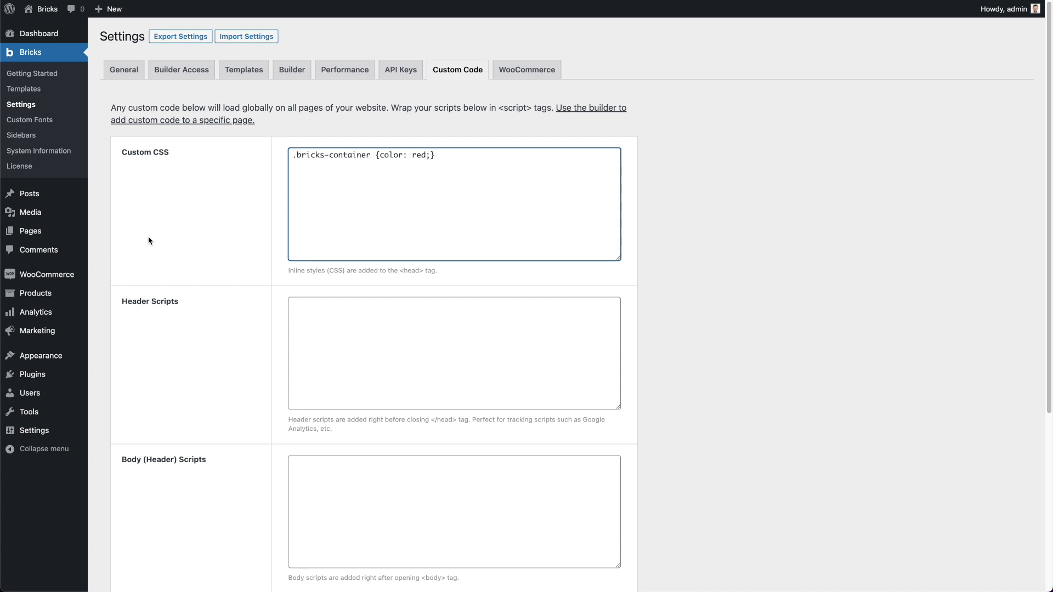
{"action": "mouse_move", "coordinate": [23, 311]}
{"action": "key", "text": "BackSpace"}
{"action": "key", "text": "BackSpace"}
{"action": "key", "text": "BackSpace"}
{"action": "key", "text": "BackSpace"}
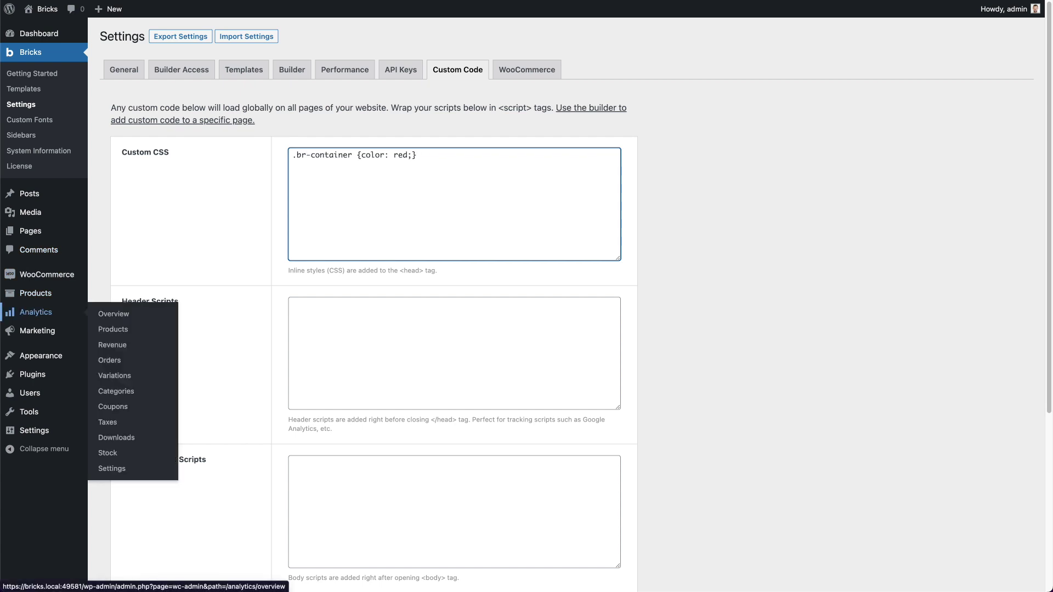
{"action": "type", "text": "x"}
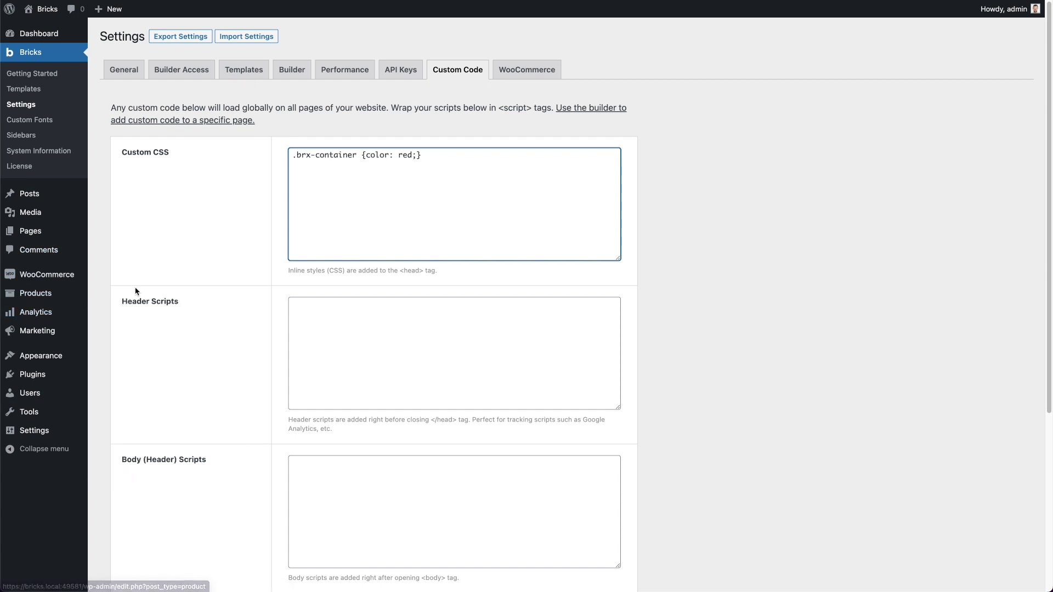
{"action": "key", "text": "super+z"}
{"action": "key", "text": "super+z"}
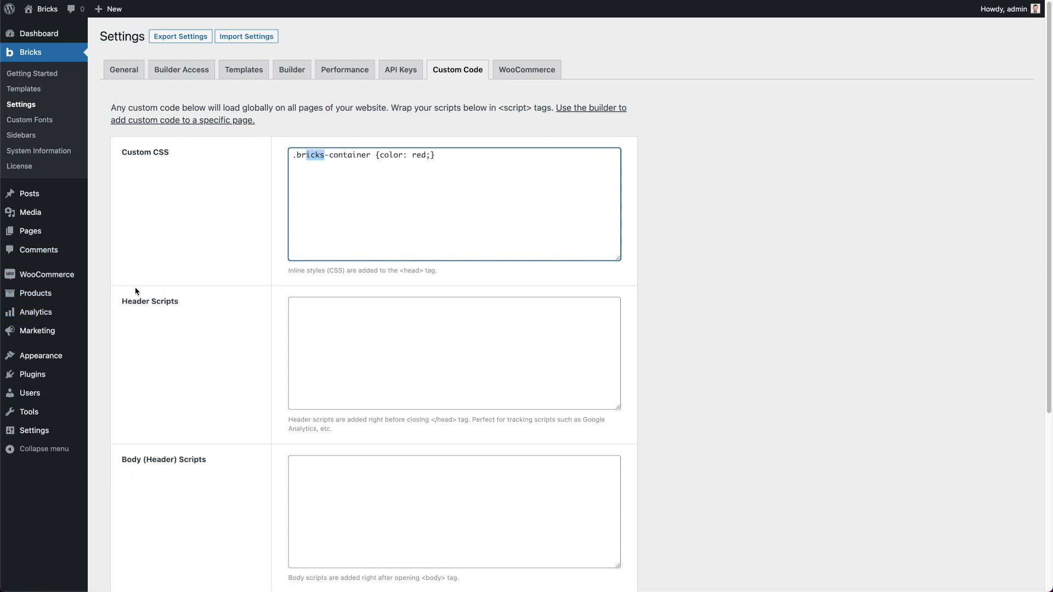
{"action": "left_click", "coordinate": [508, 116]}
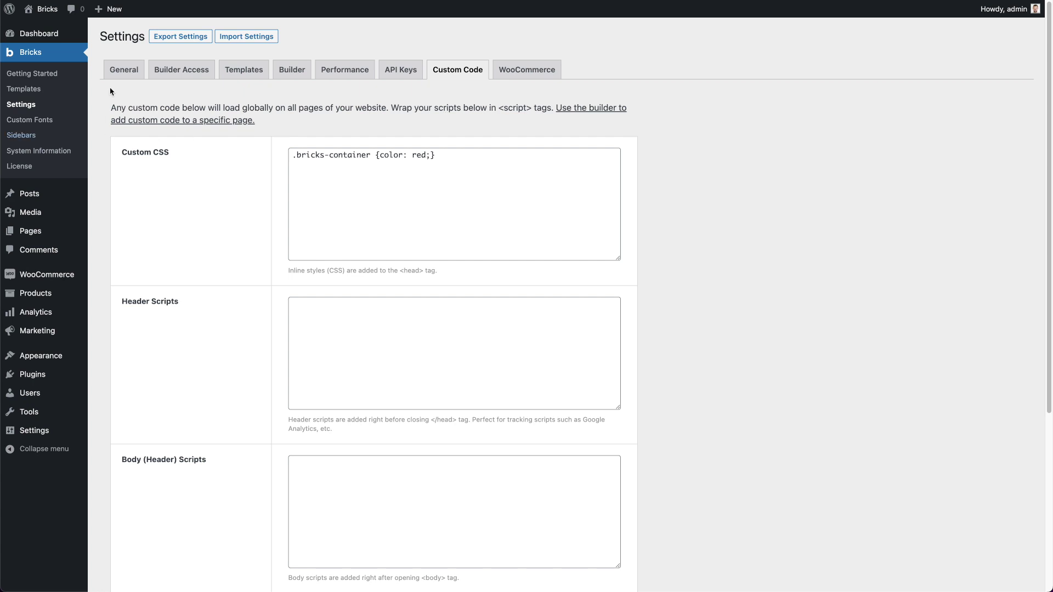
Open the General settings, examine the experimental Convert section and read its linked Academy article on what the Converter updates
{"action": "left_click", "coordinate": [124, 69]}
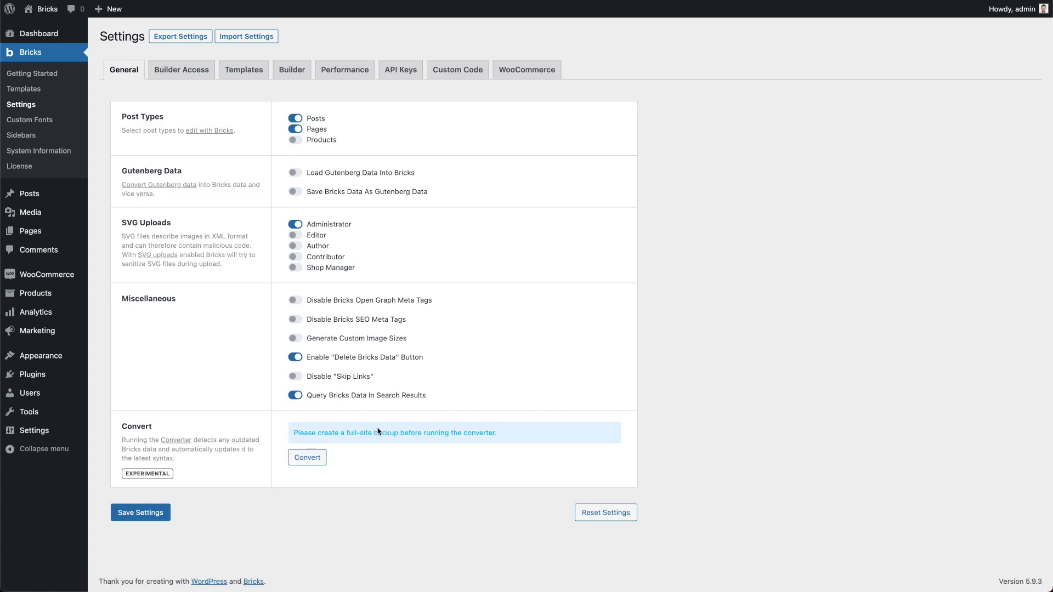
{"action": "left_click", "coordinate": [227, 442]}
{"action": "double_click", "coordinate": [126, 473]}
{"action": "left_click", "coordinate": [184, 464]}
{"action": "left_click", "coordinate": [181, 440]}
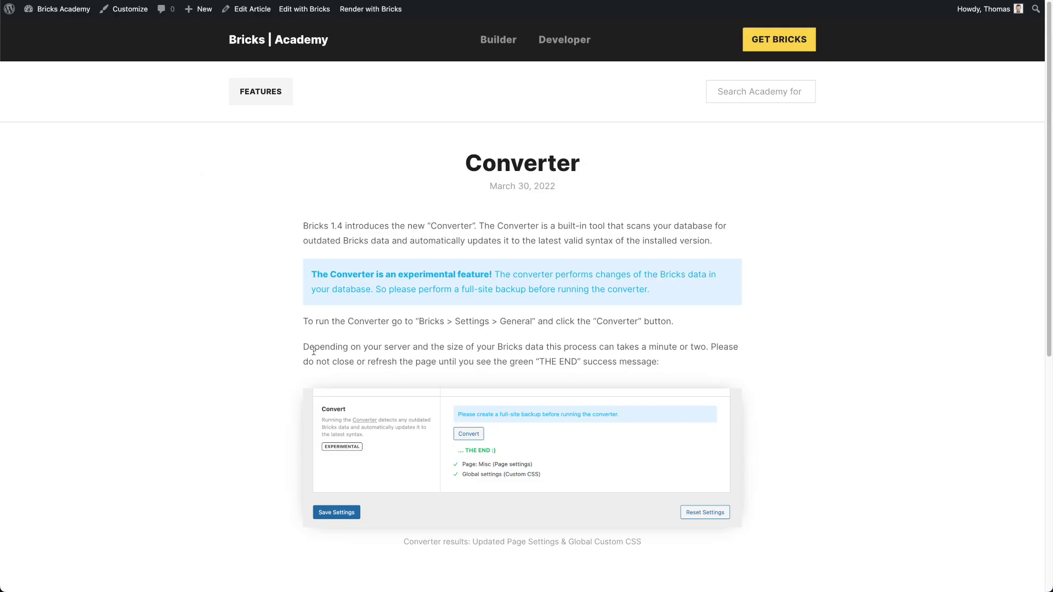
{"action": "scroll", "coordinate": [481, 554], "scroll_direction": "down", "scroll_amount": 4}
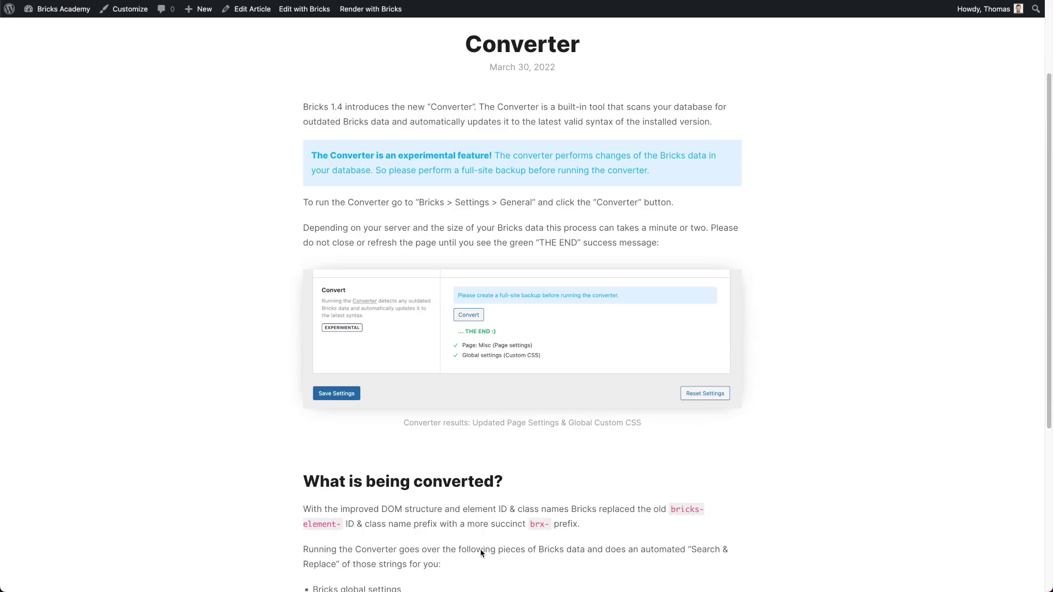
{"action": "scroll", "coordinate": [272, 463], "scroll_direction": "down", "scroll_amount": 3}
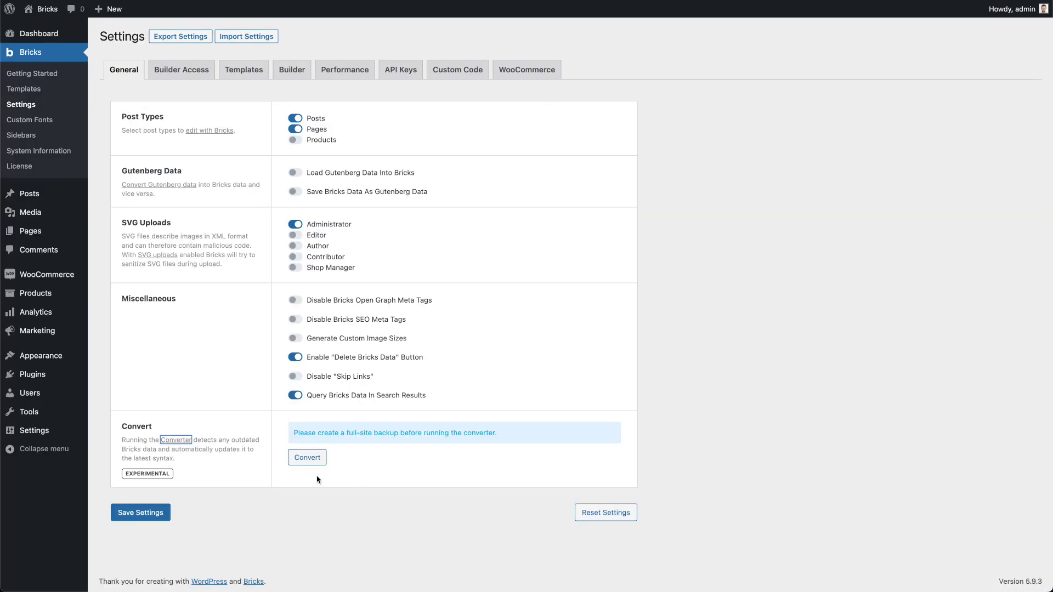
Run the Converter from the General settings and highlight the Global settings (Custom CSS) entry in its results
{"action": "left_click", "coordinate": [308, 457]}
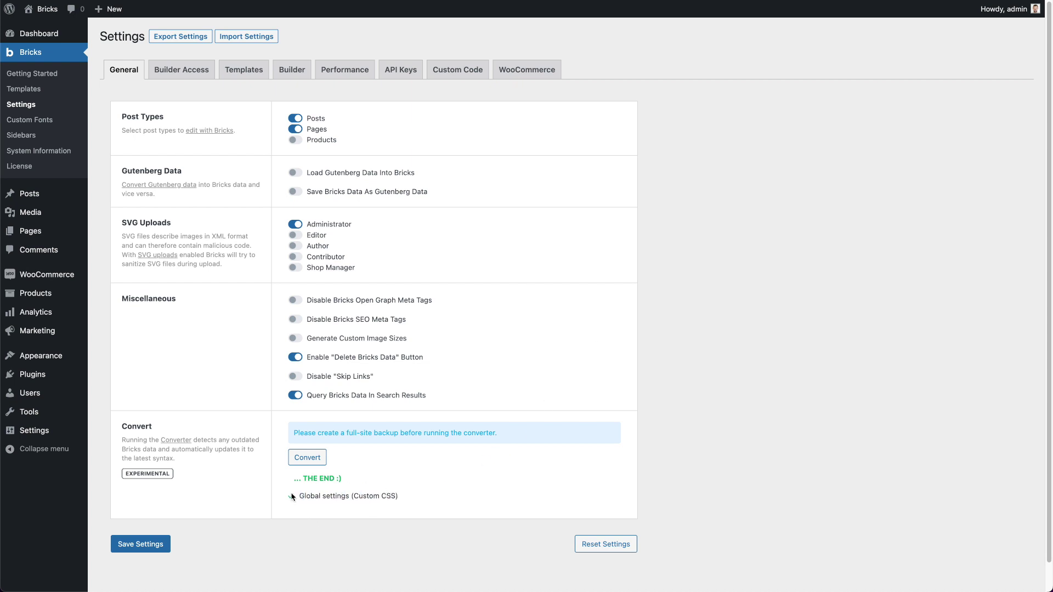
{"action": "left_click_drag", "start_coordinate": [305, 497], "coordinate": [359, 496]}
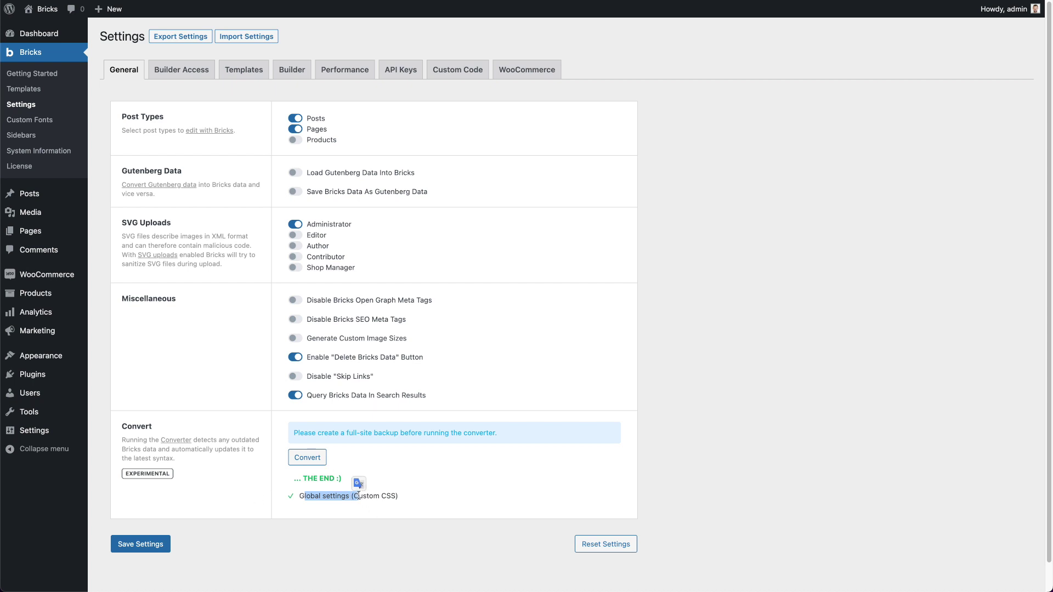
{"action": "left_click_drag", "start_coordinate": [354, 496], "coordinate": [393, 498]}
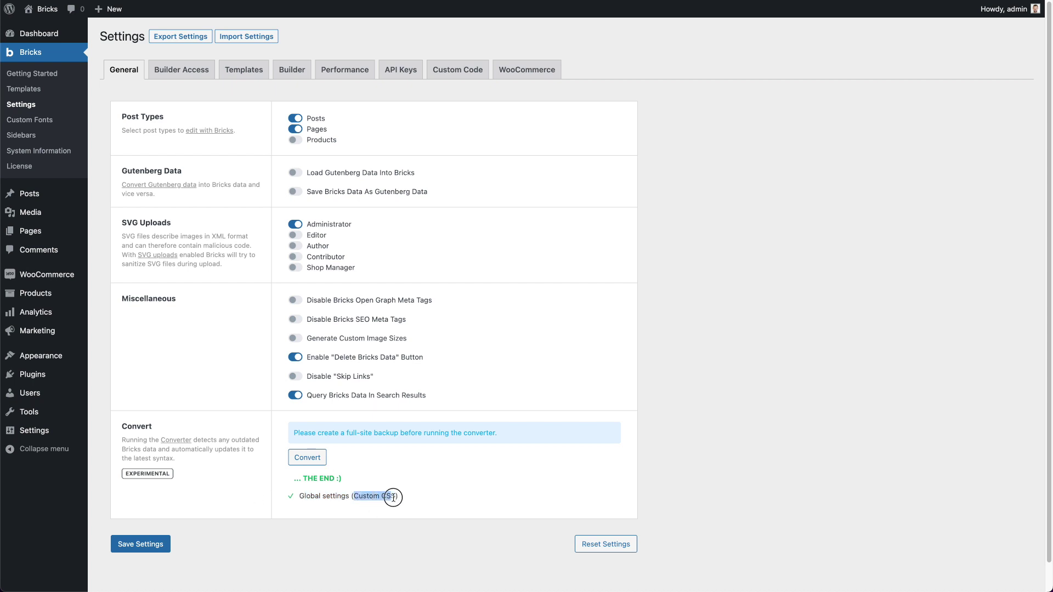
{"action": "left_click", "coordinate": [689, 192]}
Reload the Bricks settings and check the converted selector in the global Custom CSS
{"action": "key", "text": "super+r"}
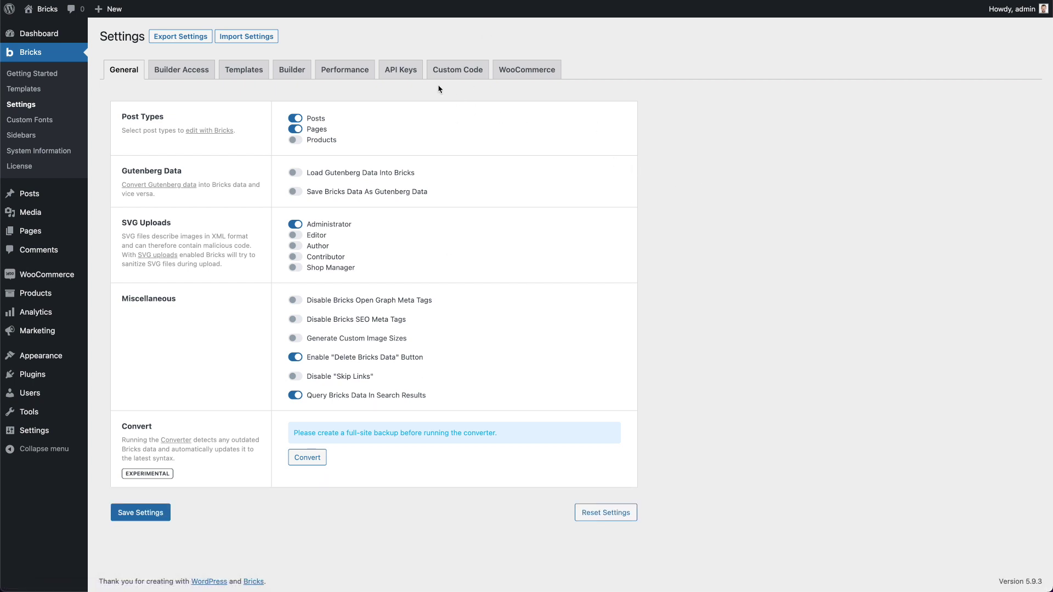
{"action": "left_click", "coordinate": [457, 70]}
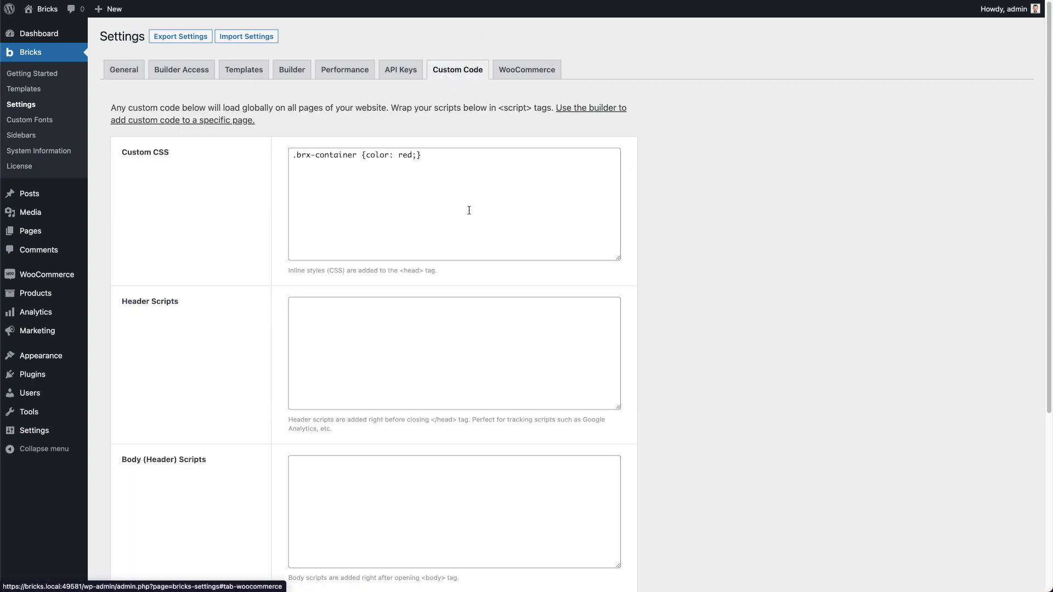
{"action": "left_click_drag", "start_coordinate": [356, 159], "coordinate": [298, 157]}
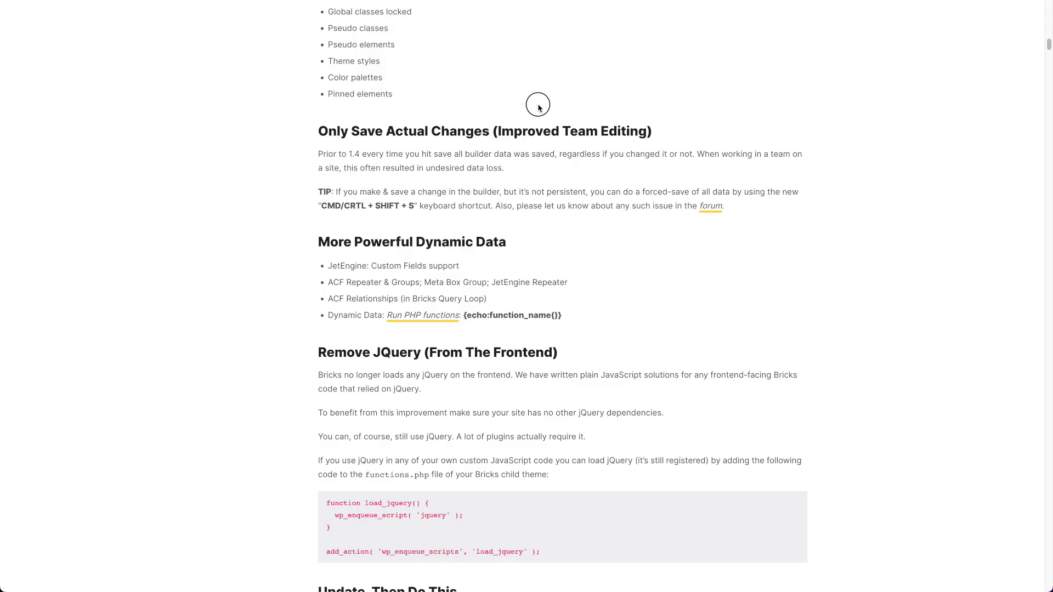
Return to the Bricks changelog and view the start of the Release 1.4 notes
{"action": "scroll", "coordinate": [522, 137], "scroll_direction": "up", "scroll_amount": 20}
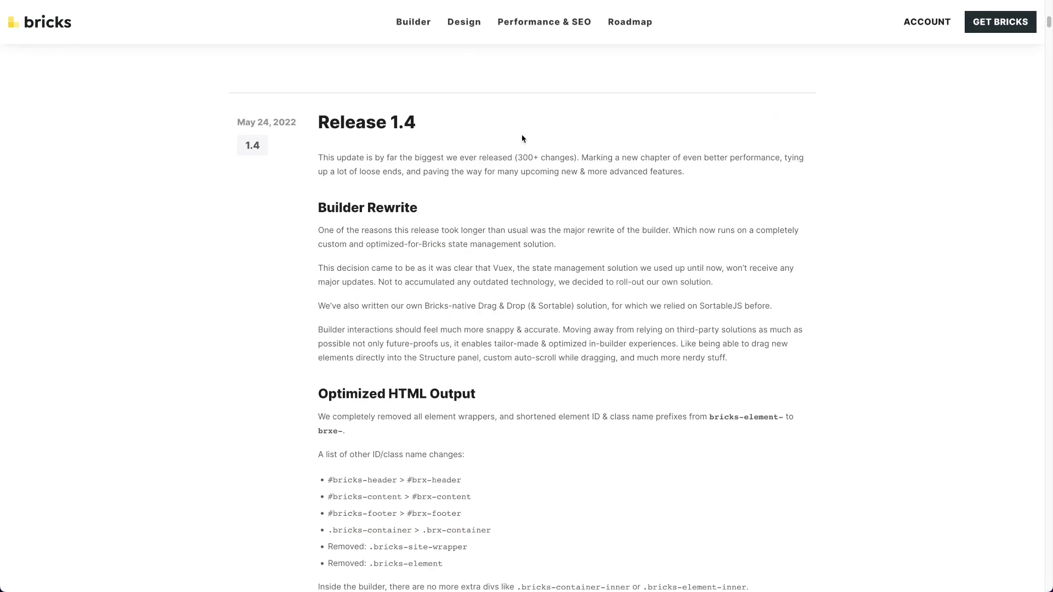